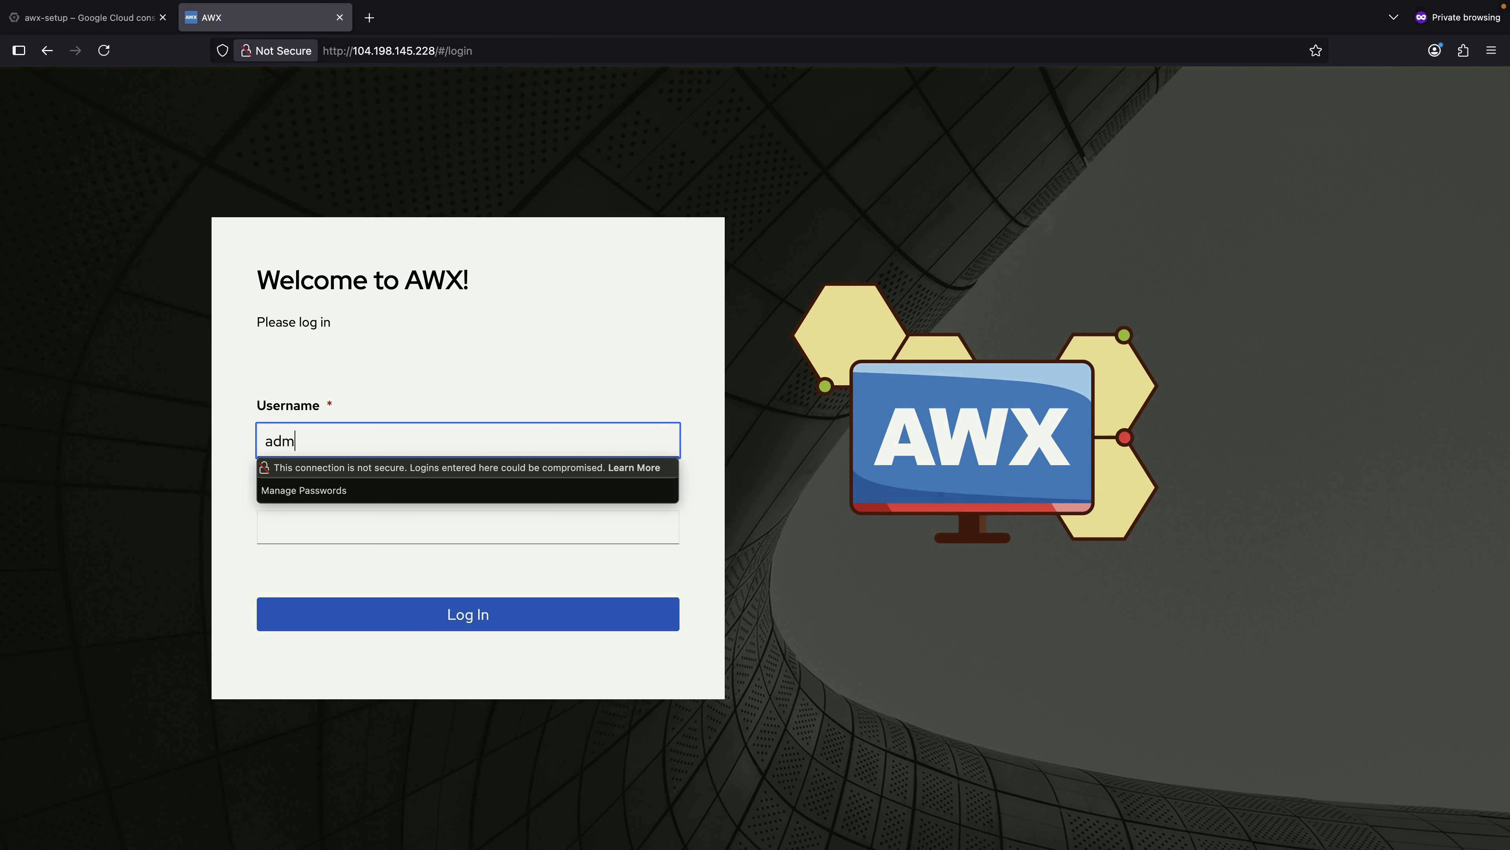
- Log in to AWX as admin by entering the account password
{"action": "key", "text": "Tab"}
{"action": "type", "text": "*****"}
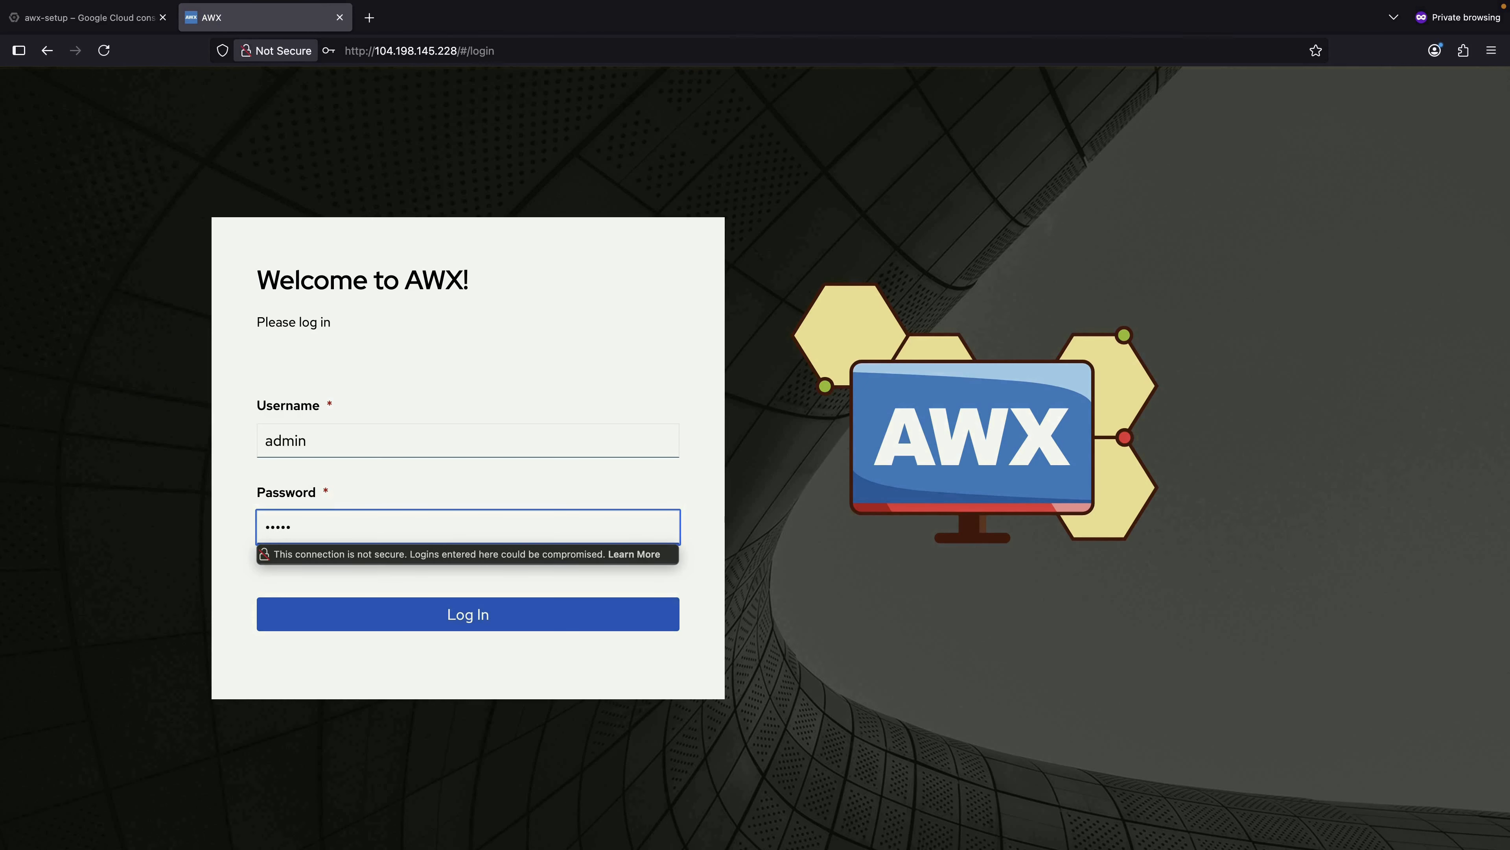
{"action": "key", "text": "Return"}
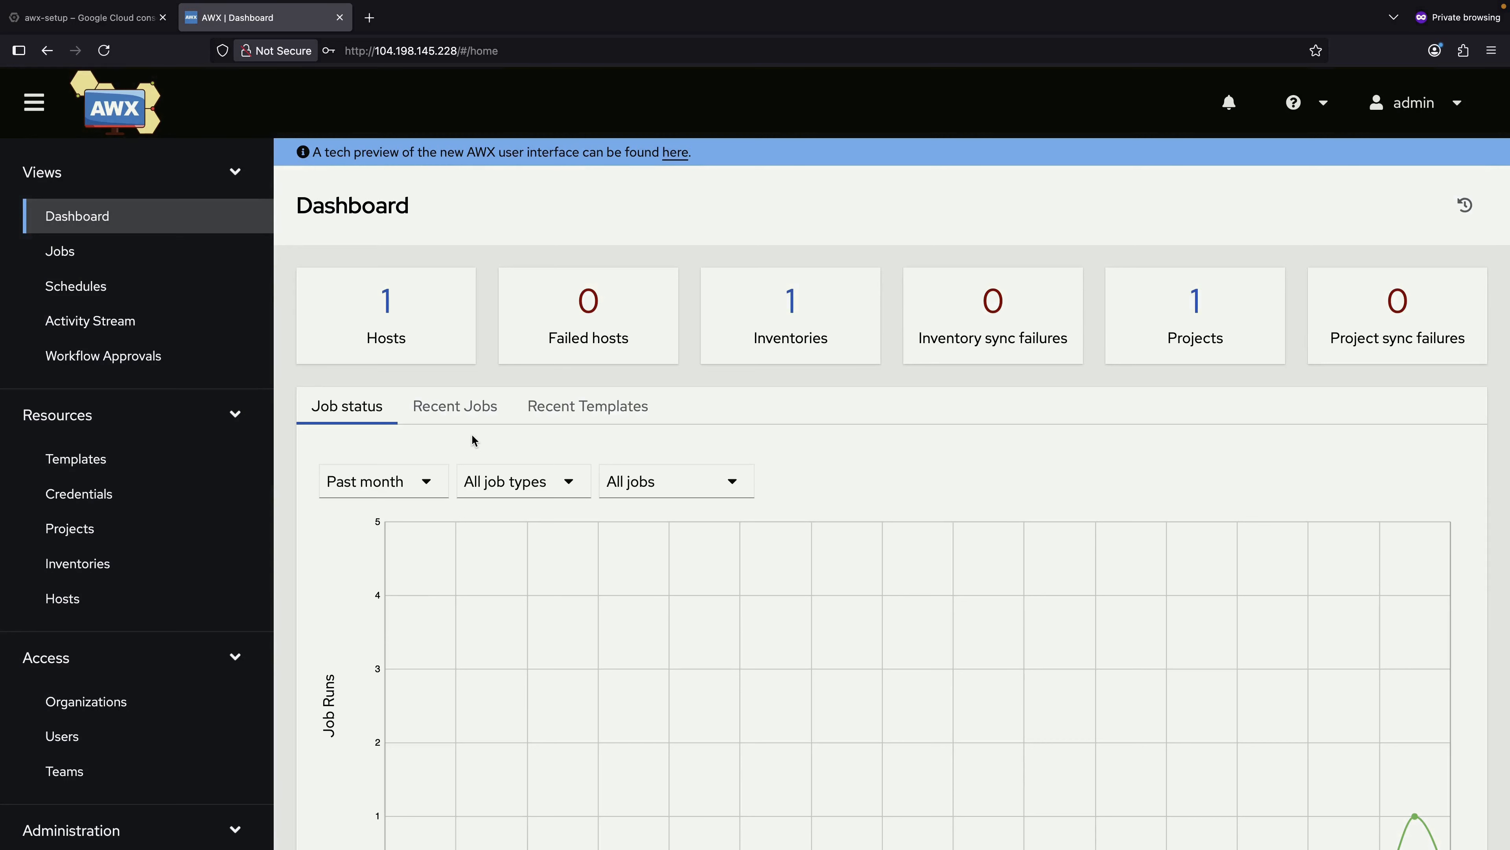
- Open the details of Demo Project from the AWX projects list
{"action": "key", "text": "super+Tab"}
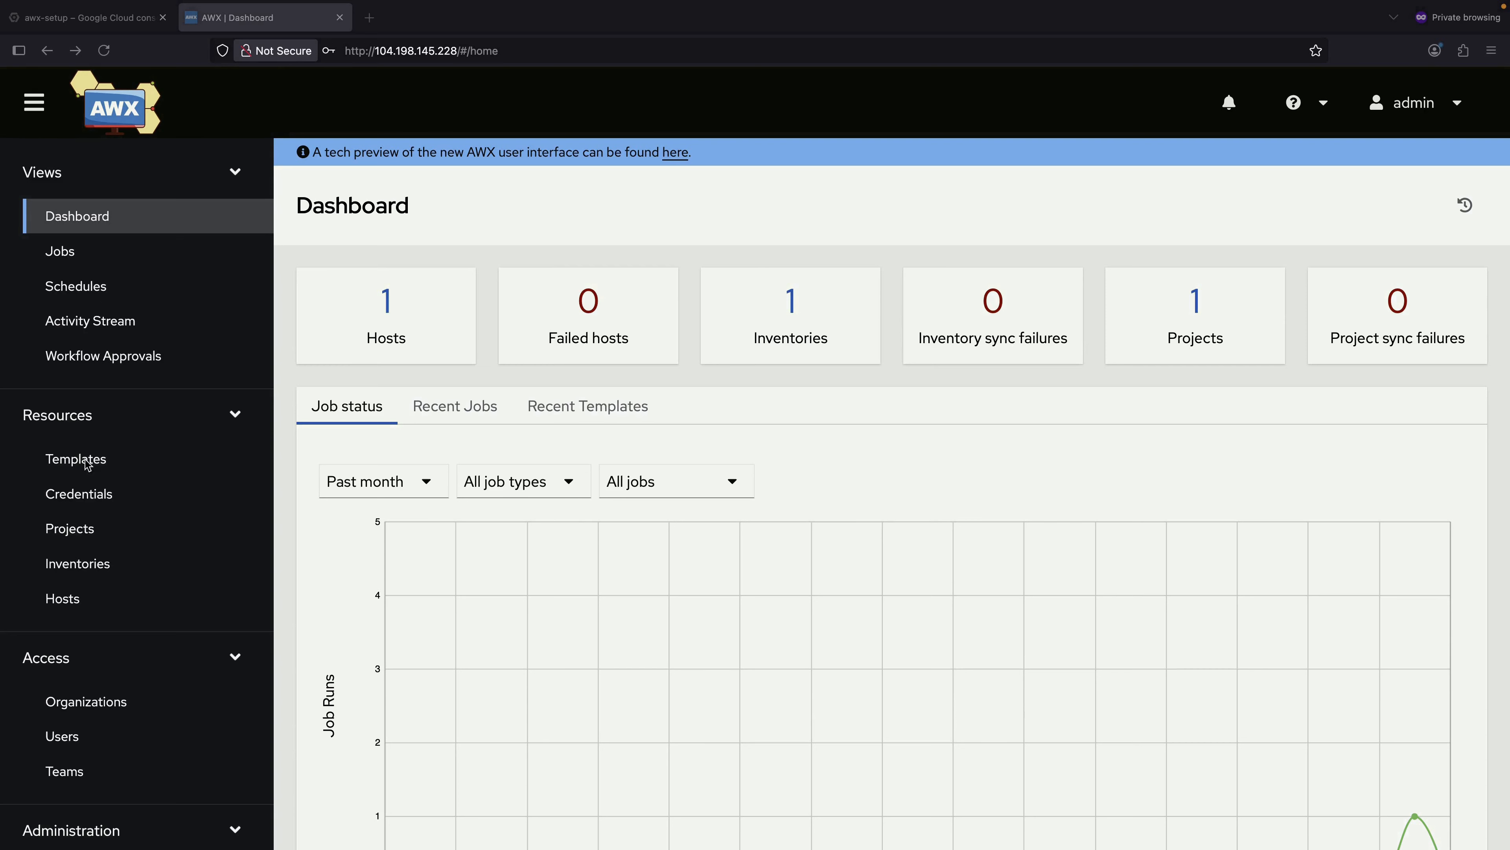
{"action": "left_click", "coordinate": [67, 525]}
{"action": "left_click", "coordinate": [68, 529]}
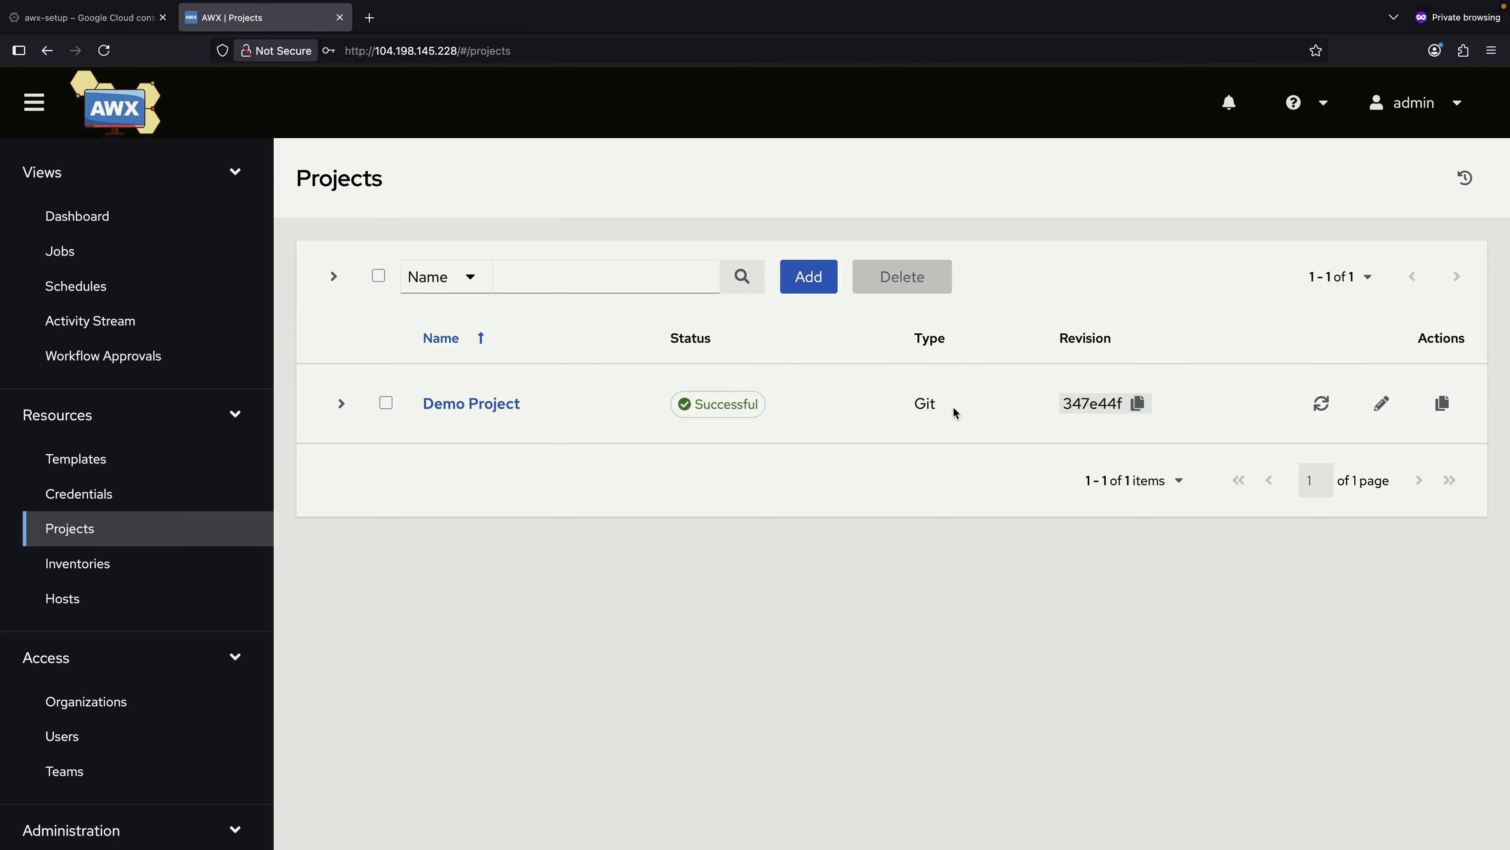
{"action": "left_click", "coordinate": [496, 402]}
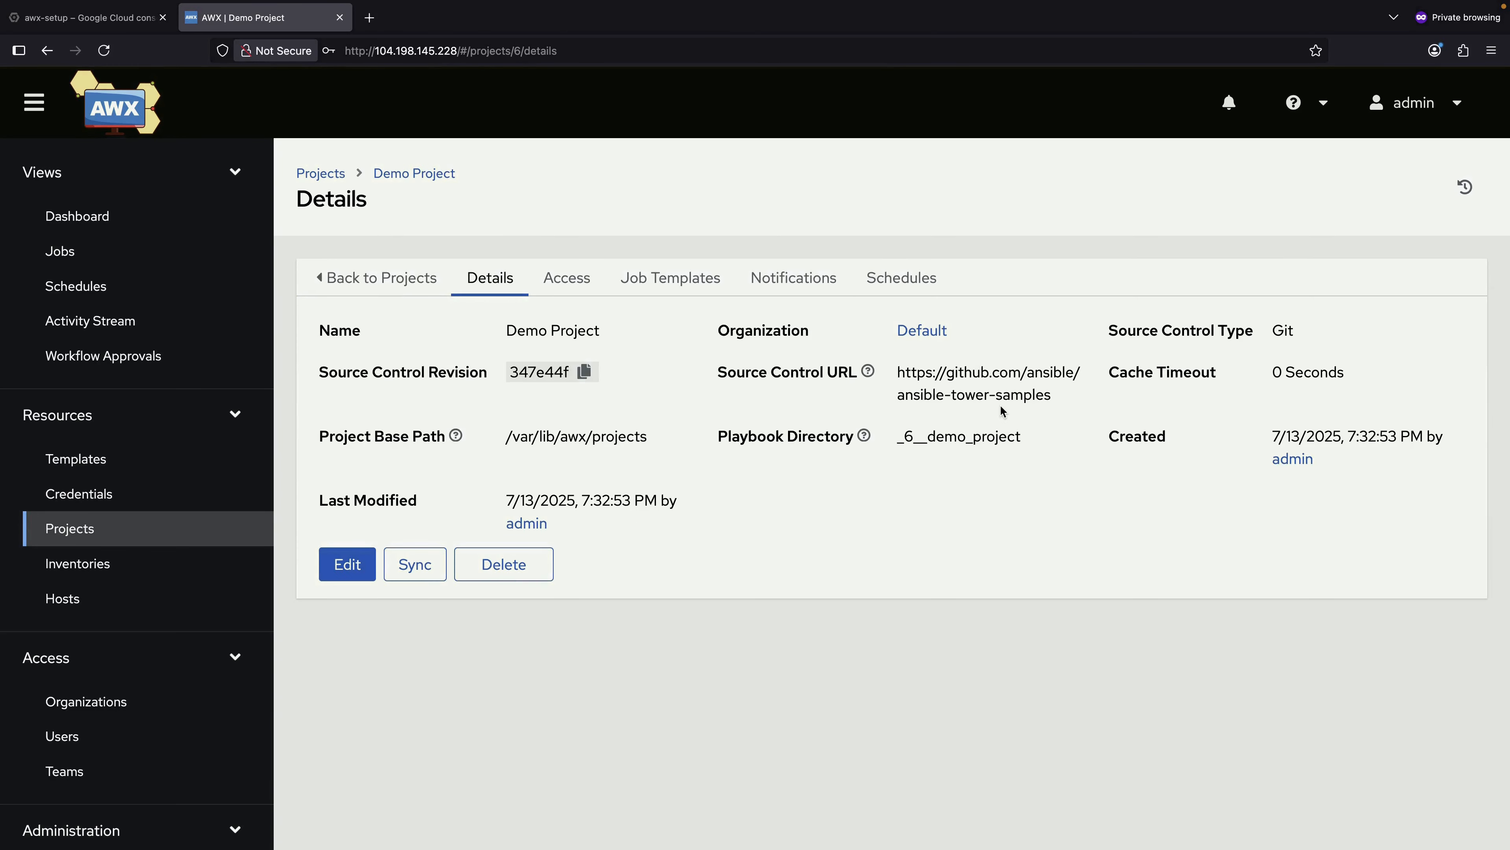
- Copy Demo Project's source control URL, open it in a new browser tab and view the repository's hello_world.yml file
{"action": "left_click_drag", "start_coordinate": [898, 372], "coordinate": [1054, 399]}
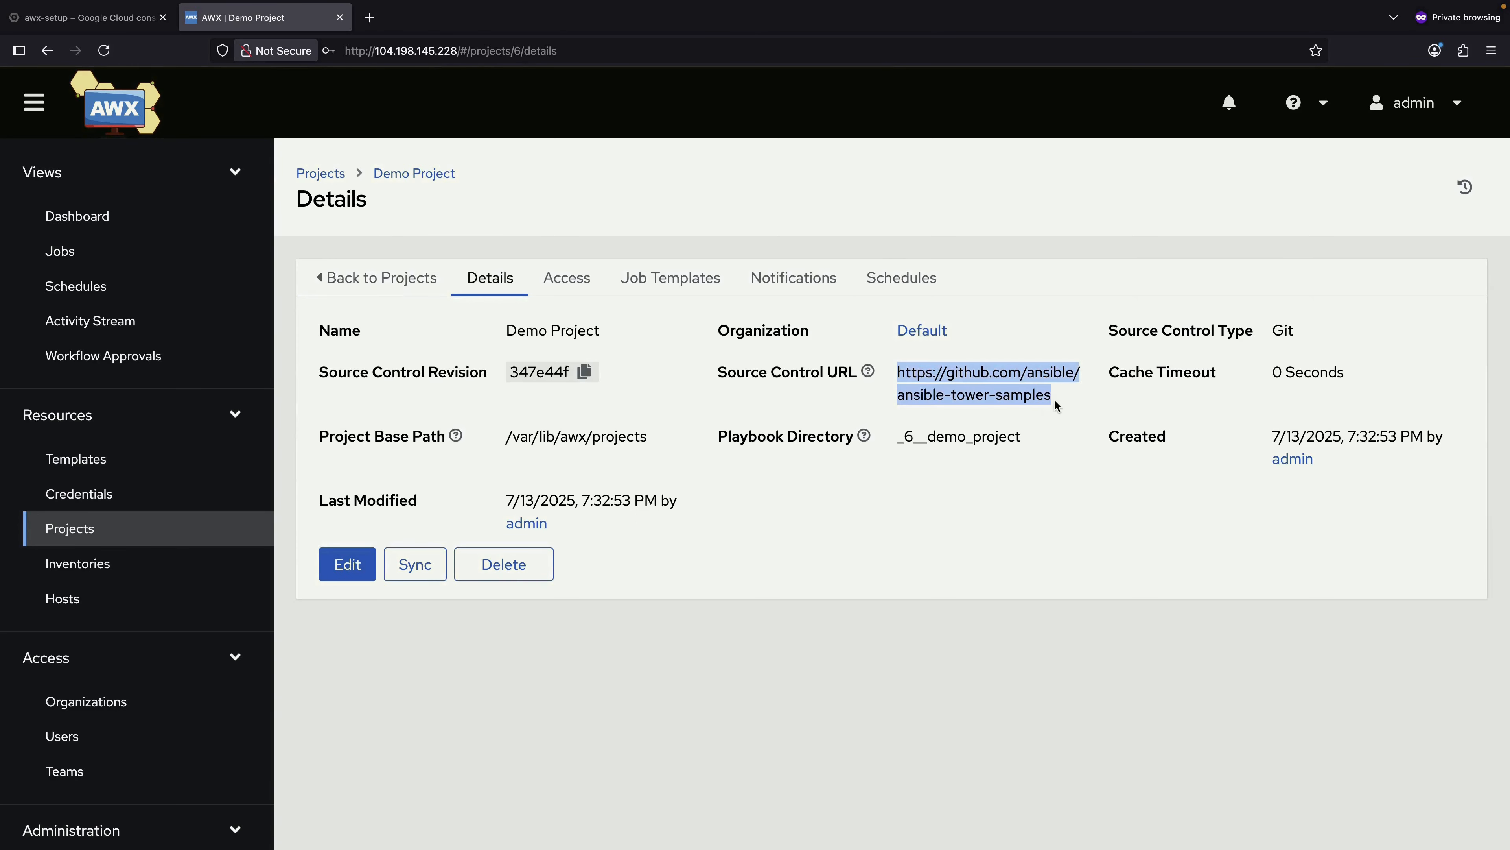
{"action": "key", "text": "super+c"}
{"action": "left_click", "coordinate": [374, 19]}
{"action": "key", "text": "super+v"}
{"action": "key", "text": "Return"}
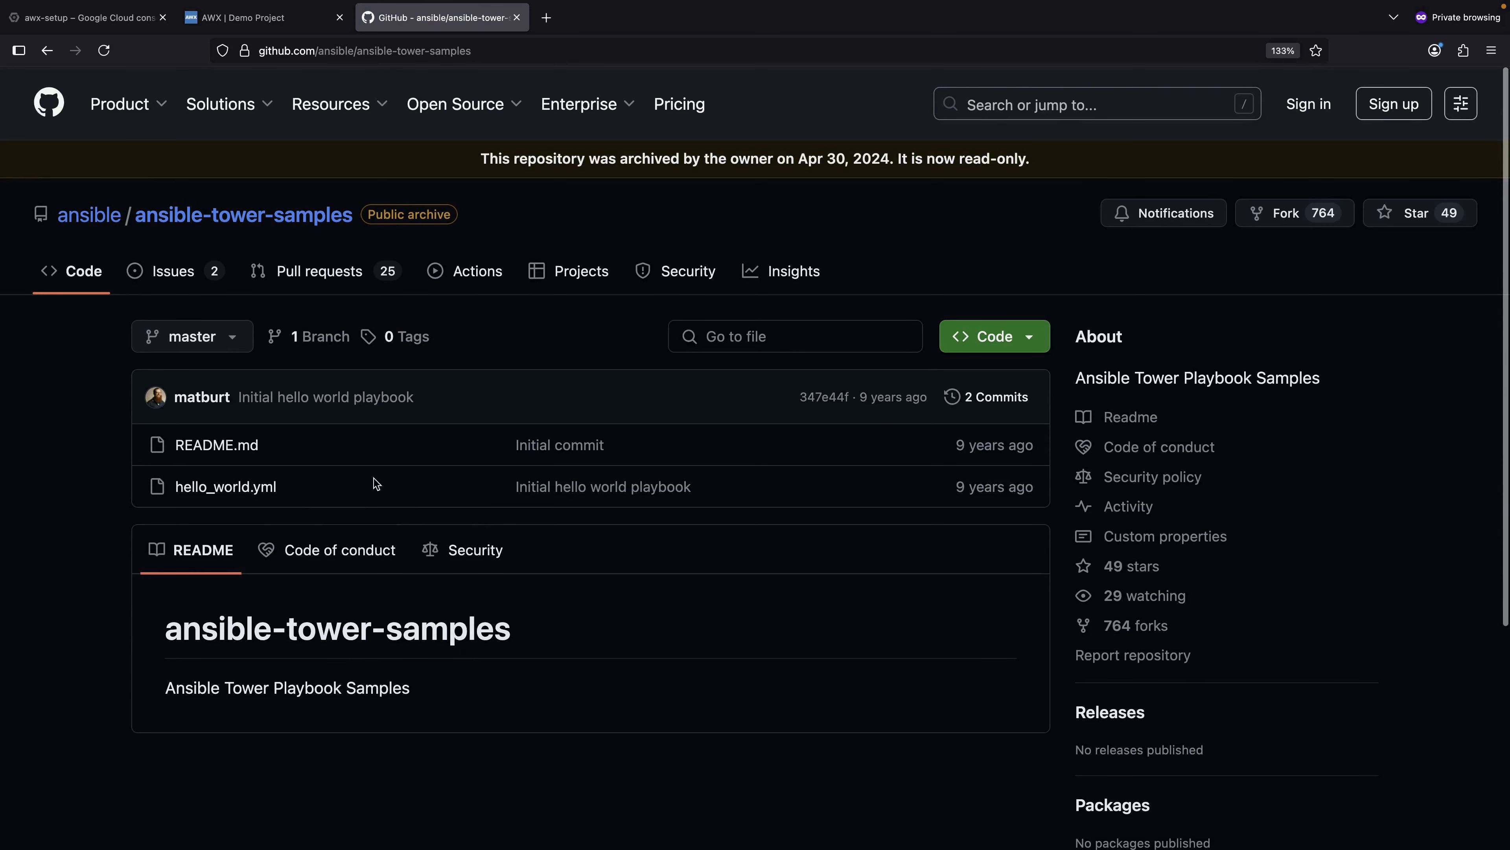
{"action": "left_click", "coordinate": [241, 492]}
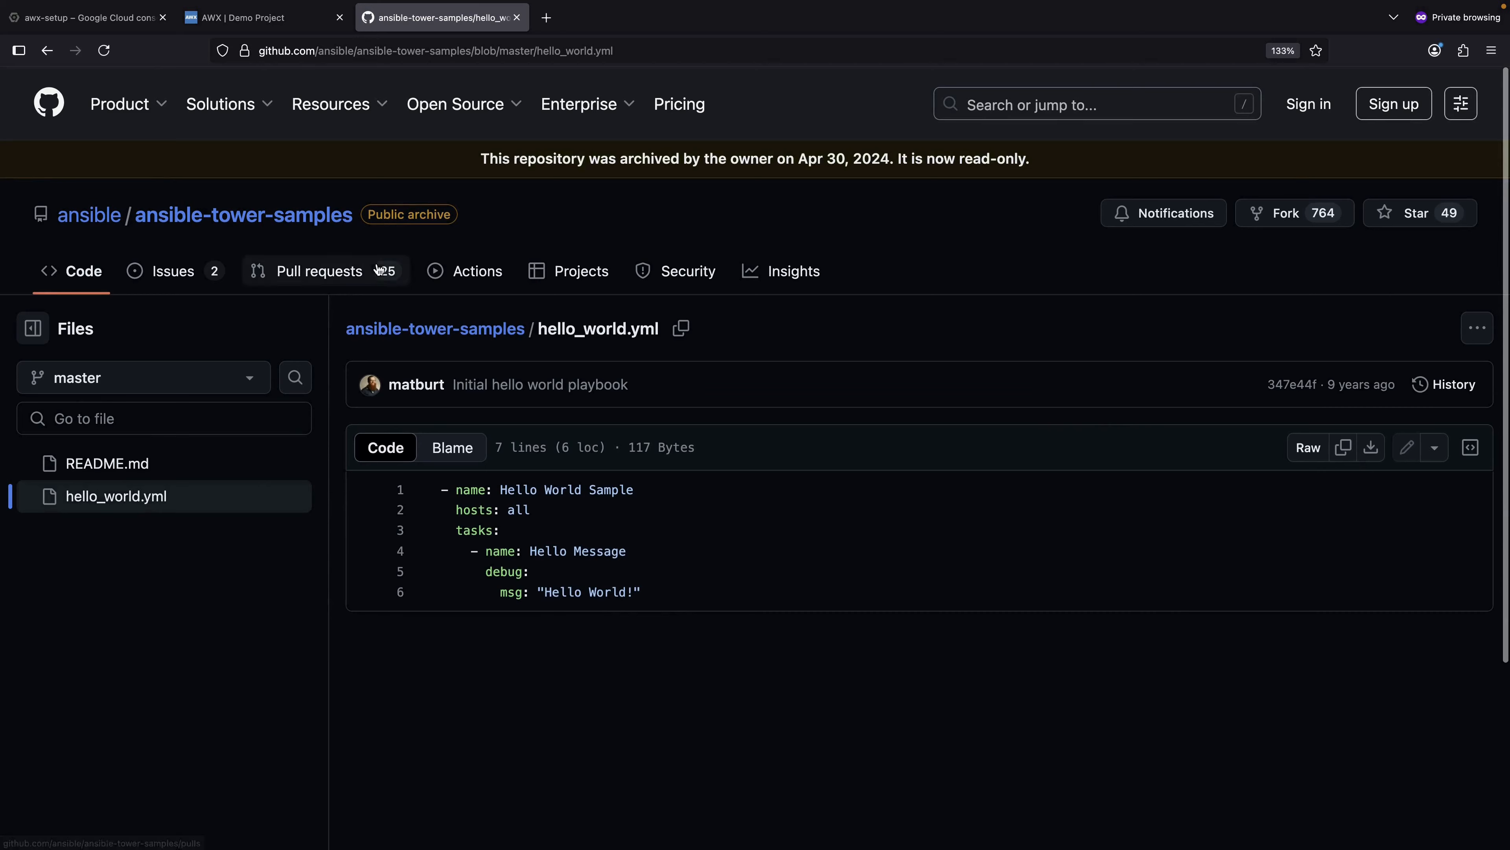
- Return to AWX and view the hosts belonging to Demo Inventory
{"action": "left_click", "coordinate": [221, 21]}
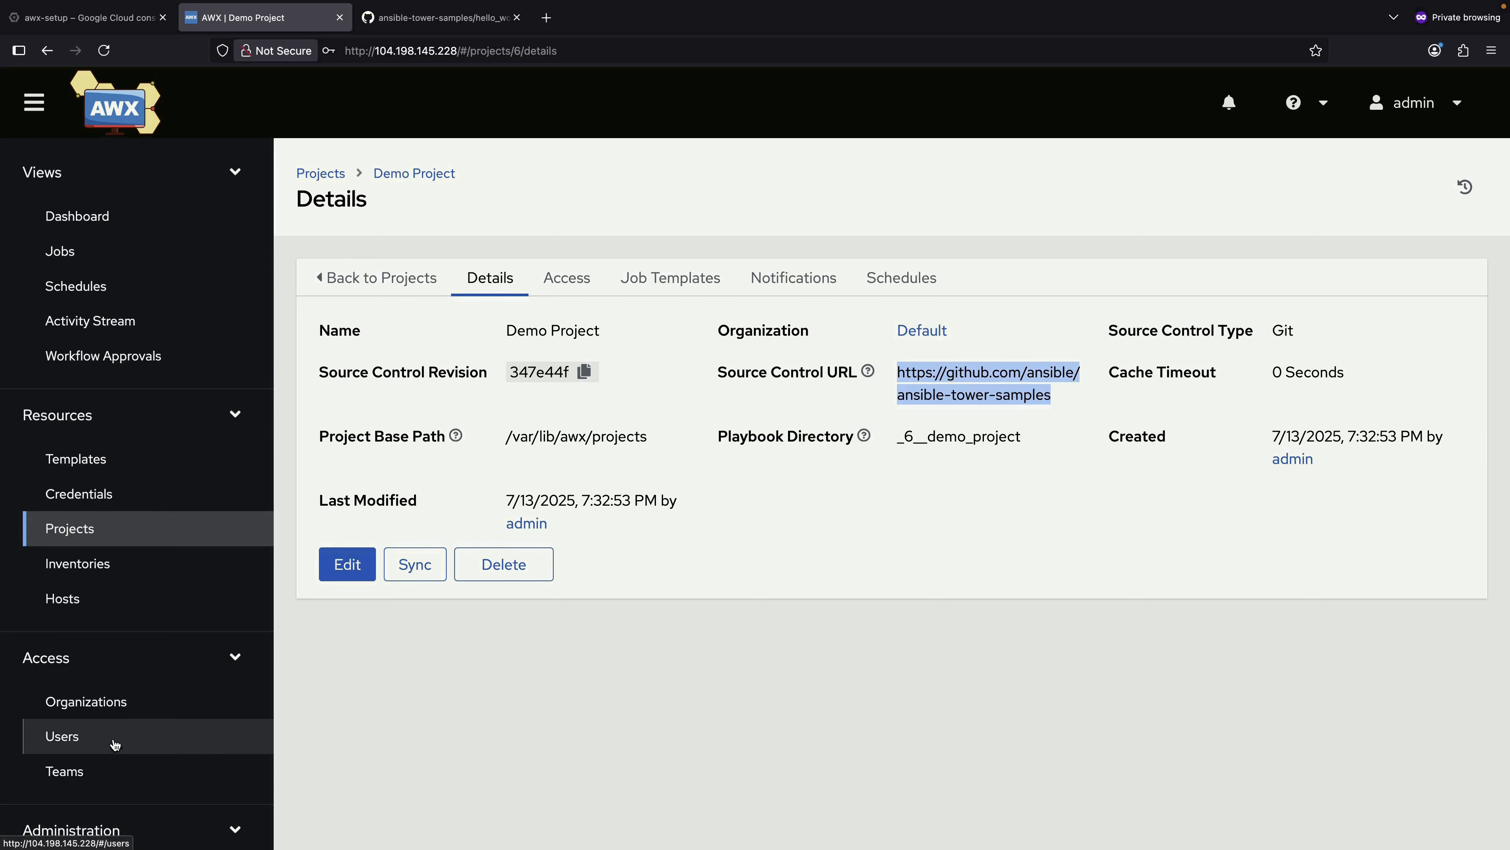
{"action": "left_click", "coordinate": [121, 564]}
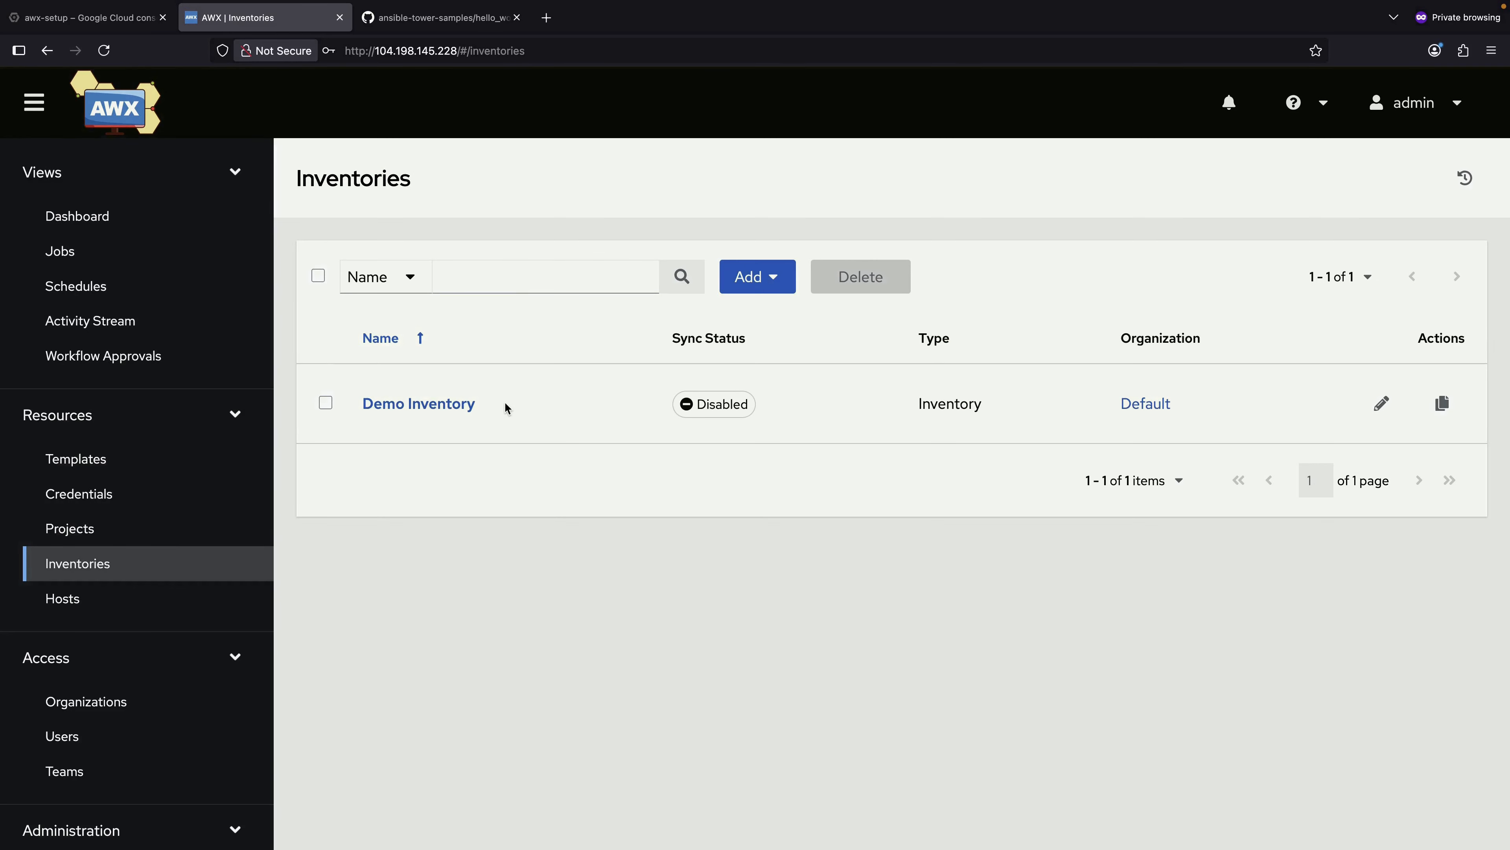
{"action": "left_click", "coordinate": [458, 403]}
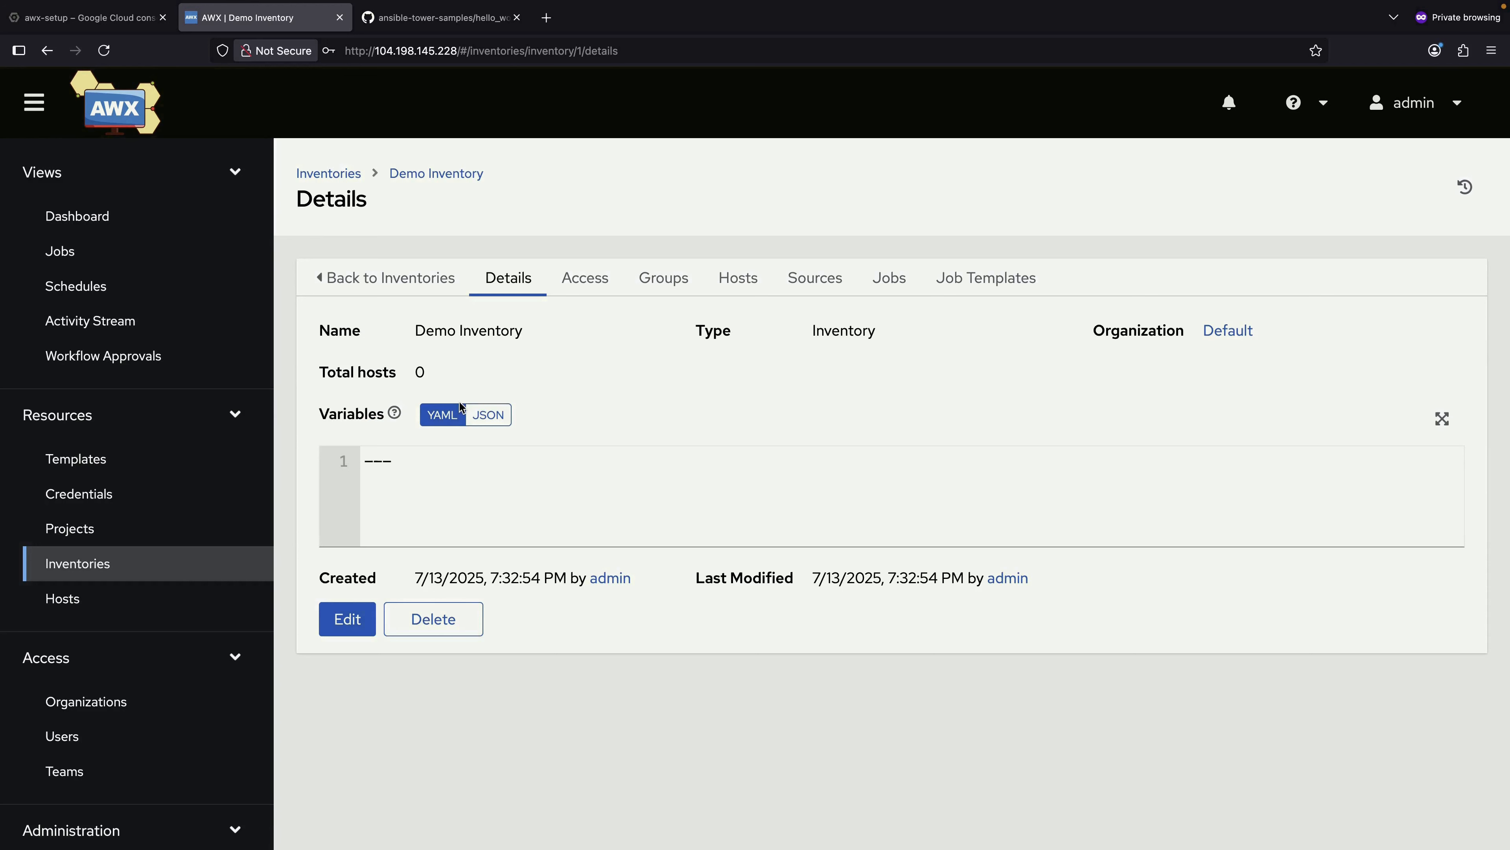
{"action": "left_click", "coordinate": [737, 278]}
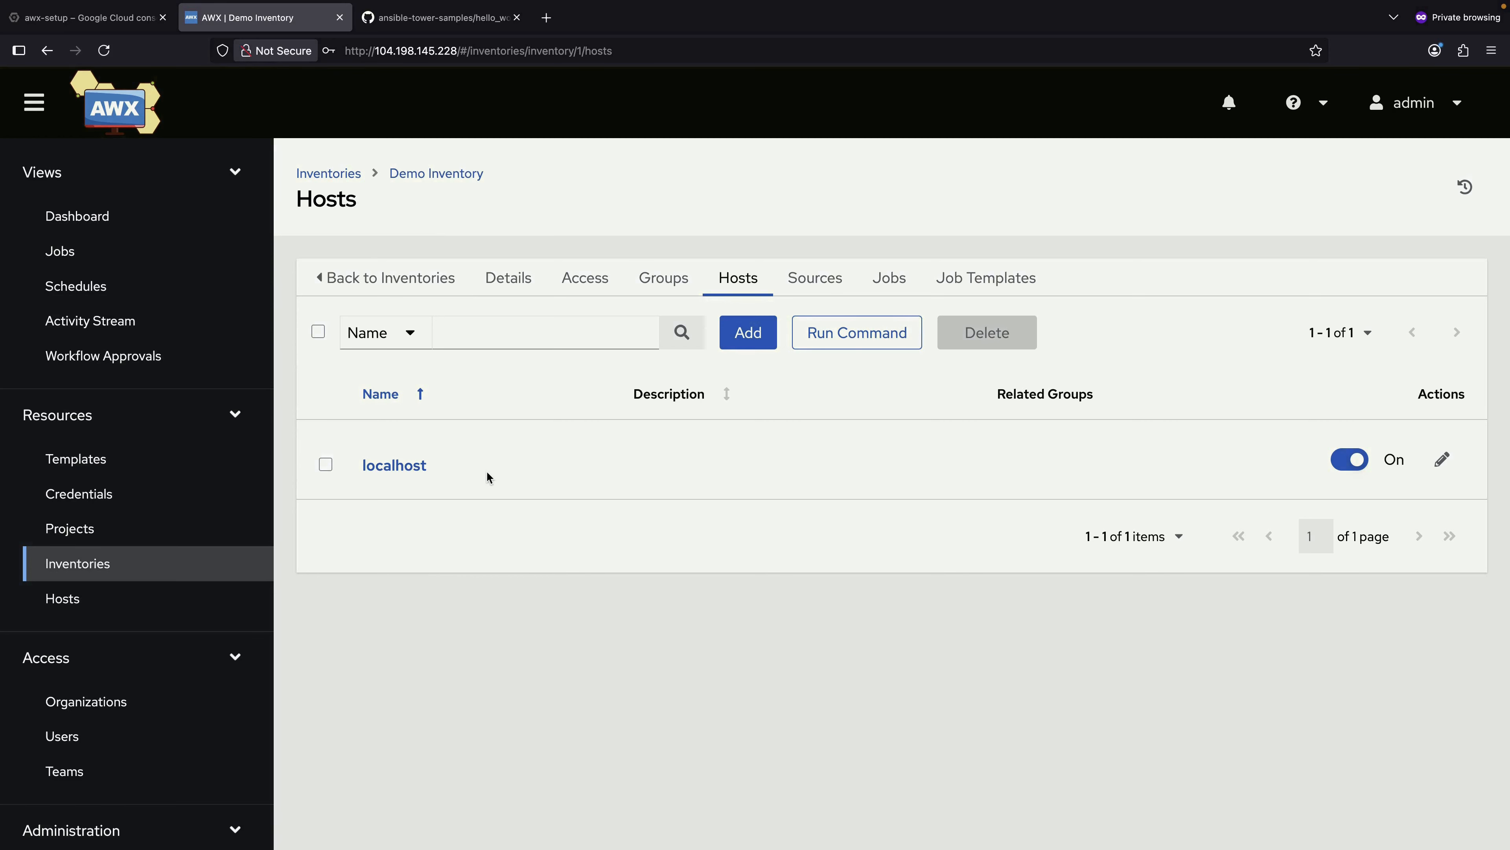
- View the Demo Job Template's details and check its hello_world.yml playbook against the file on GitHub
{"action": "left_click", "coordinate": [238, 465]}
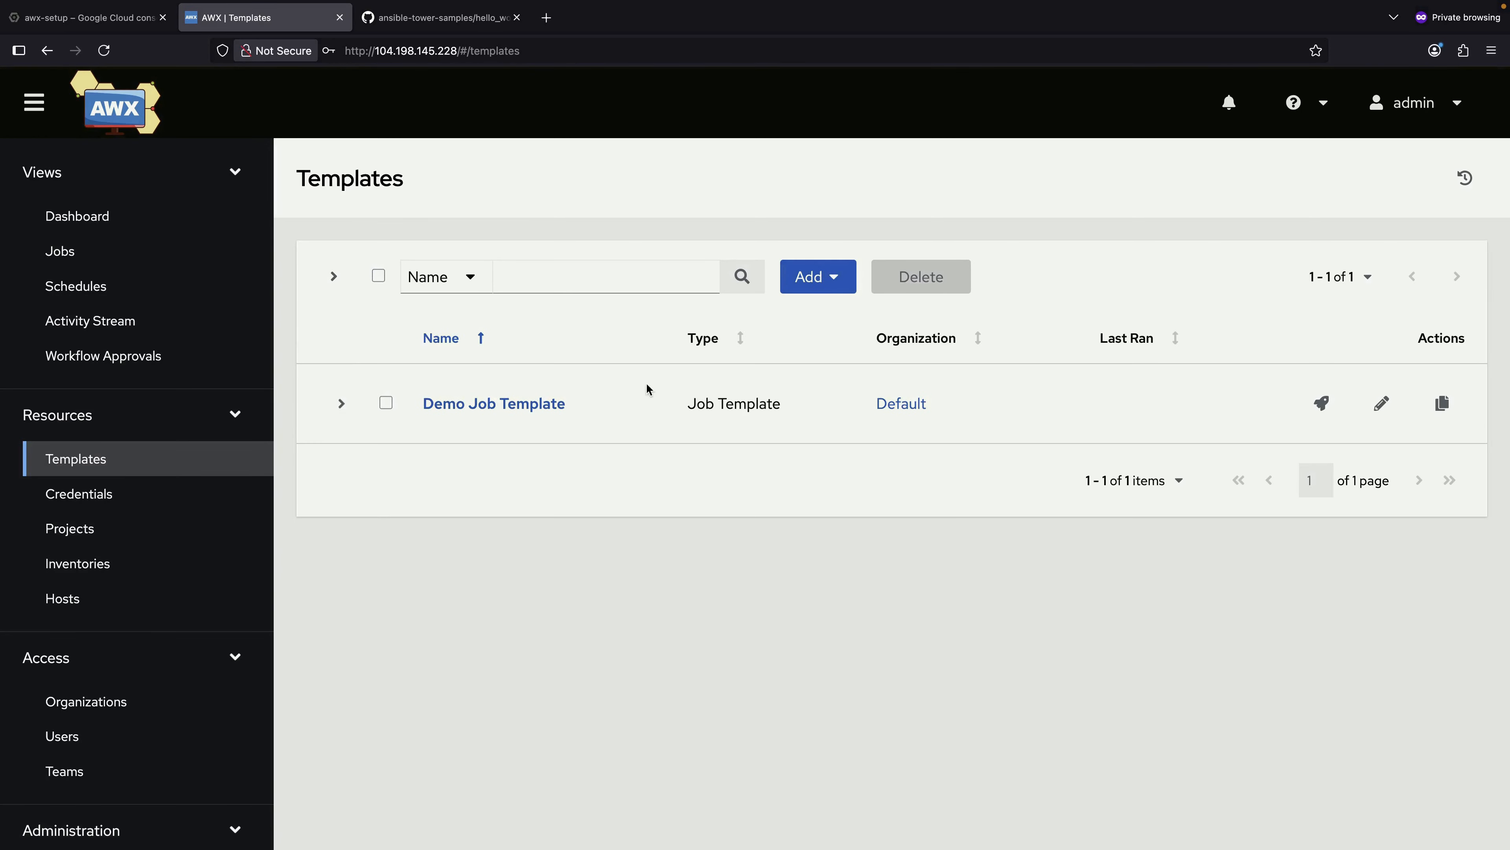
{"action": "left_click", "coordinate": [548, 400]}
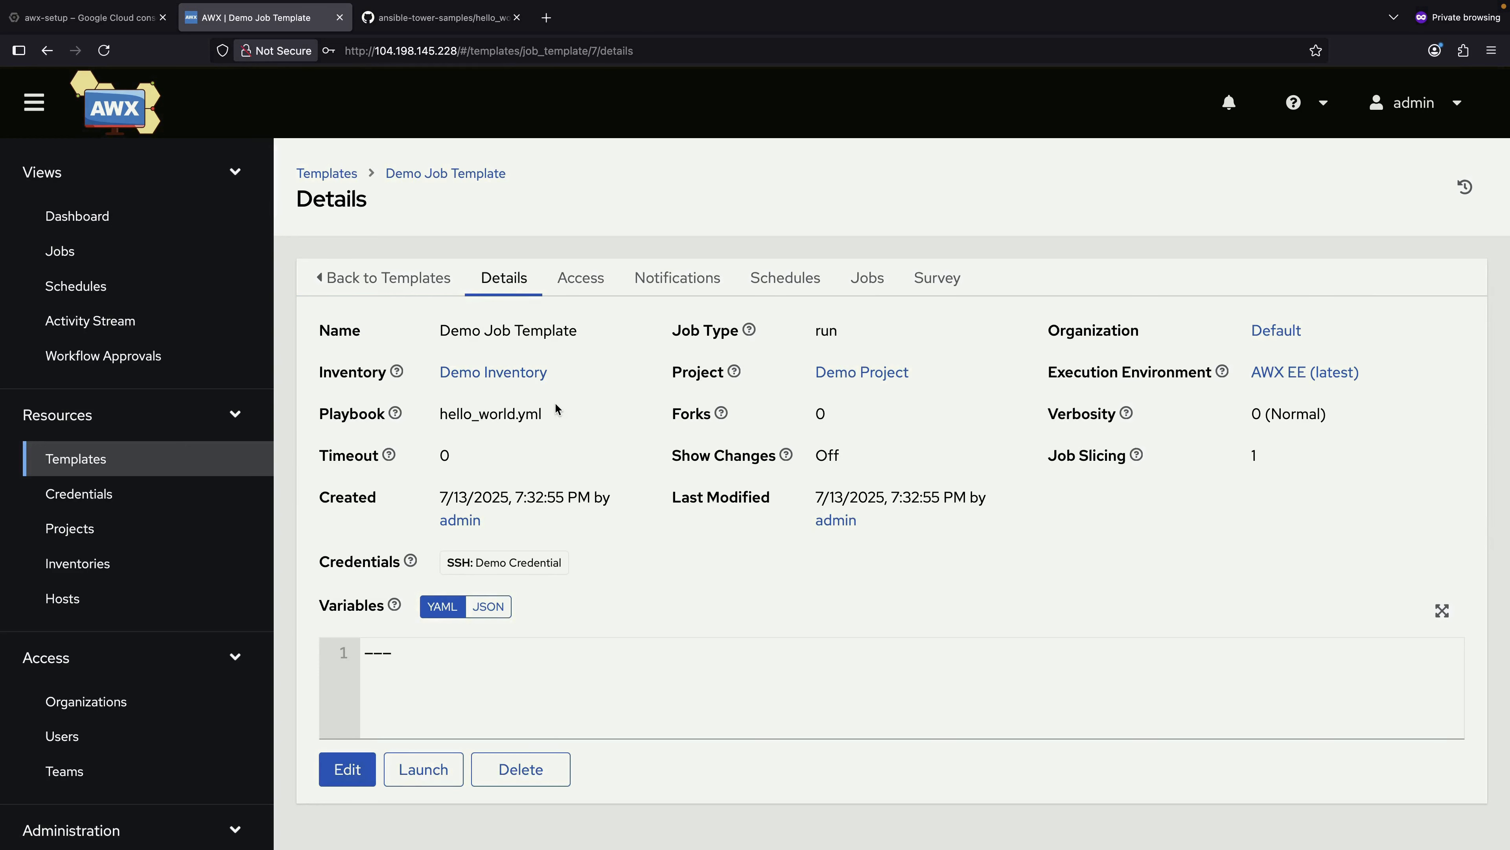
{"action": "left_click_drag", "start_coordinate": [555, 401], "coordinate": [476, 429]}
{"action": "right_click", "coordinate": [509, 418]}
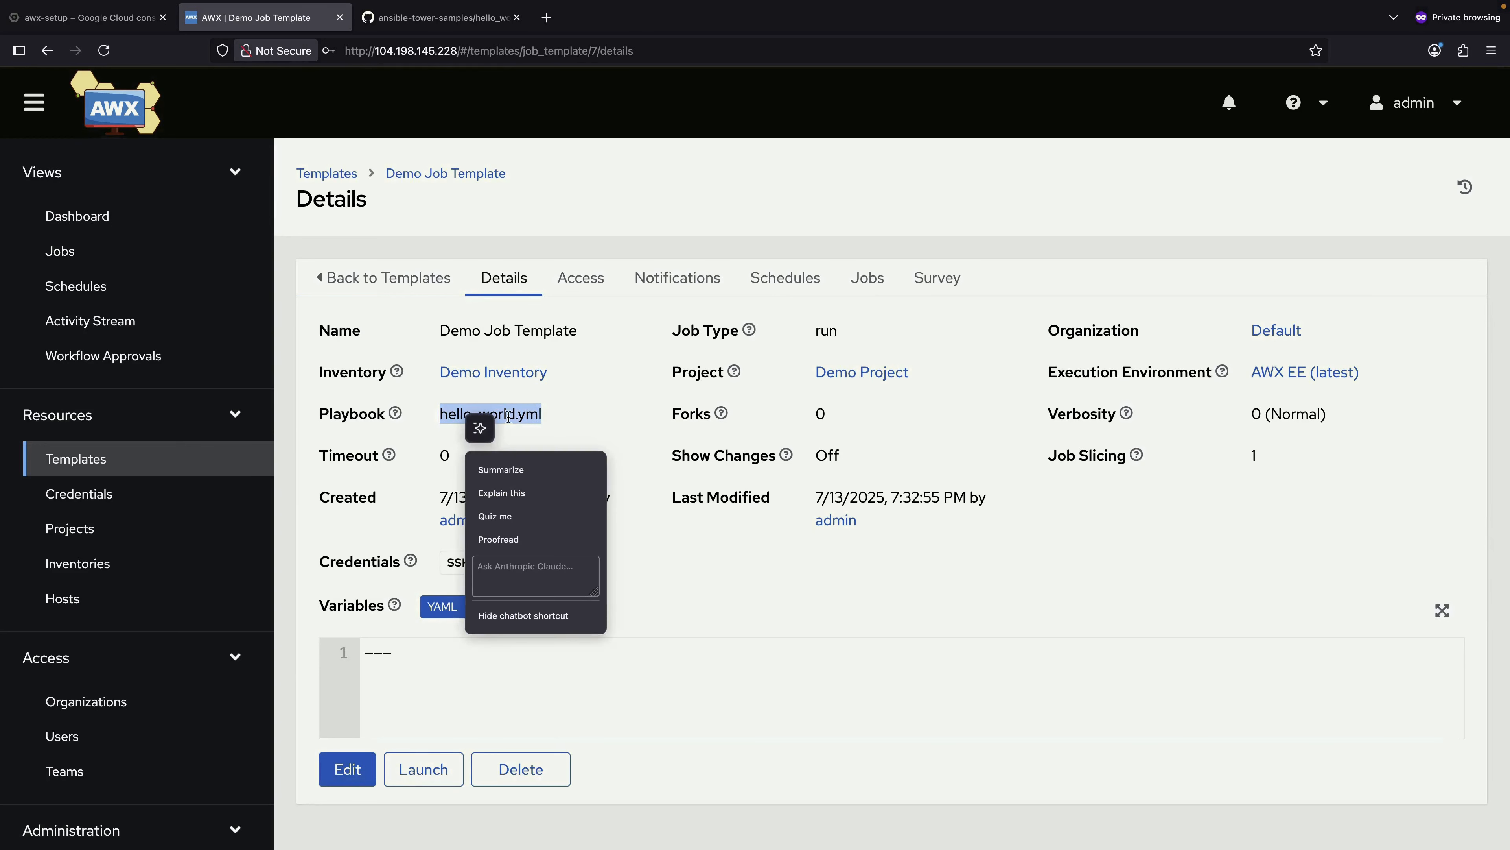
{"action": "left_click", "coordinate": [532, 416]}
{"action": "left_click", "coordinate": [426, 18]}
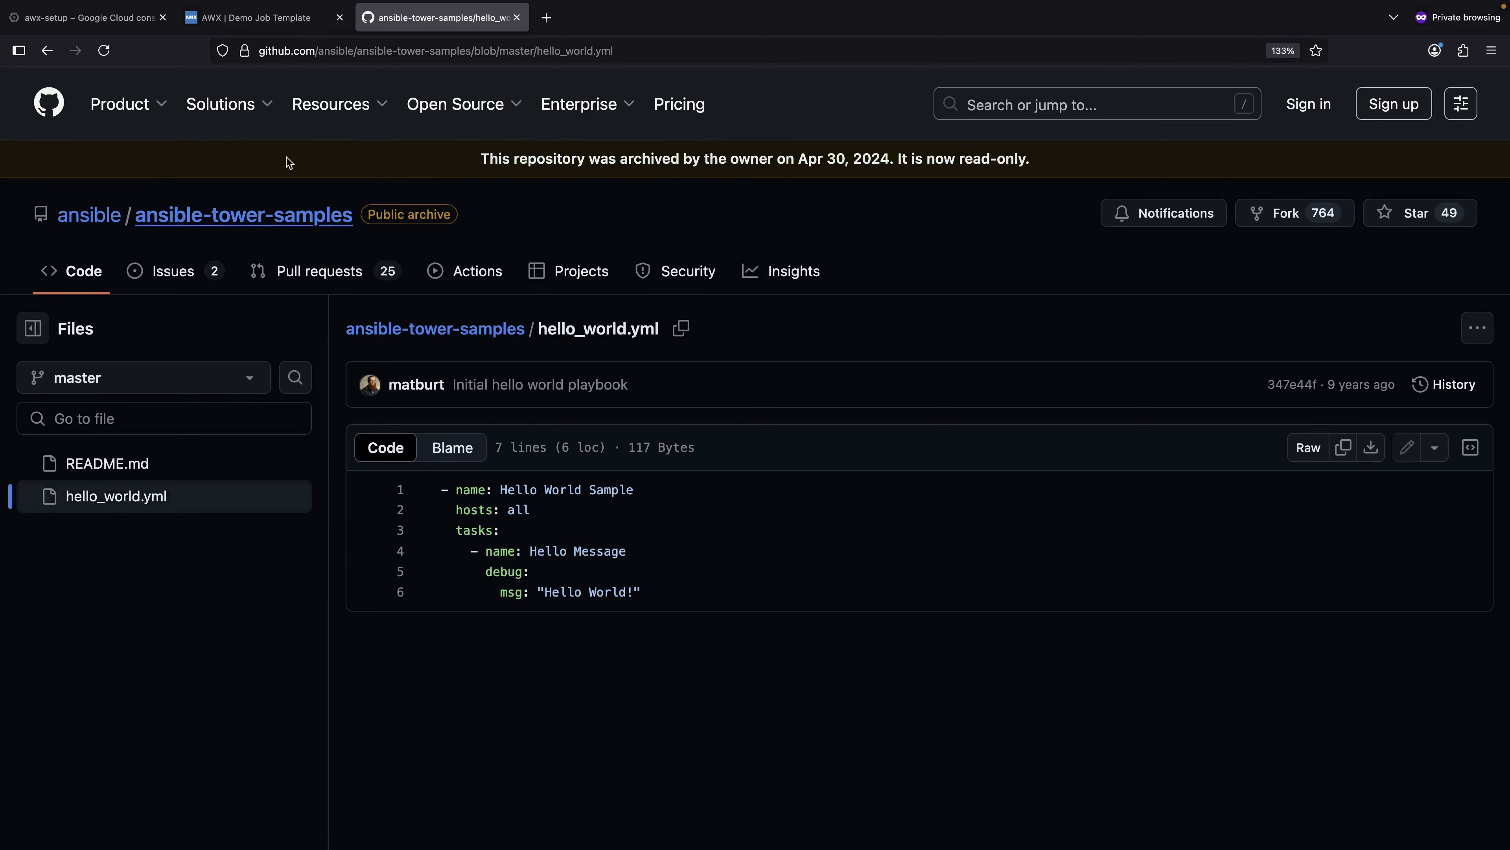
{"action": "left_click", "coordinate": [246, 19]}
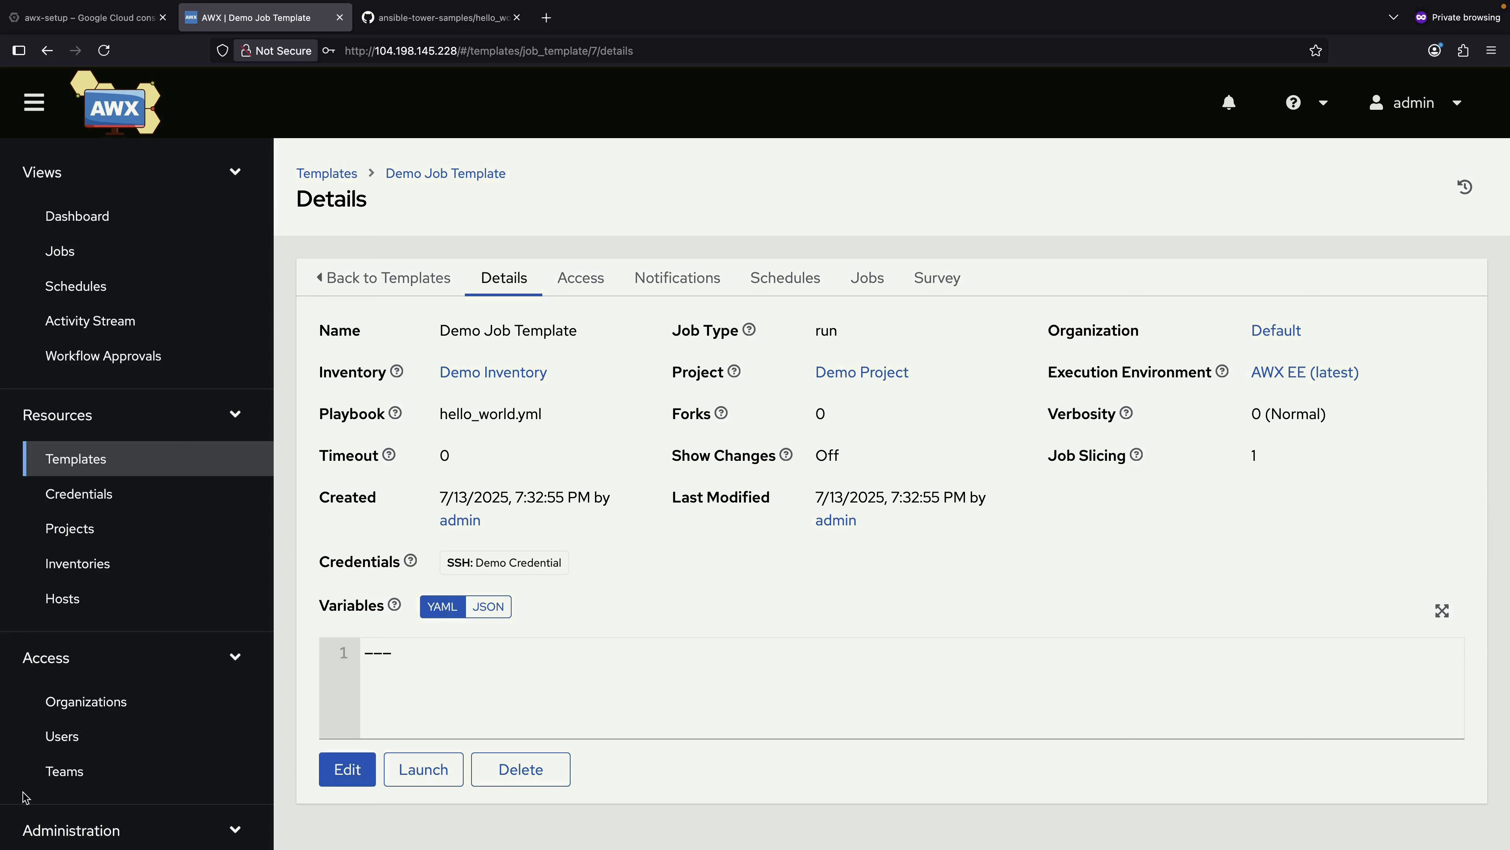
- Launch the Demo Job Template and go back to the list of jobs
{"action": "scroll", "coordinate": [23, 799], "scroll_direction": "down", "scroll_amount": 5}
{"action": "left_click", "coordinate": [432, 776]}
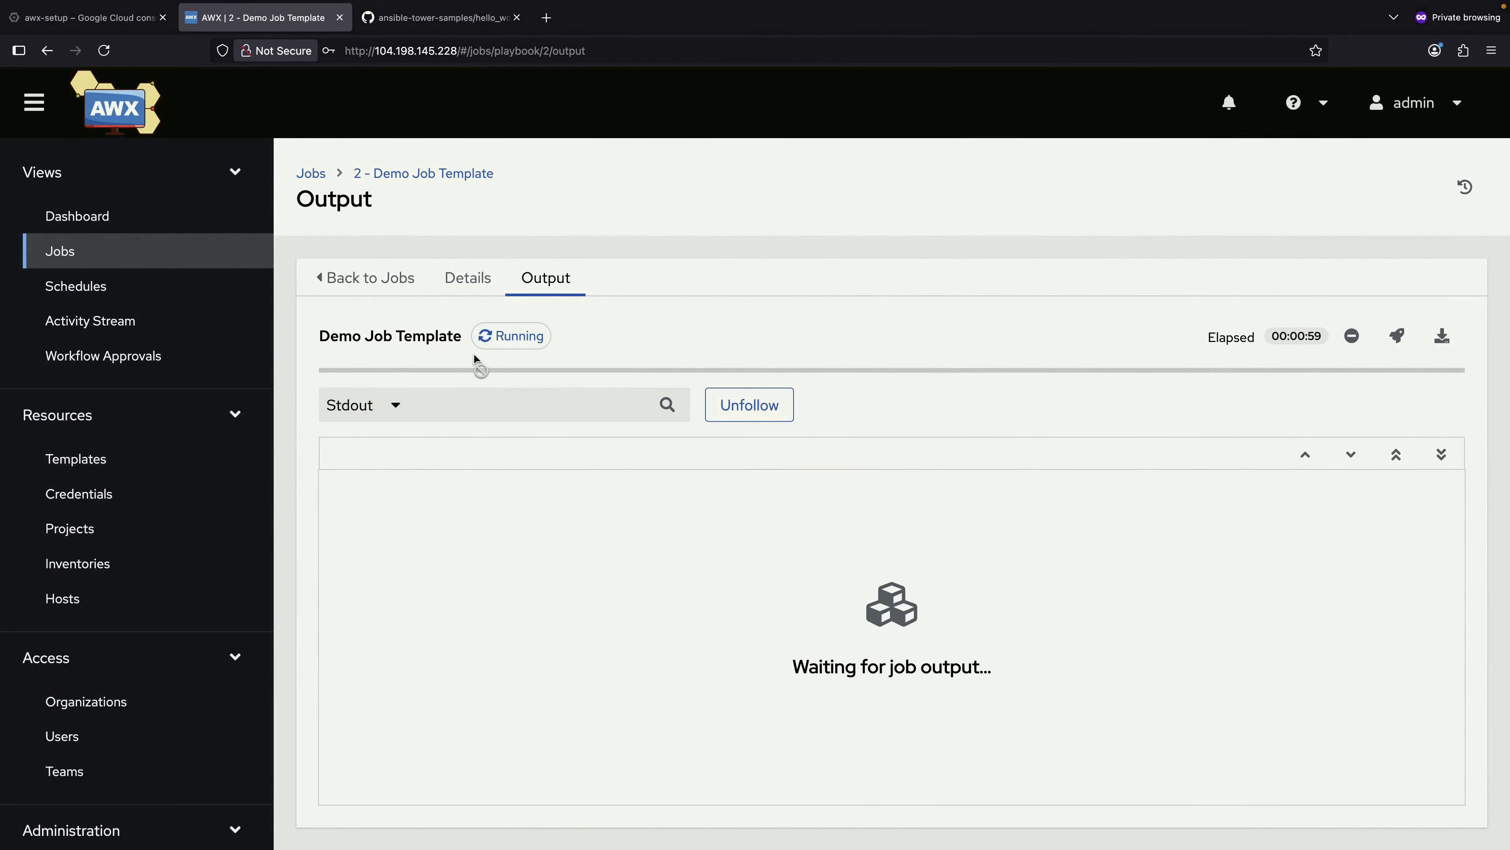
{"action": "left_click", "coordinate": [370, 278]}
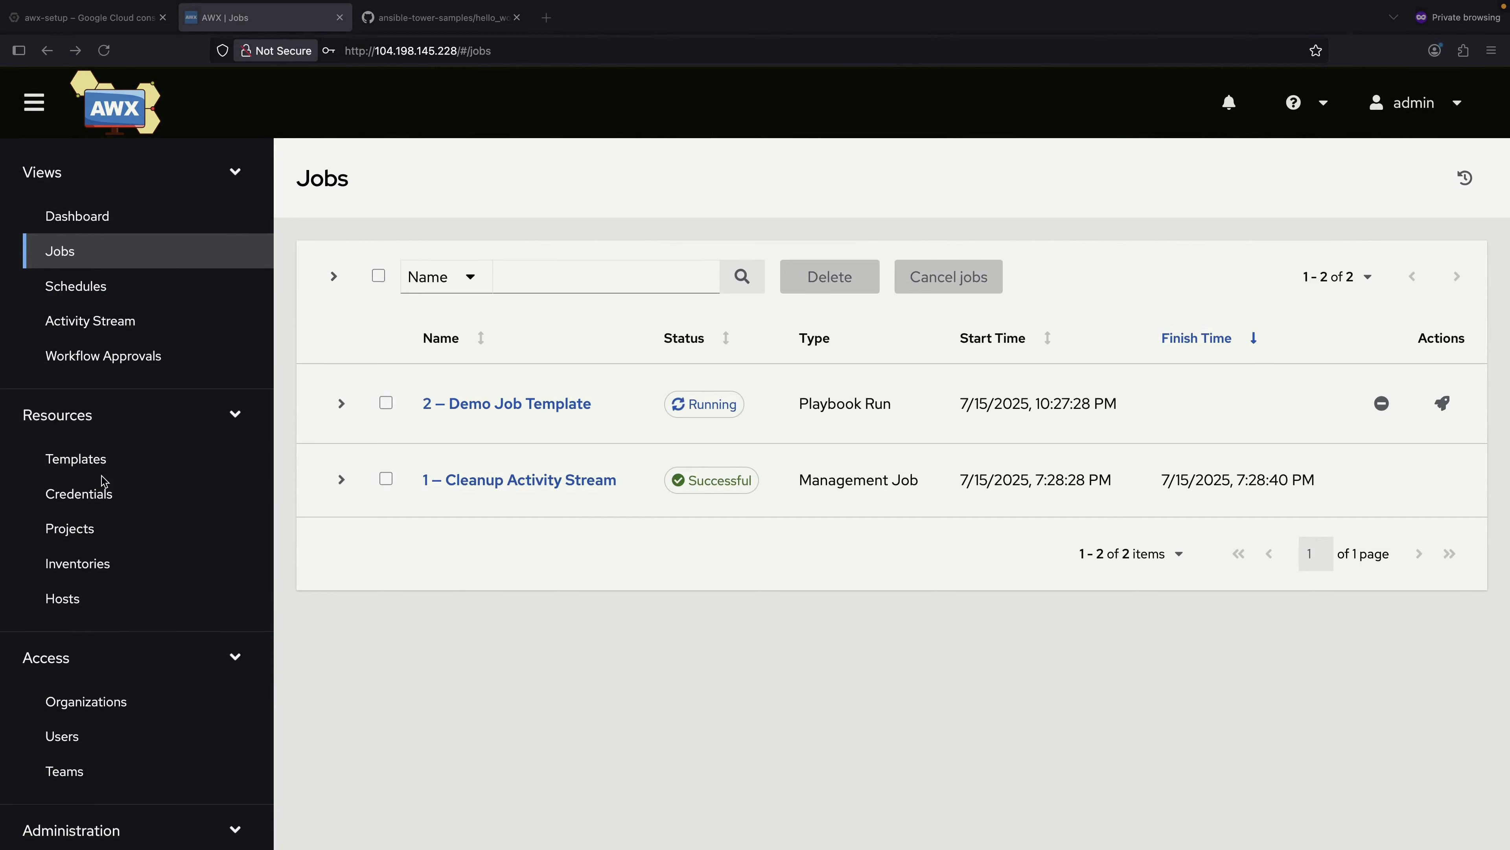
- Start a new project named Web Server Demo with Manual as its source control type
{"action": "left_click", "coordinate": [72, 533]}
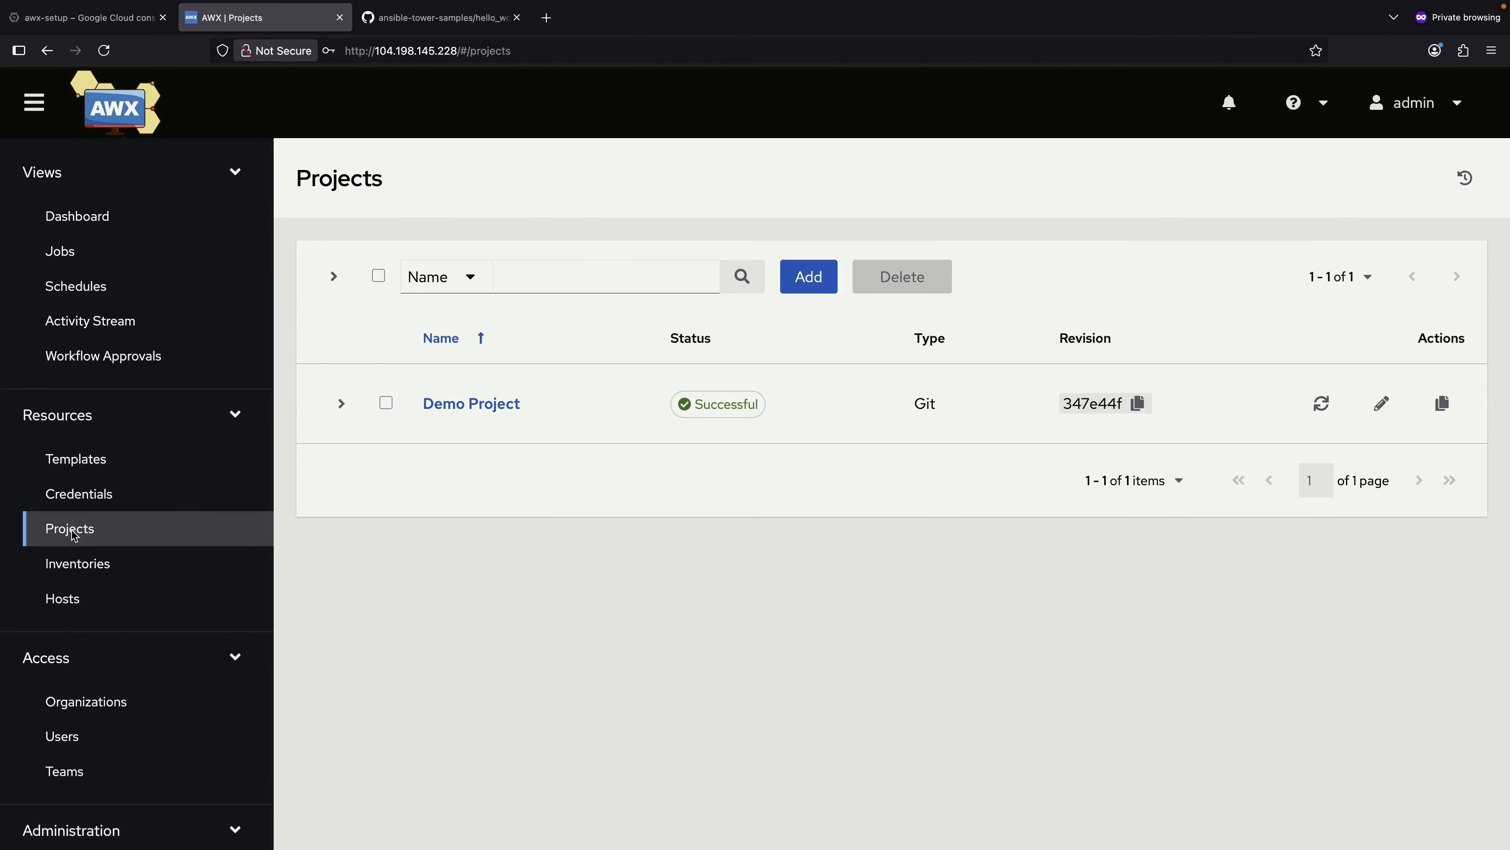
{"action": "left_click", "coordinate": [818, 273]}
{"action": "left_click", "coordinate": [557, 324]}
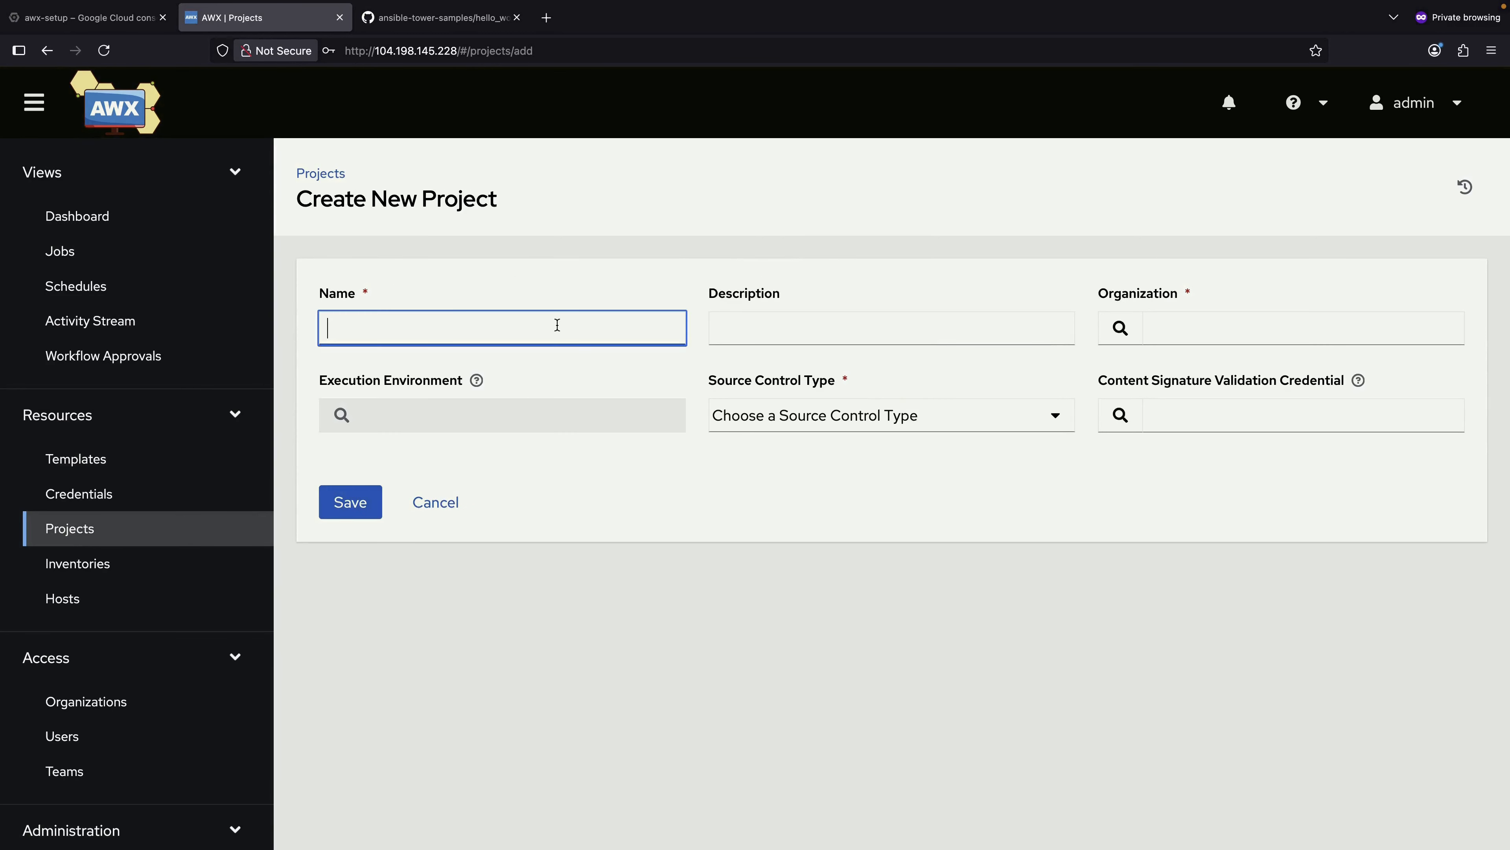
{"action": "type", "text": "Web S"}
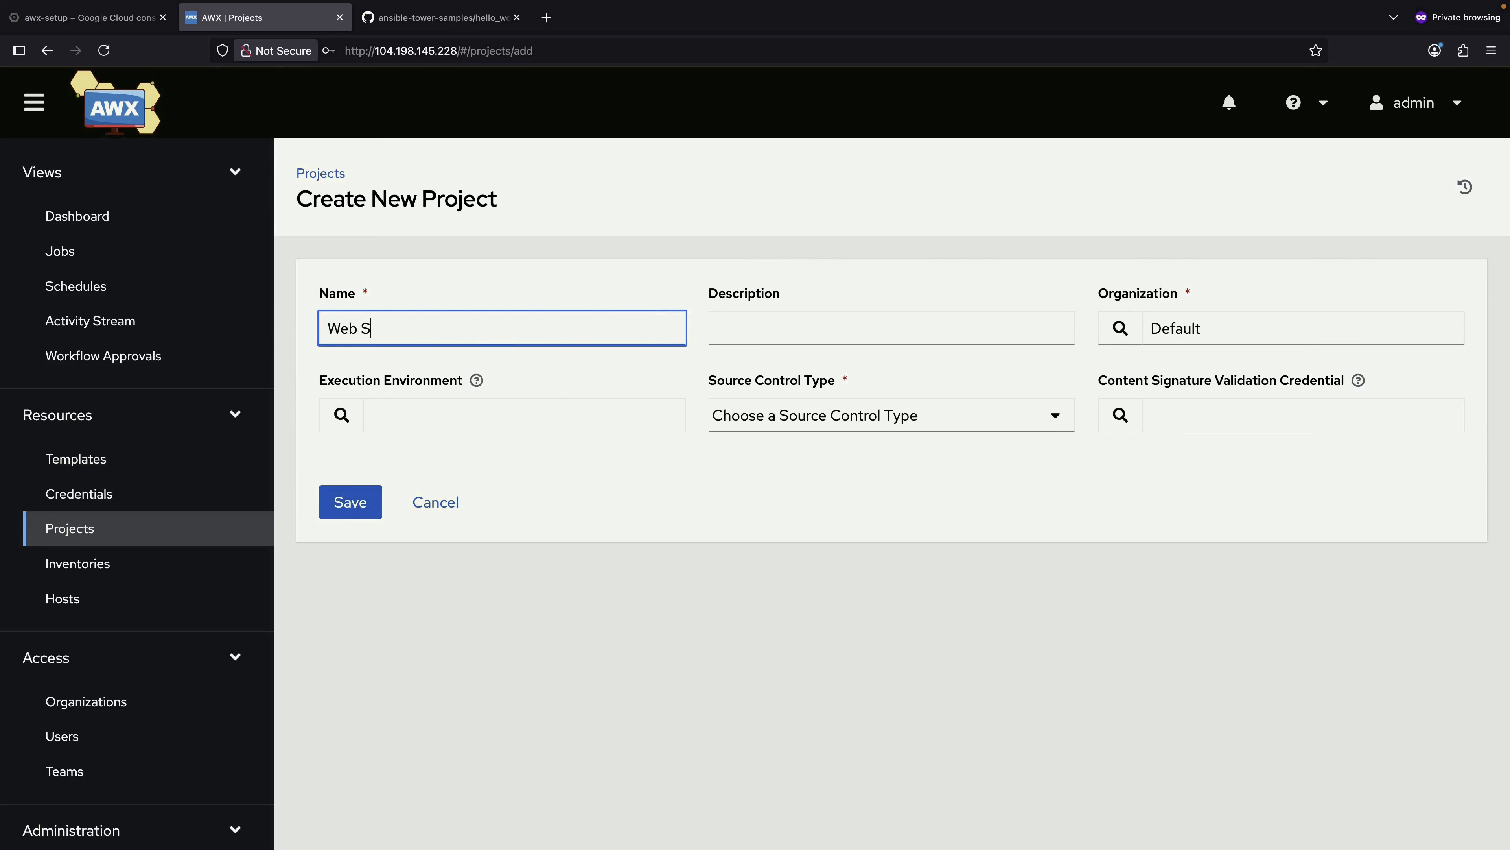
{"action": "type", "text": "erver Demo"}
{"action": "left_click", "coordinate": [860, 409]}
{"action": "left_click", "coordinate": [857, 429]}
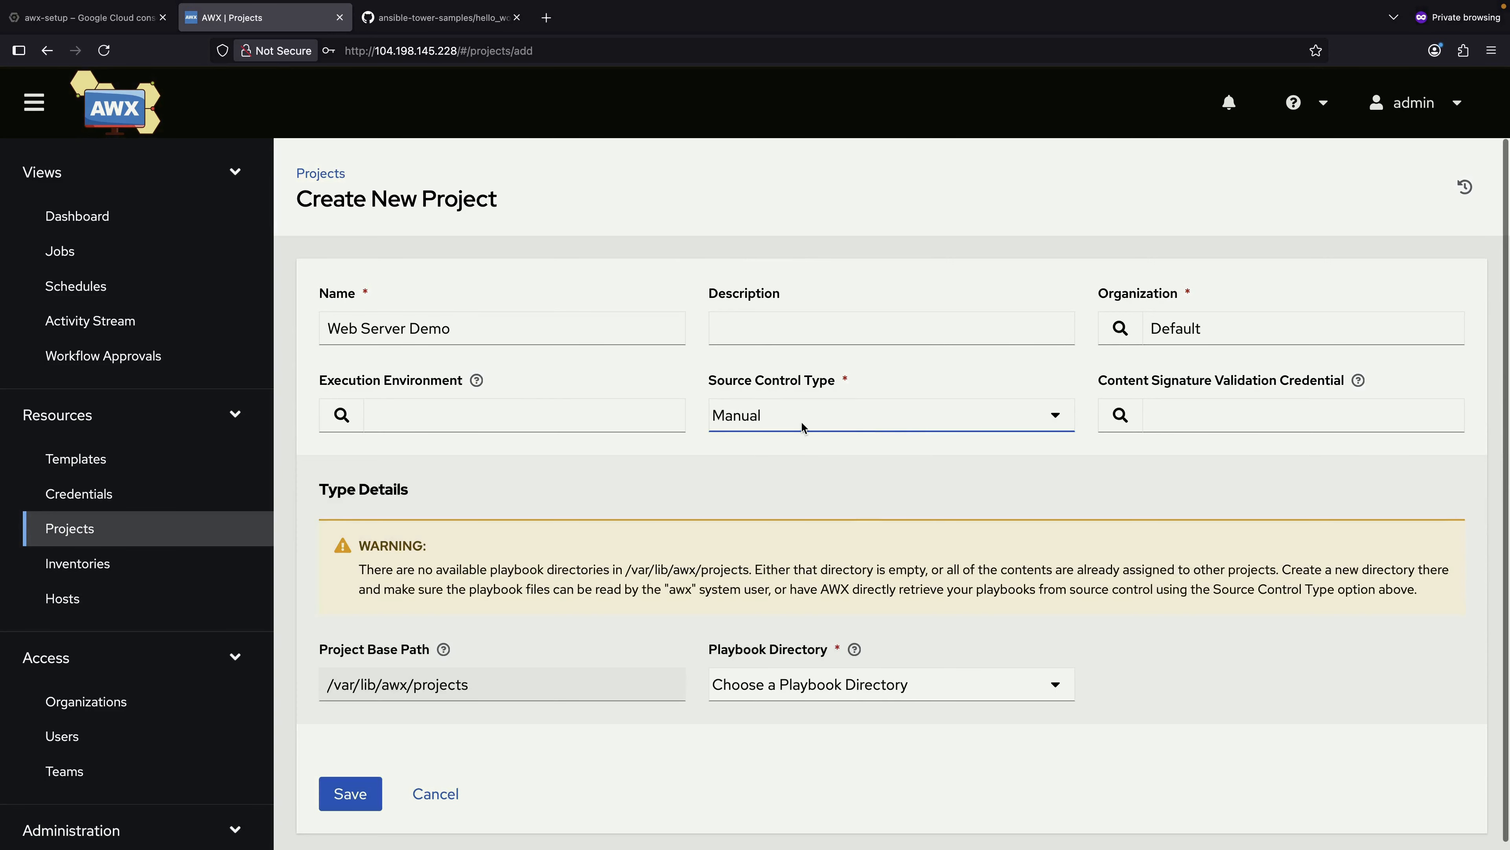
- Check the playbook directory choices for the new manual project and try to save it
{"action": "scroll", "coordinate": [858, 536], "scroll_direction": "down", "scroll_amount": 1}
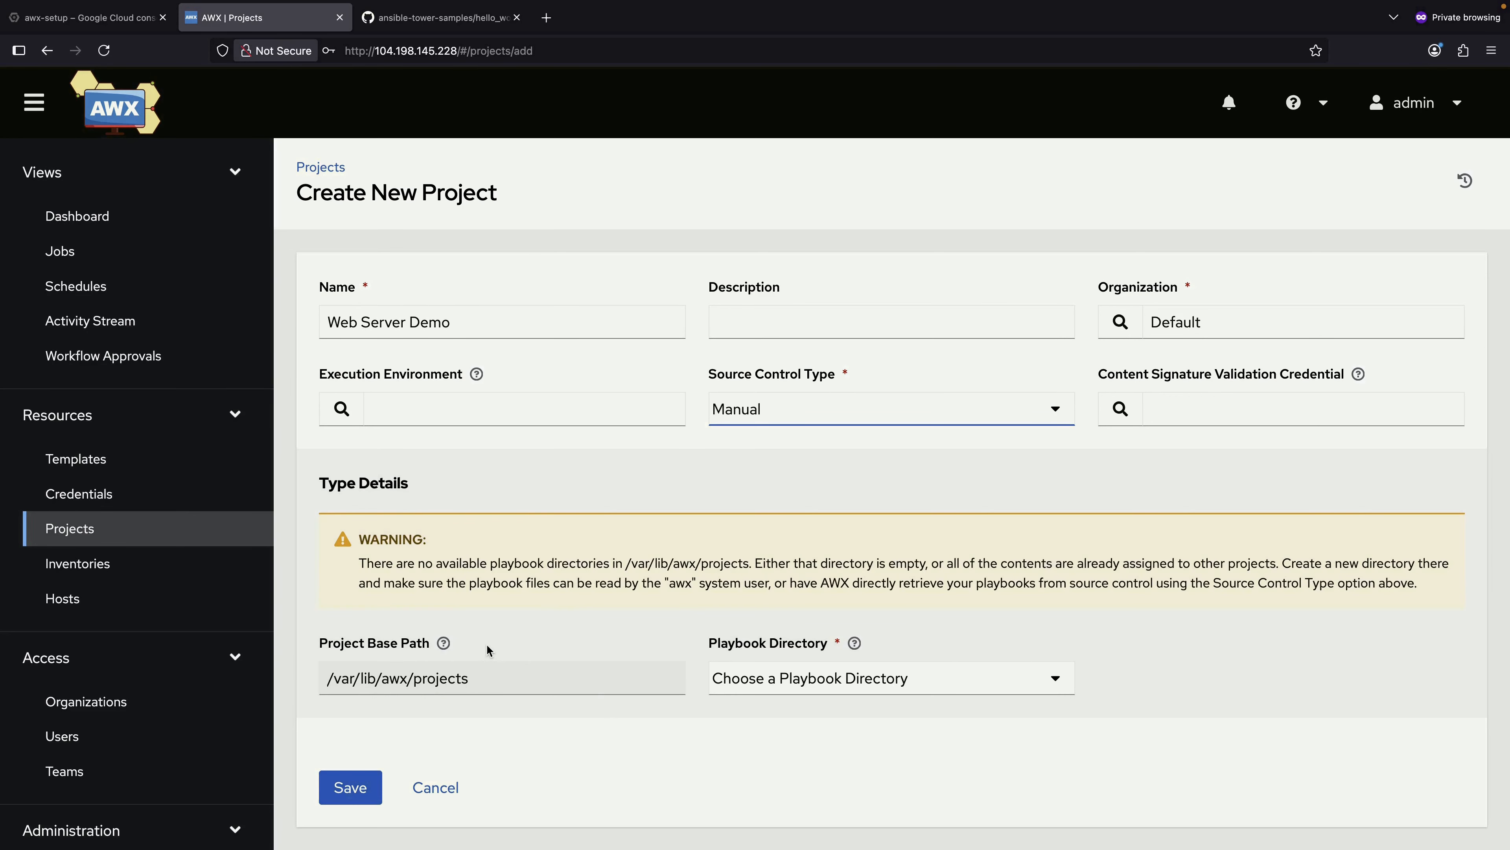
{"action": "left_click", "coordinate": [833, 688]}
{"action": "left_click", "coordinate": [833, 702]}
{"action": "left_click", "coordinate": [781, 682]}
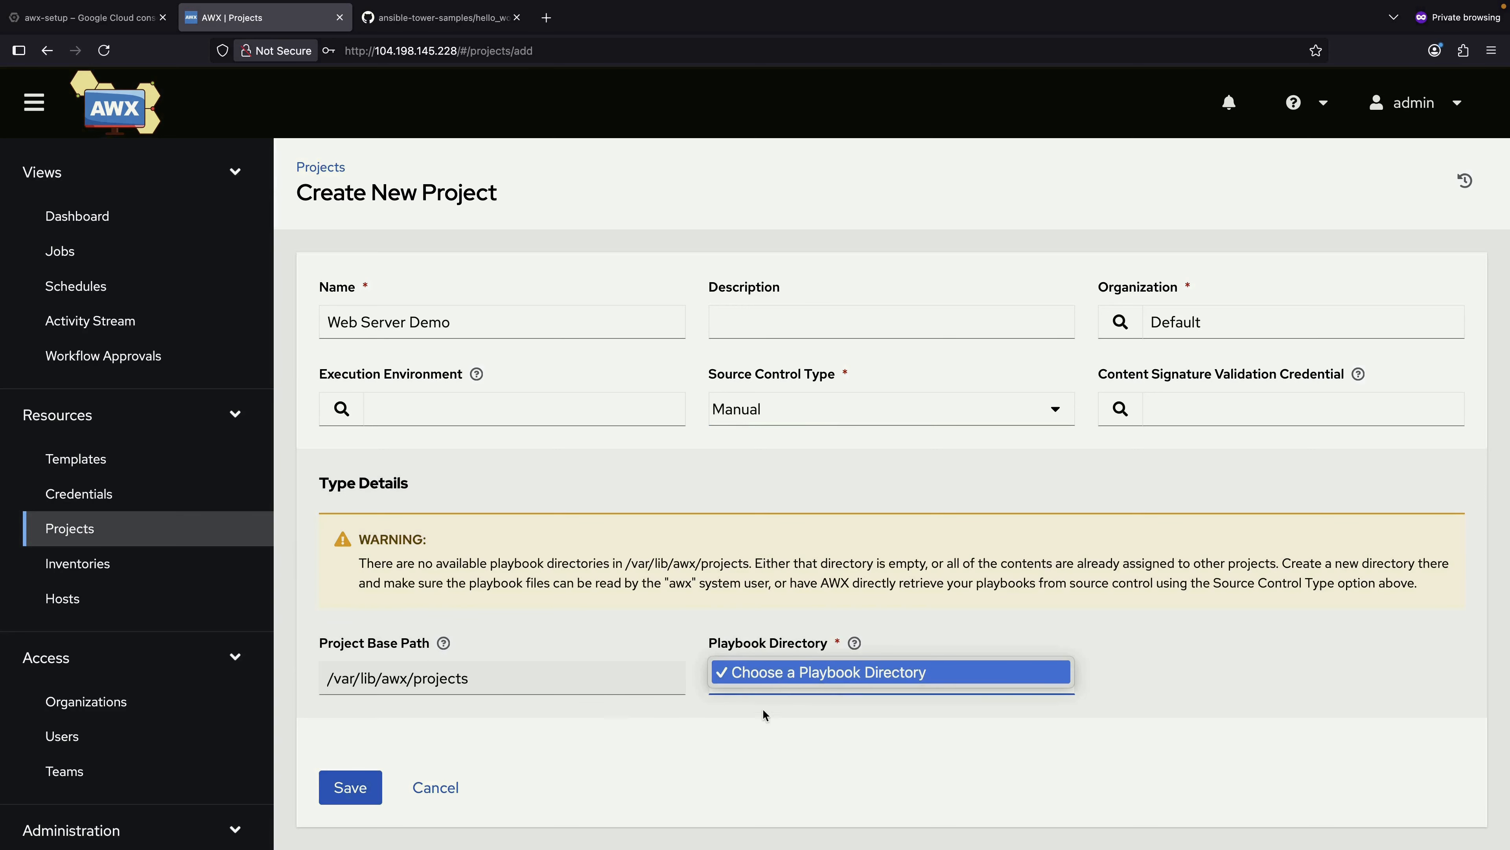
{"action": "left_click", "coordinate": [765, 719]}
{"action": "left_click", "coordinate": [354, 786]}
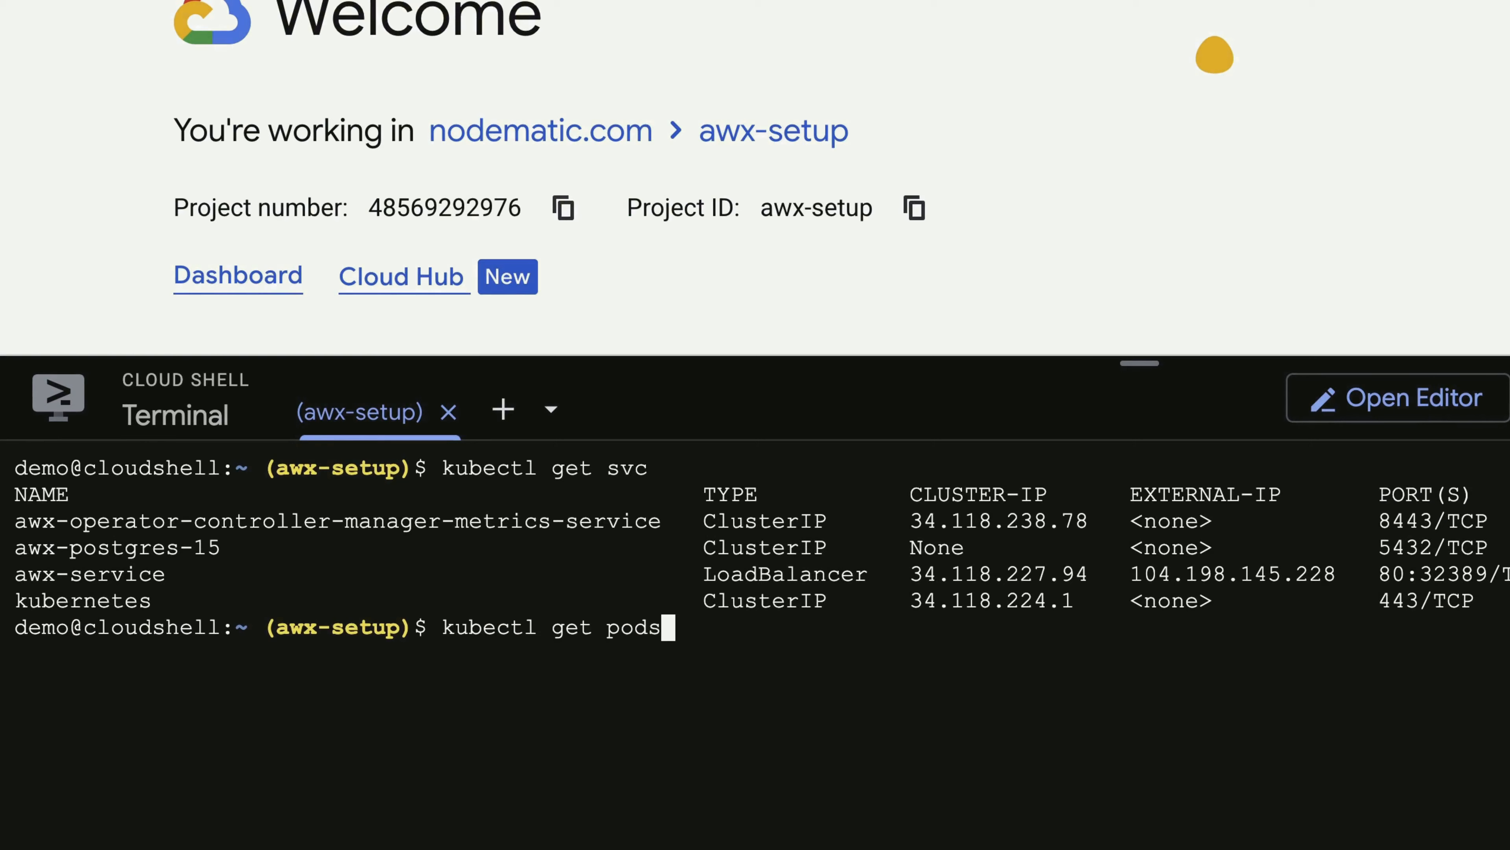
- In Cloud Shell, list the cluster's pods and open an interactive bash shell in the awx-web-5b76db977-7vj7s pod
{"action": "key", "text": "Return"}
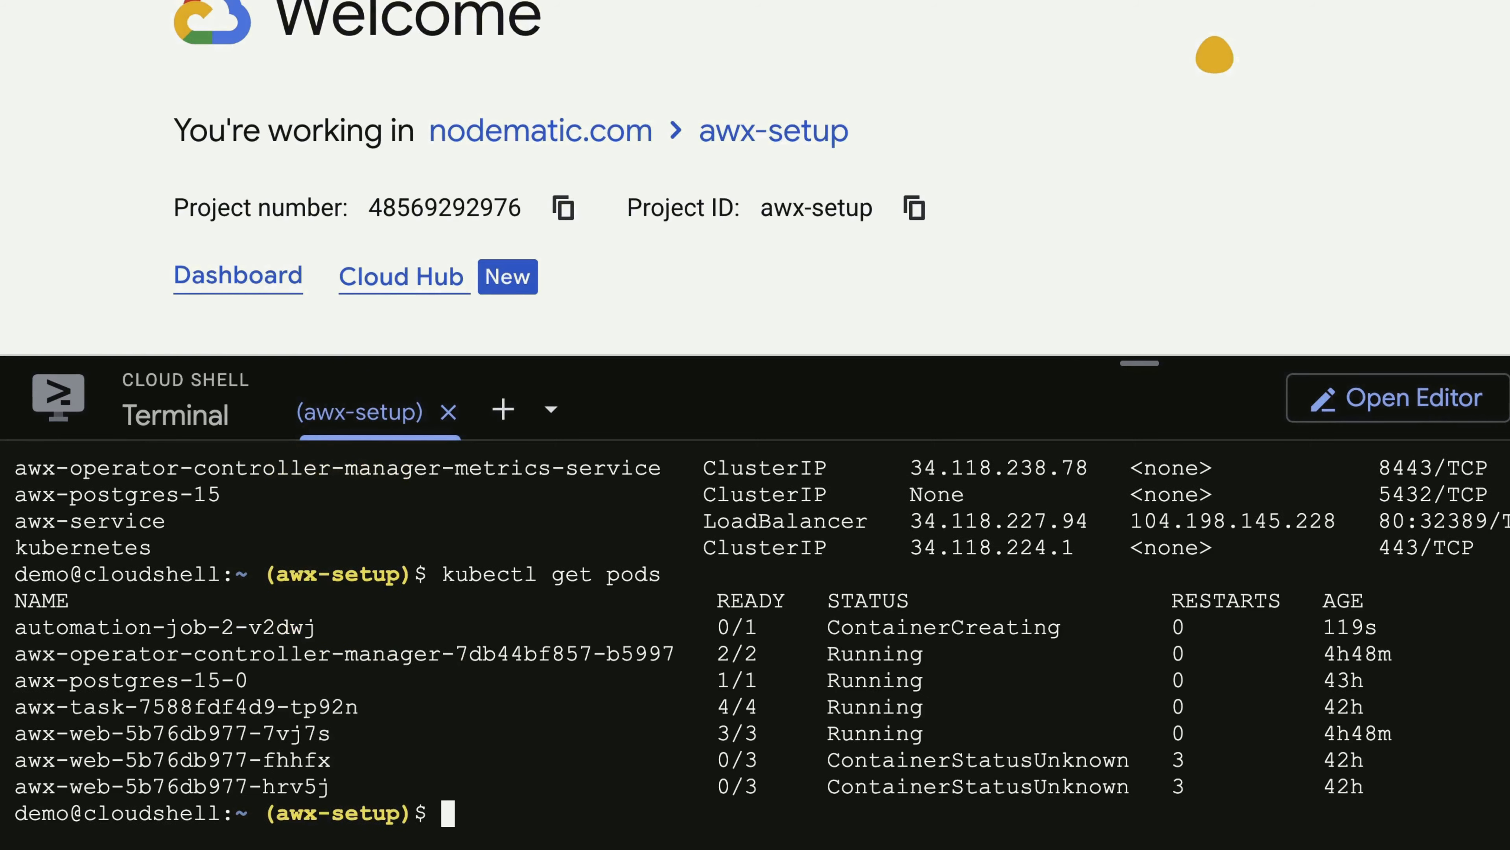
{"action": "double_click", "coordinate": [179, 734]}
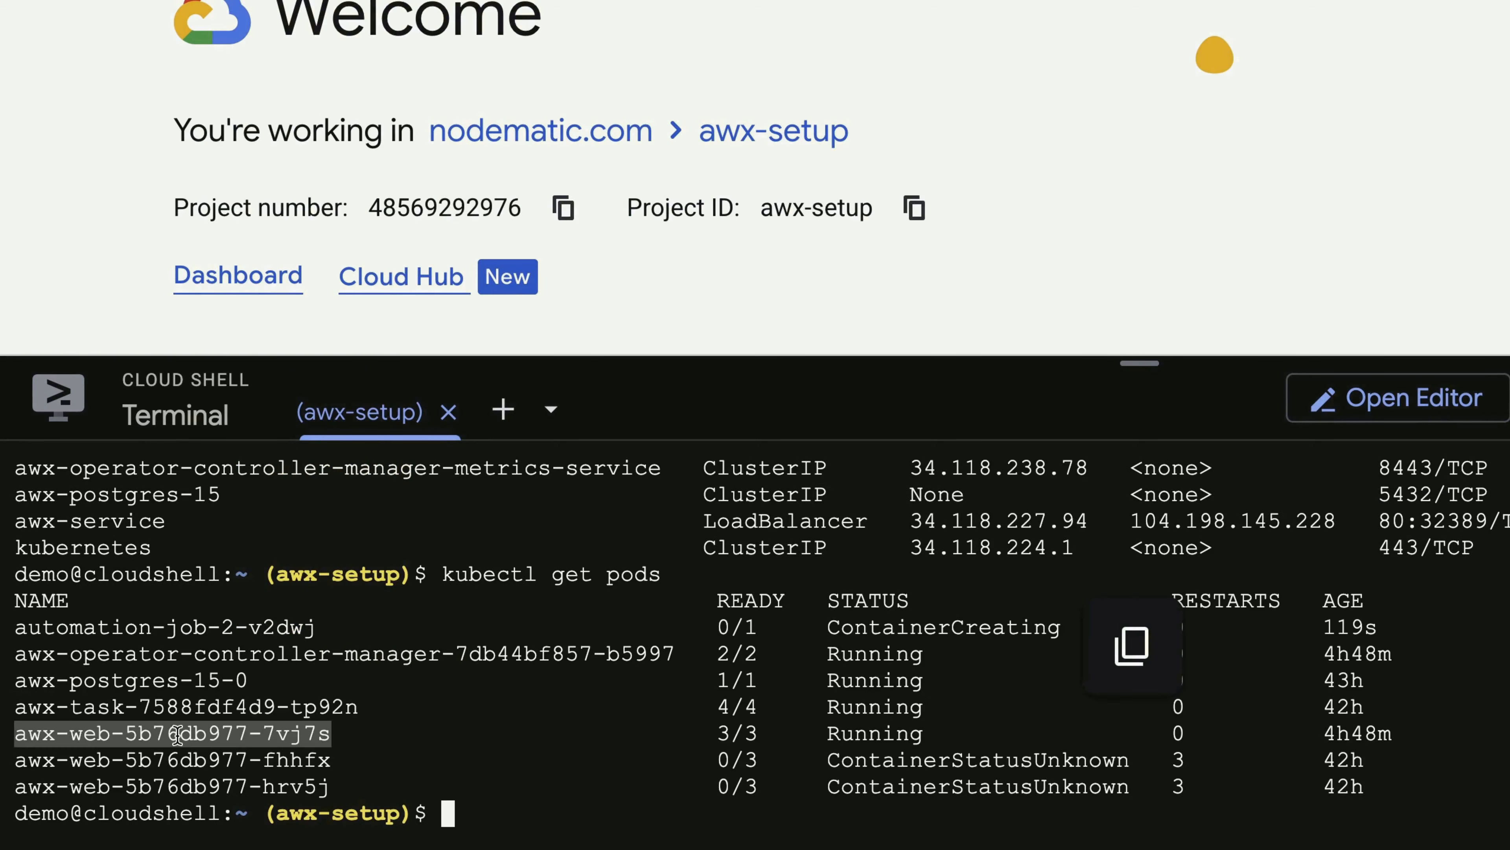
{"action": "type", "text": "kubectl exec -it"}
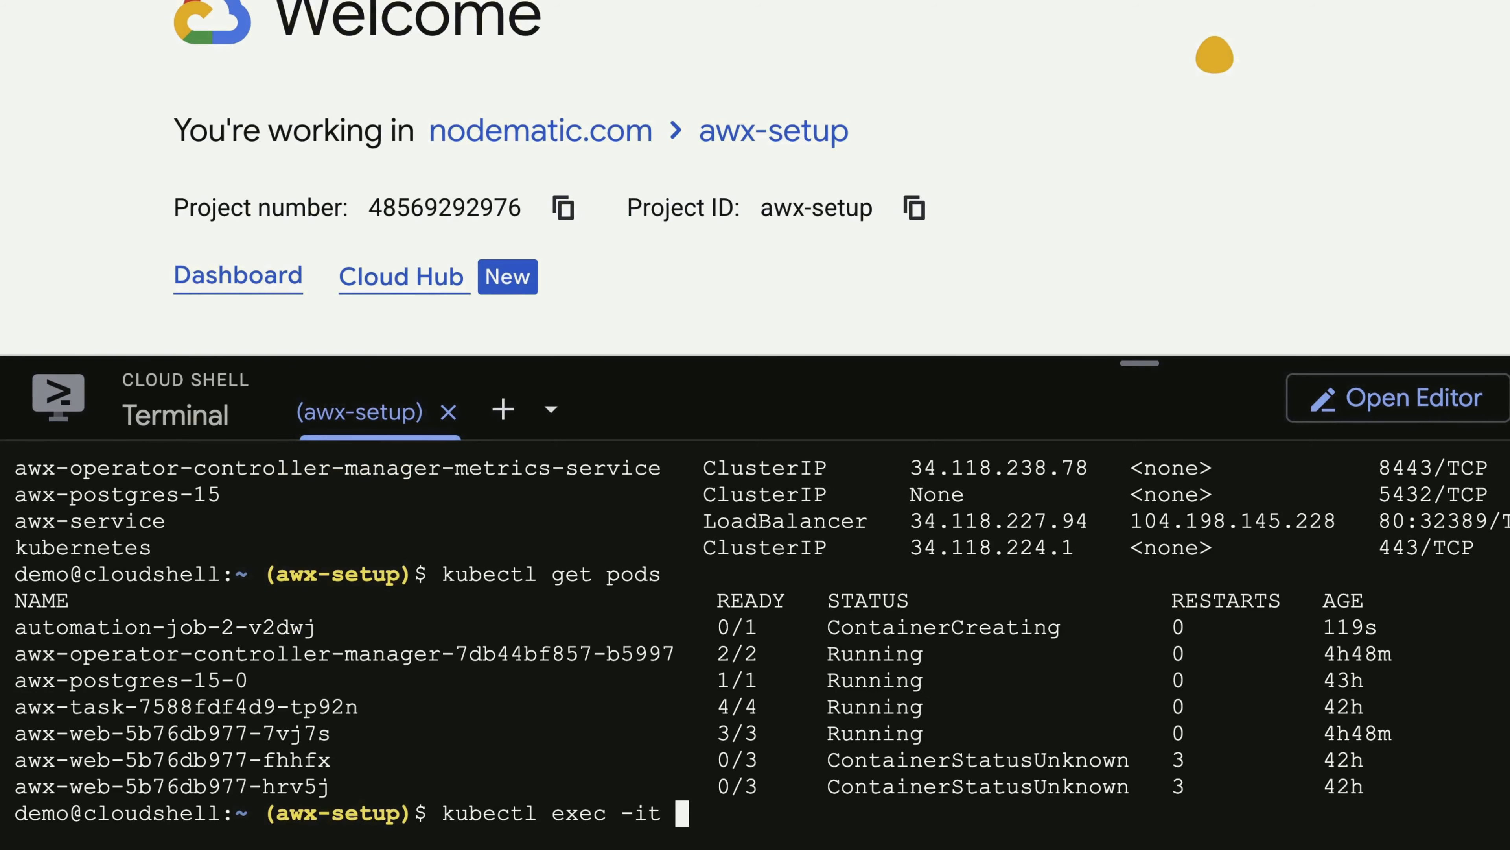
{"action": "key", "text": "ctrl+v"}
{"action": "type", "text": "-- bash"}
{"action": "key", "text": "Return"}
- Try to change to the /var/lib/awx/projects directory and list the current directory's contents
{"action": "type", "text": "cd"}
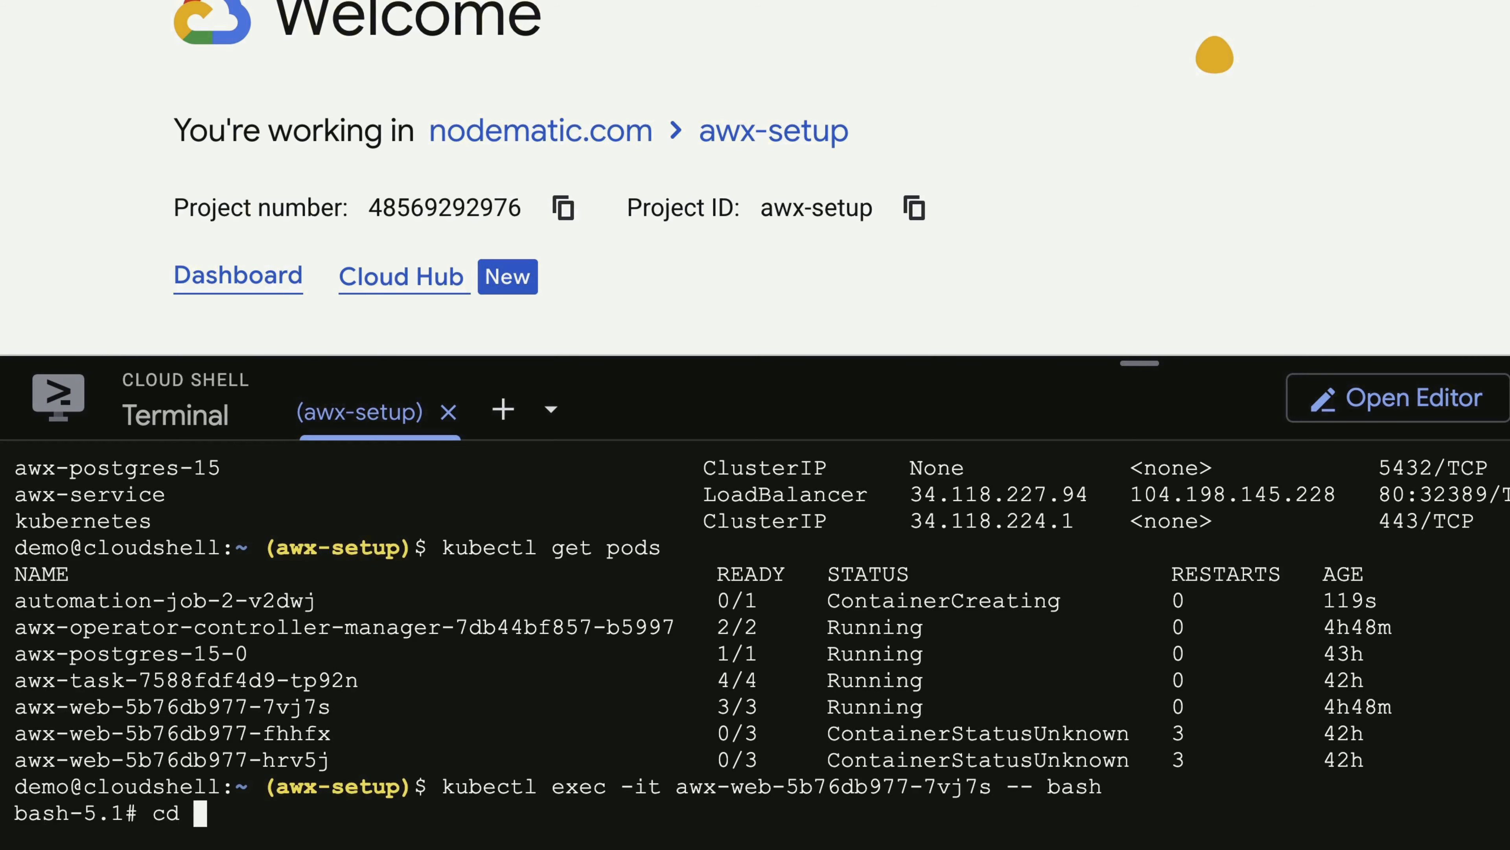
{"action": "key", "text": "ctrl+v"}
{"action": "key", "text": "Return"}
{"action": "type", "text": "ls"}
{"action": "key", "text": "Return"}
- Change into /var/lib and its awx subdirectory, listing the contents of each
{"action": "type", "text": "cd /var/lib"}
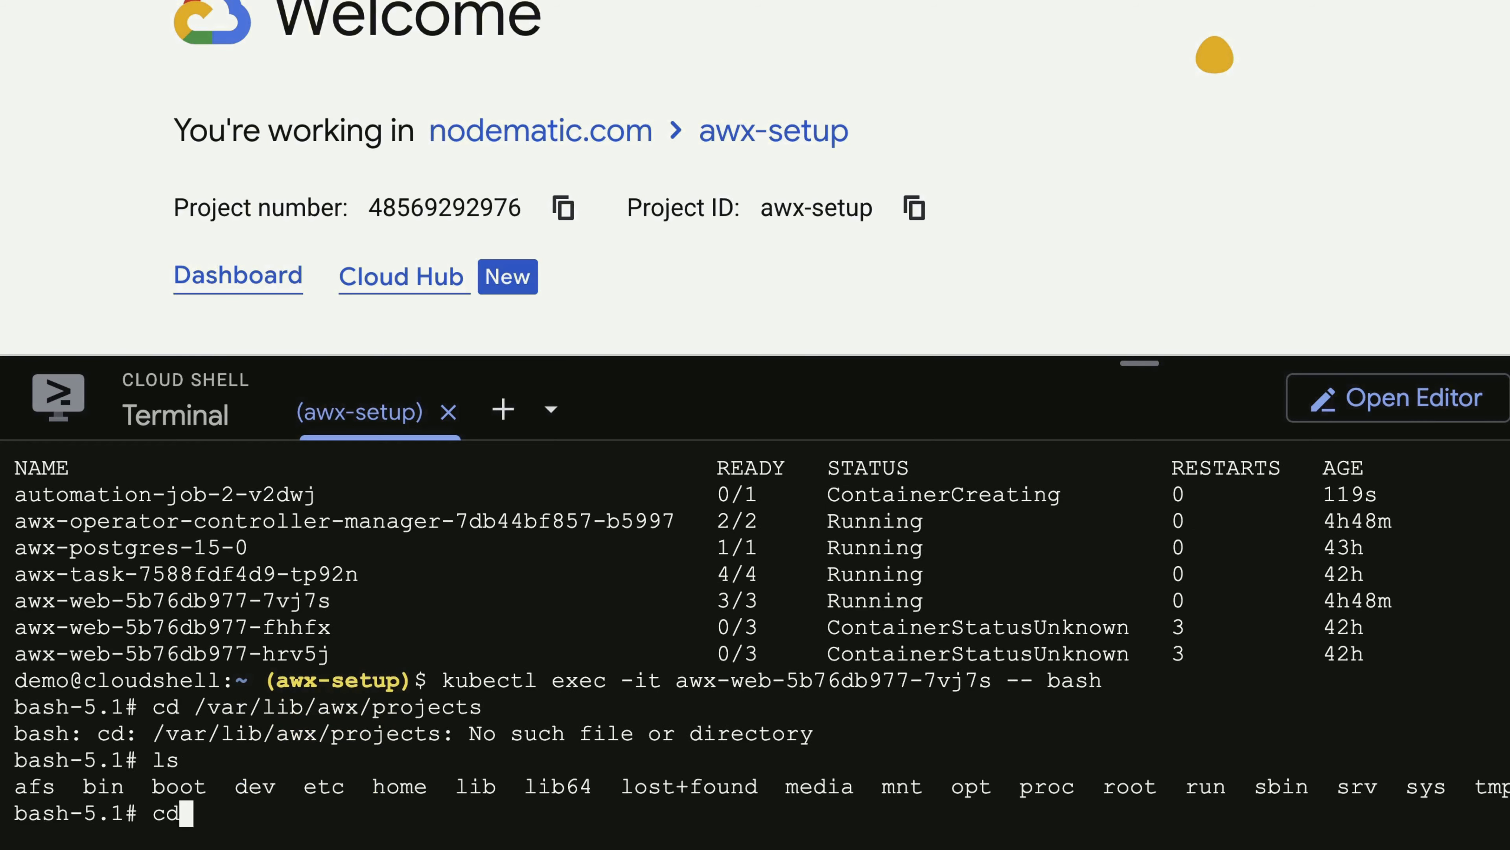
{"action": "key", "text": "Return"}
{"action": "type", "text": "ls"}
{"action": "key", "text": "Return"}
{"action": "type", "text": "cd awx"}
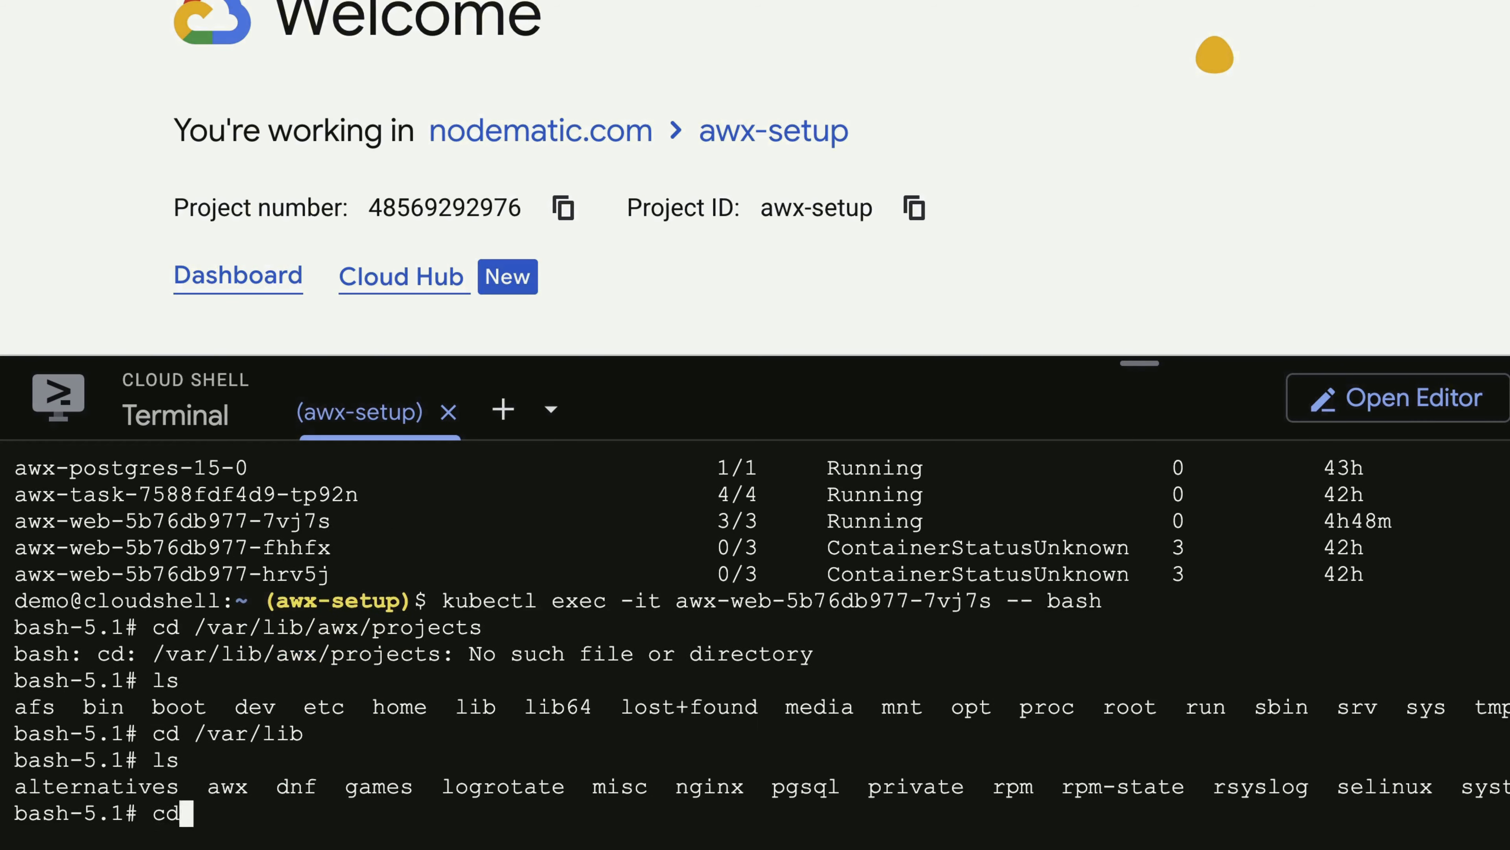
{"action": "key", "text": "Return"}
{"action": "type", "text": "ls"}
{"action": "key", "text": "Return"}
- Create a projects directory in /var/lib/awx, change into it and list its contents
{"action": "type", "text": "mkdir projects"}
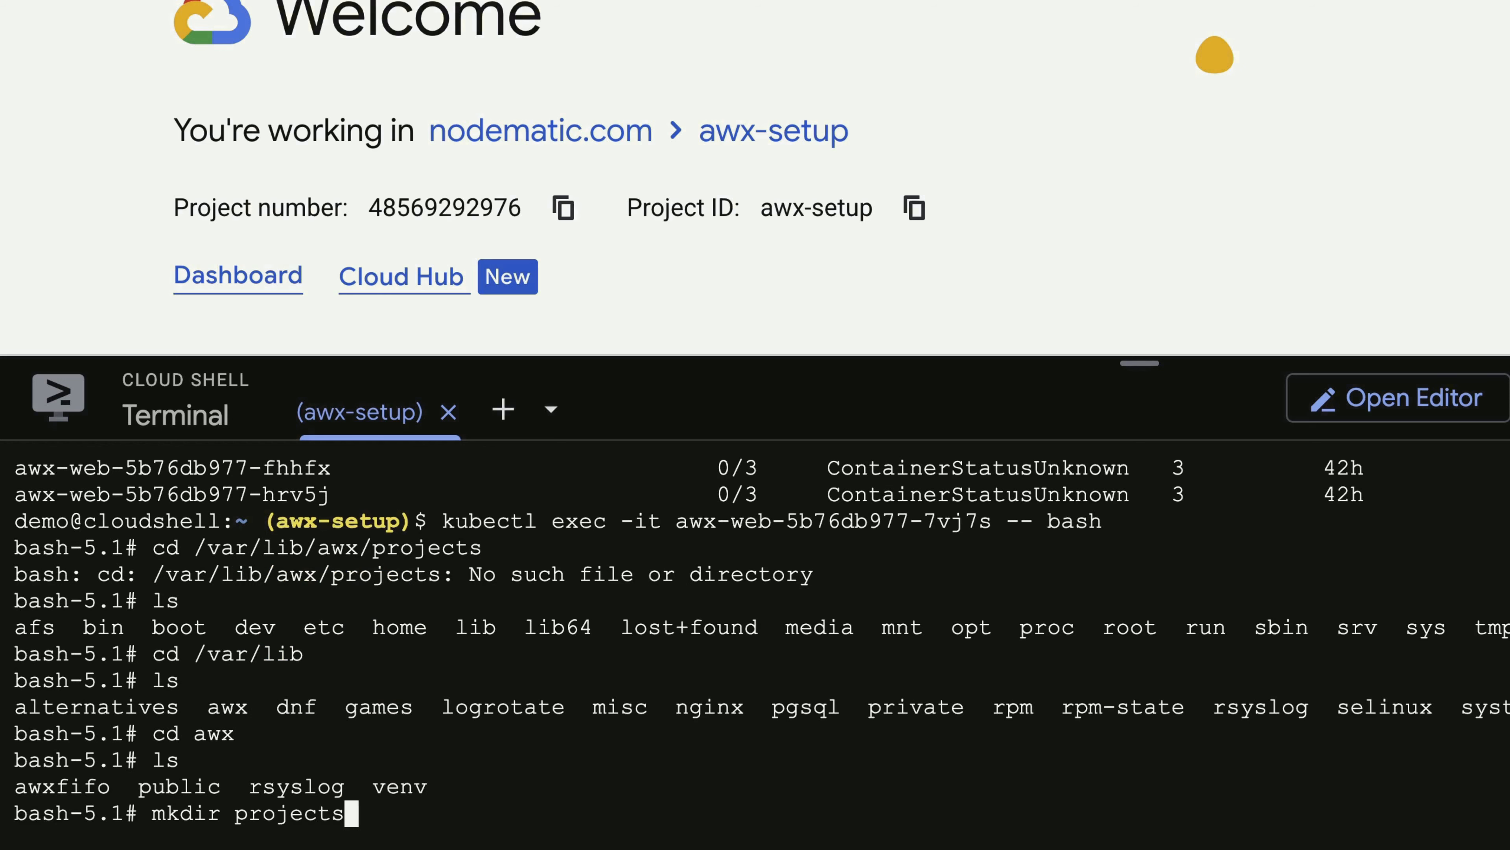
{"action": "key", "text": "Return"}
{"action": "type", "text": "cd !$"}
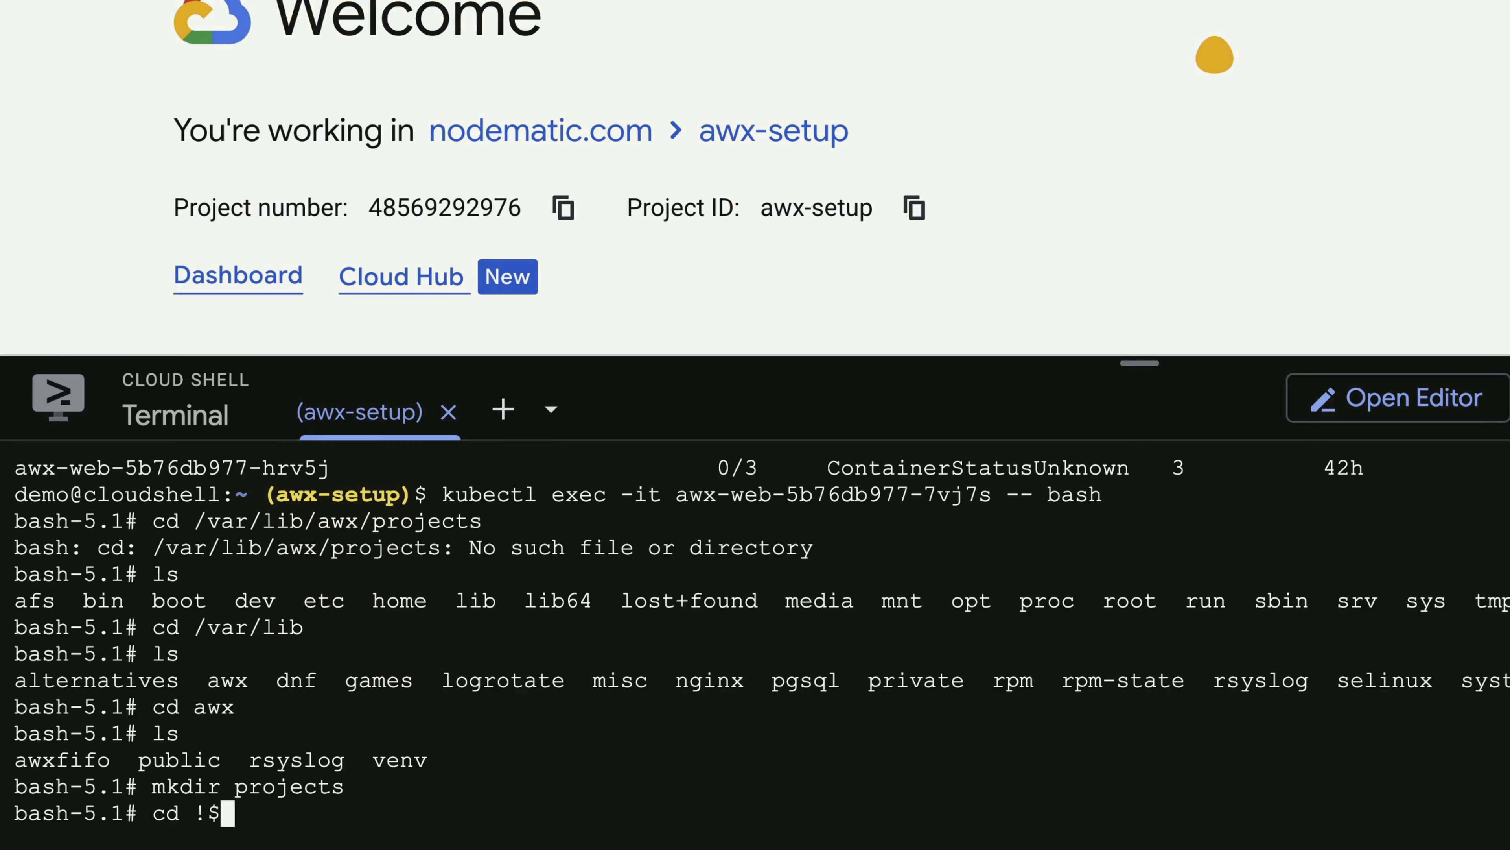
{"action": "key", "text": "Return"}
{"action": "type", "text": "ls"}
{"action": "key", "text": "Return"}
- Create a web directory inside the projects directory
{"action": "type", "text": "mkdir web"}
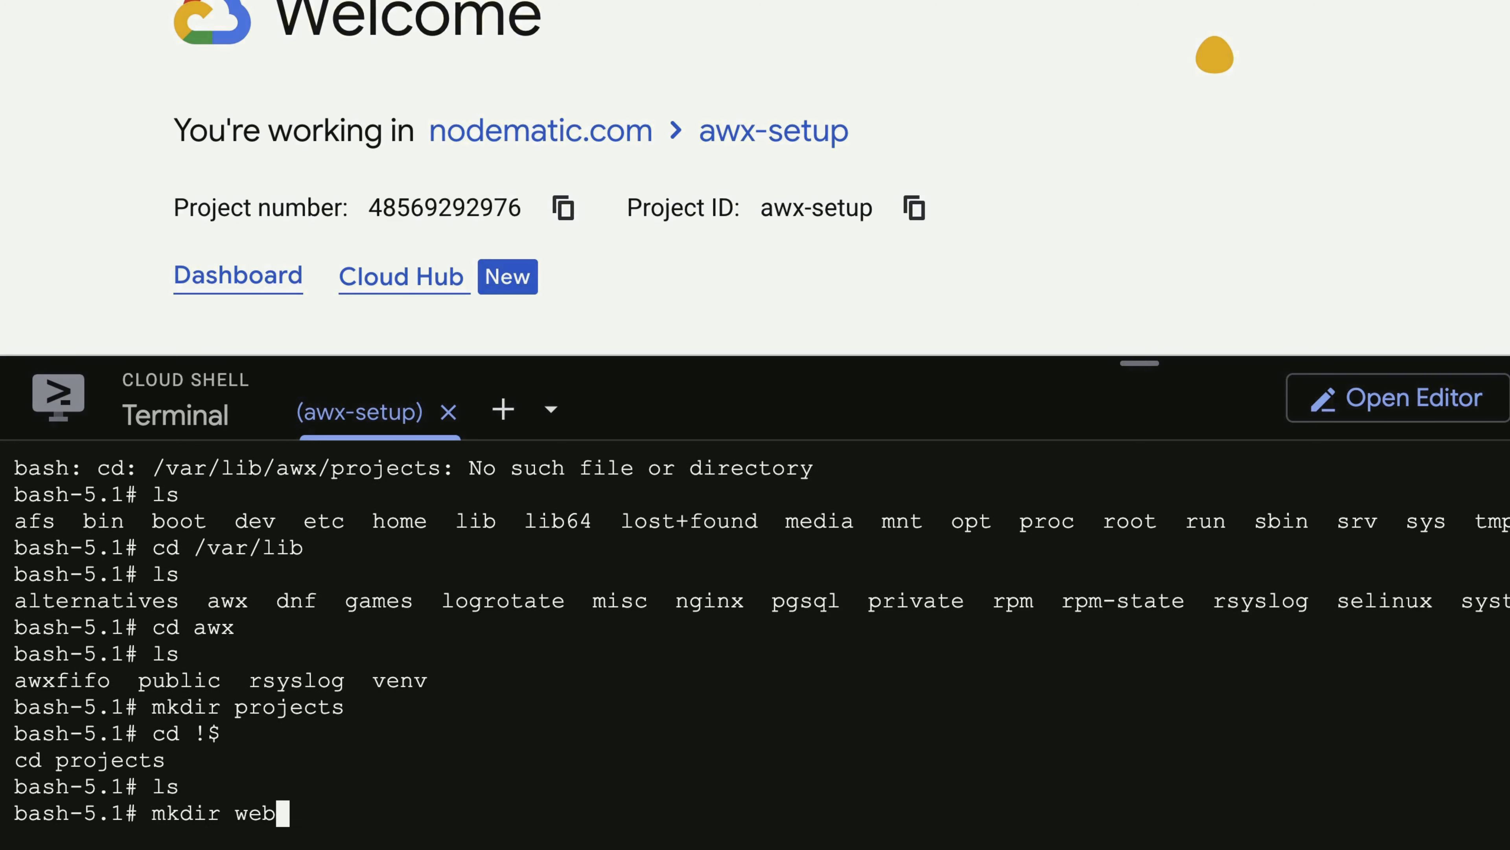
{"action": "key", "text": "Return"}
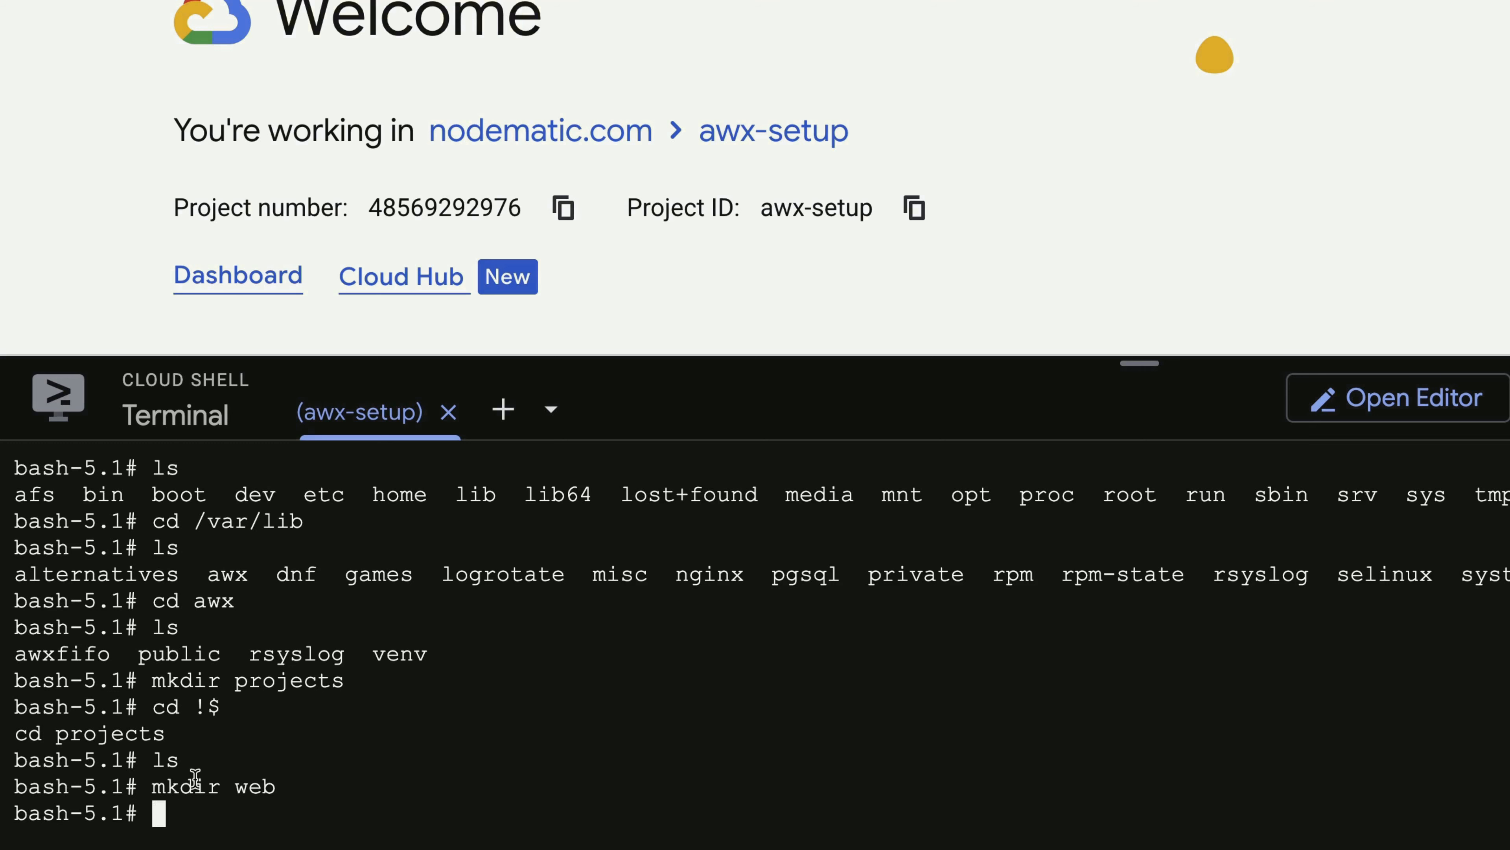
- Check which user the shell runs as and list the parent directory with ls -lah to examine ownership and permissions
{"action": "type", "text": "whoami"}
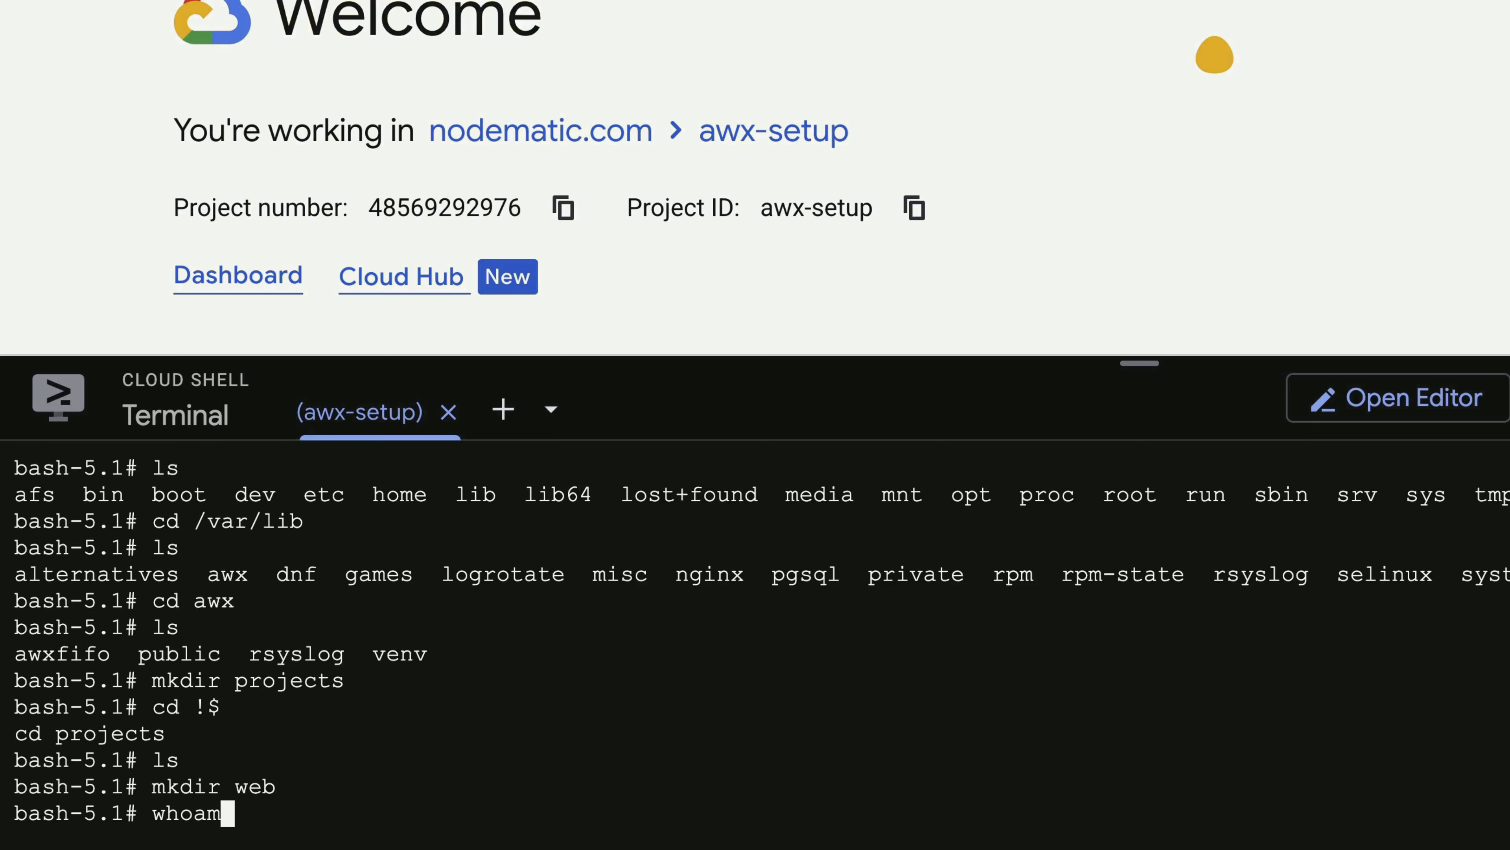
{"action": "key", "text": "Return"}
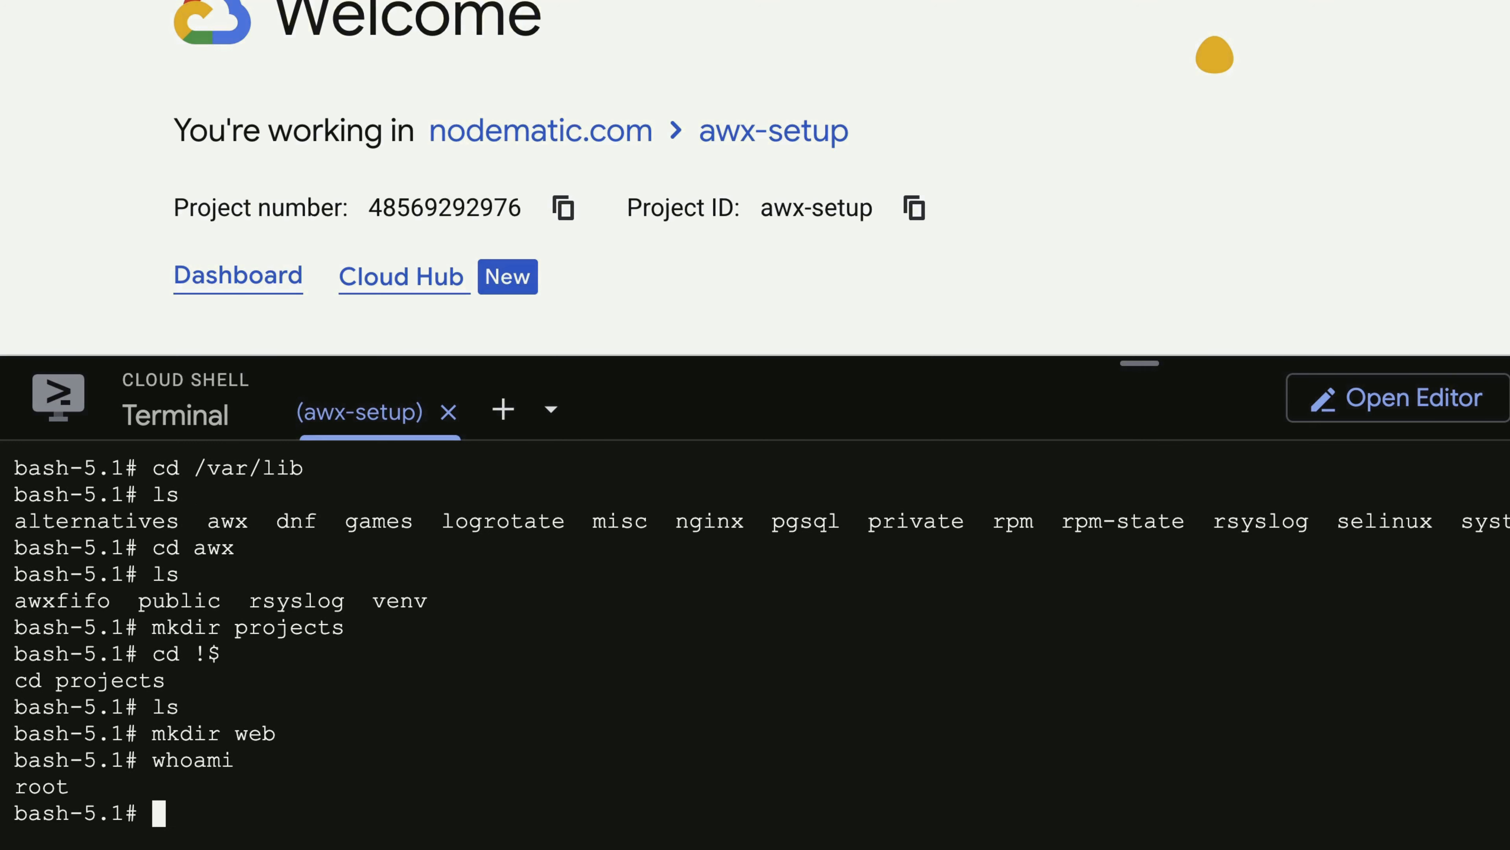
{"action": "type", "text": "ls -lah .."}
{"action": "key", "text": "Return"}
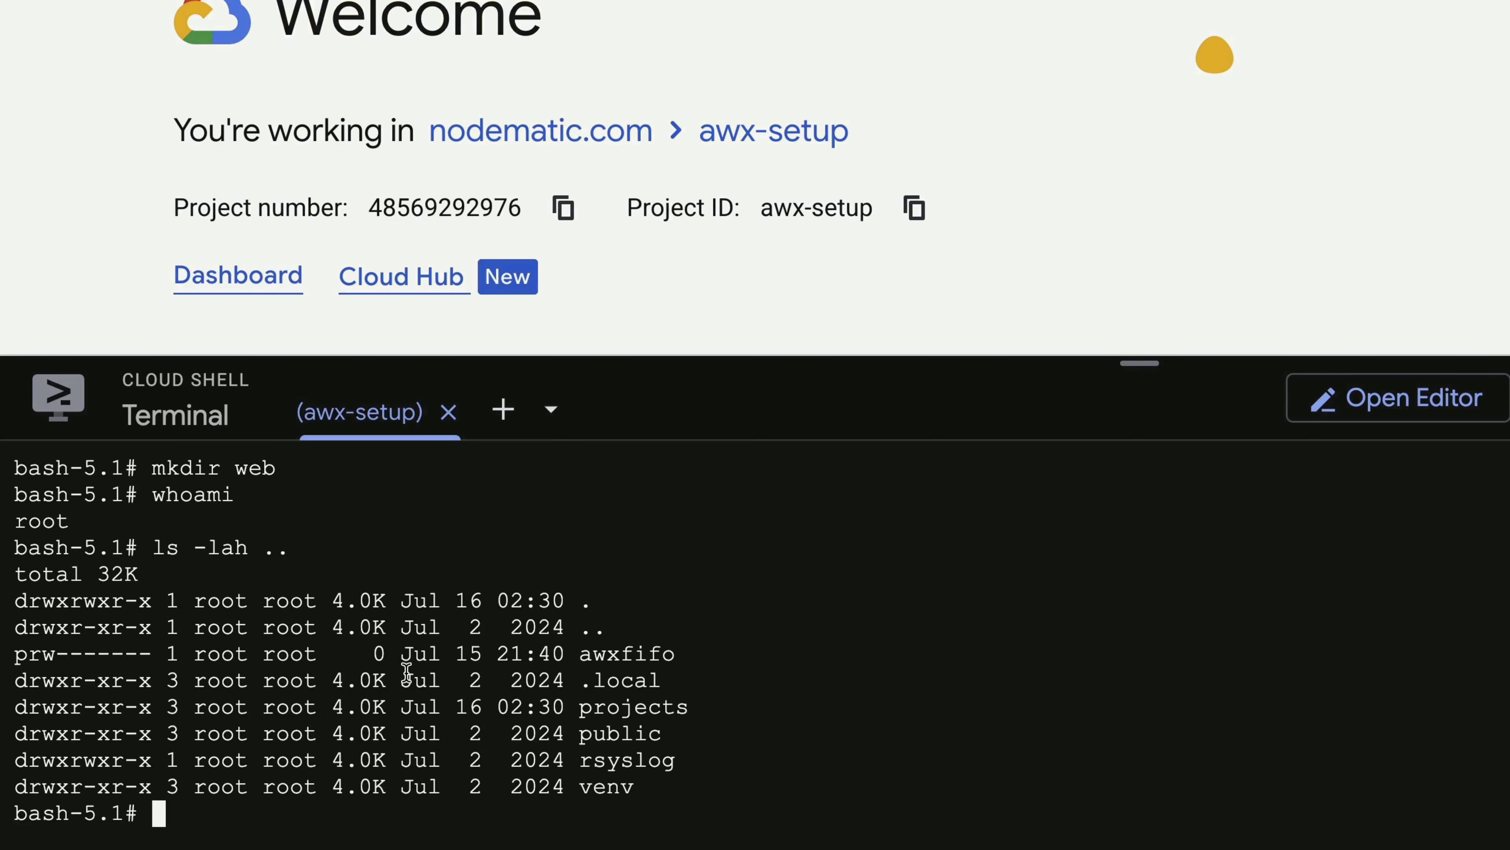
{"action": "key", "text": "Up"}
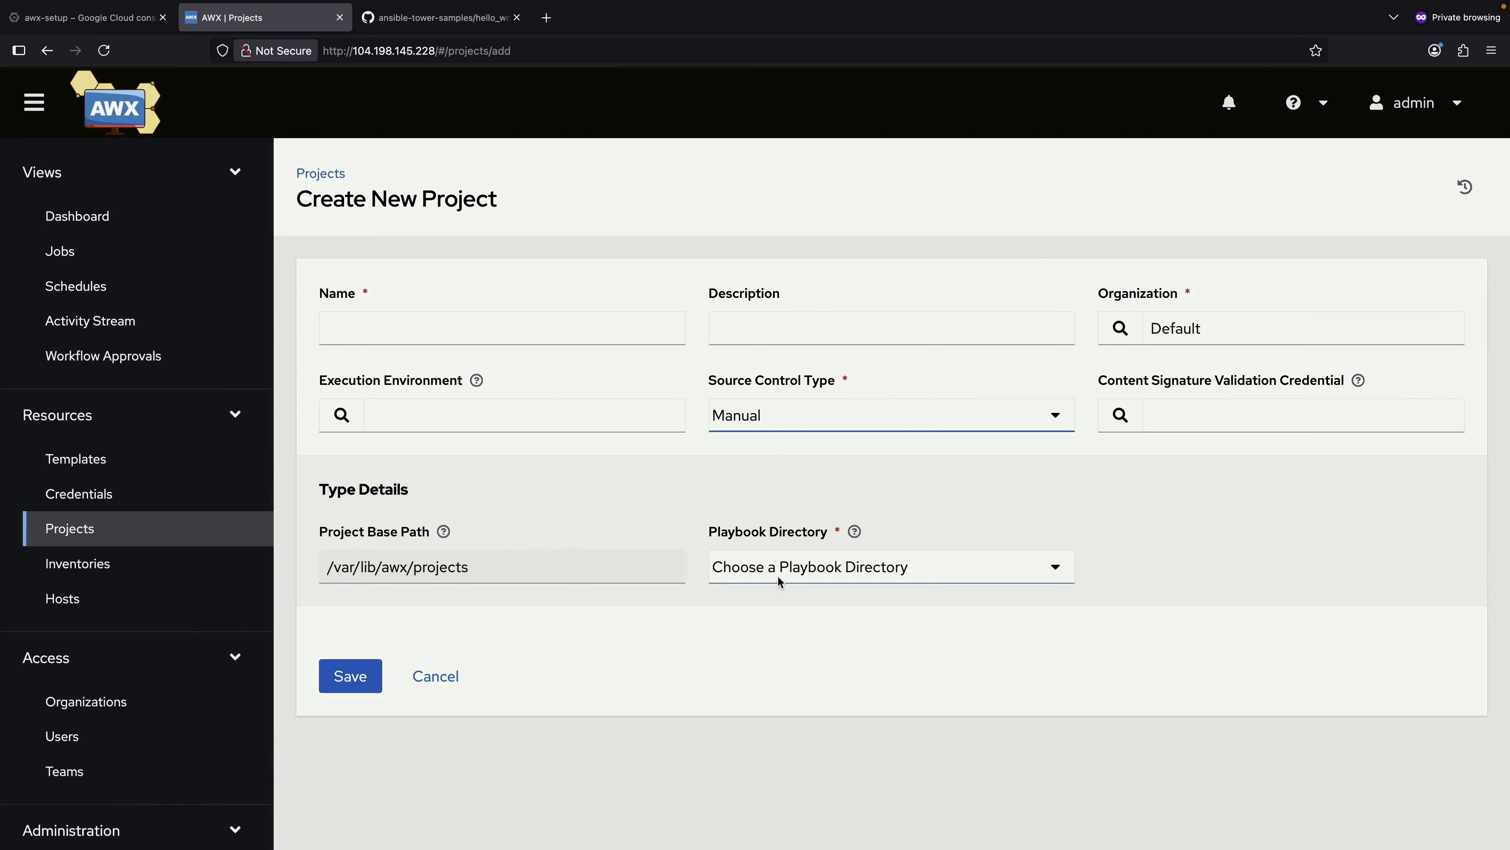
- Switch to AWX, choose web as the new project's playbook directory and view the available source control types
{"action": "left_click", "coordinate": [778, 575]}
{"action": "left_click", "coordinate": [777, 586]}
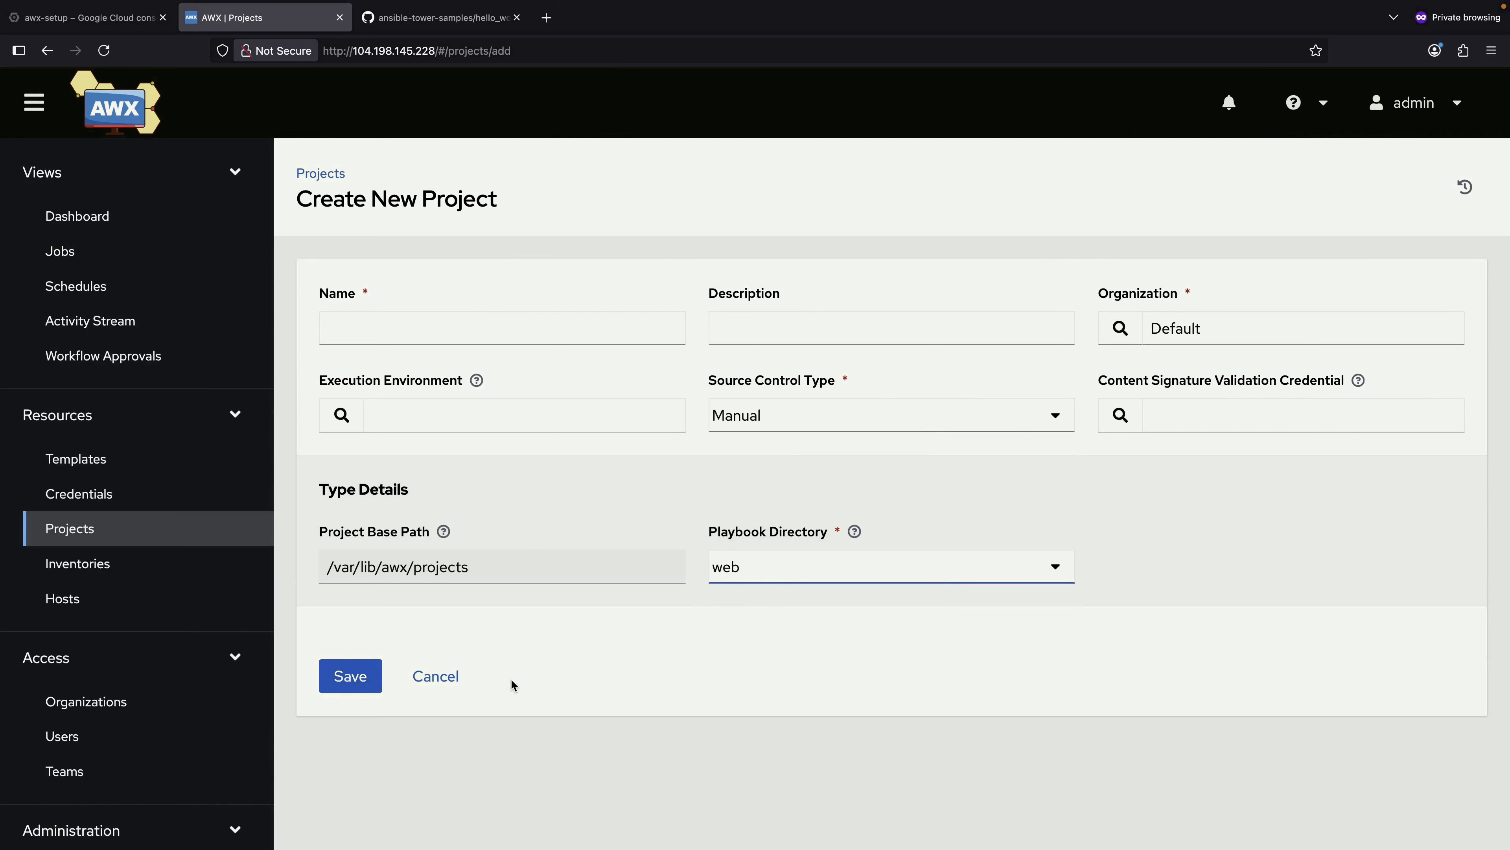
{"action": "left_click", "coordinate": [839, 411]}
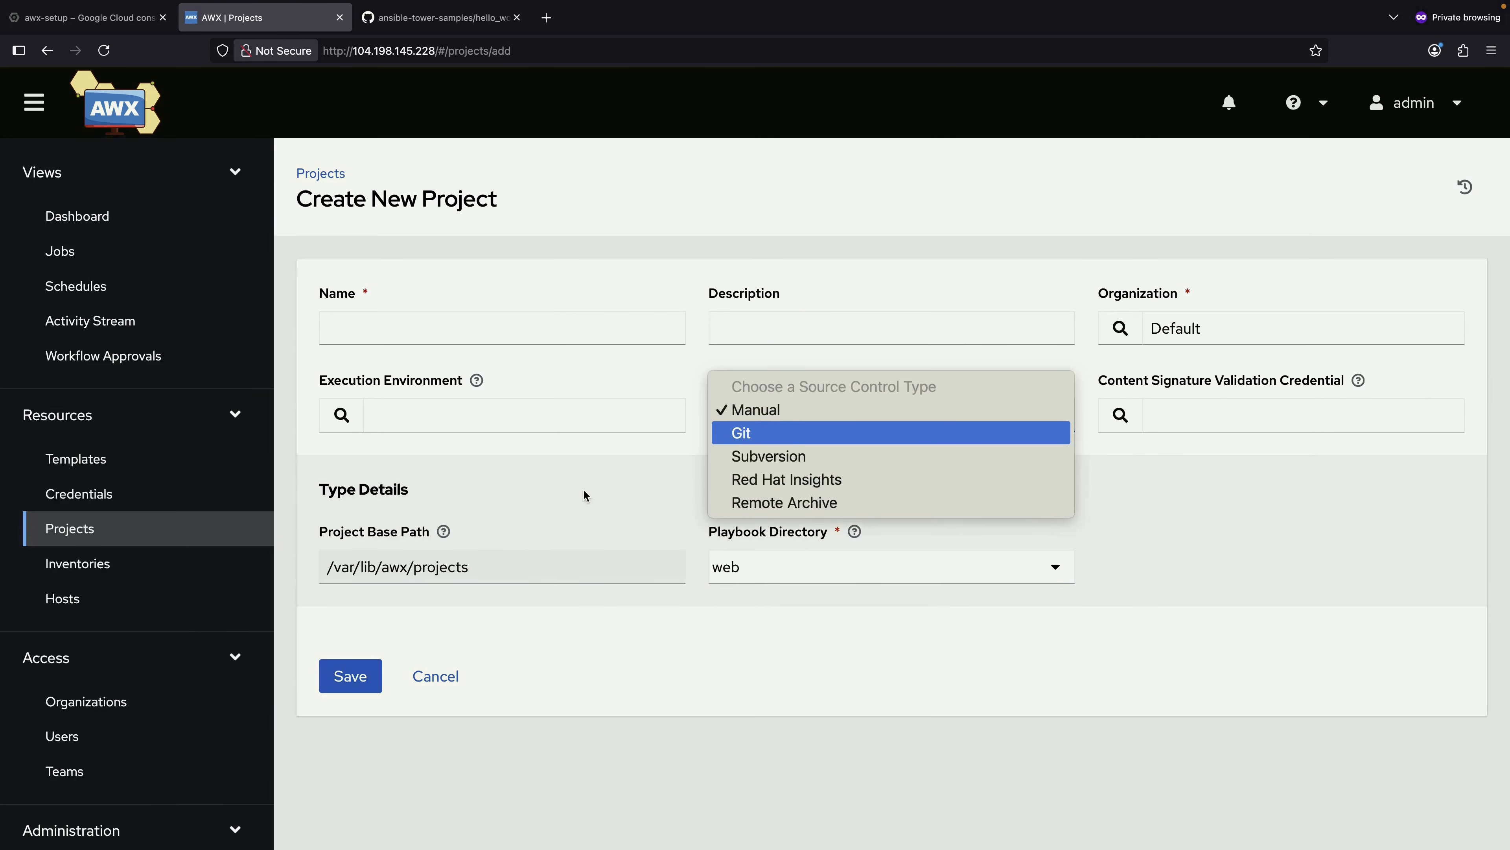
{"action": "left_click", "coordinate": [580, 451]}
- Name the manual project Web Server Demo, with Default as its organization, and save it
{"action": "left_click", "coordinate": [426, 331]}
{"action": "type", "text": "W"}
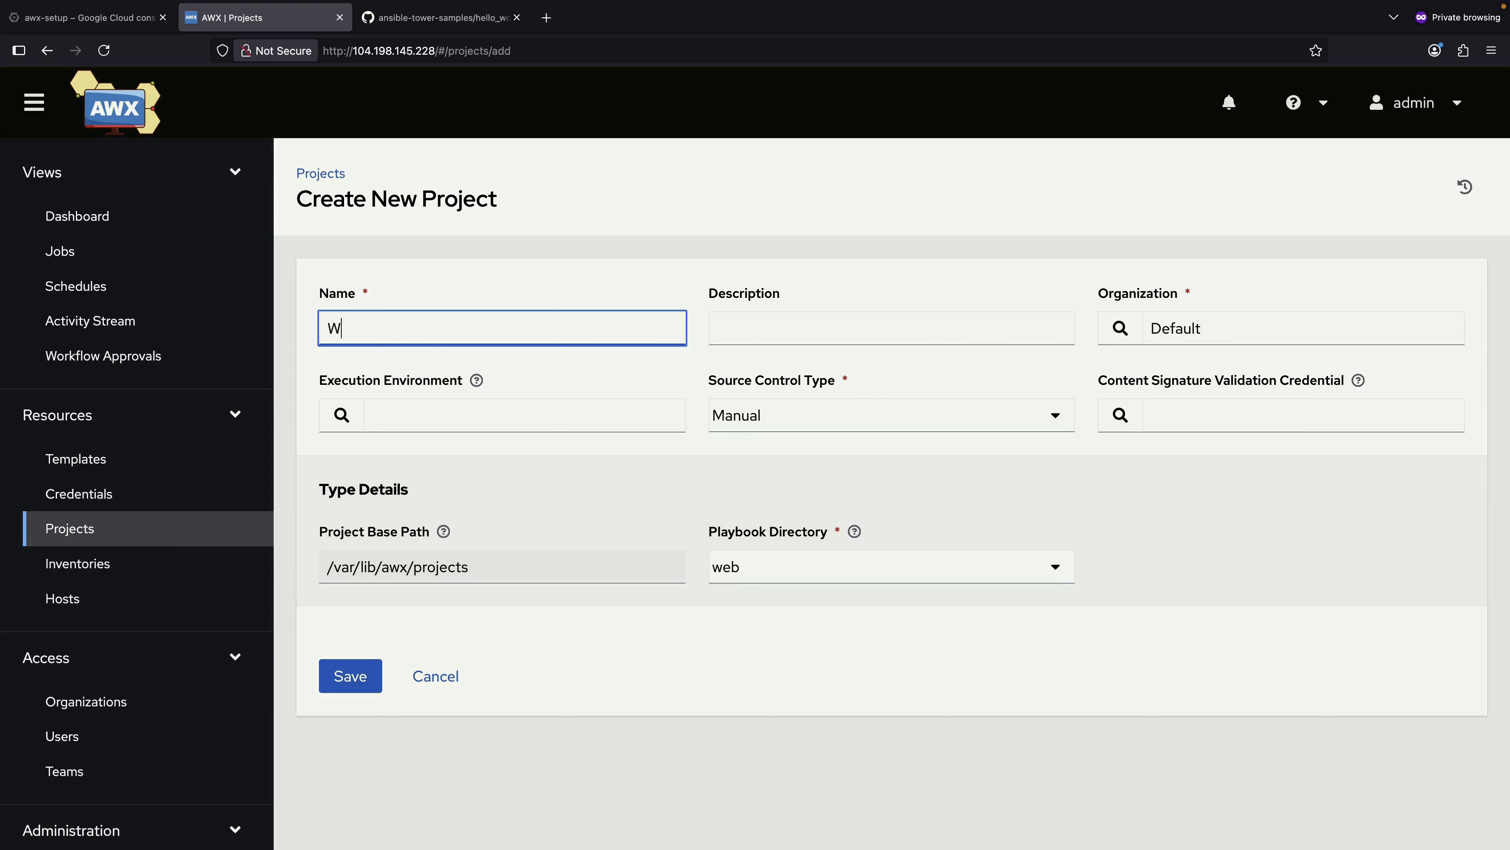
{"action": "type", "text": "eb Server Demo"}
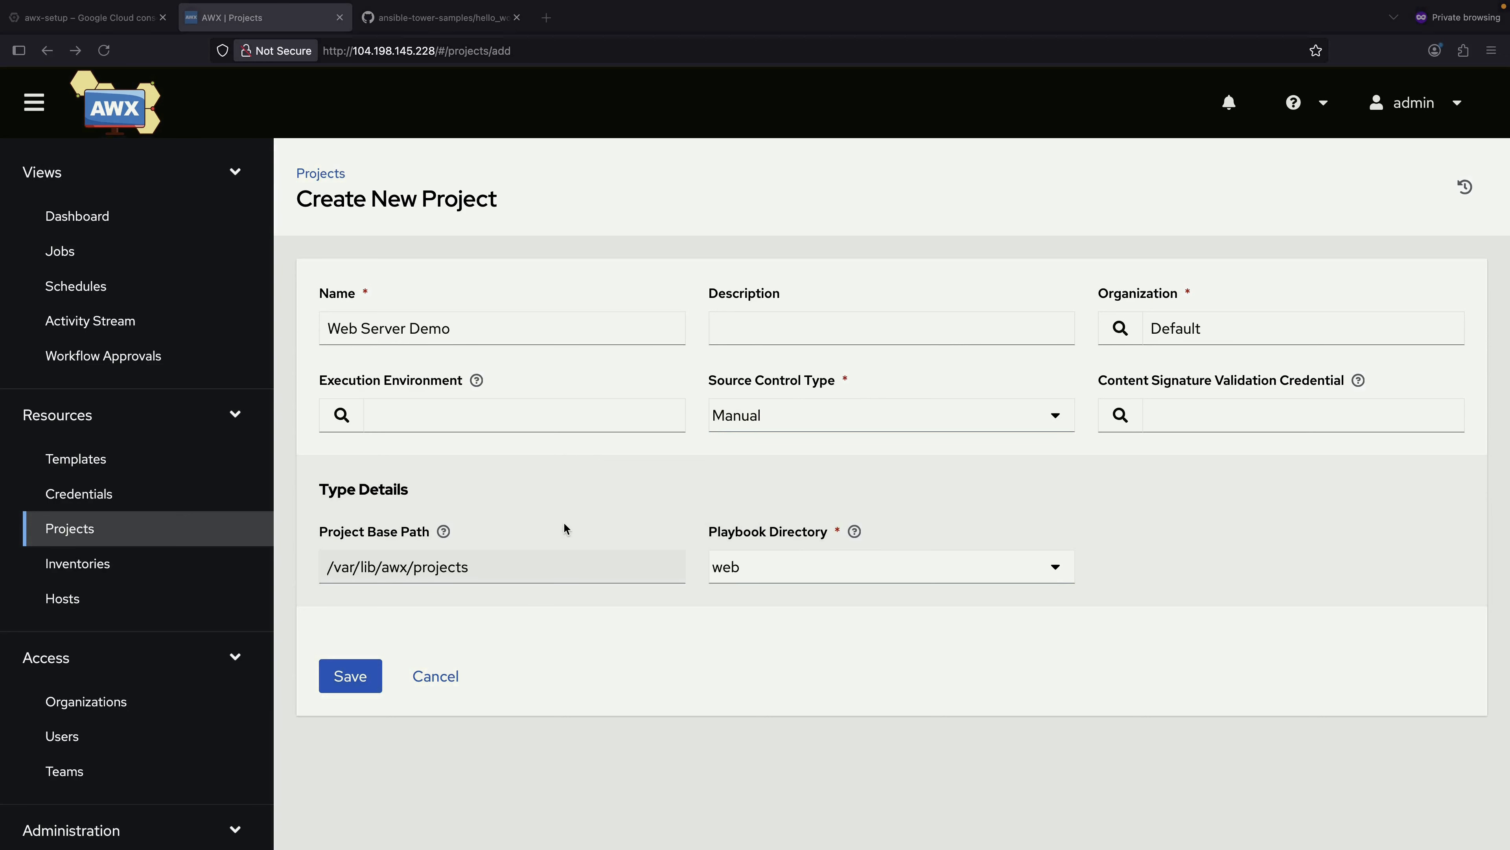
{"action": "left_click", "coordinate": [1167, 316]}
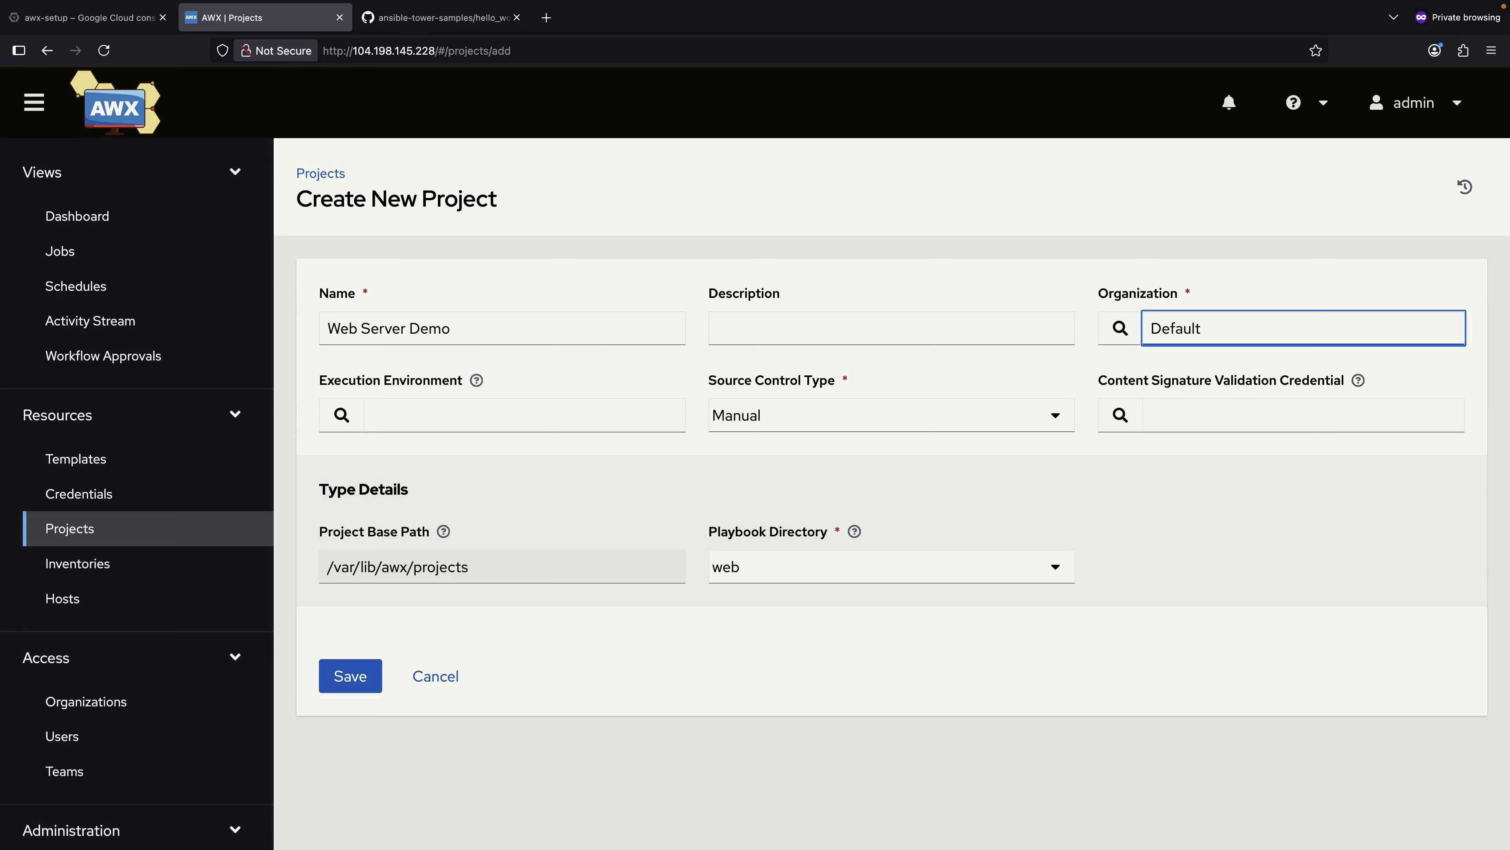
{"action": "left_click", "coordinate": [353, 678]}
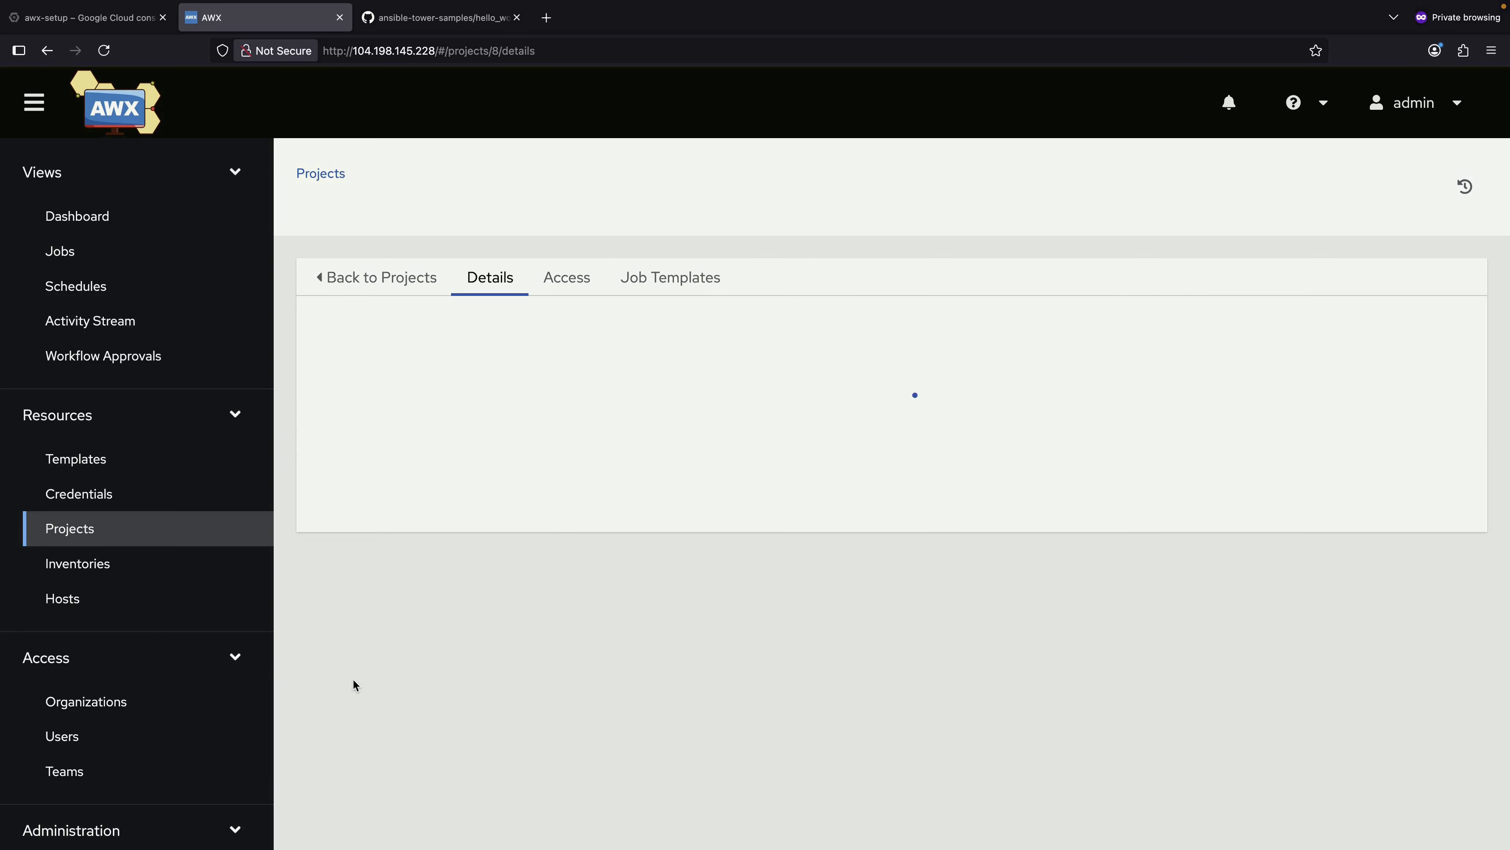
- Open the Demo Inventory's hosts and examine the details and variables of localhost
{"action": "left_click", "coordinate": [150, 571]}
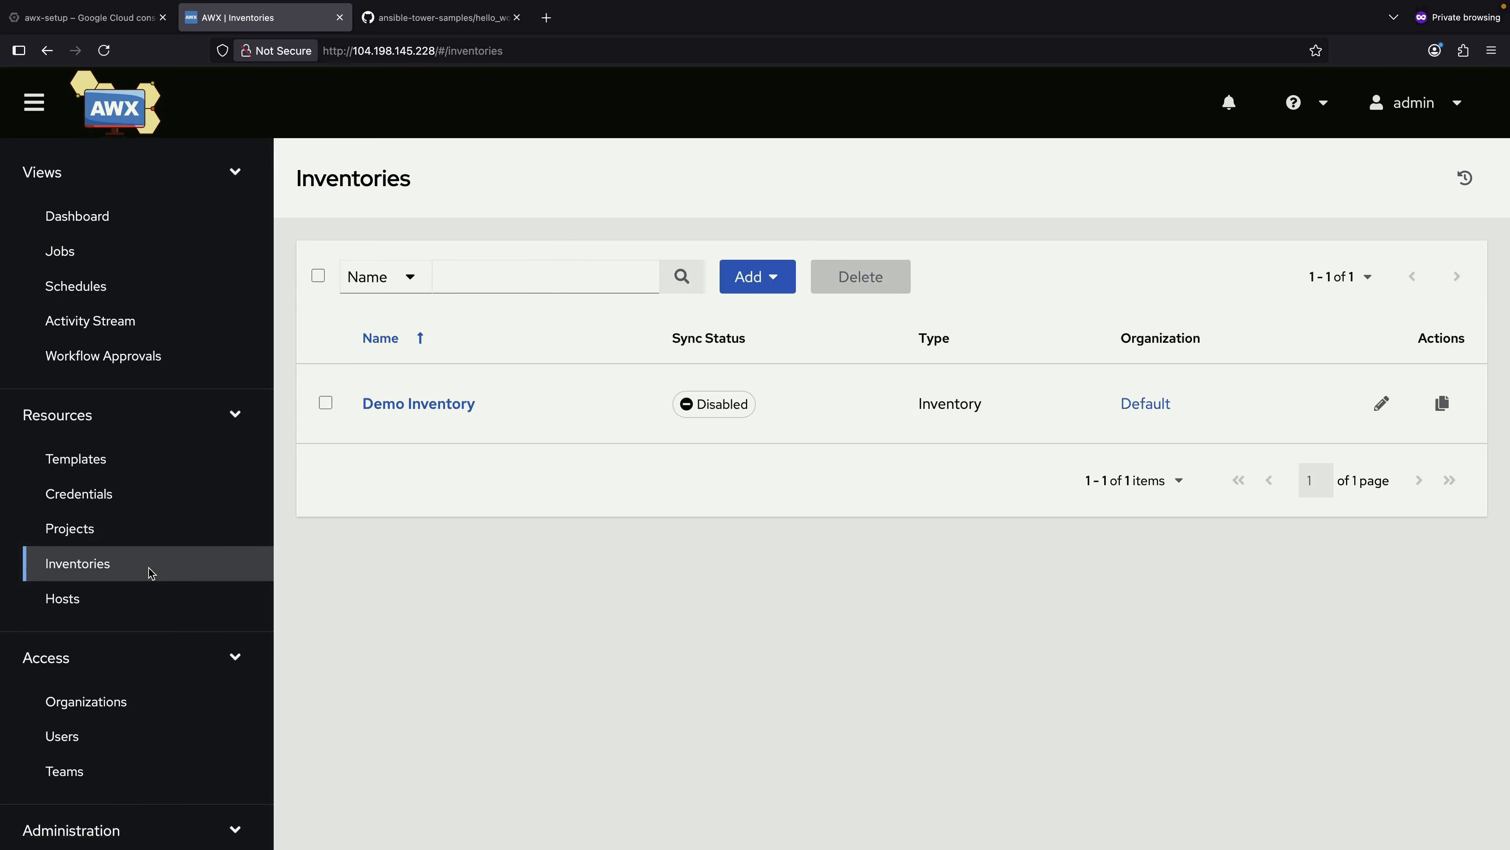
{"action": "left_click", "coordinate": [414, 410]}
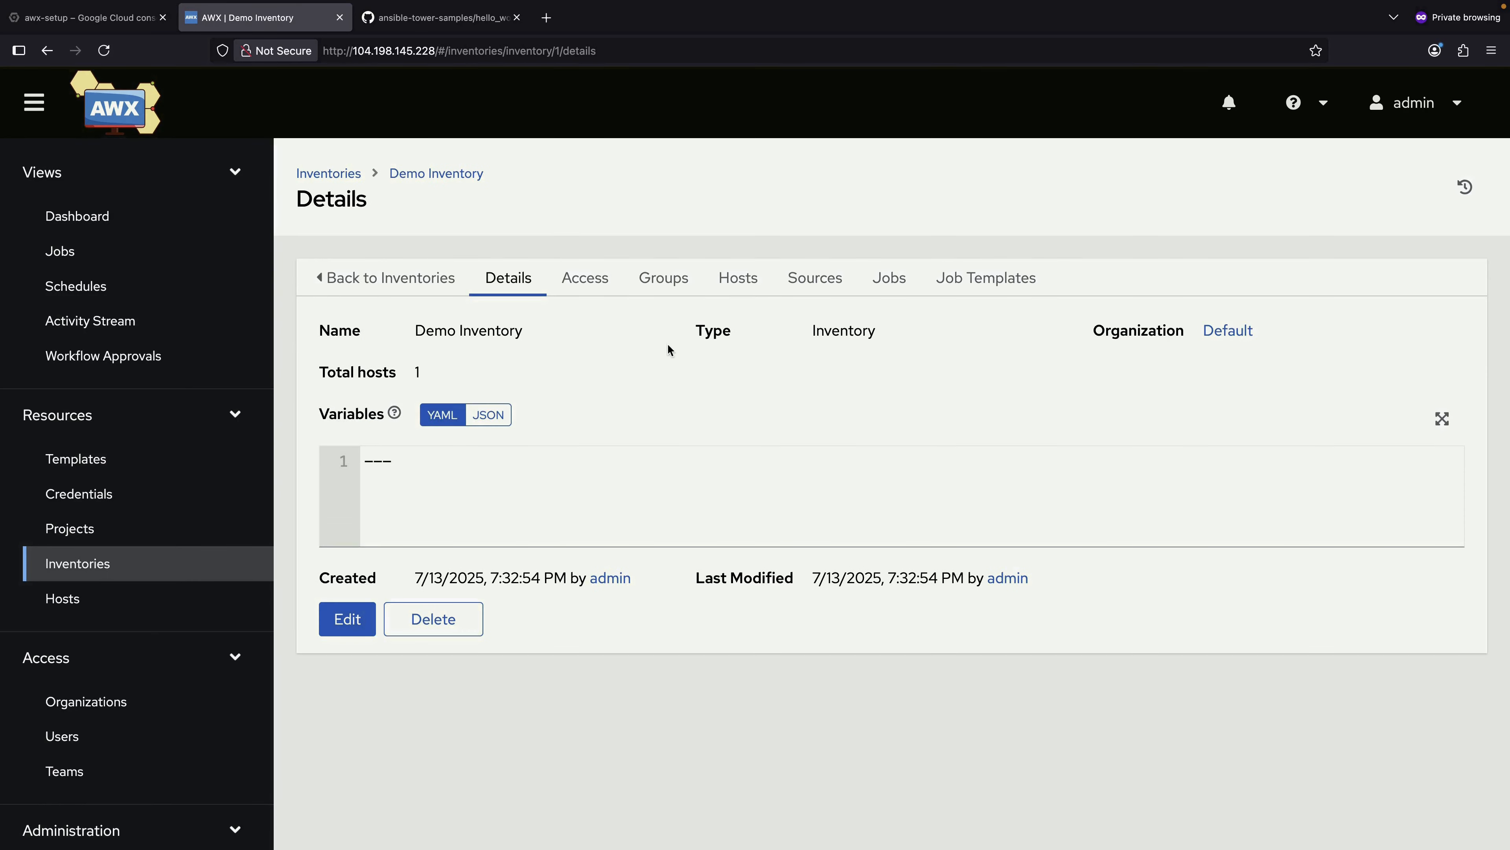
{"action": "left_click", "coordinate": [729, 298]}
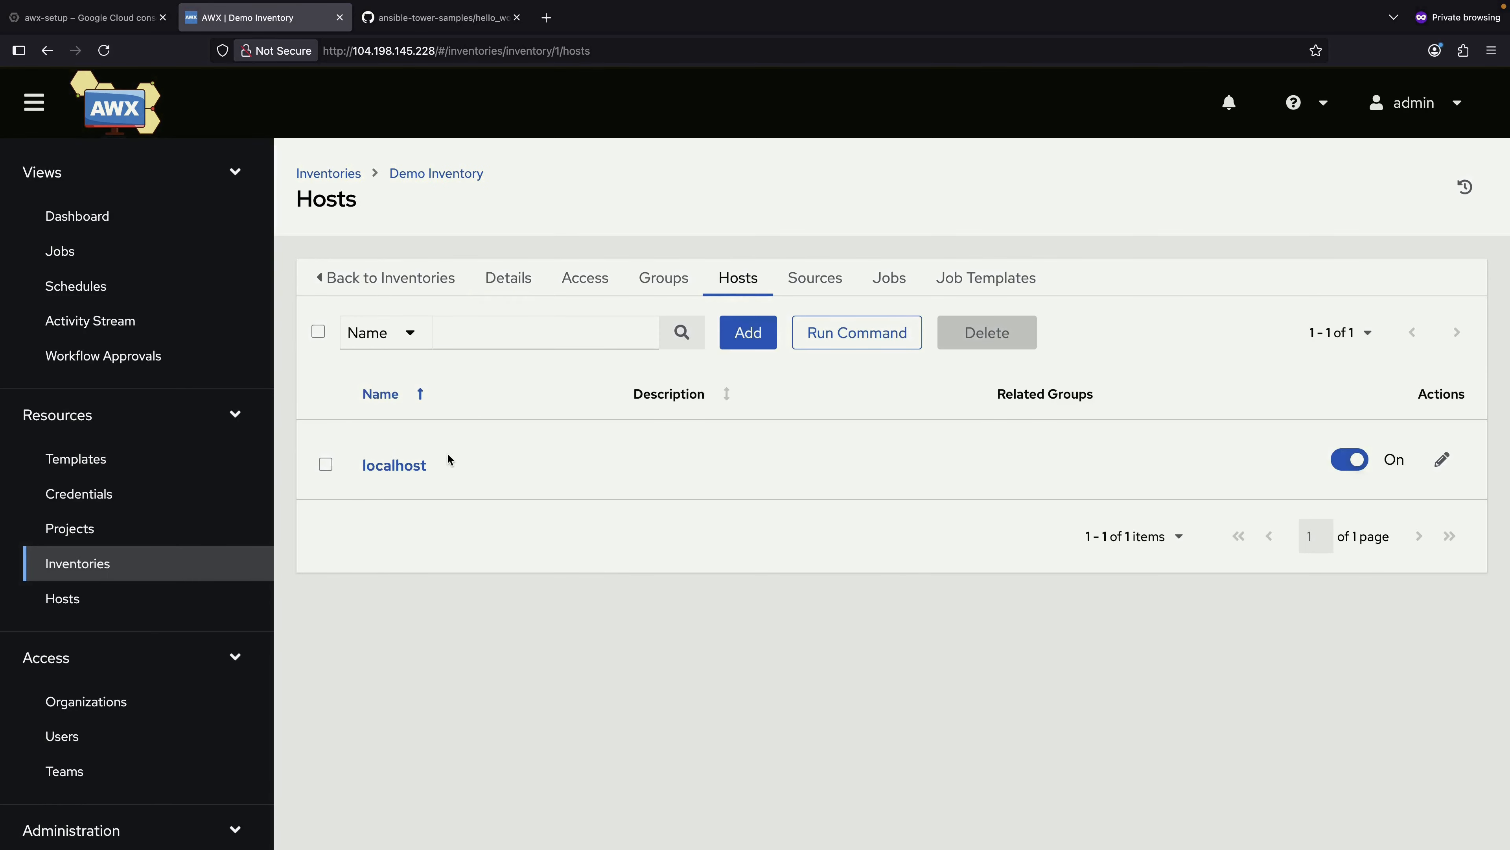
{"action": "left_click", "coordinate": [393, 467]}
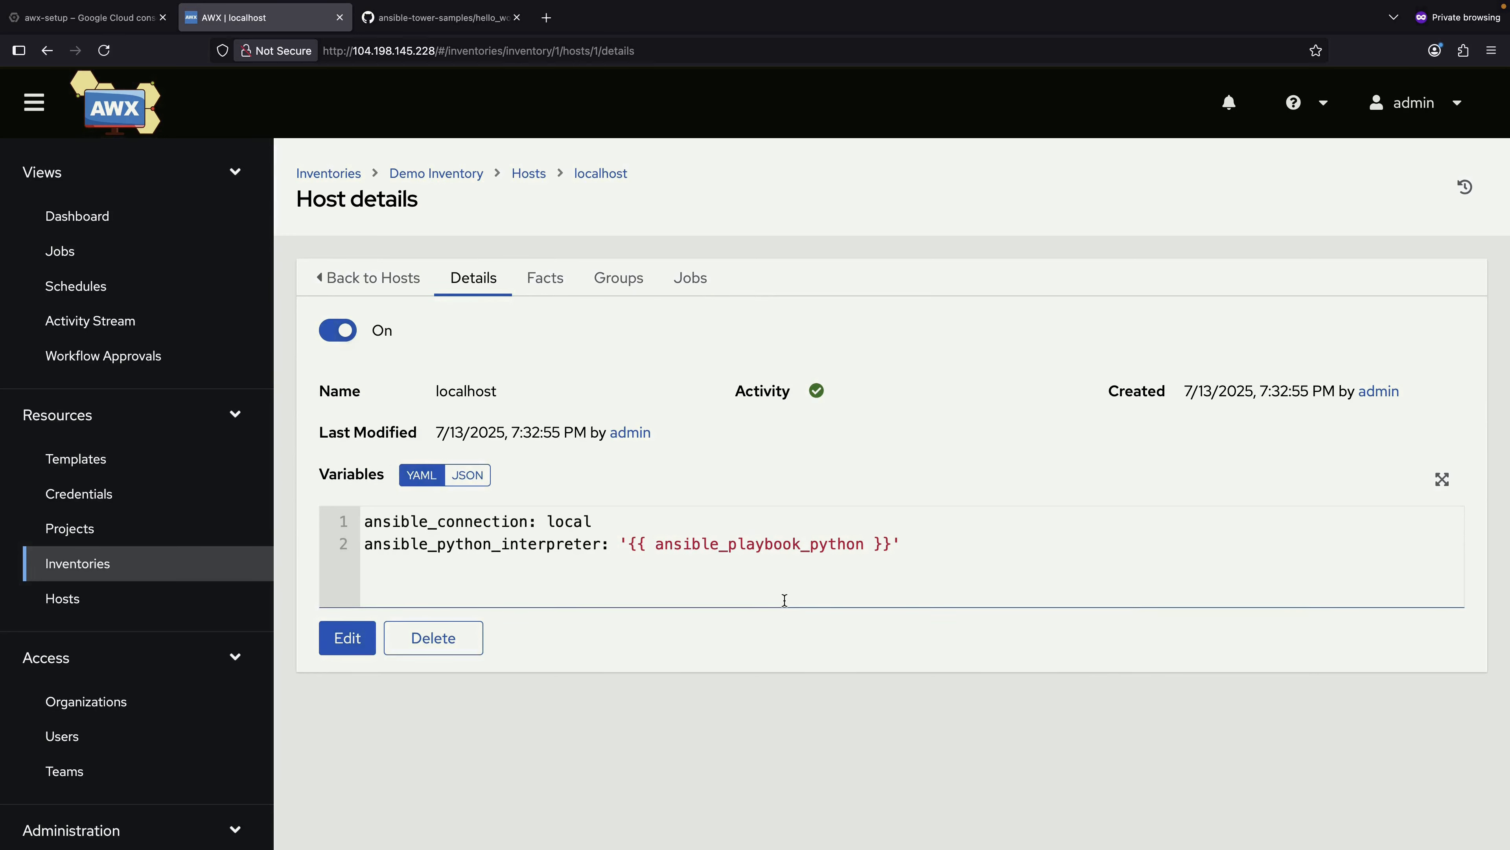
- Start a new credential, choose the Network type and review its username, password and SSH private key fields
{"action": "scroll", "coordinate": [215, 701], "scroll_direction": "down", "scroll_amount": 1}
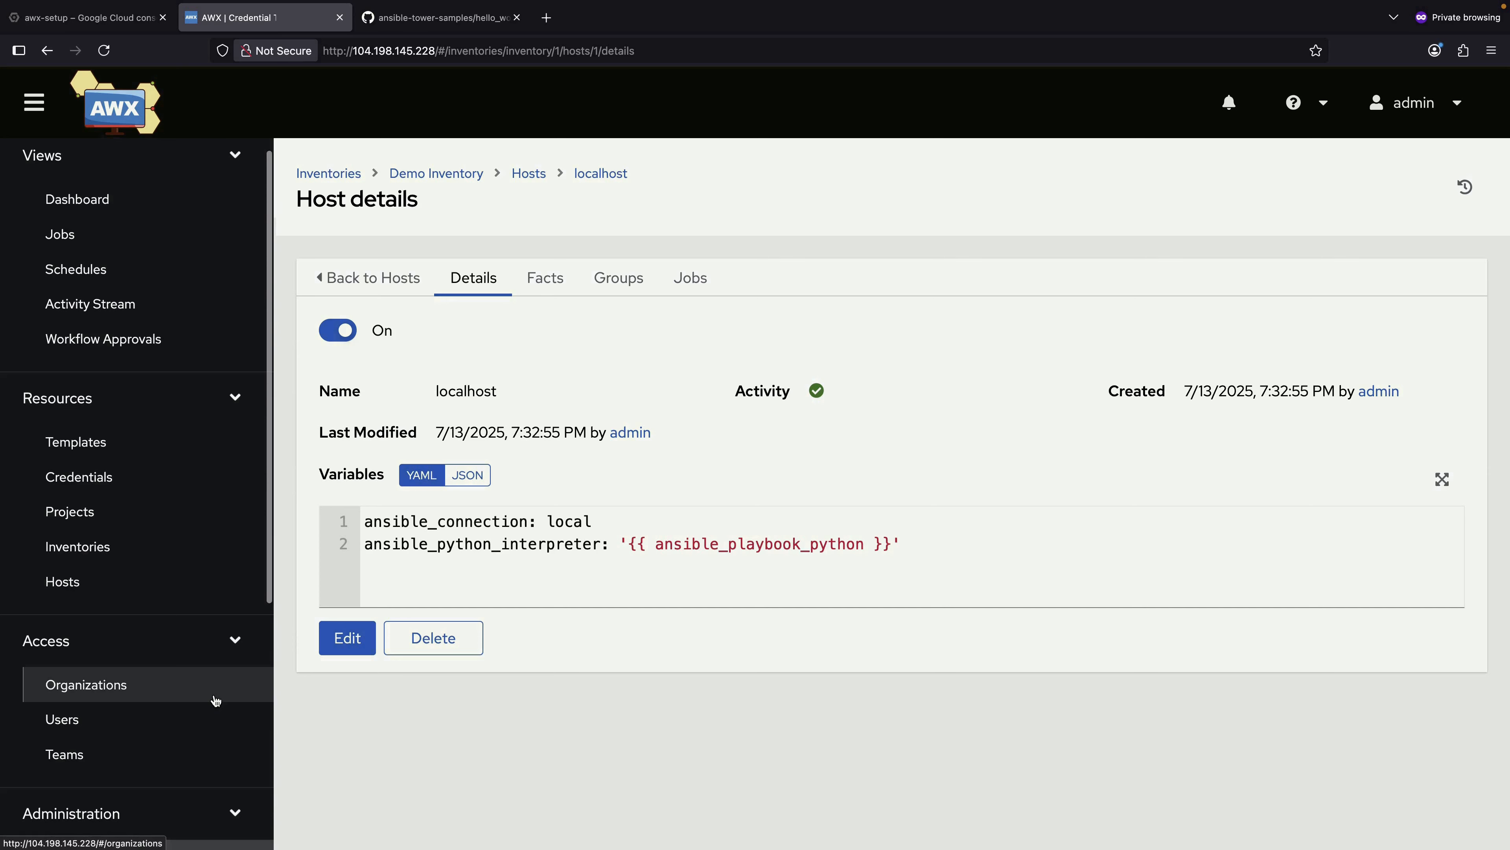
{"action": "left_click", "coordinate": [122, 481]}
{"action": "left_click", "coordinate": [770, 280]}
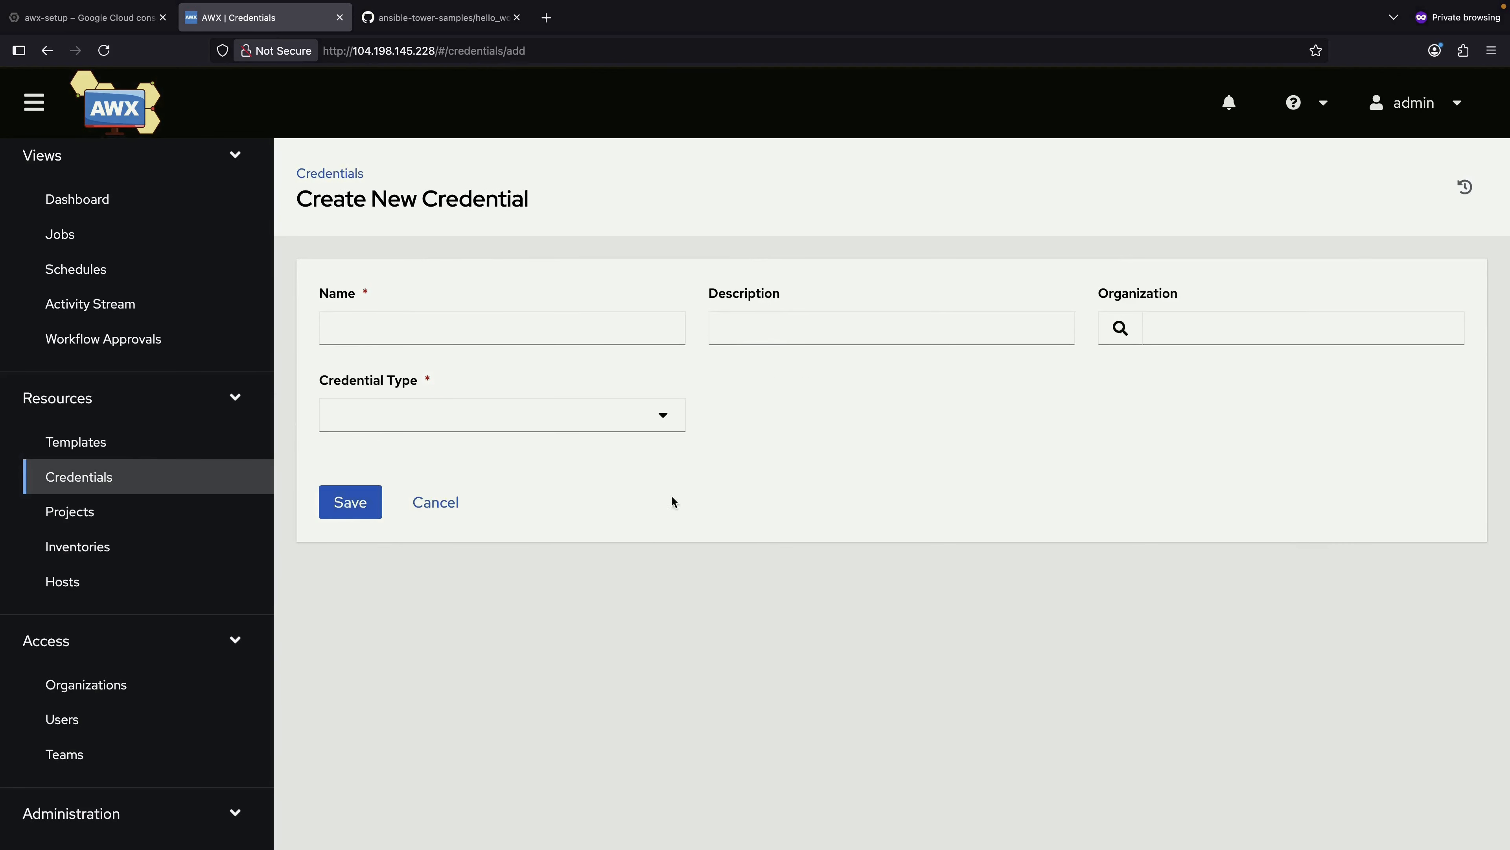
{"action": "left_click", "coordinate": [574, 414]}
{"action": "scroll", "coordinate": [574, 611], "scroll_direction": "down", "scroll_amount": 6}
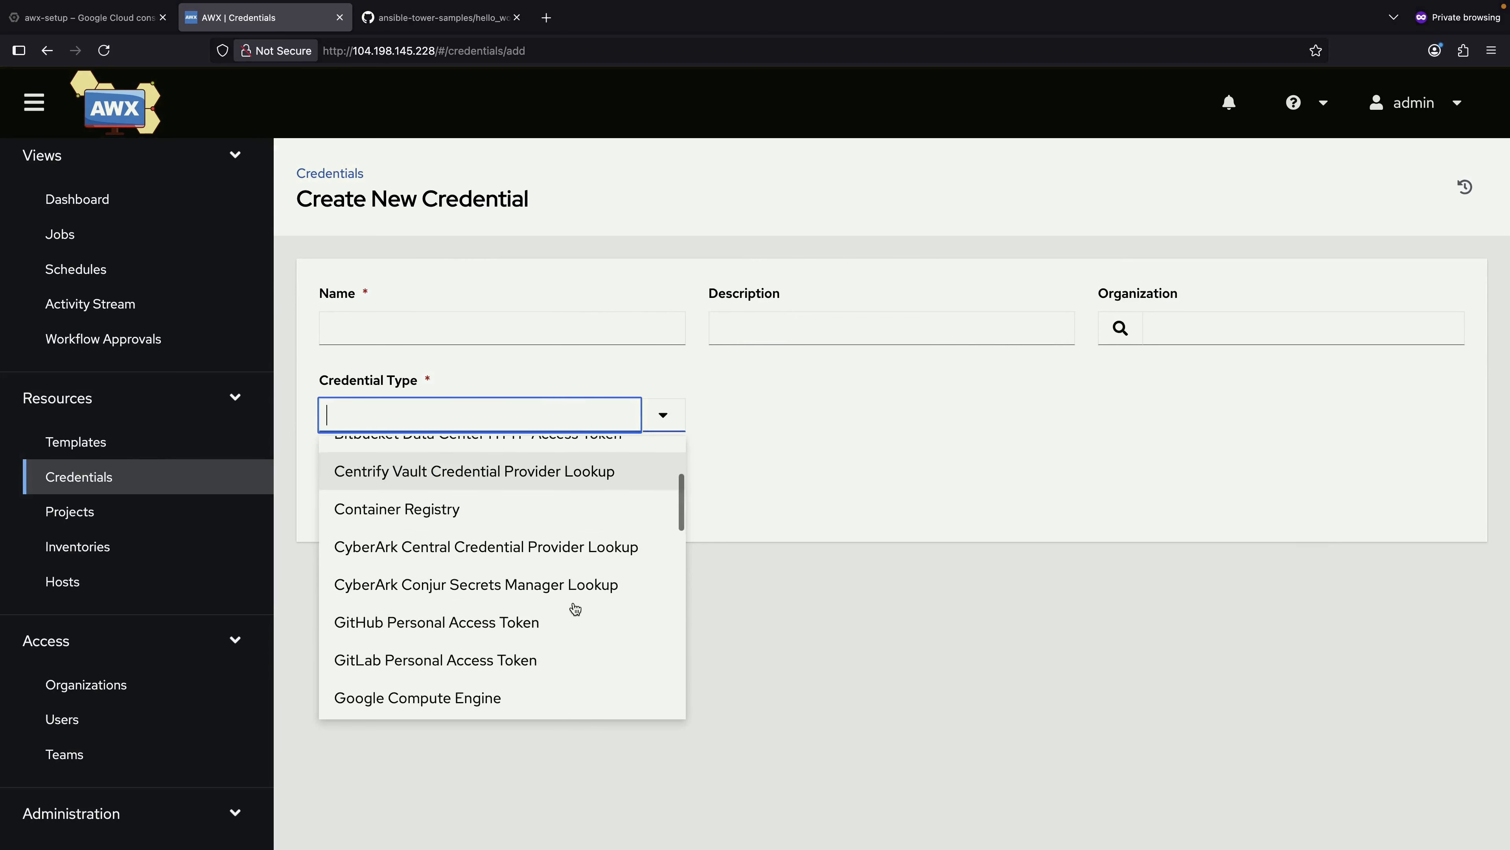
{"action": "scroll", "coordinate": [574, 608], "scroll_direction": "down", "scroll_amount": 3}
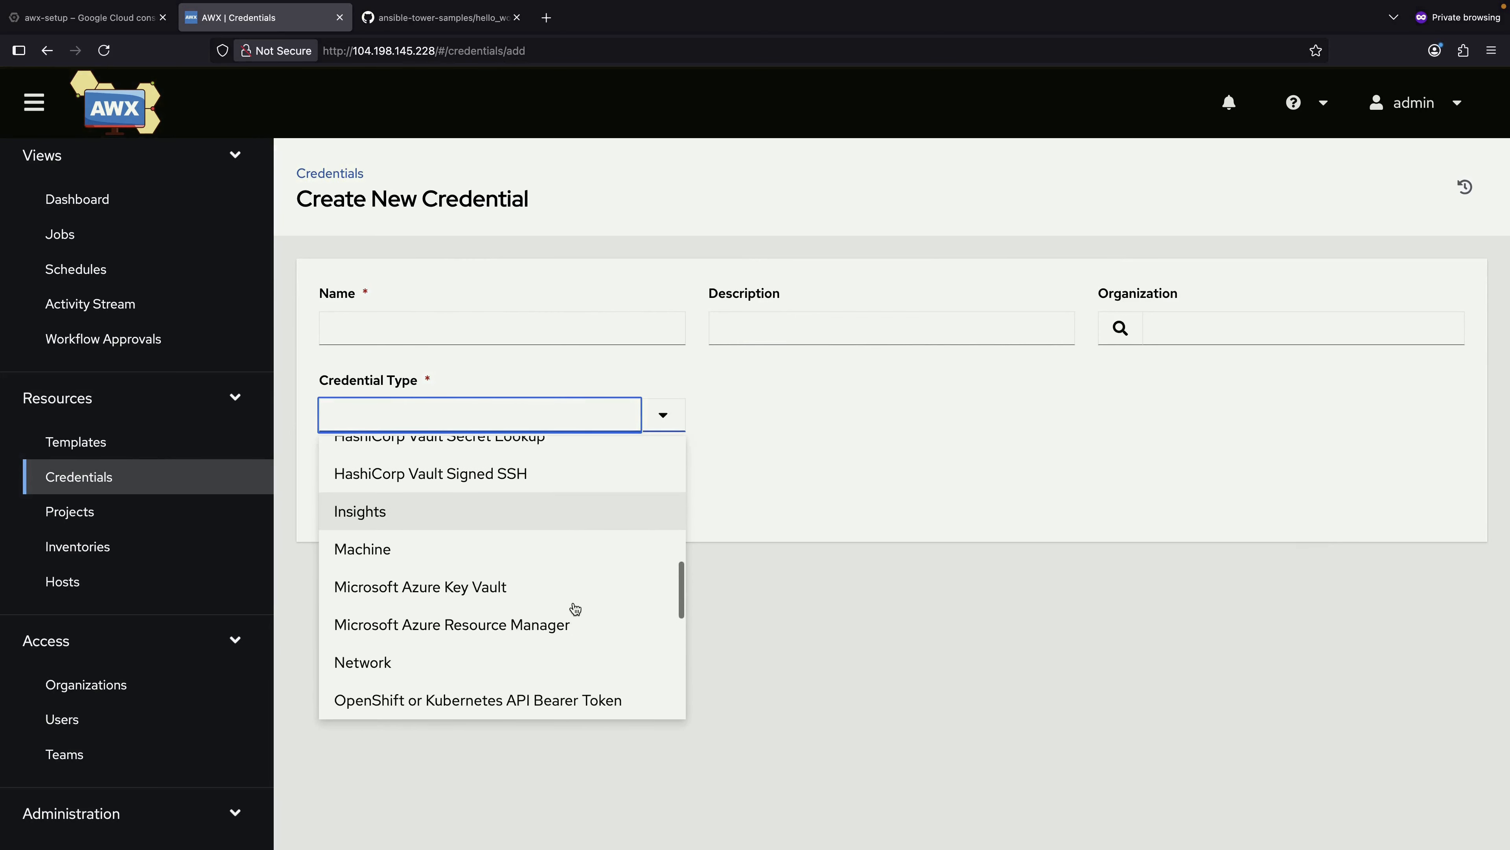
{"action": "scroll", "coordinate": [575, 608], "scroll_direction": "up", "scroll_amount": 1}
{"action": "scroll", "coordinate": [574, 608], "scroll_direction": "down", "scroll_amount": 3}
{"action": "scroll", "coordinate": [575, 608], "scroll_direction": "down", "scroll_amount": 1}
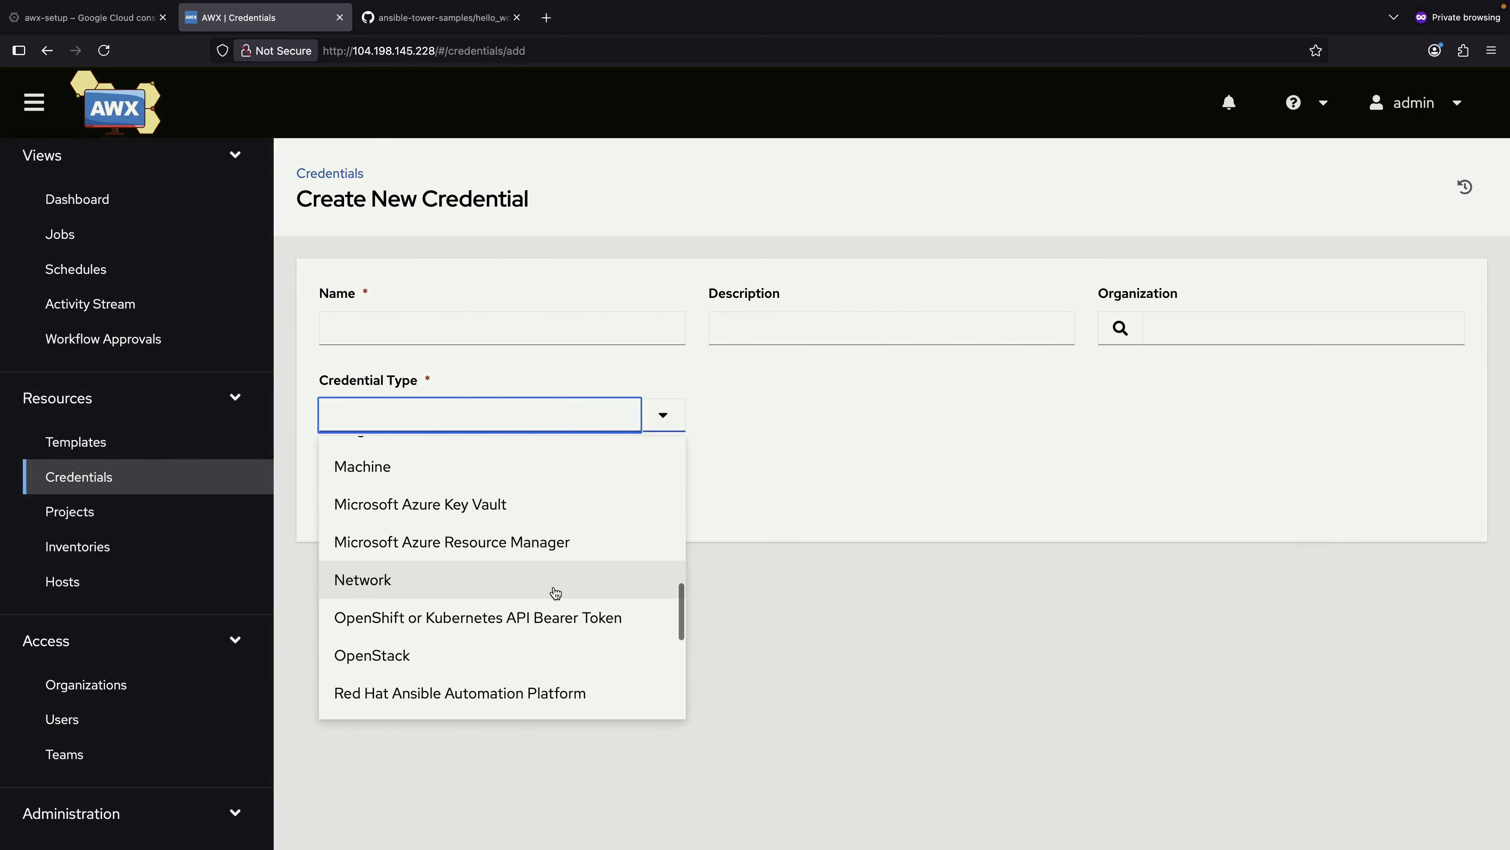
{"action": "left_click", "coordinate": [555, 592]}
{"action": "scroll", "coordinate": [544, 675], "scroll_direction": "down", "scroll_amount": 2}
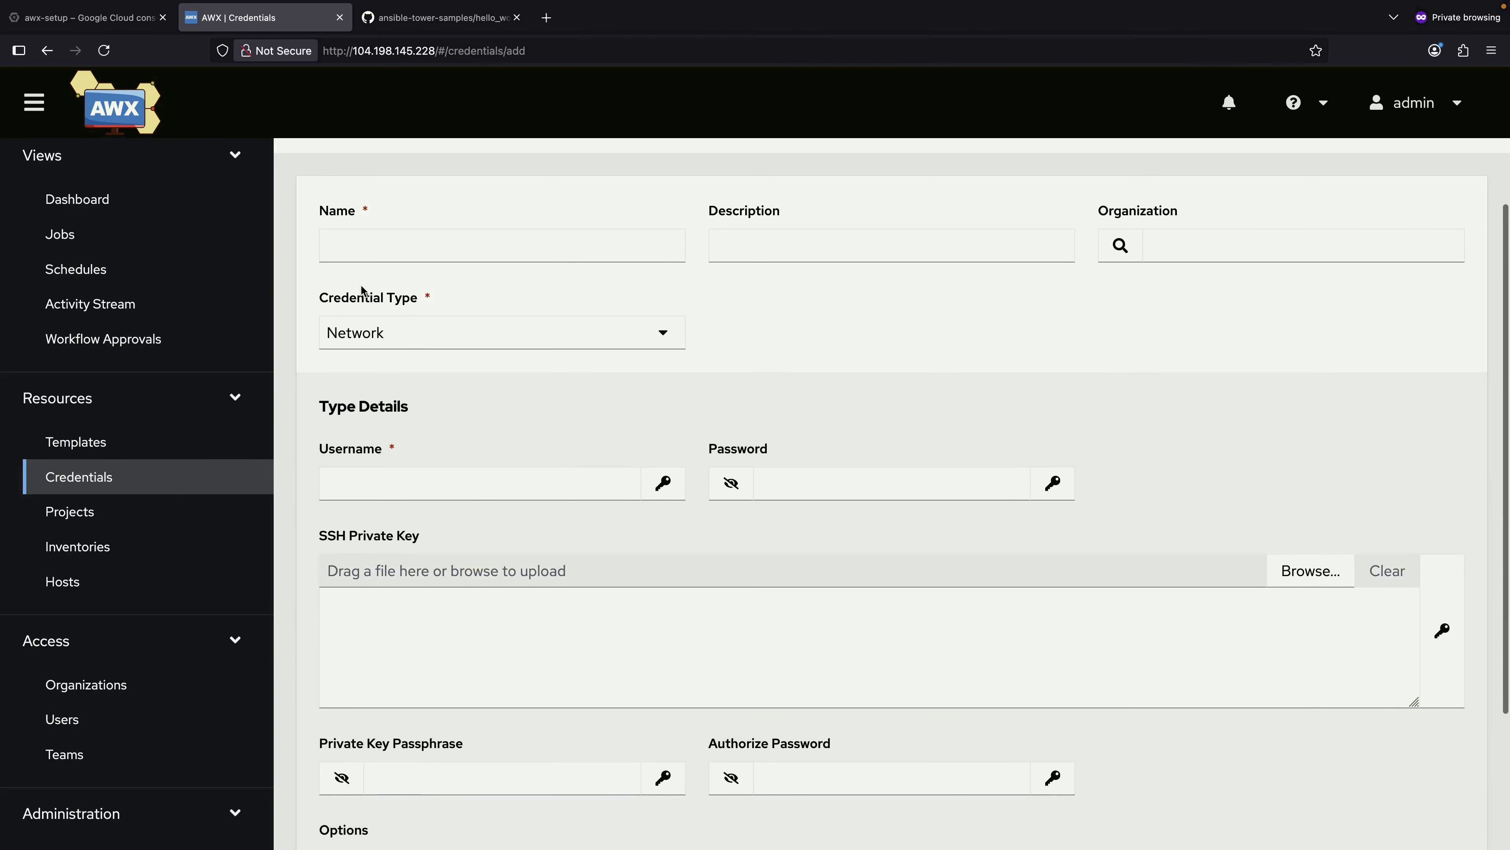
{"action": "scroll", "coordinate": [532, 565], "scroll_direction": "down", "scroll_amount": 2}
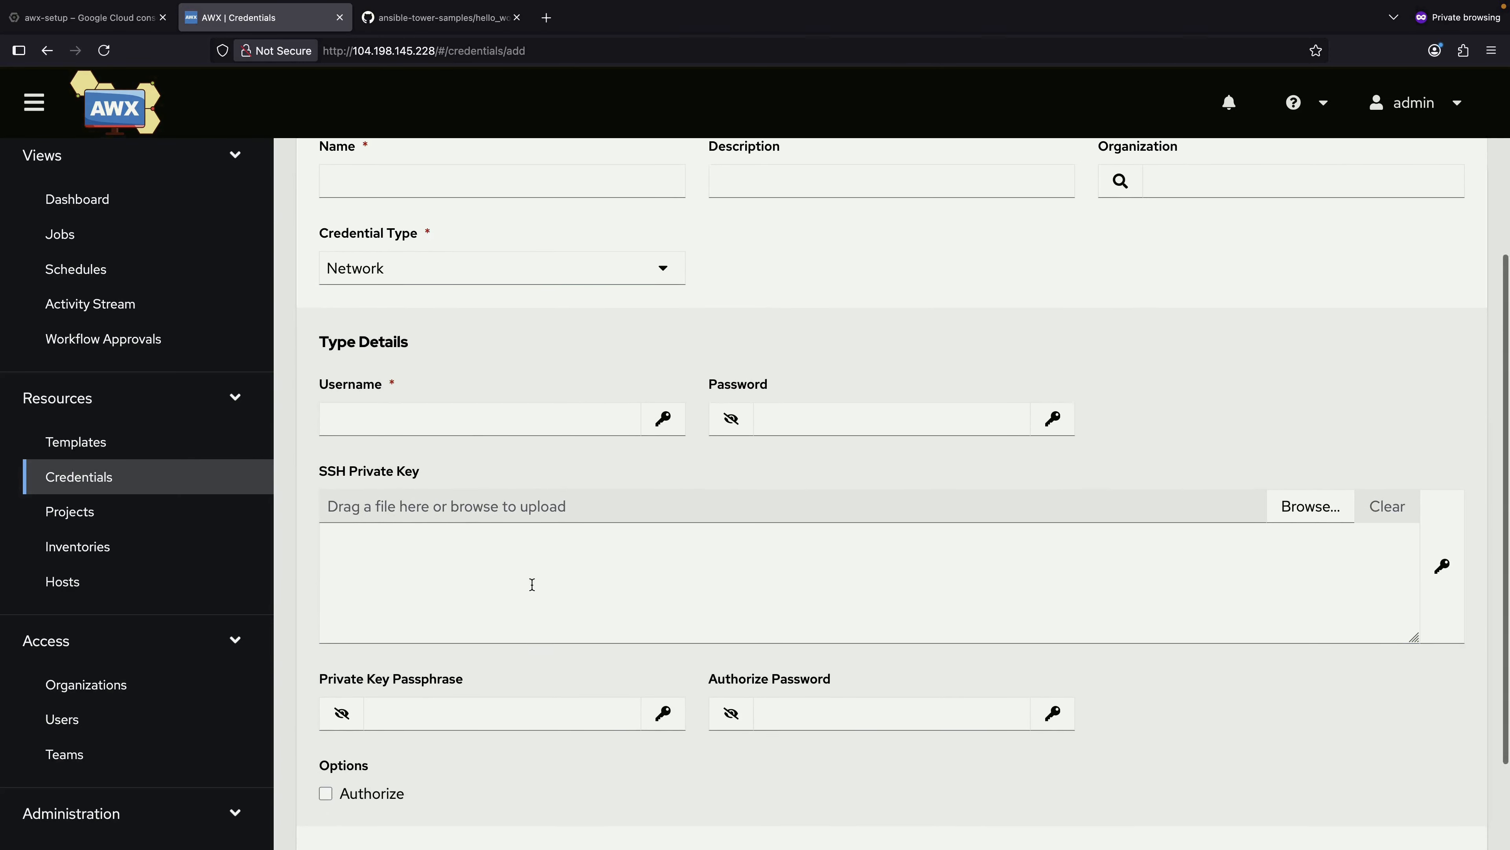
{"action": "scroll", "coordinate": [620, 675], "scroll_direction": "down", "scroll_amount": 2}
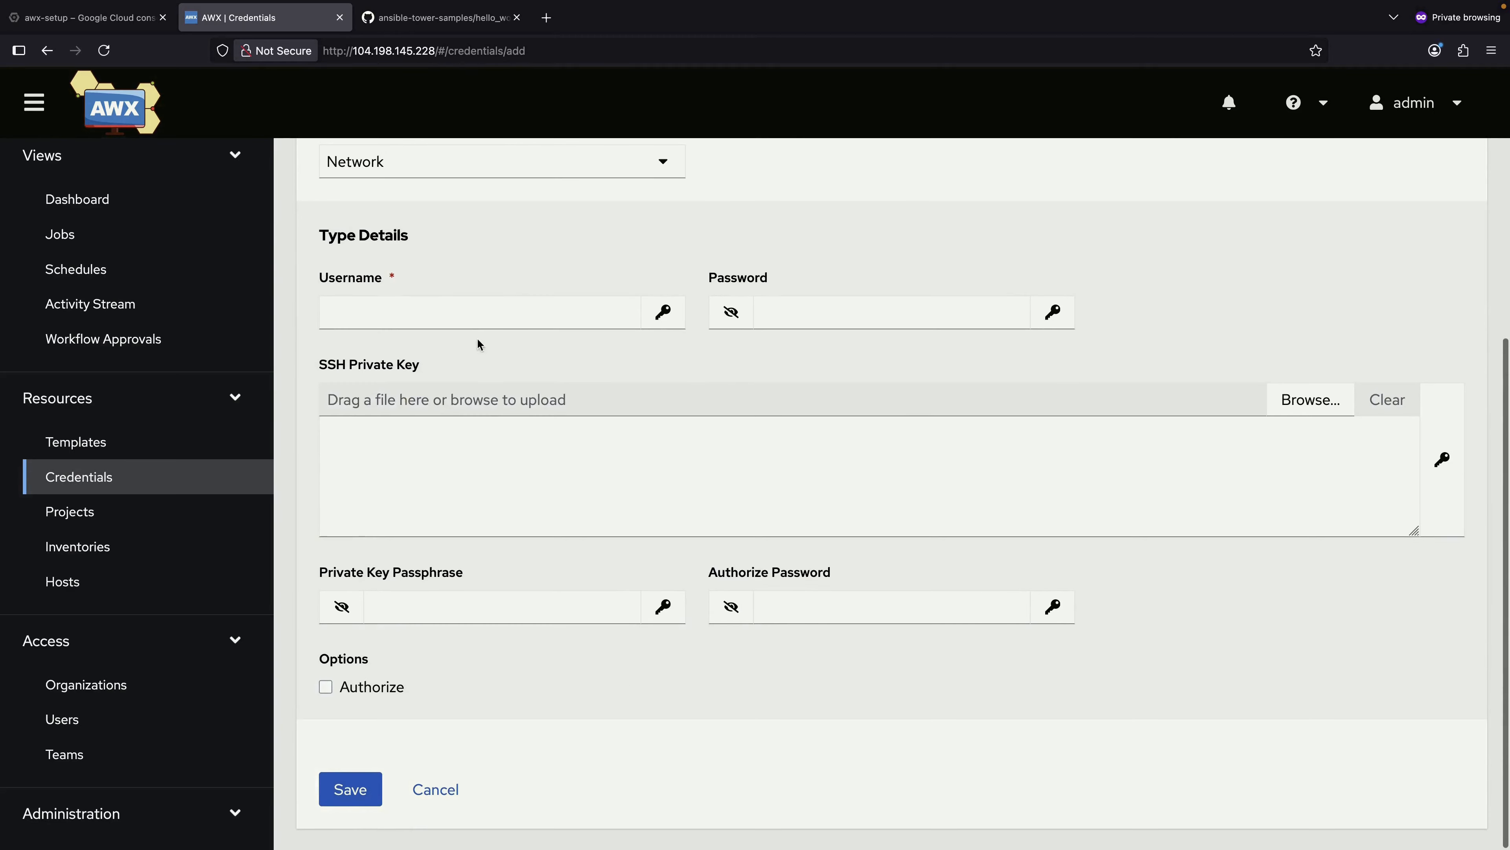
{"action": "scroll", "coordinate": [498, 313], "scroll_direction": "up", "scroll_amount": 2}
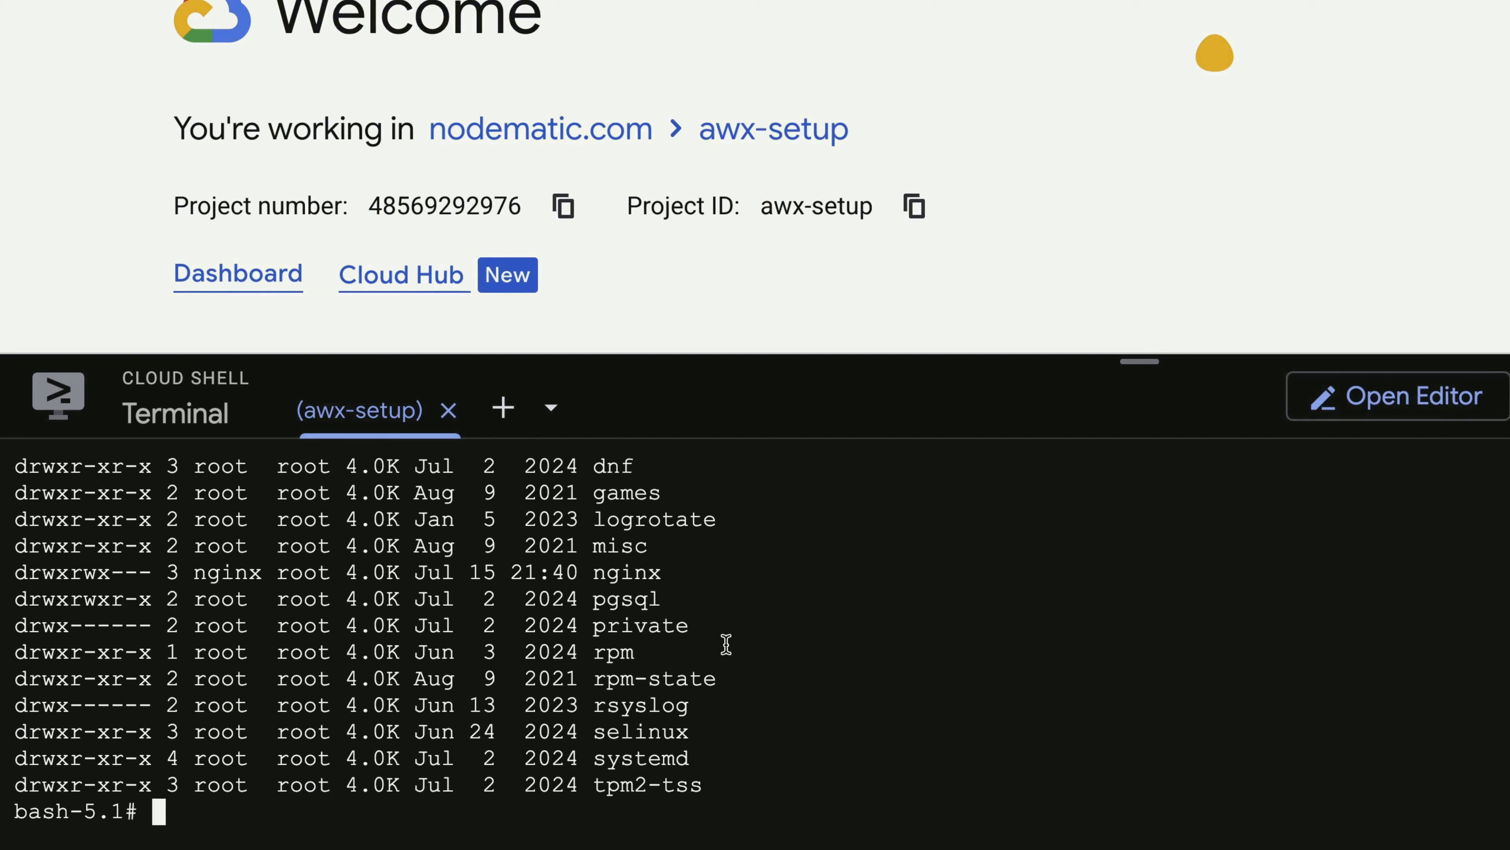
- Back in Cloud Shell, list the projects directory, change into web and list its contents
{"action": "type", "text": "ls"}
{"action": "key", "text": "Return"}
{"action": "type", "text": "cd web/"}
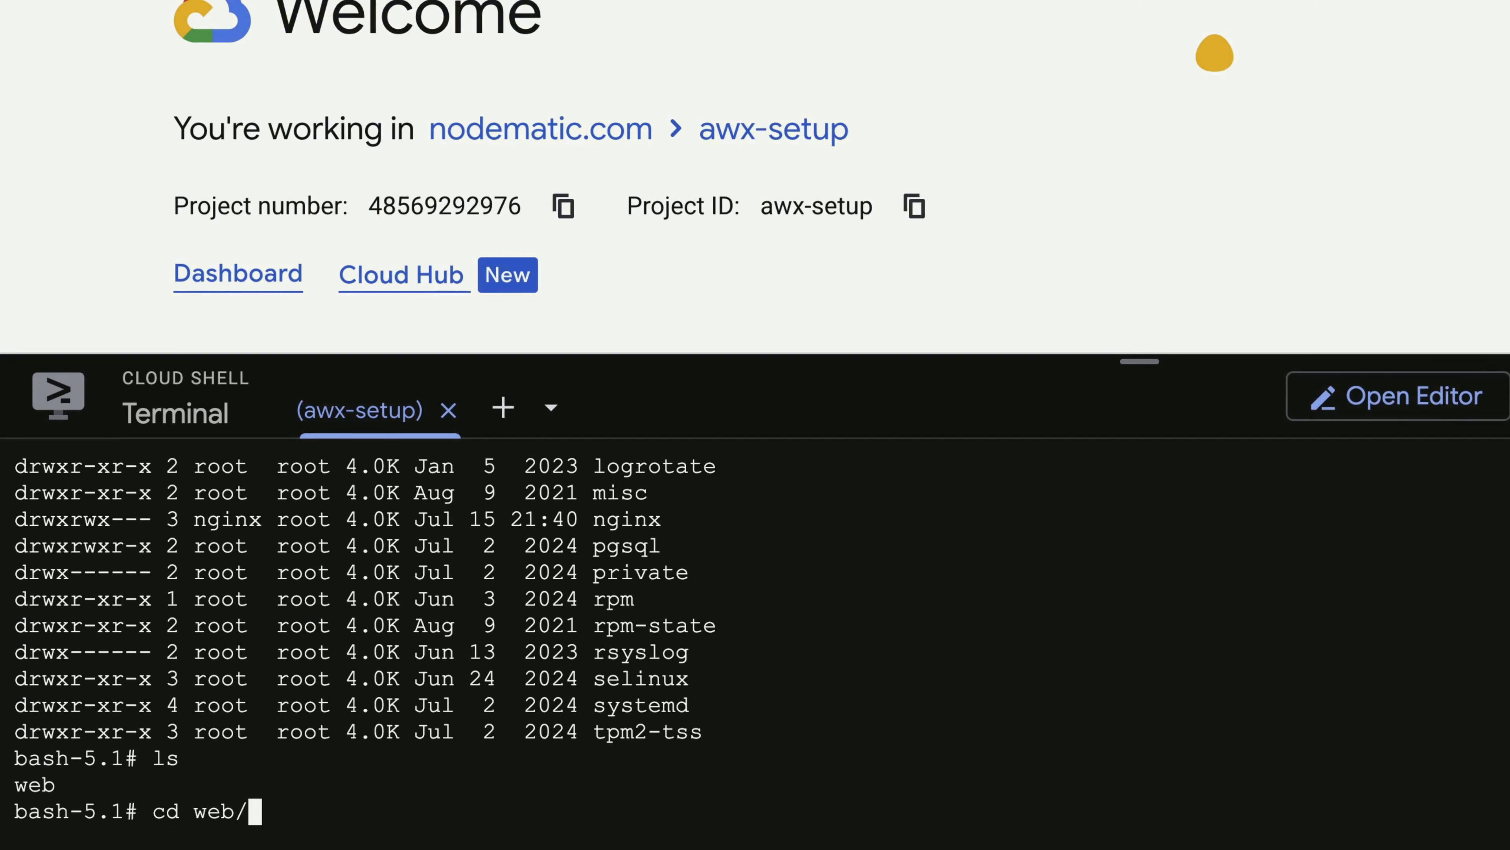
{"action": "key", "text": "Return"}
{"action": "type", "text": "ls"}
{"action": "key", "text": "Return"}
- Create an empty provision.yml file in the web directory with touch
{"action": "type", "text": "touch "}
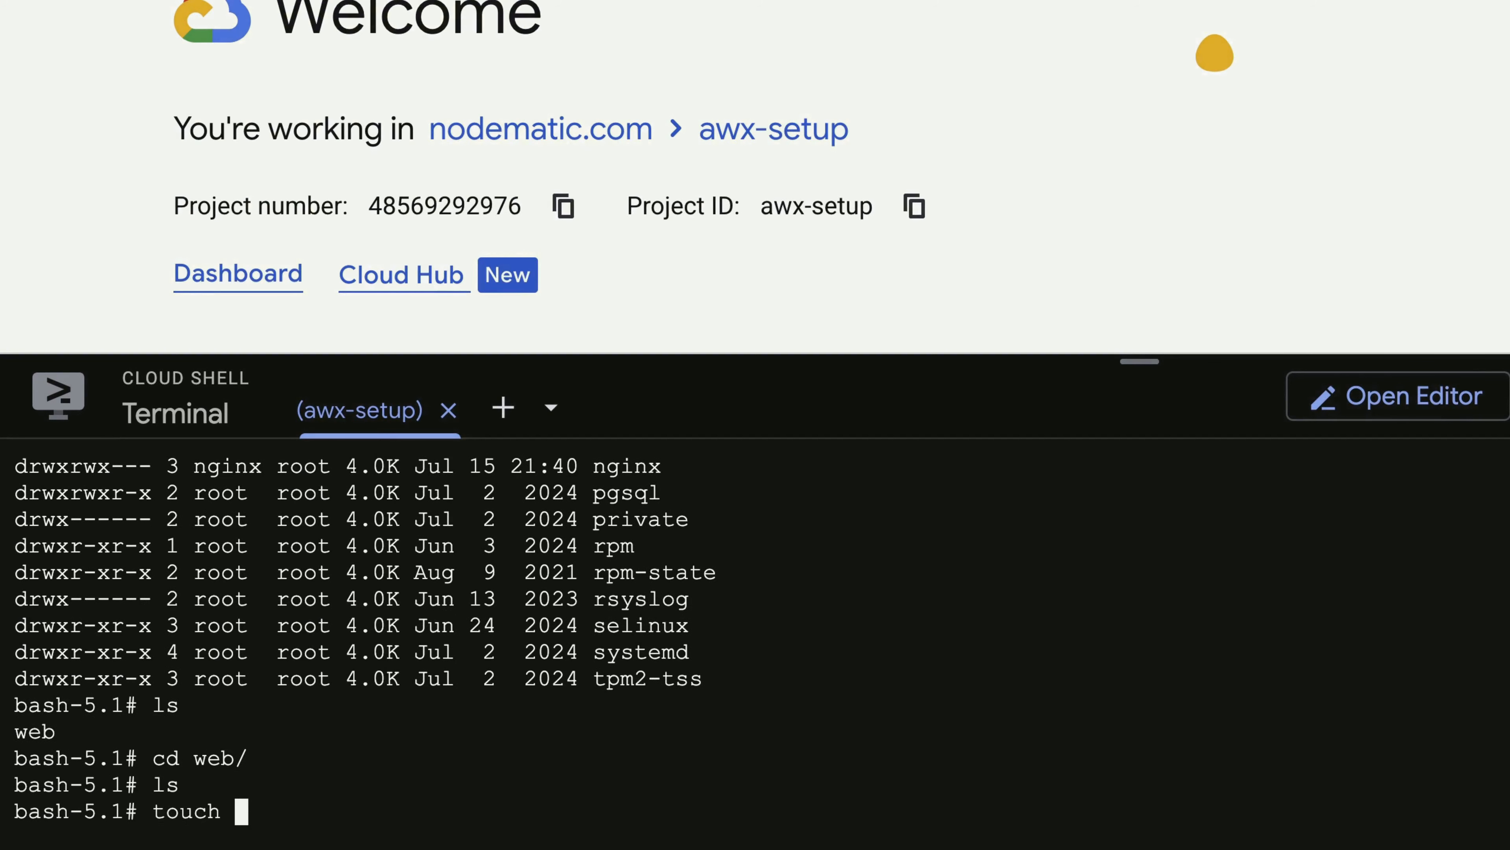
{"action": "type", "text": "provision.yml"}
{"action": "key", "text": "Return"}
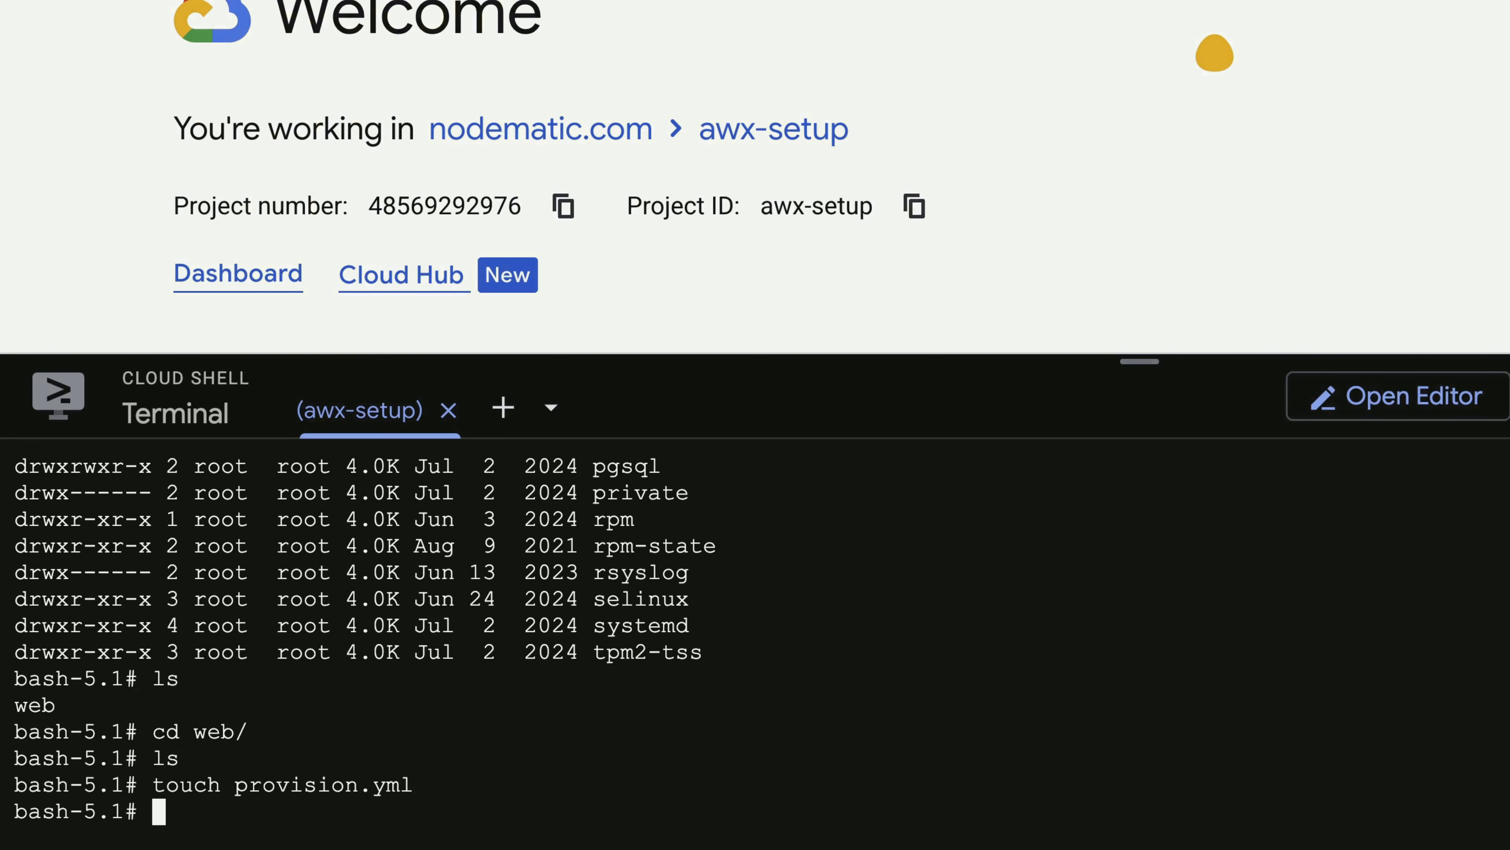
- In nano, write and save provision.yml as a Placeholder Web Server Deployment play for all hosts with debug message "Successfully provisioned the web server"
{"action": "type", "text": "nano provision.yml"}
{"action": "key", "text": "Return"}
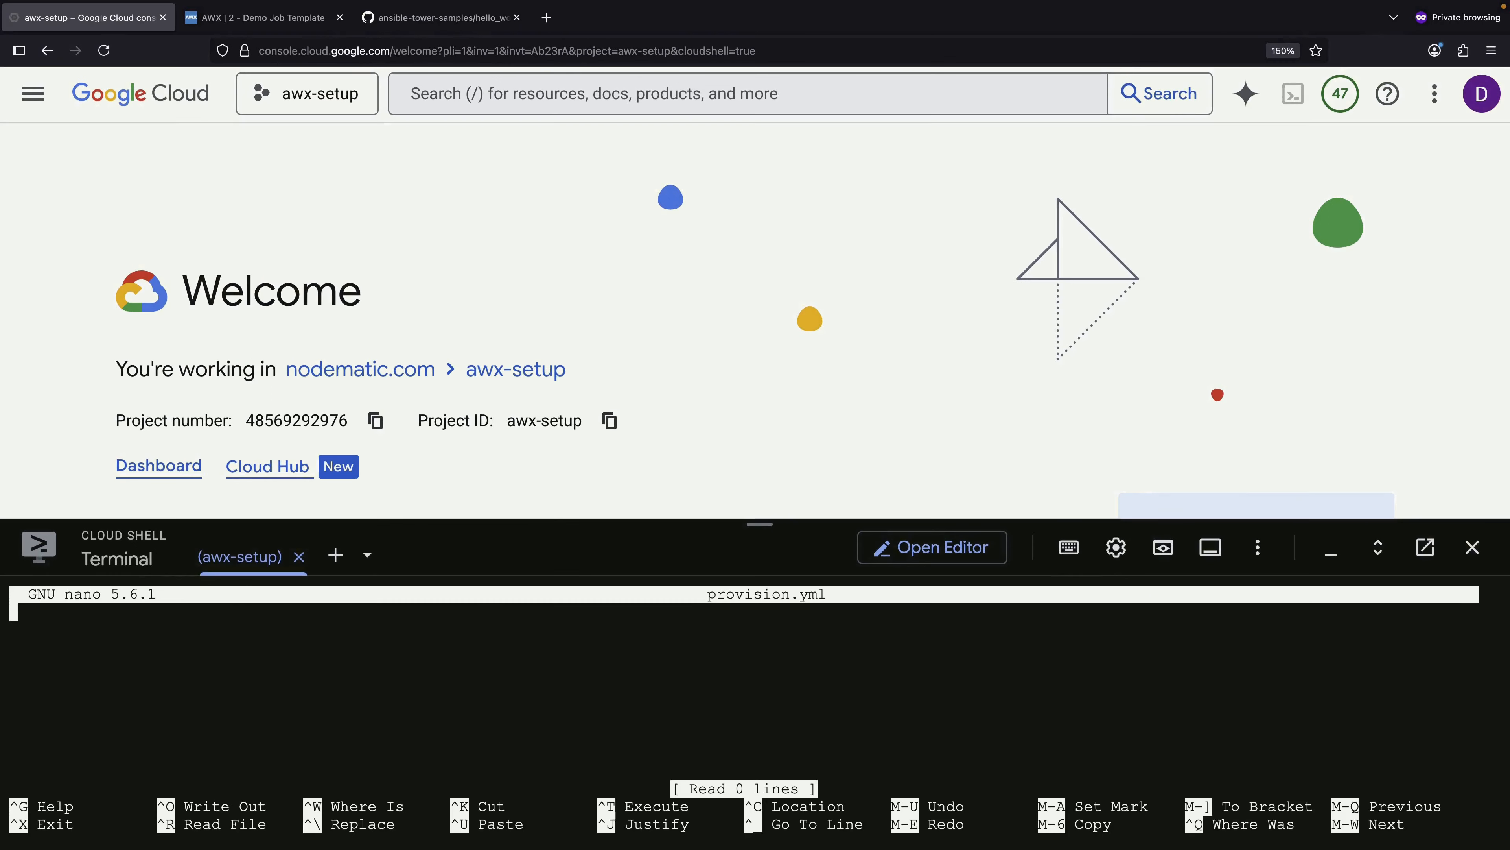
{"action": "type", "text": "- name: Placeholder Web Server Deployment   hosts: all   tasks:     - name: Placeholder Message       debug:         msg: \"Successfully provisioned the web server\""}
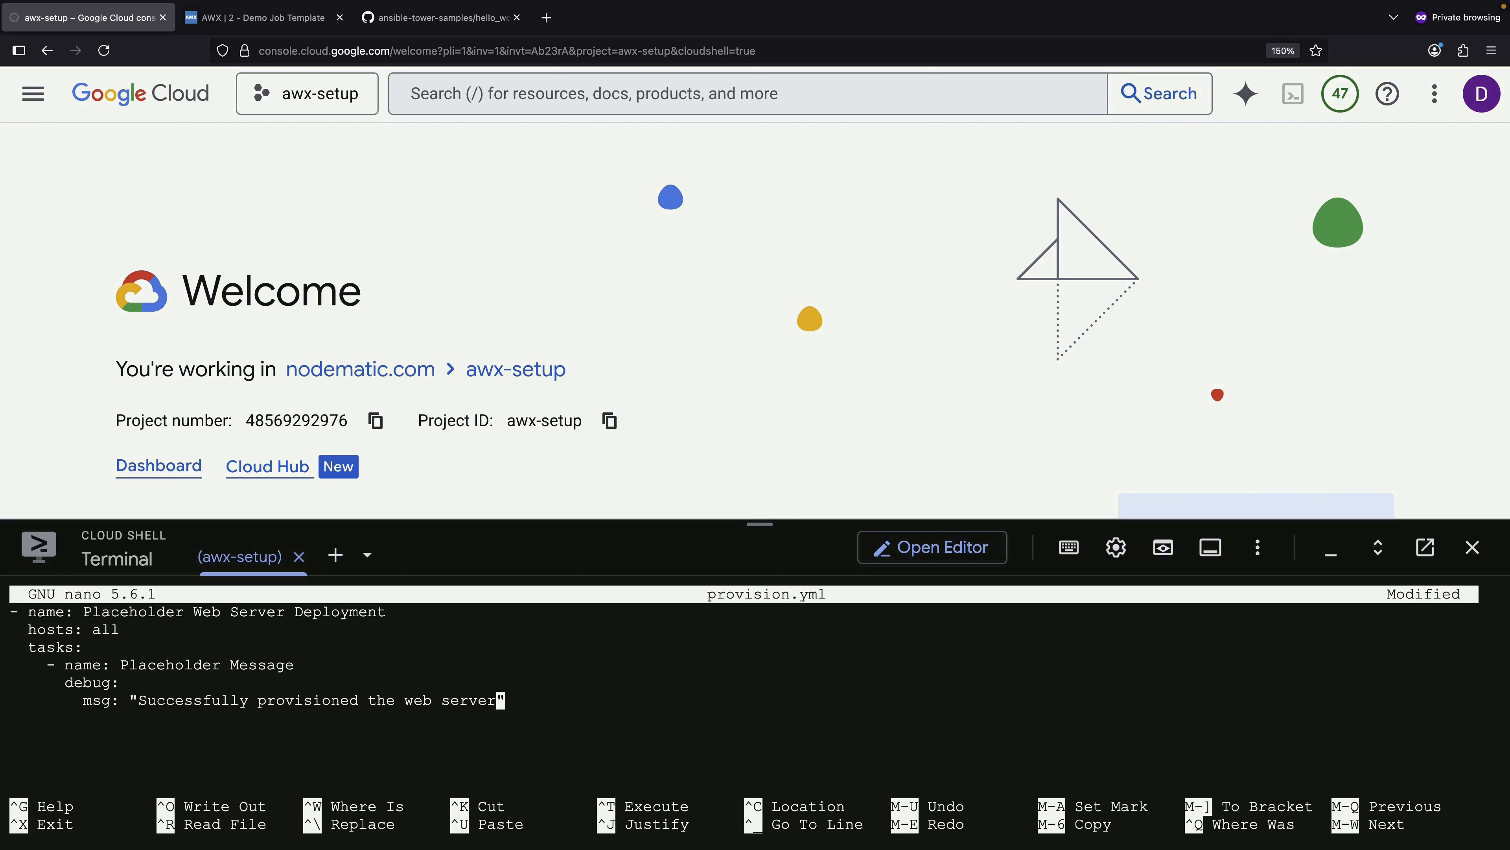
{"action": "key", "text": "ctrl+o"}
{"action": "key", "text": "Return"}
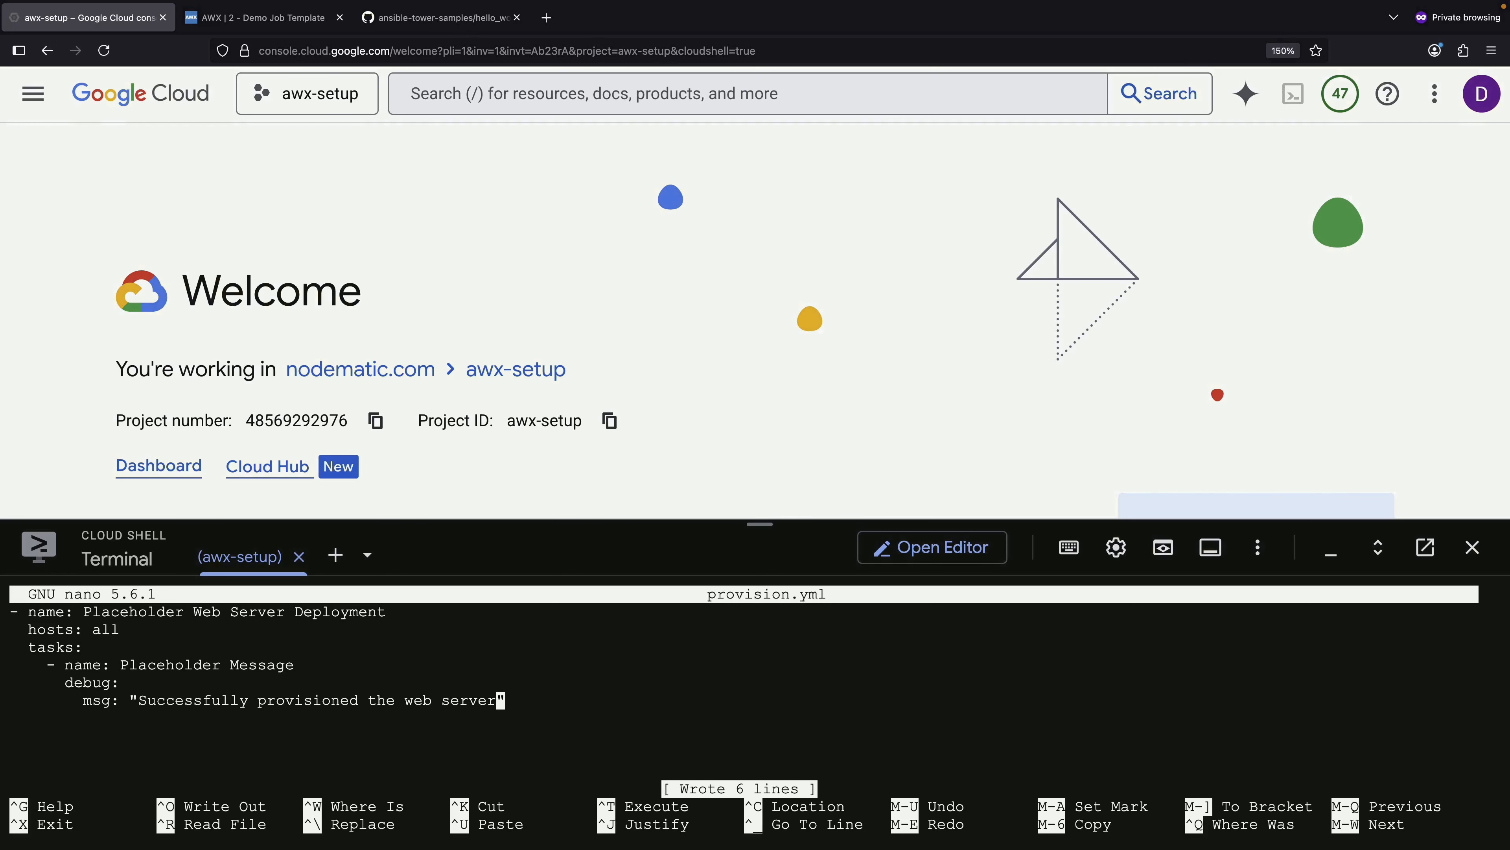
{"action": "key", "text": "ctrl+x"}
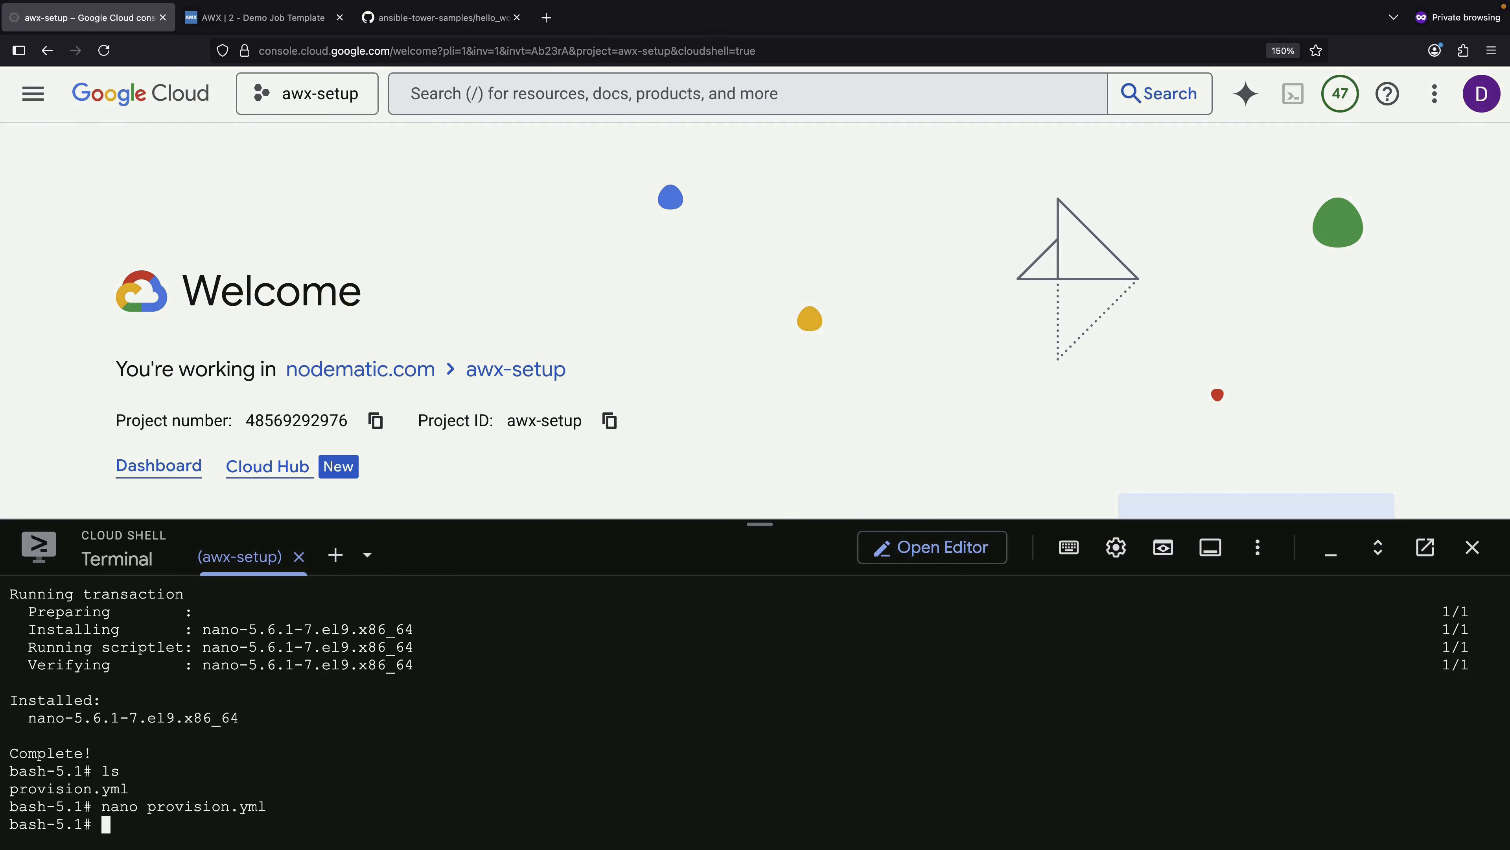
- Switch to AWX and start creating a new job template from the Templates list
{"action": "key", "text": "super+Tab"}
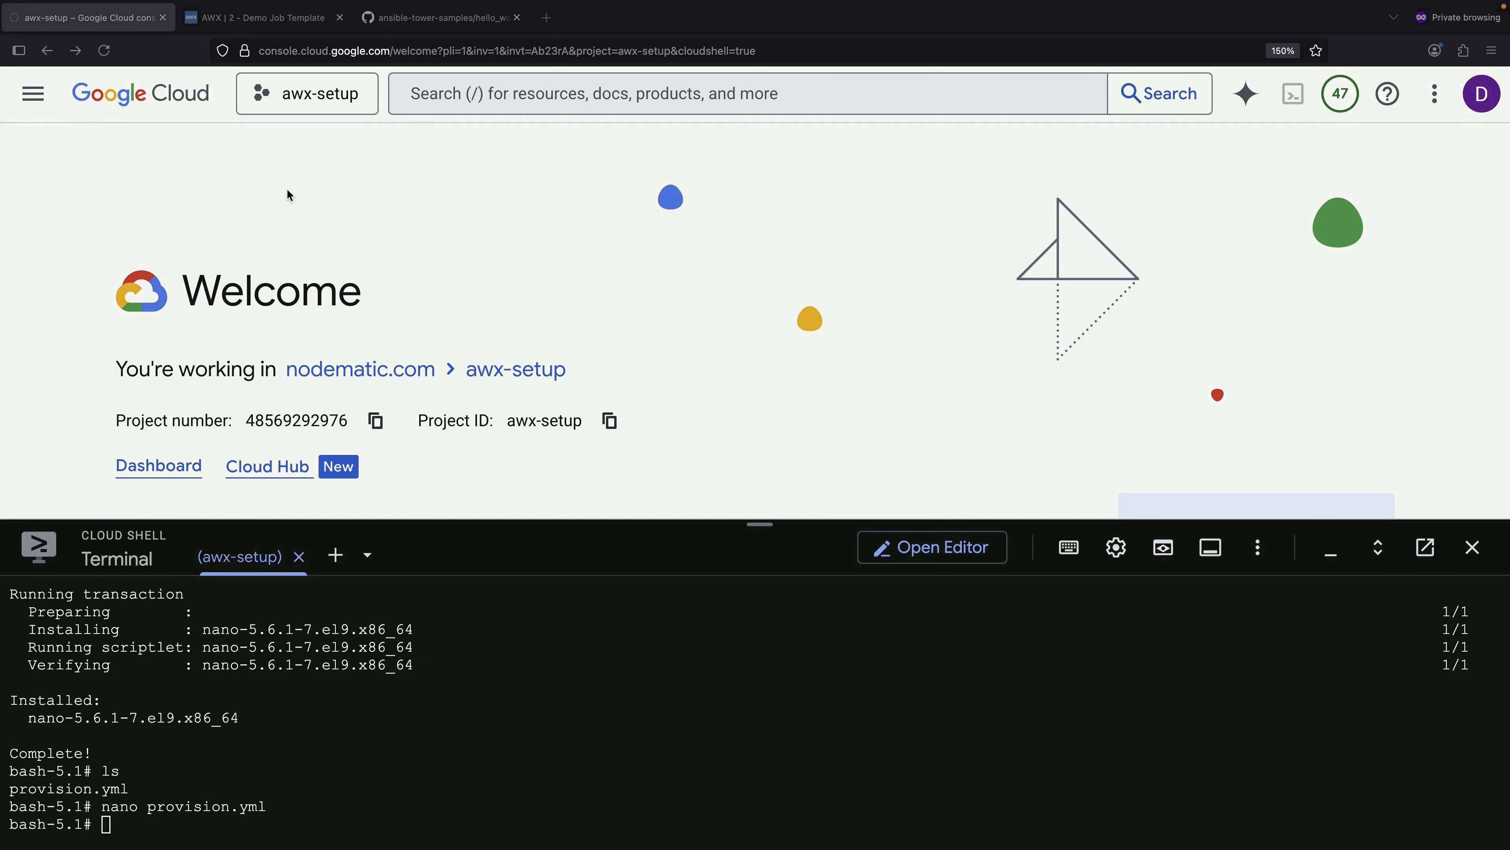
{"action": "left_click", "coordinate": [262, 17]}
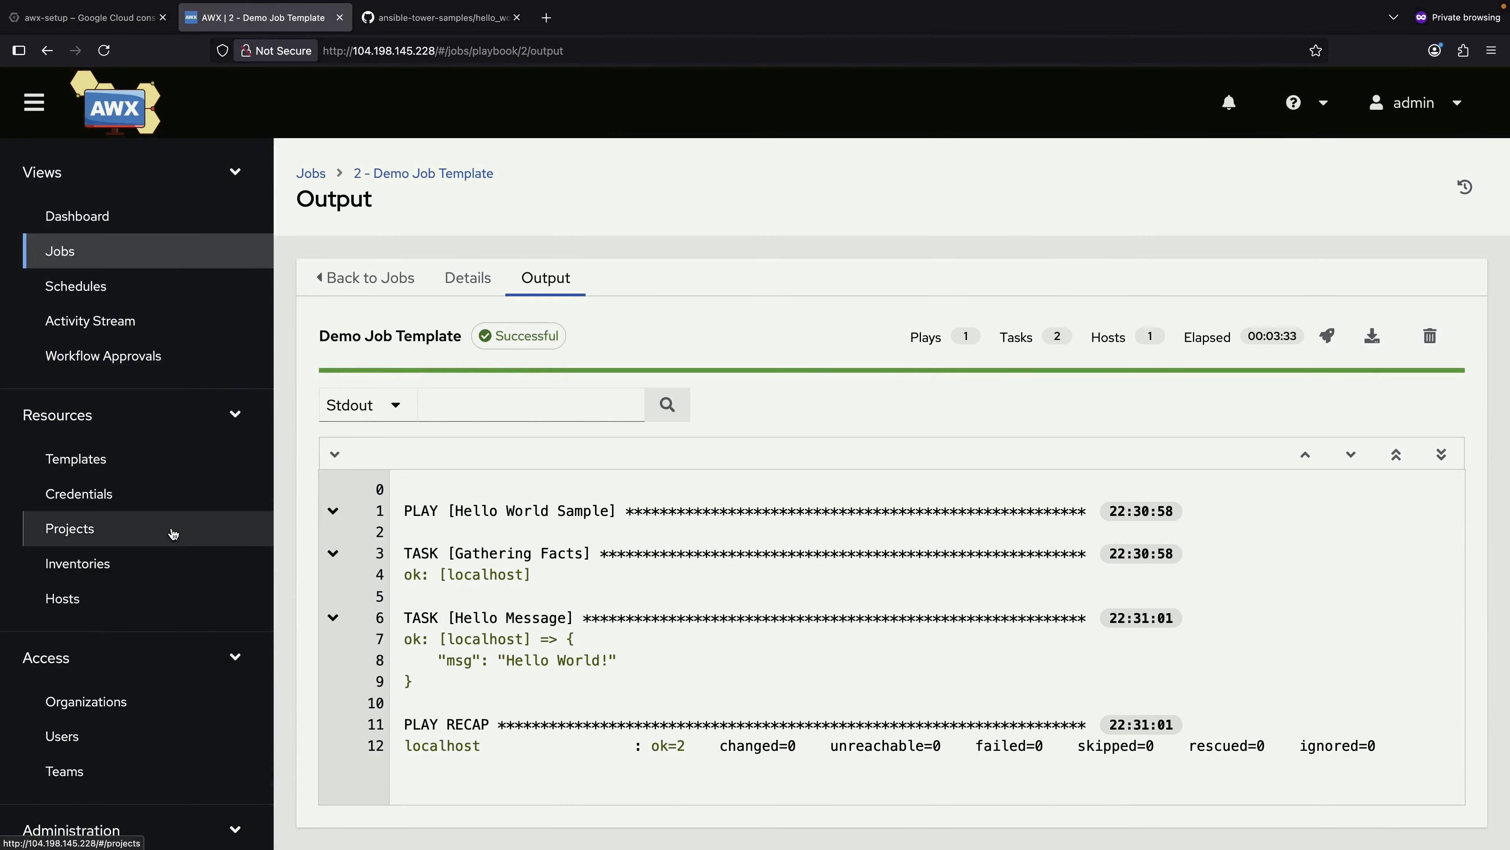
{"action": "left_click", "coordinate": [144, 469]}
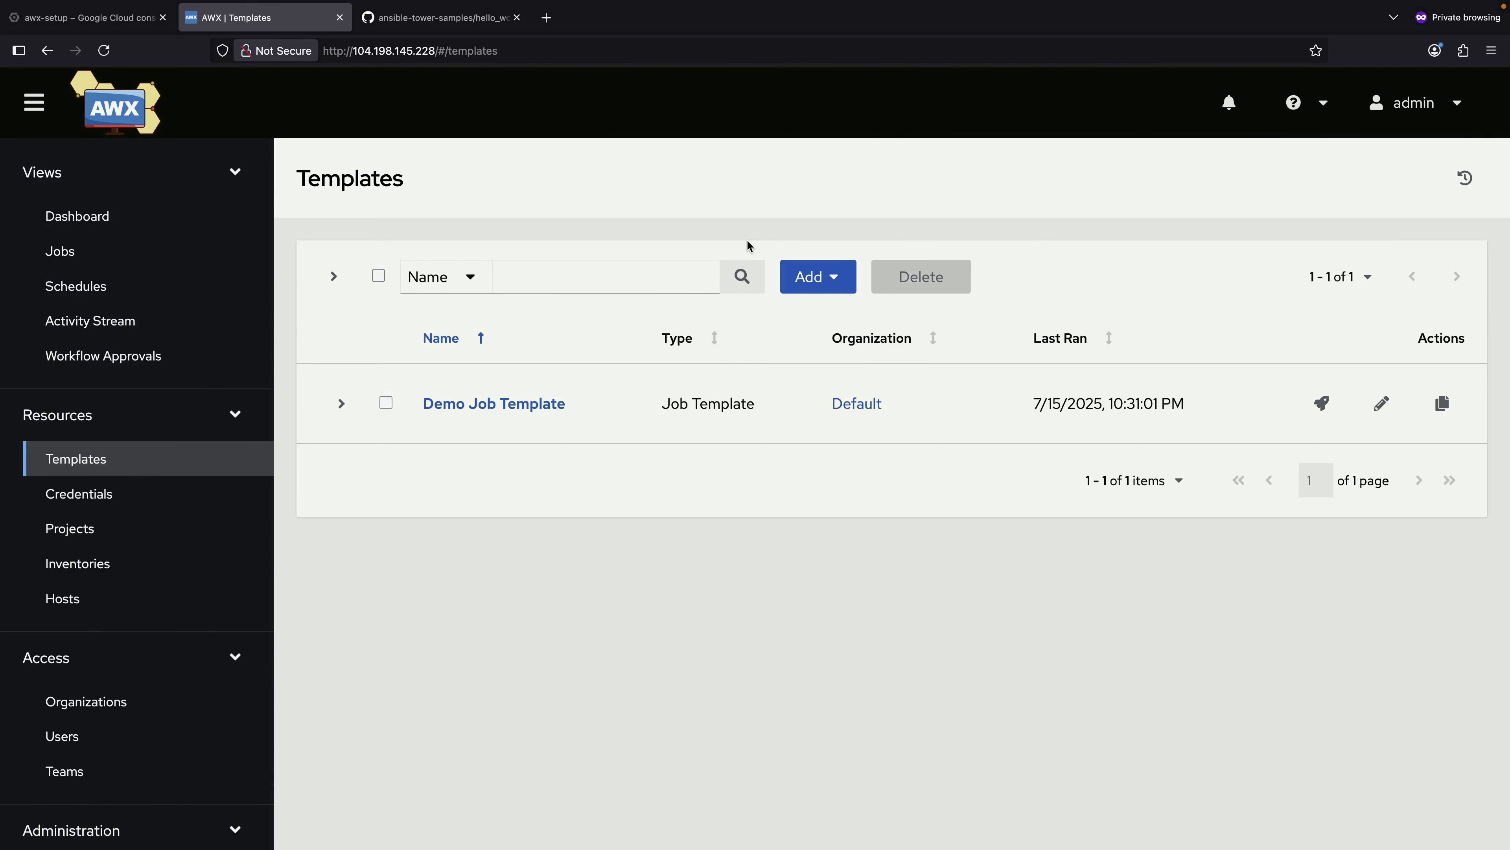
{"action": "left_click", "coordinate": [808, 263]}
{"action": "left_click", "coordinate": [797, 326]}
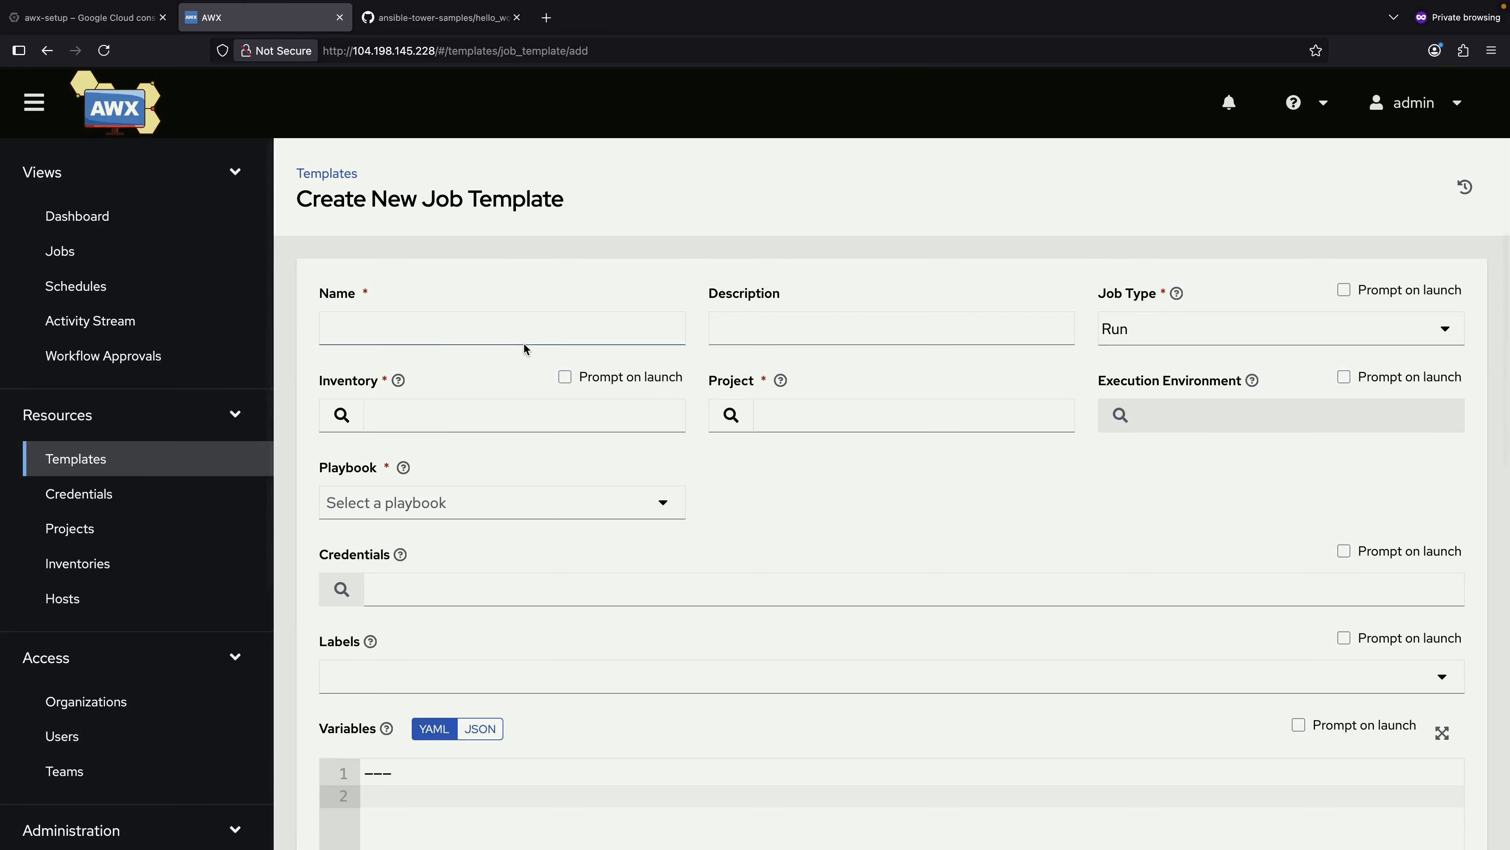
- Select Web Server Demo as the new job template's project
{"action": "left_click", "coordinate": [535, 409]}
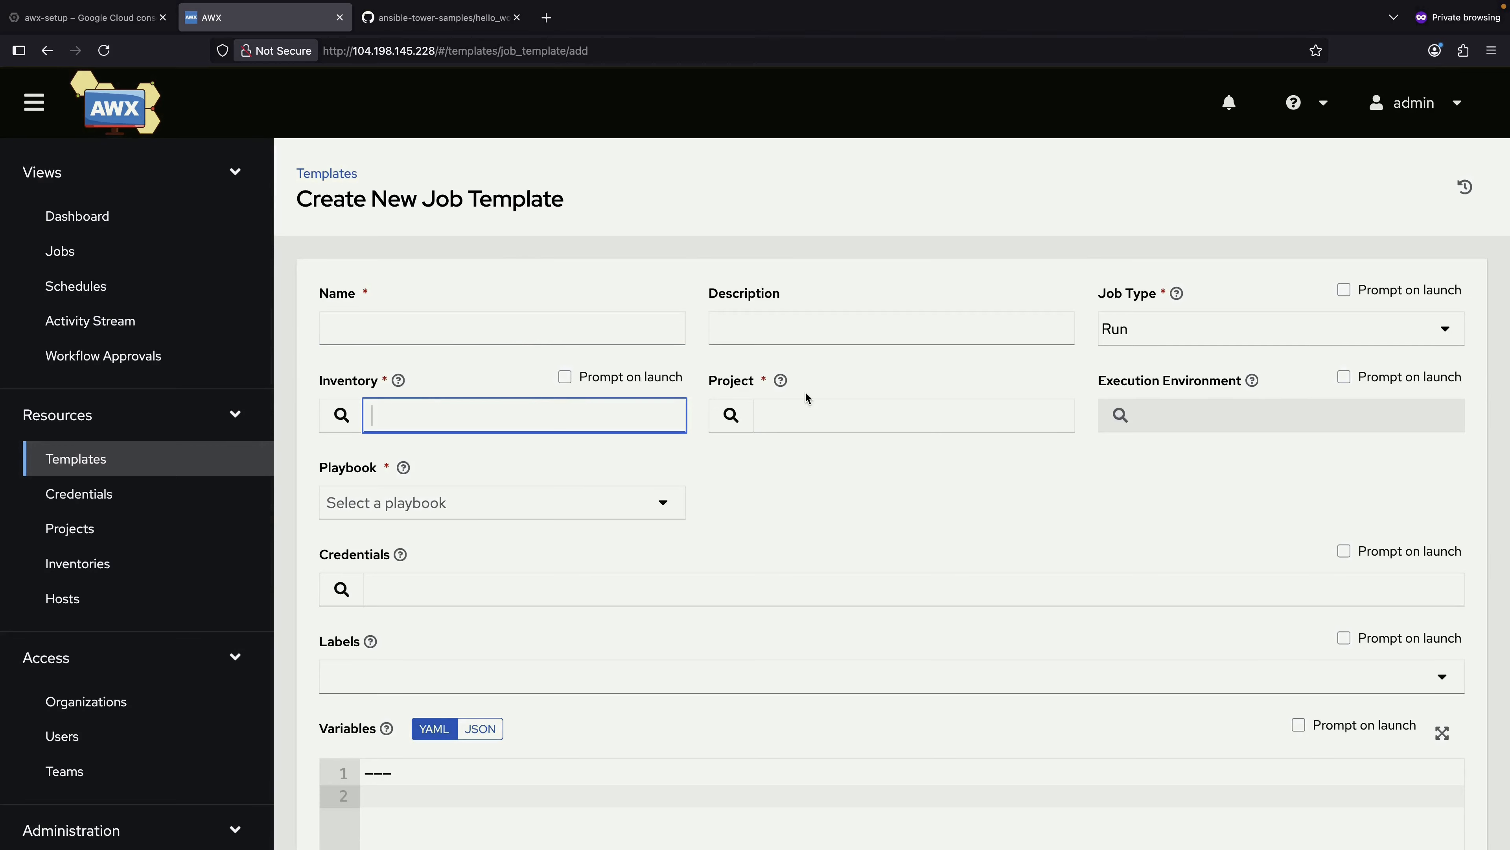
{"action": "left_click", "coordinate": [731, 415]}
{"action": "left_click", "coordinate": [406, 507]}
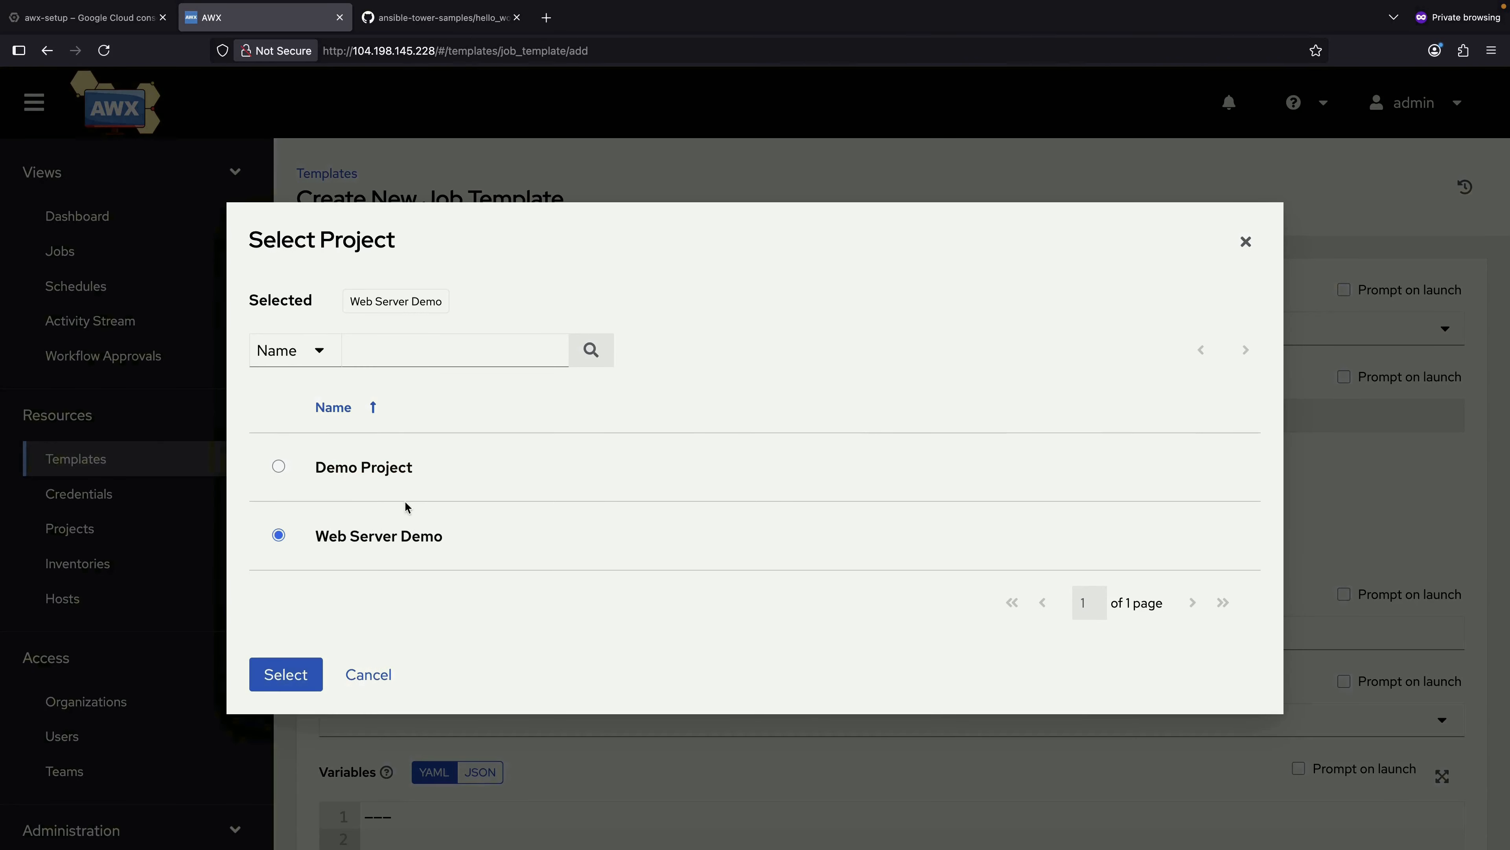
{"action": "left_click", "coordinate": [276, 674]}
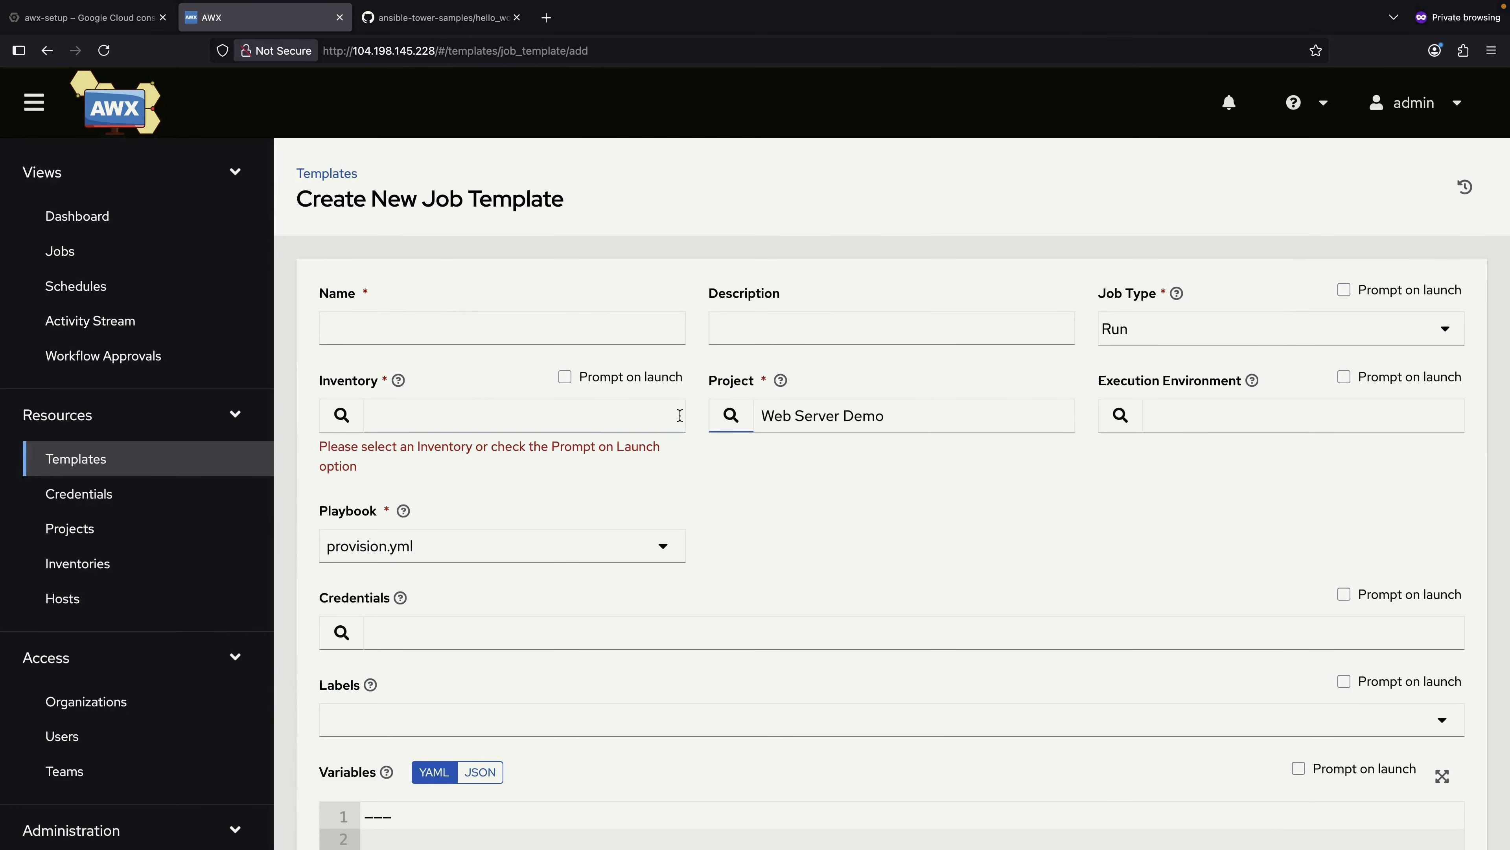
- Choose Demo Inventory as the job template's inventory and check its playbook selection
{"action": "left_click", "coordinate": [481, 406]}
{"action": "left_click", "coordinate": [341, 415]}
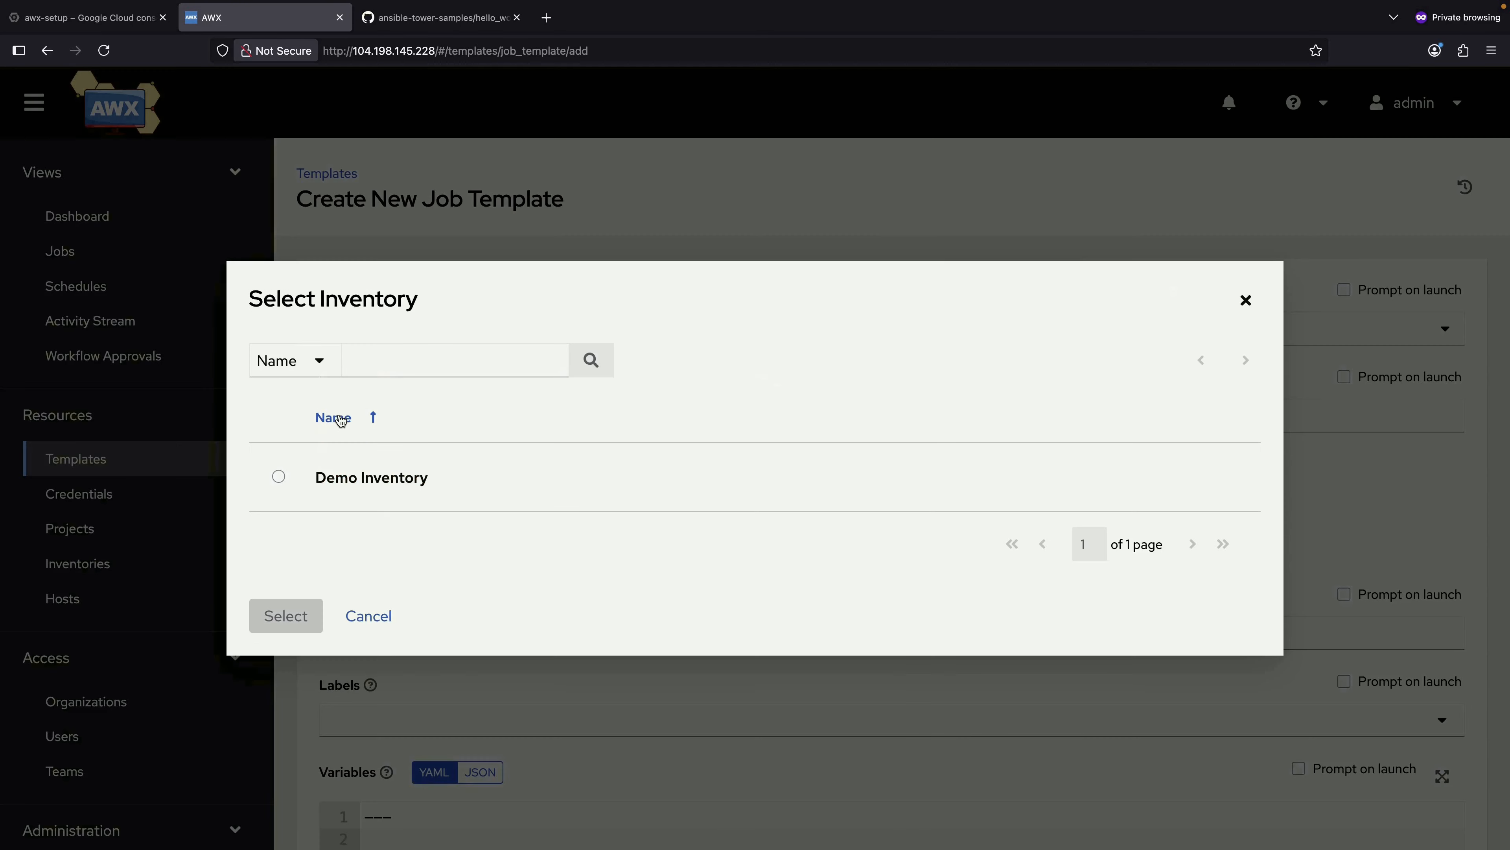
{"action": "left_click", "coordinate": [278, 477]}
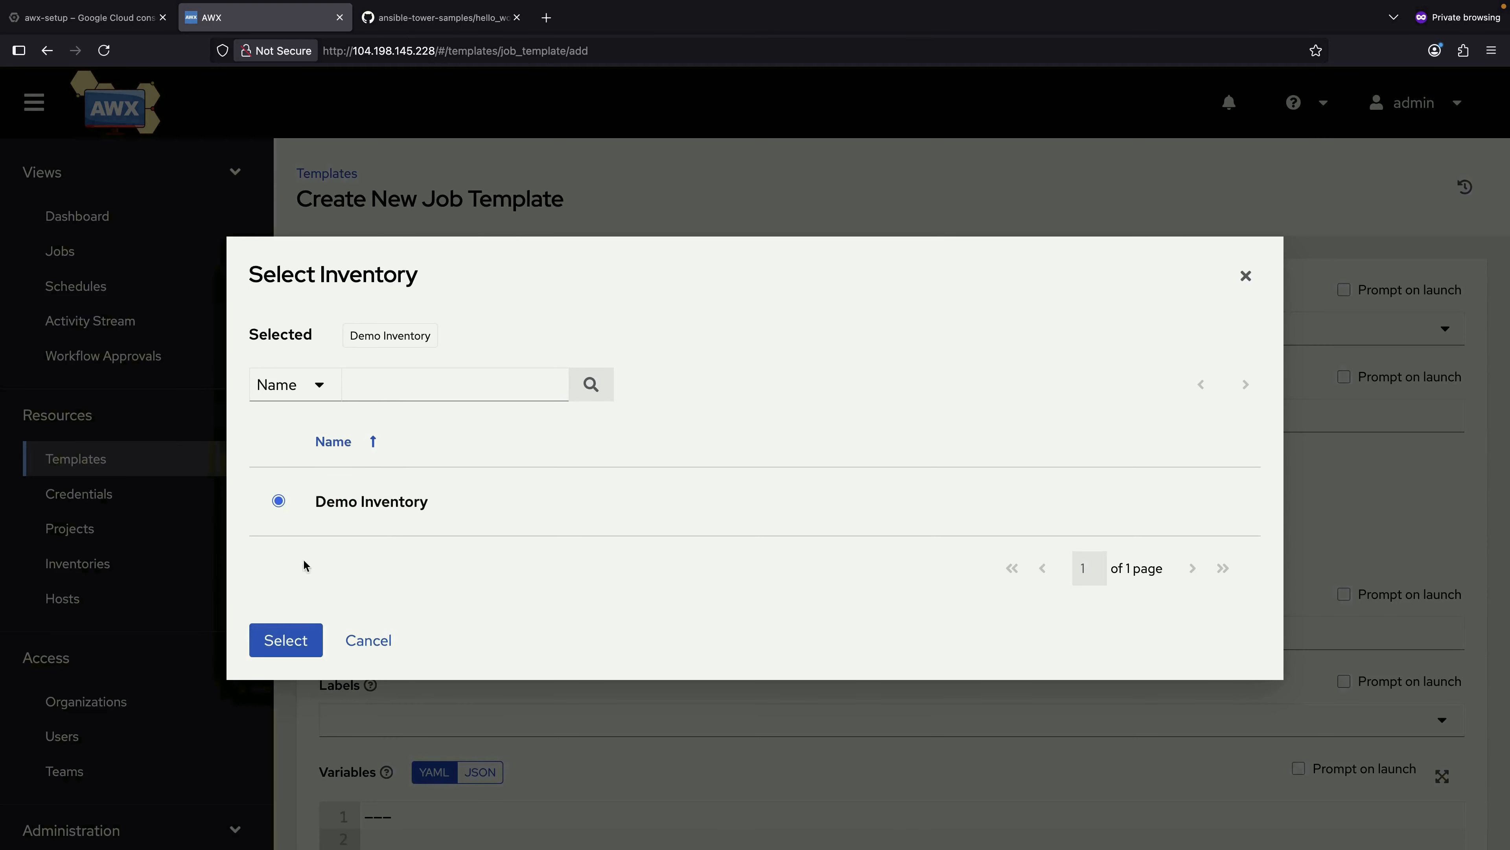
{"action": "left_click", "coordinate": [301, 640]}
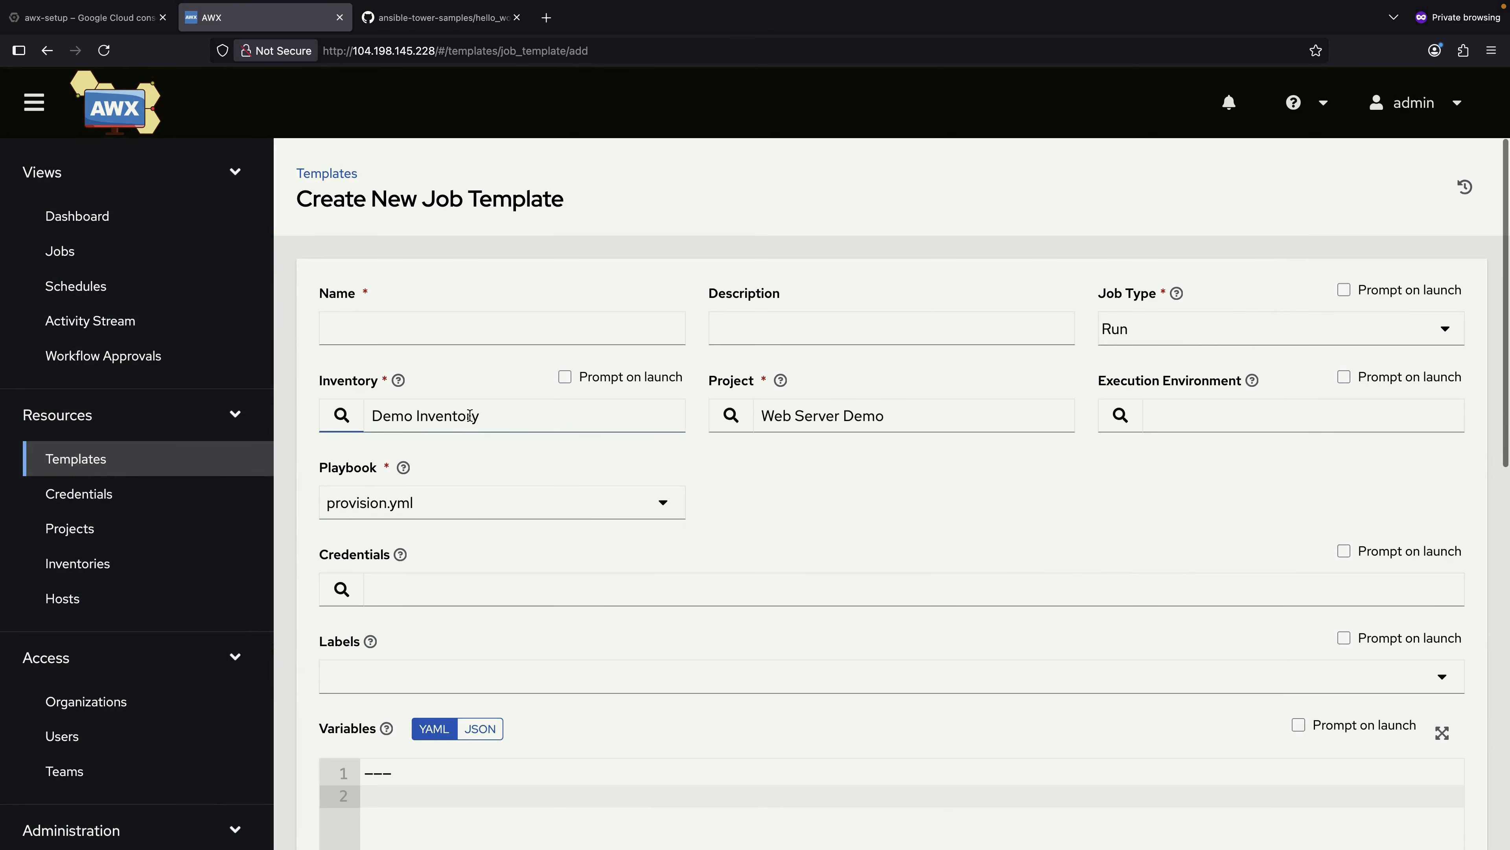
{"action": "left_click", "coordinate": [413, 503]}
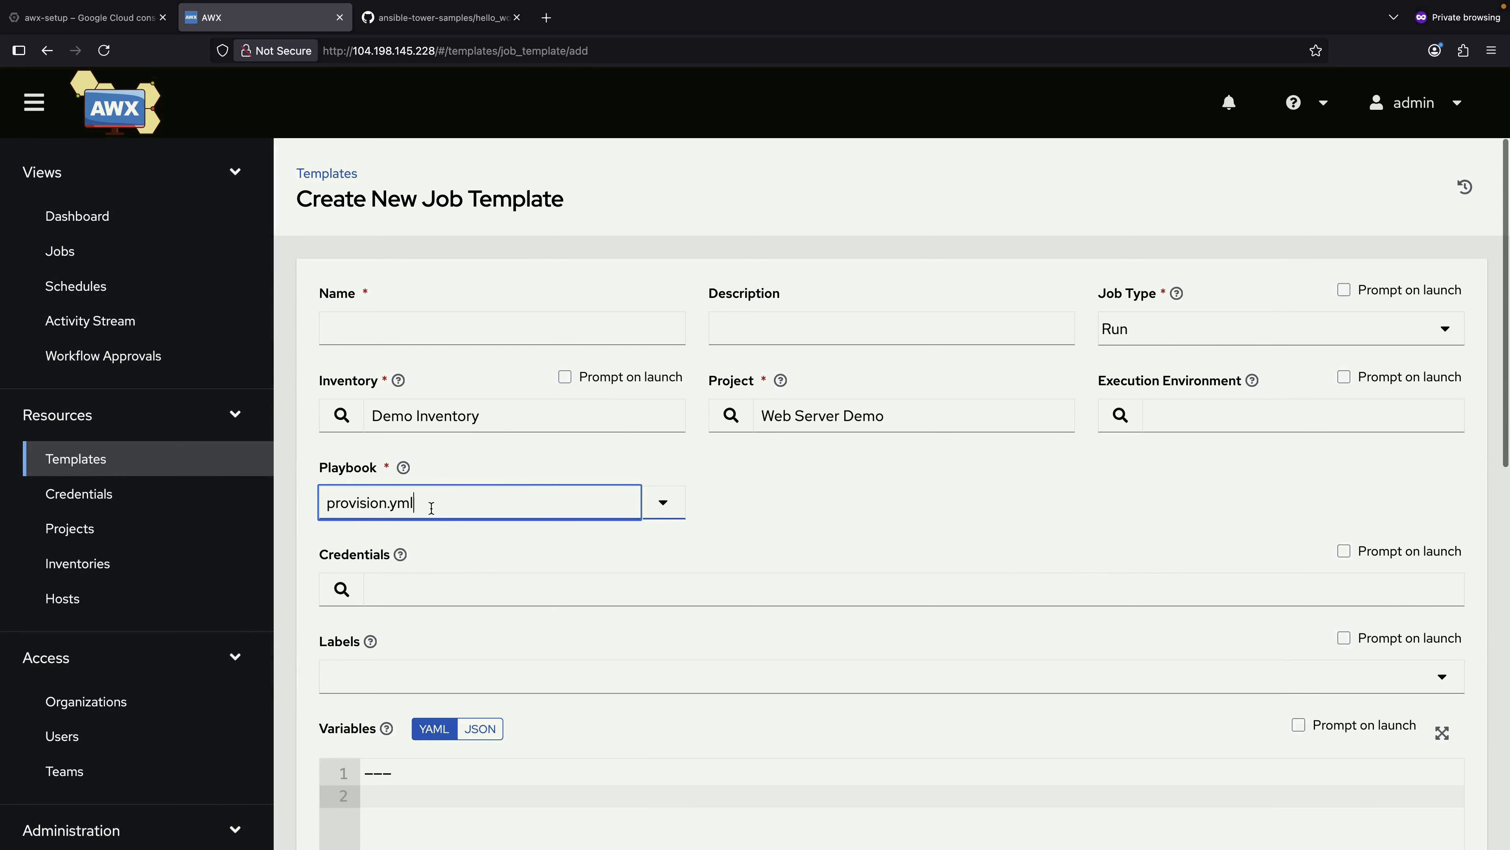
{"action": "left_click", "coordinate": [807, 493]}
- Name the job template "Stubbed Web Server Provisioning" and set its job type to Check
{"action": "left_click", "coordinate": [505, 324]}
{"action": "type", "text": "Stubbed Web Server Provisioning"}
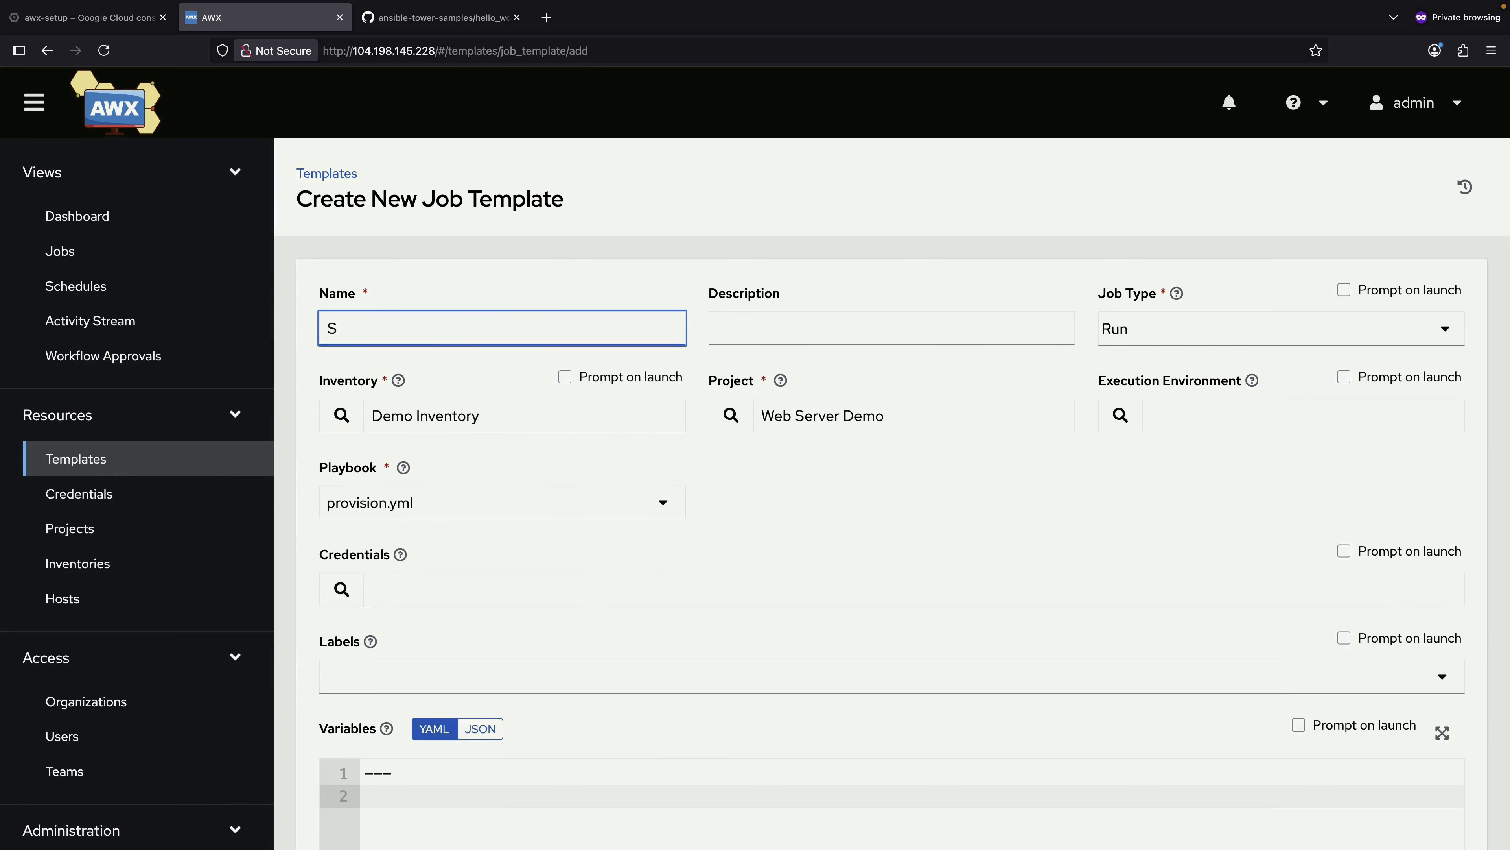
{"action": "left_click", "coordinate": [1188, 317]}
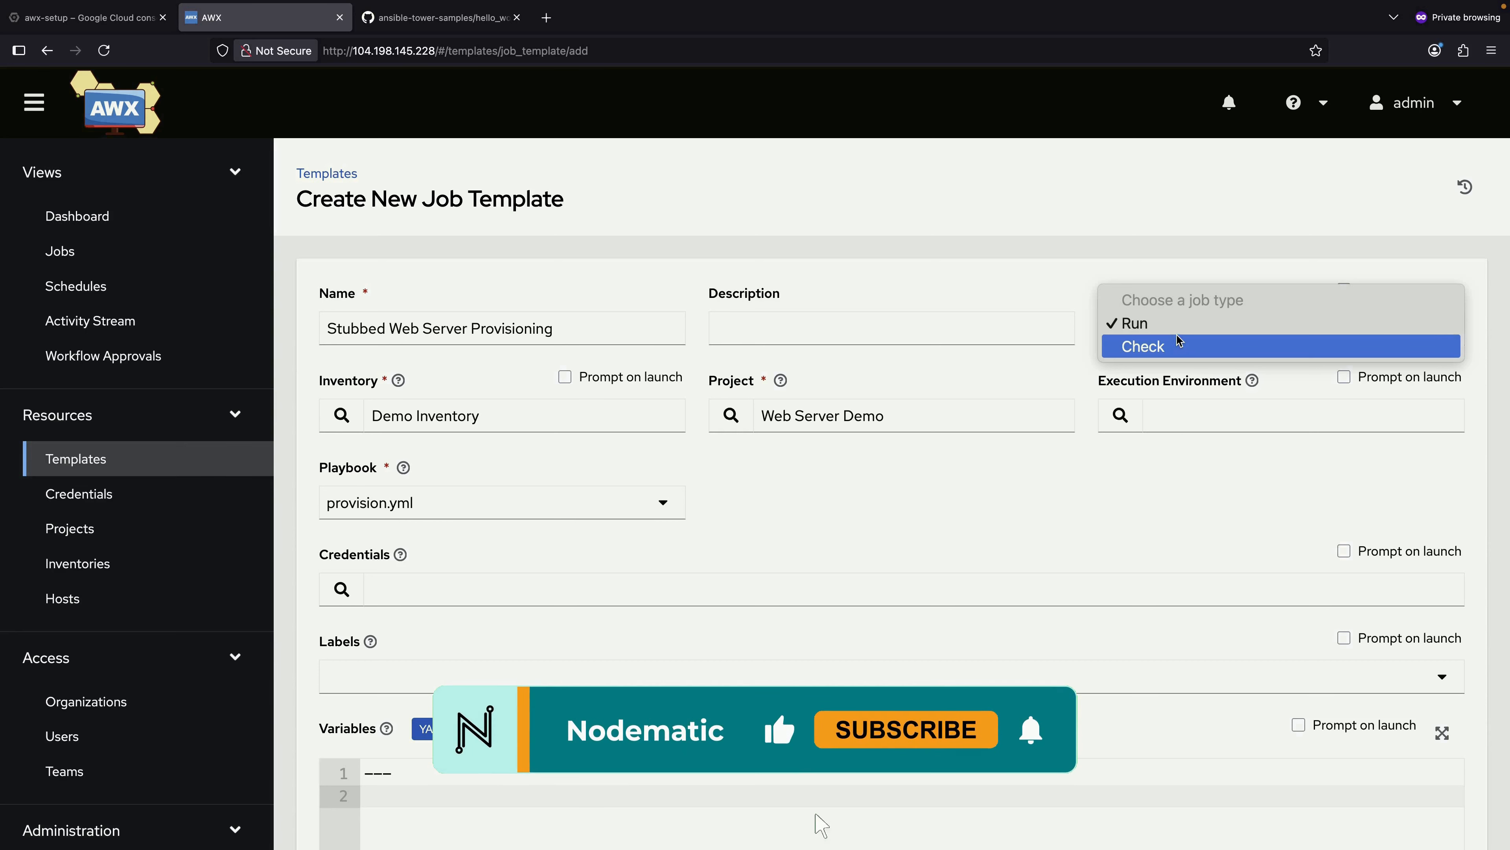
{"action": "left_click", "coordinate": [1145, 343]}
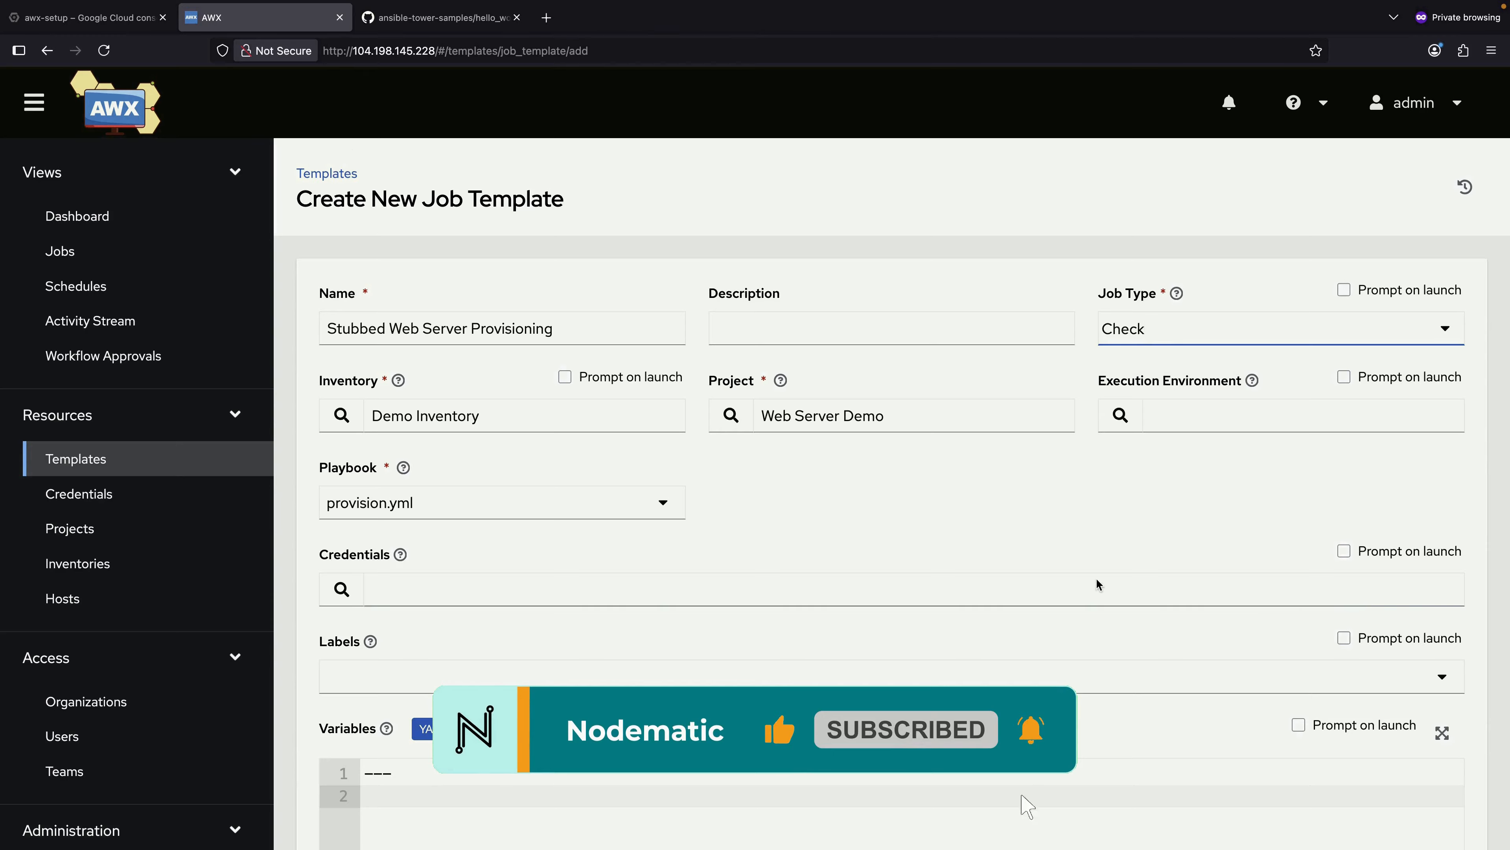
- Attach the Machine-category Demo Credential to the job template
{"action": "scroll", "coordinate": [1097, 583], "scroll_direction": "down", "scroll_amount": 3}
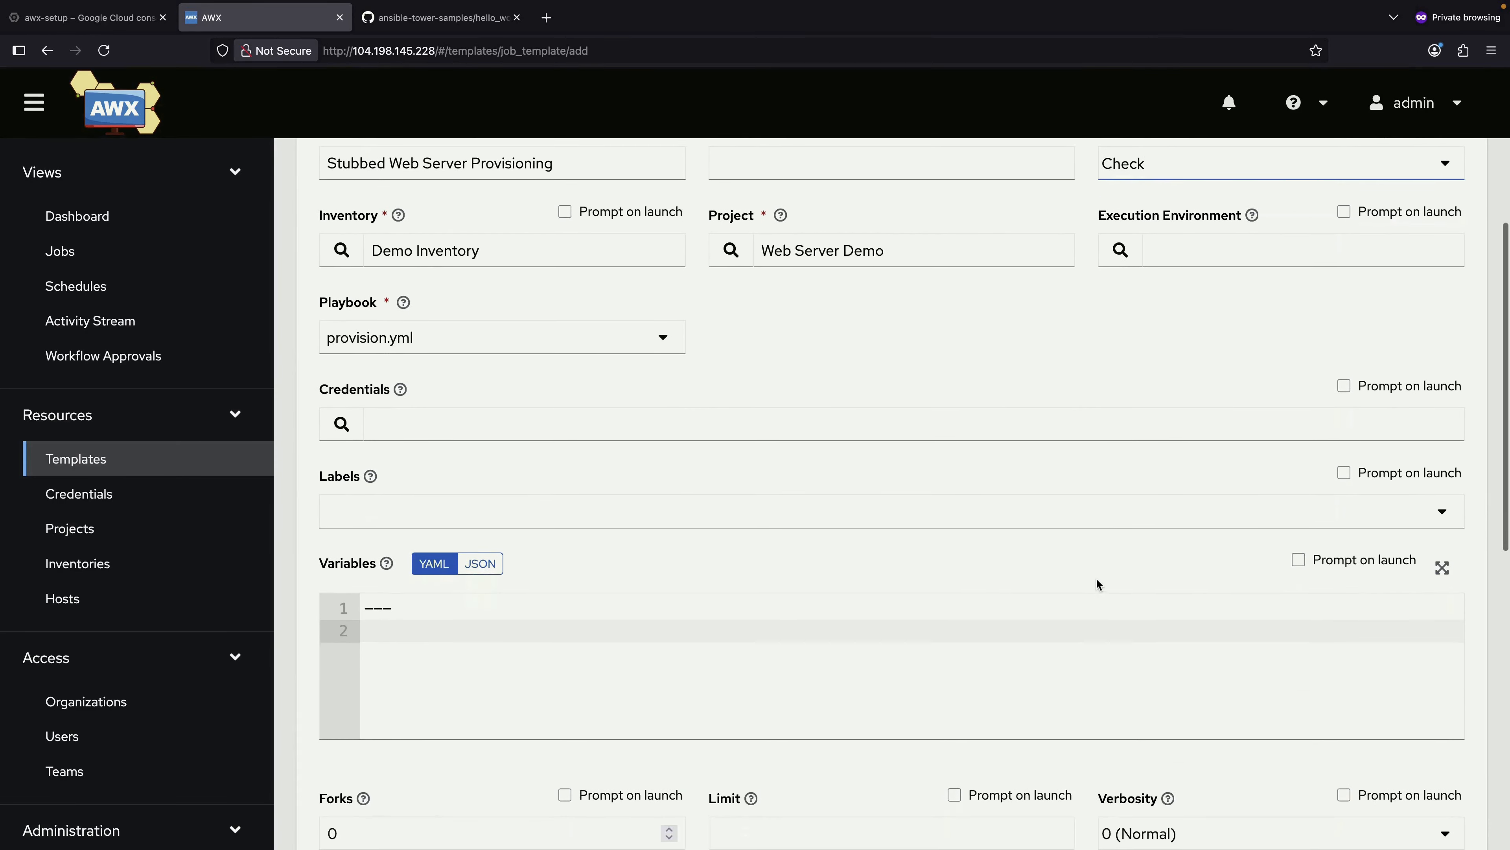
{"action": "left_click", "coordinate": [331, 410]}
{"action": "left_click", "coordinate": [279, 518]}
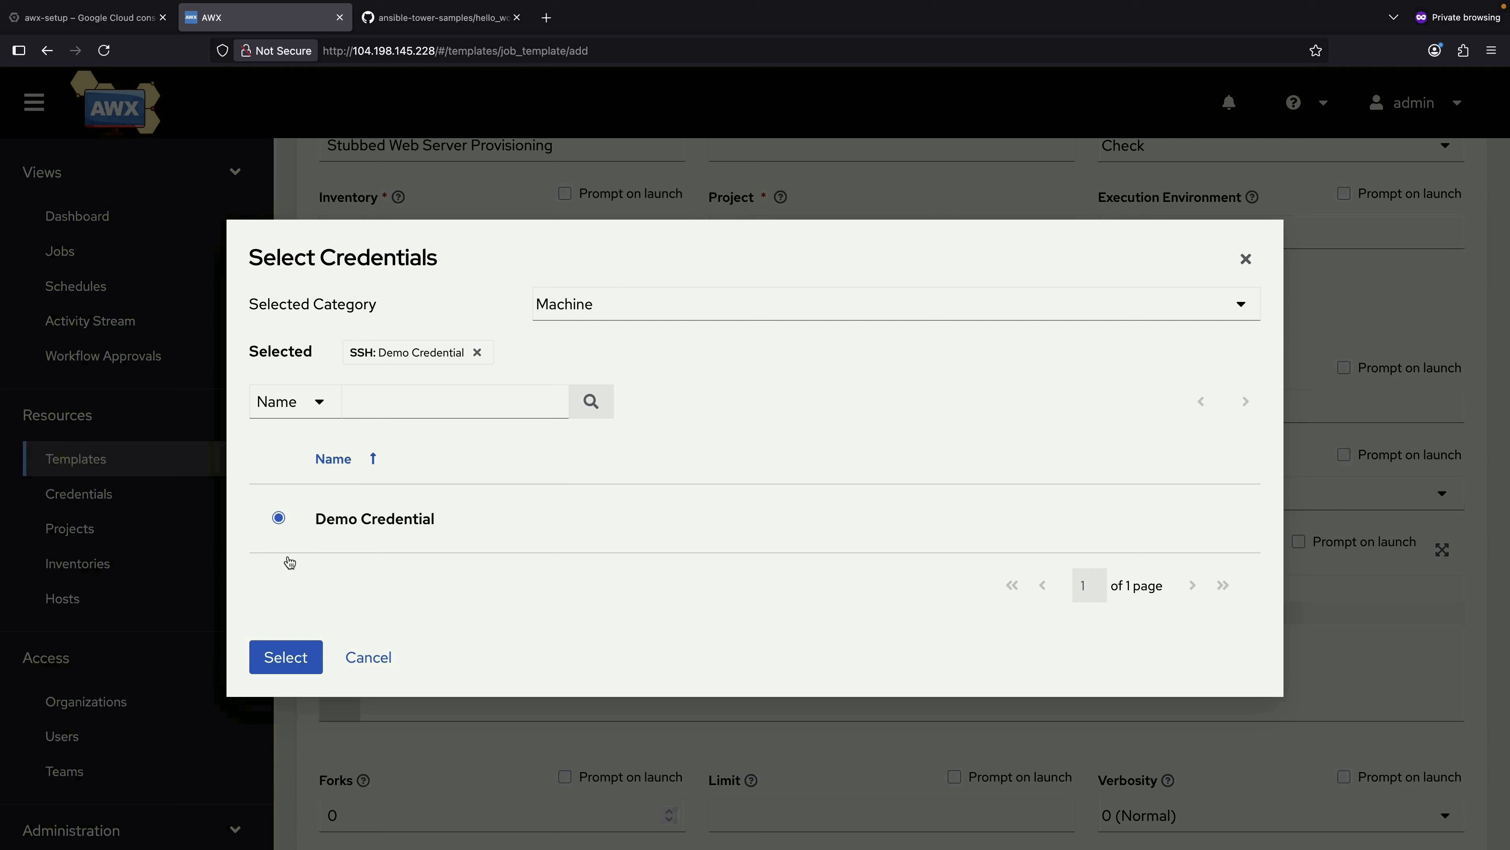
{"action": "left_click", "coordinate": [299, 660]}
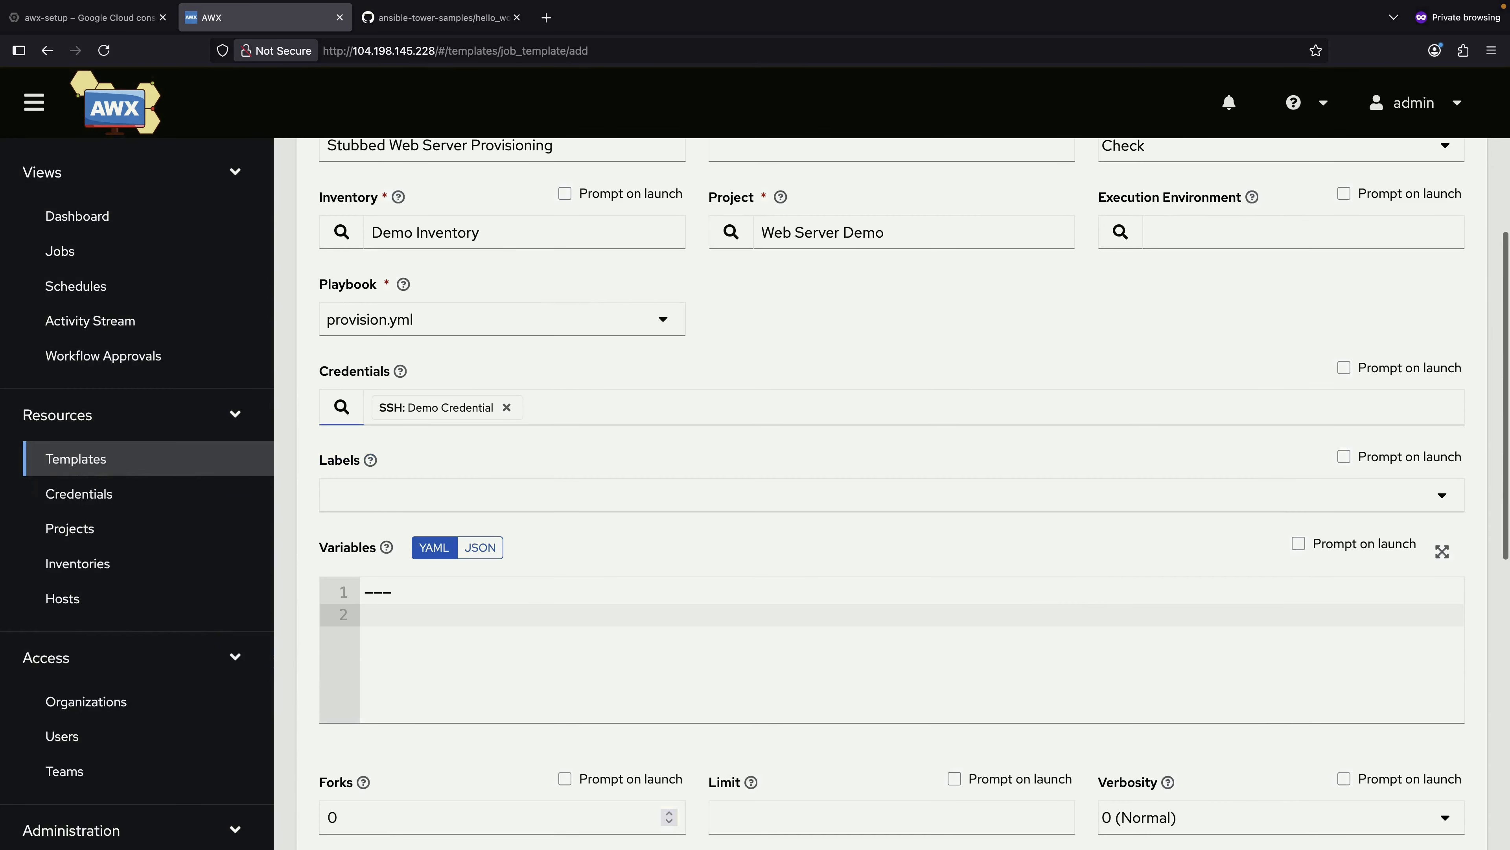
- Enable Prompt on launch for Labels, leaving the remaining options at their defaults, and save the job template
{"action": "left_click", "coordinate": [371, 461]}
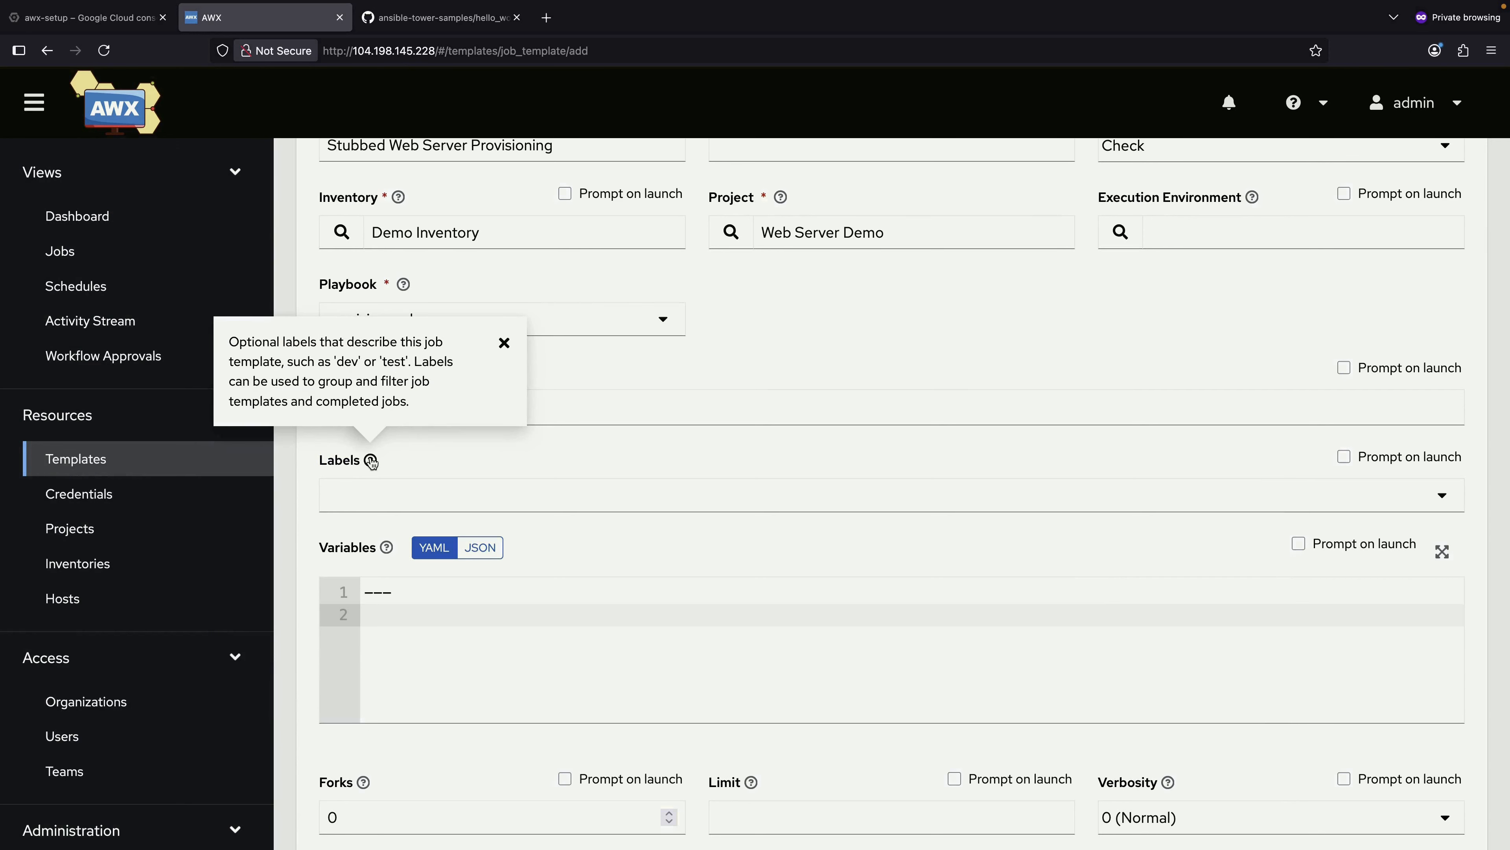
{"action": "left_click", "coordinate": [371, 461]}
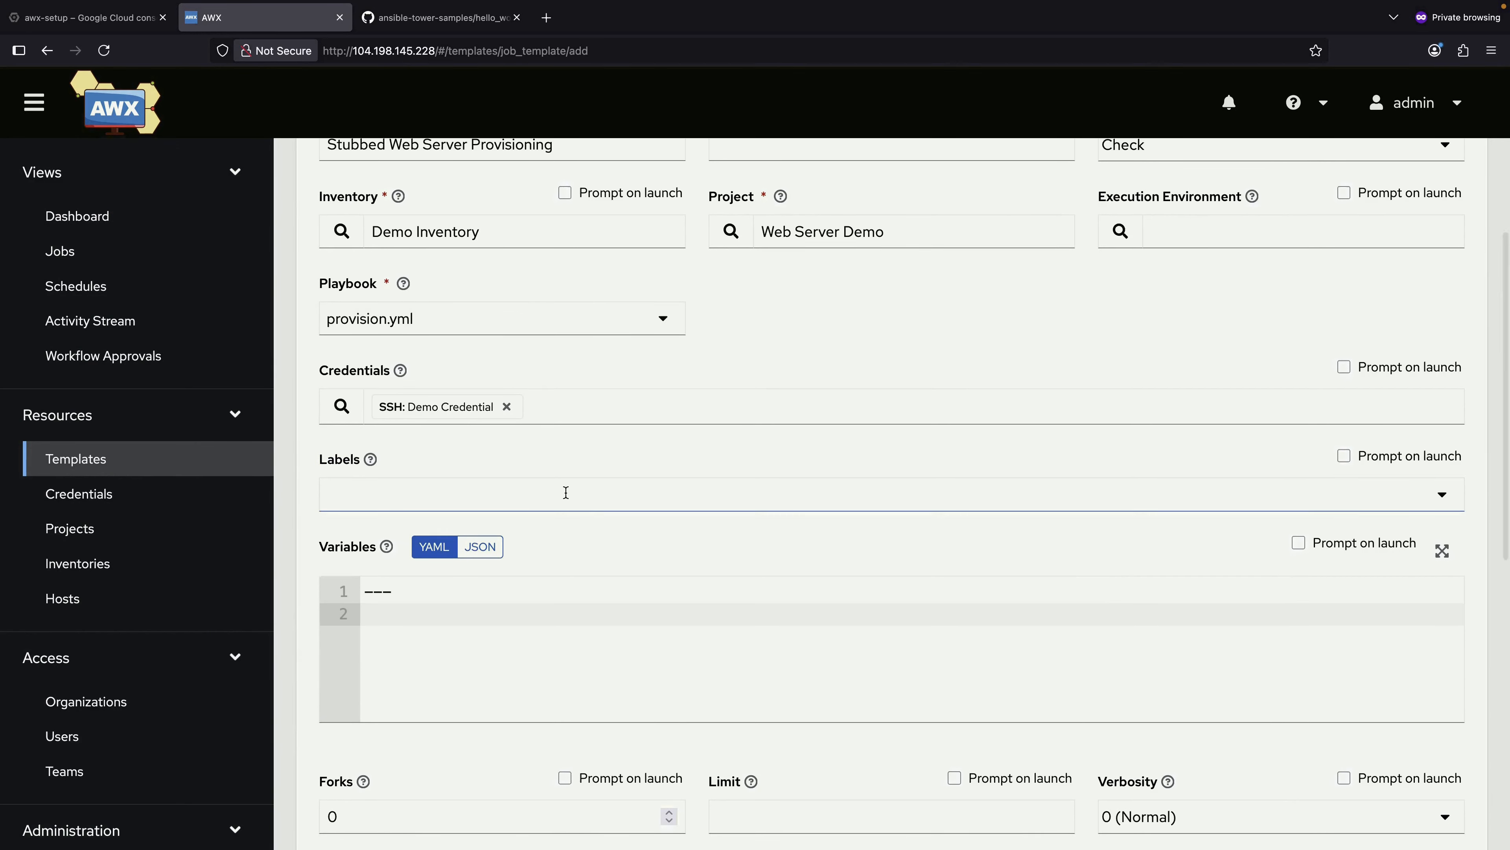
{"action": "scroll", "coordinate": [565, 491], "scroll_direction": "down", "scroll_amount": 2}
{"action": "scroll", "coordinate": [566, 491], "scroll_direction": "up", "scroll_amount": 1}
{"action": "scroll", "coordinate": [565, 492], "scroll_direction": "up", "scroll_amount": 3}
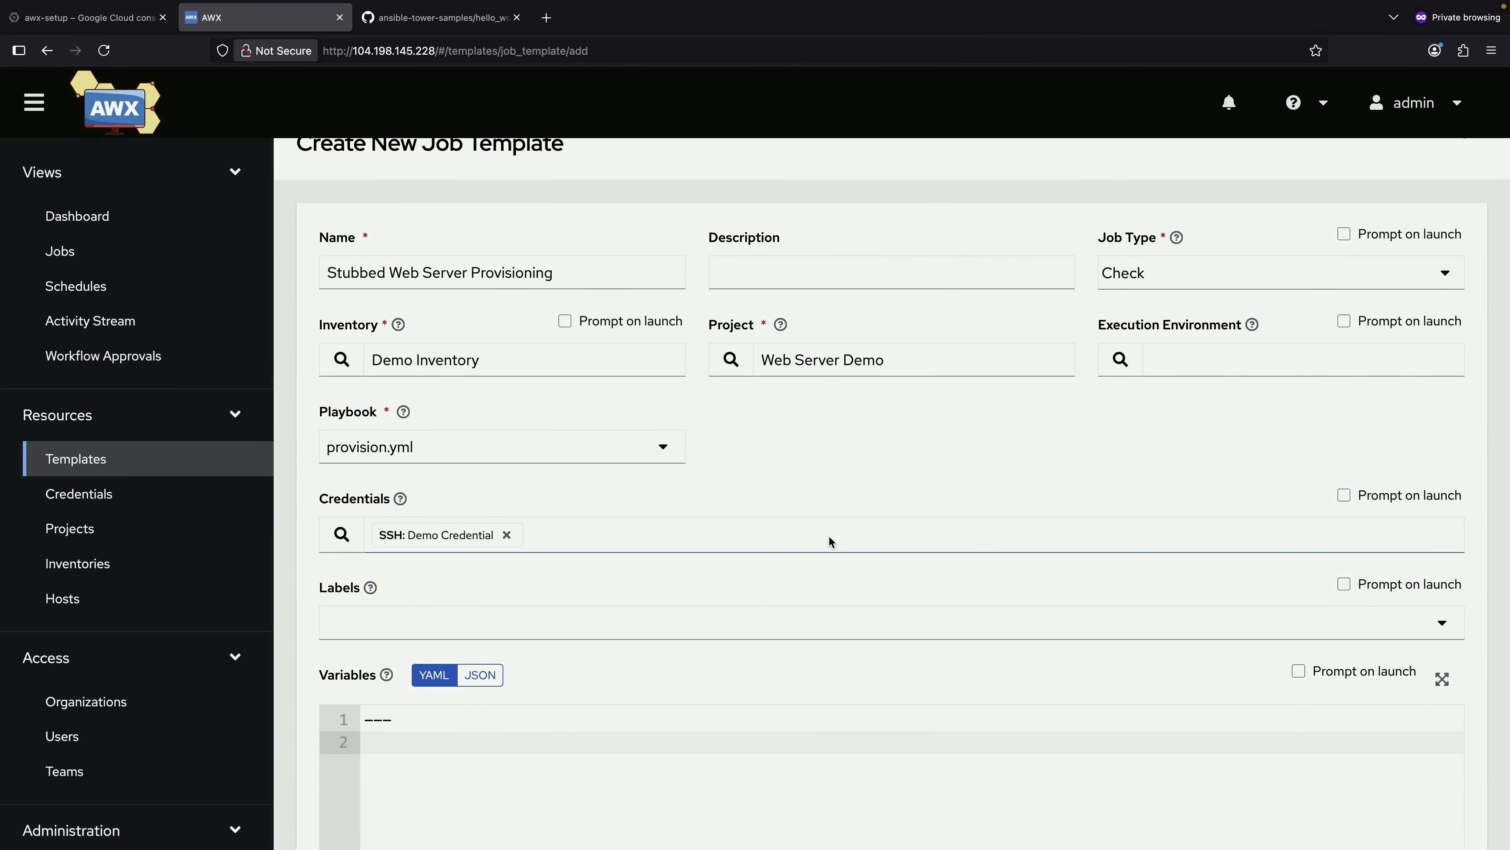
{"action": "scroll", "coordinate": [830, 541], "scroll_direction": "down", "scroll_amount": 2}
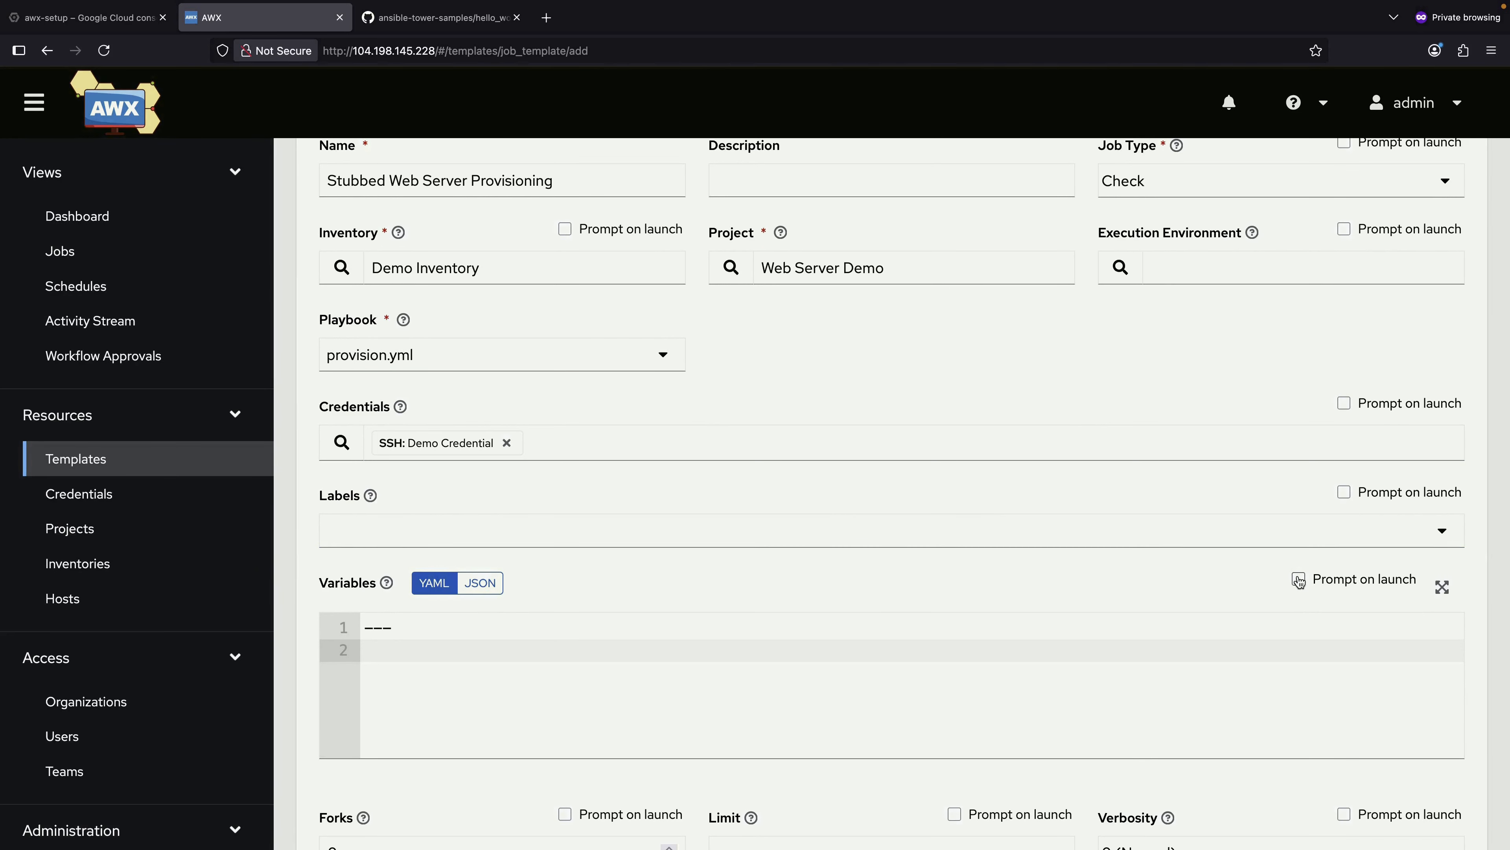
{"action": "left_click", "coordinate": [1345, 491]}
{"action": "scroll", "coordinate": [1100, 489], "scroll_direction": "down", "scroll_amount": 10}
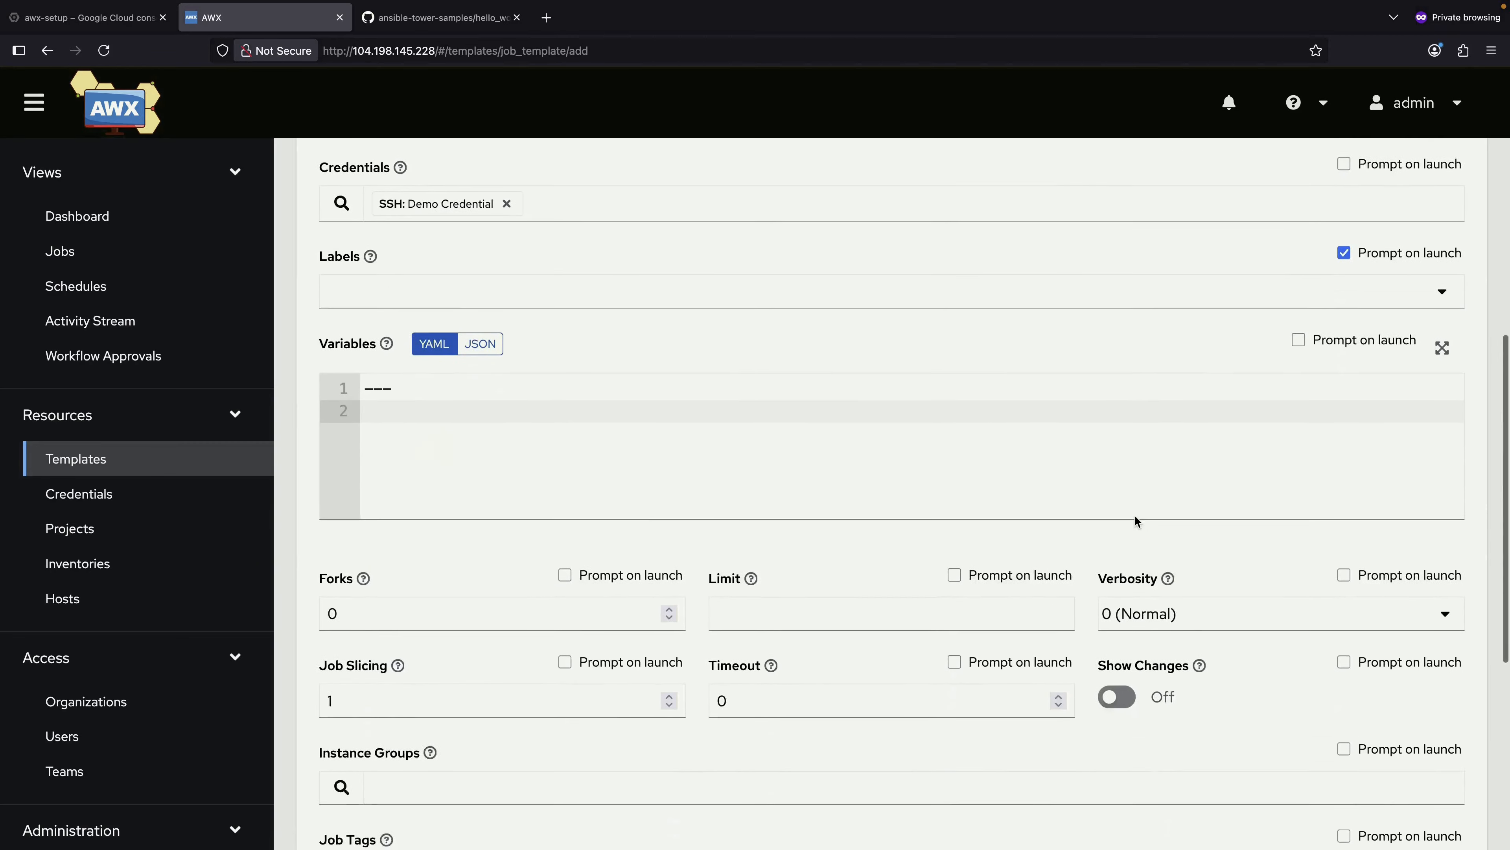
{"action": "scroll", "coordinate": [1134, 515], "scroll_direction": "down", "scroll_amount": 3}
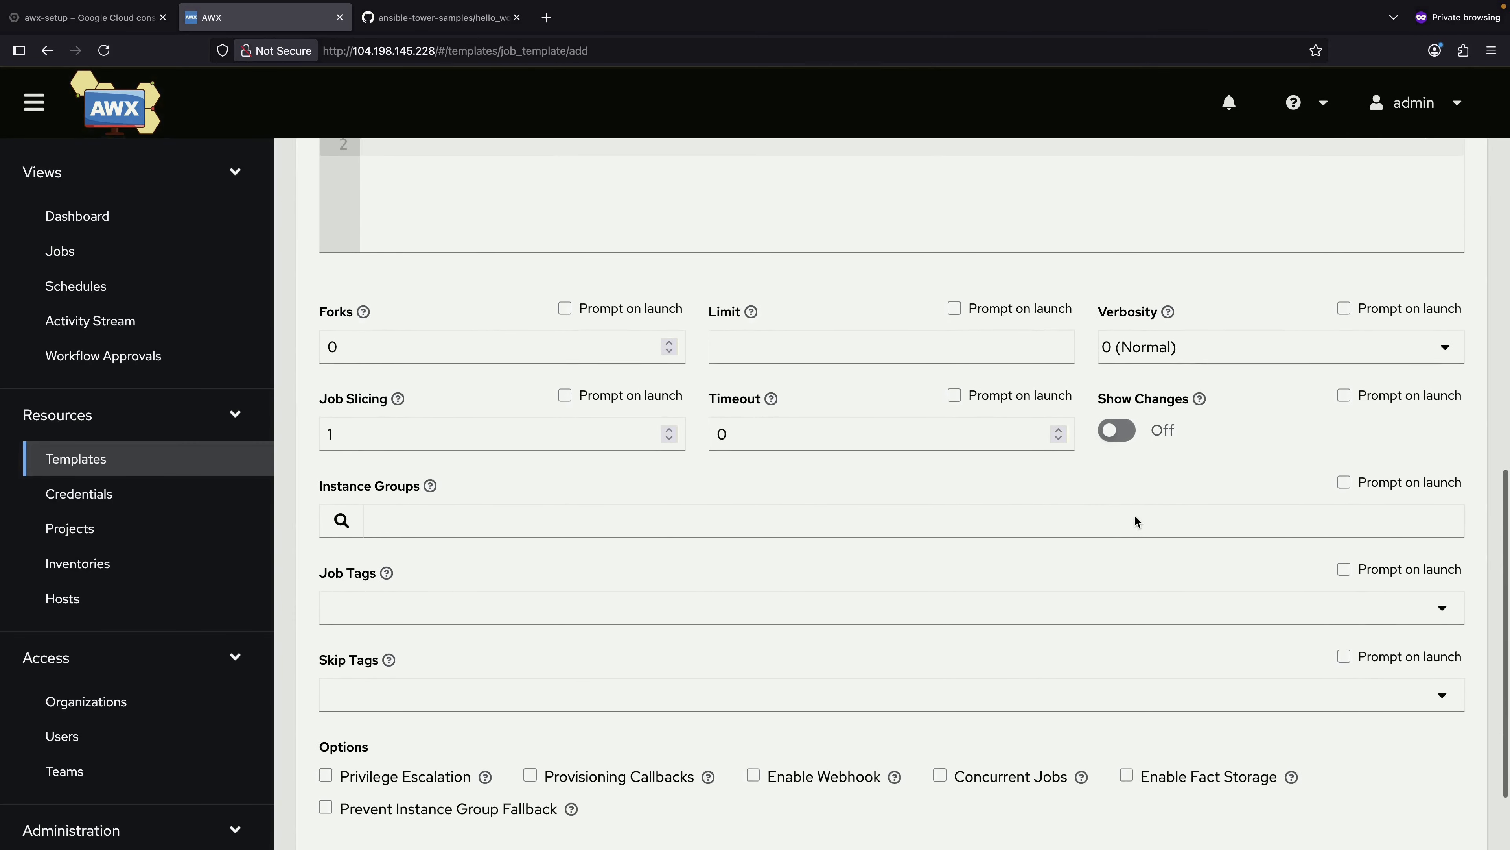
{"action": "scroll", "coordinate": [1135, 515], "scroll_direction": "down", "scroll_amount": 1}
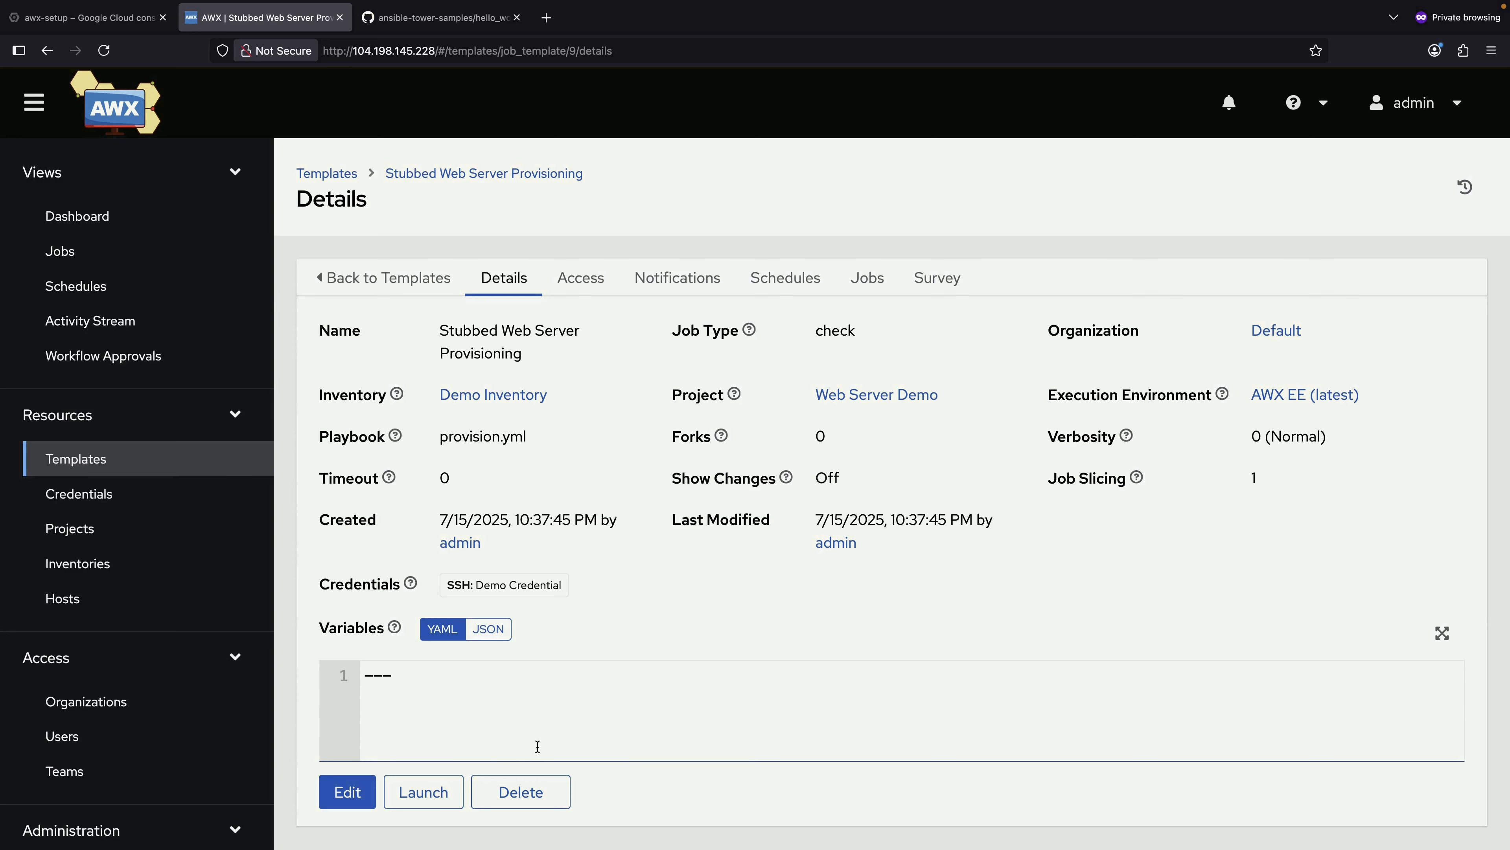
- Launch the Stubbed Web Server Provisioning template with the Labels prompt left empty
{"action": "left_click", "coordinate": [440, 797]}
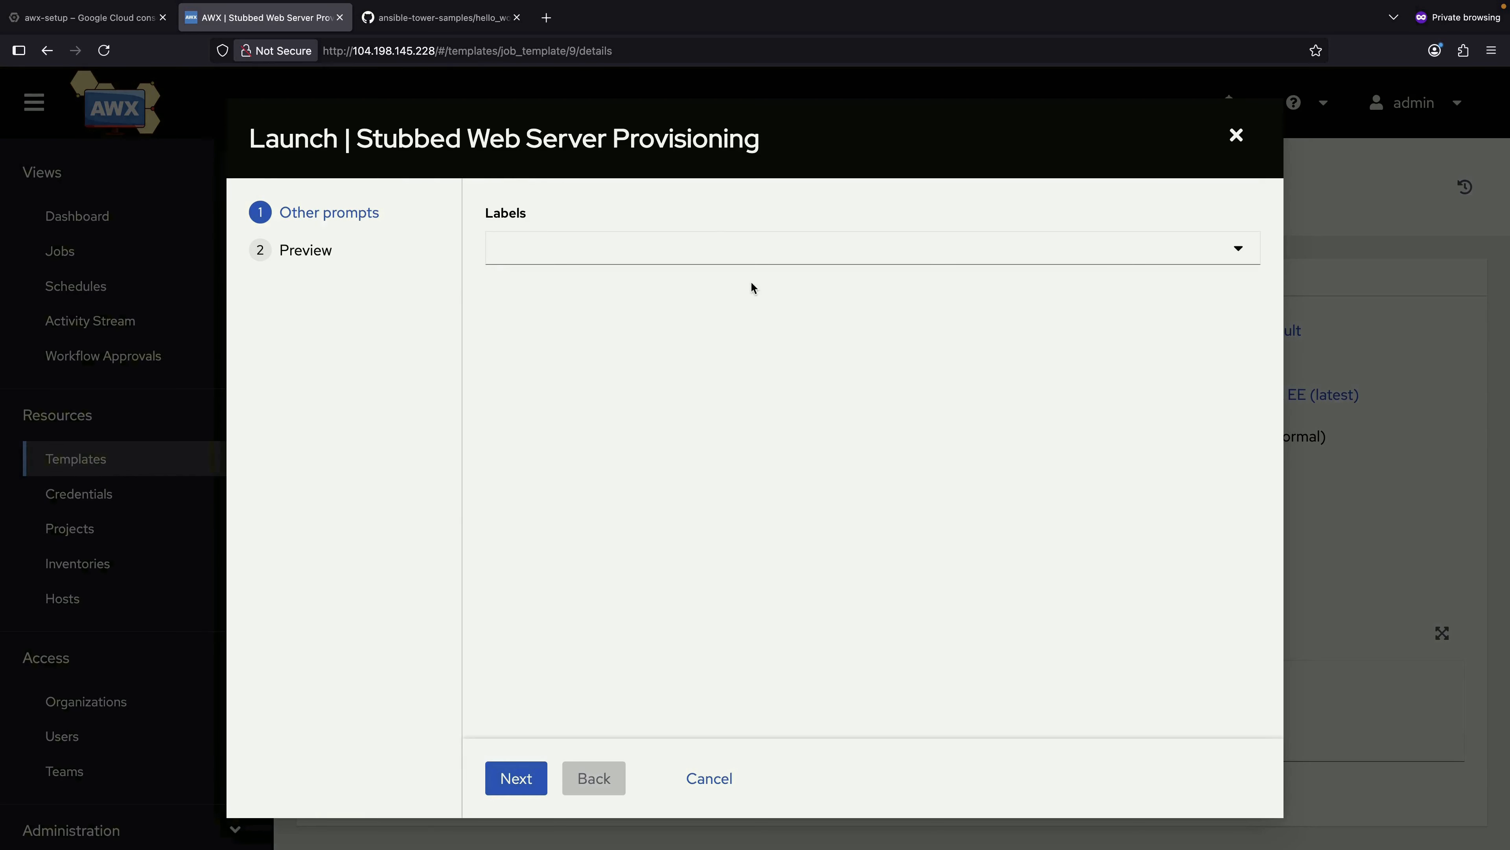
{"action": "left_click", "coordinate": [726, 236]}
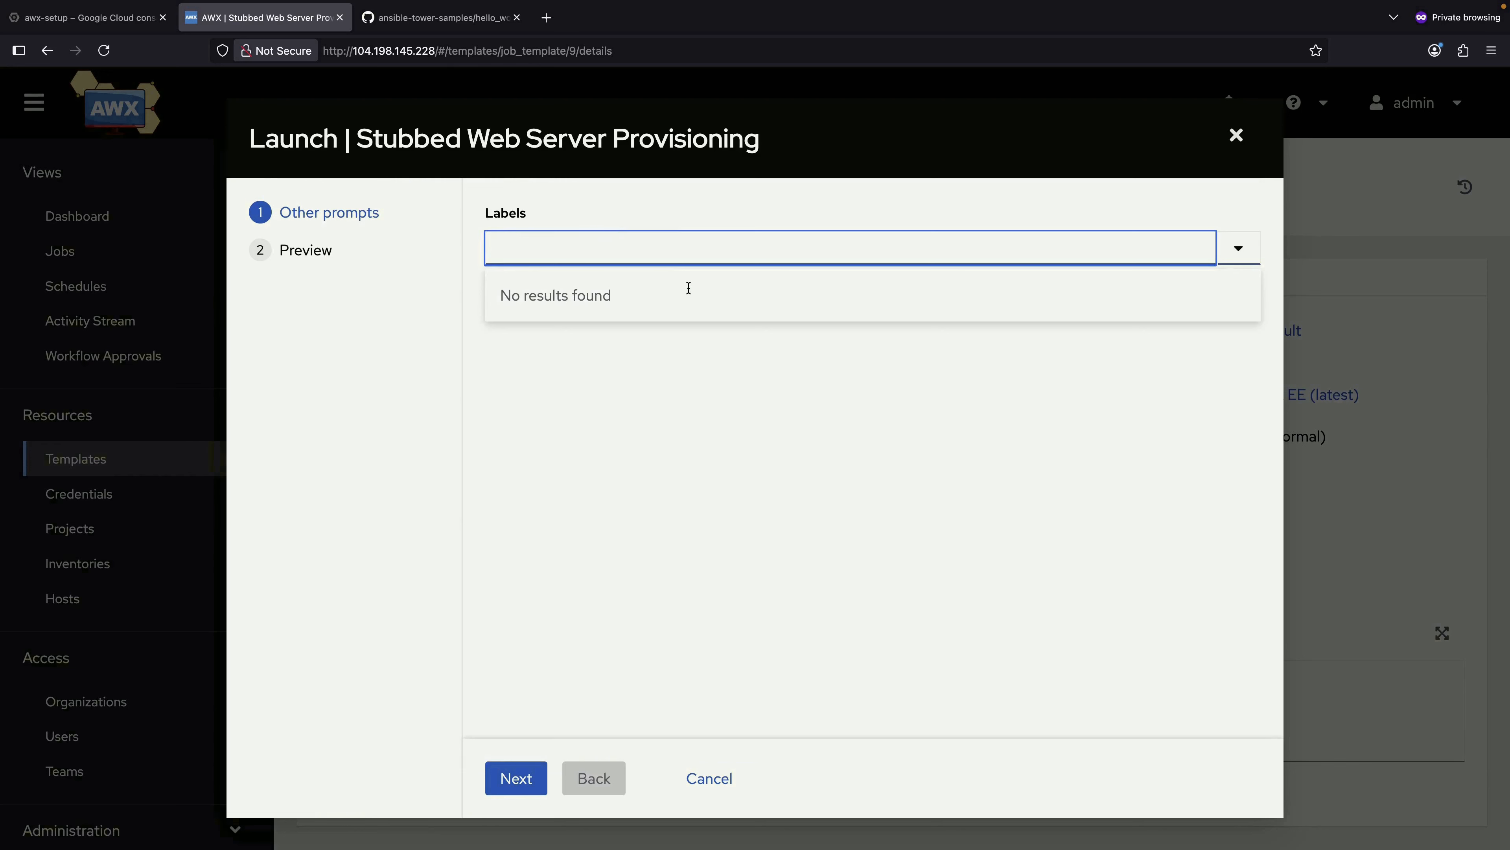
{"action": "left_click", "coordinate": [701, 483]}
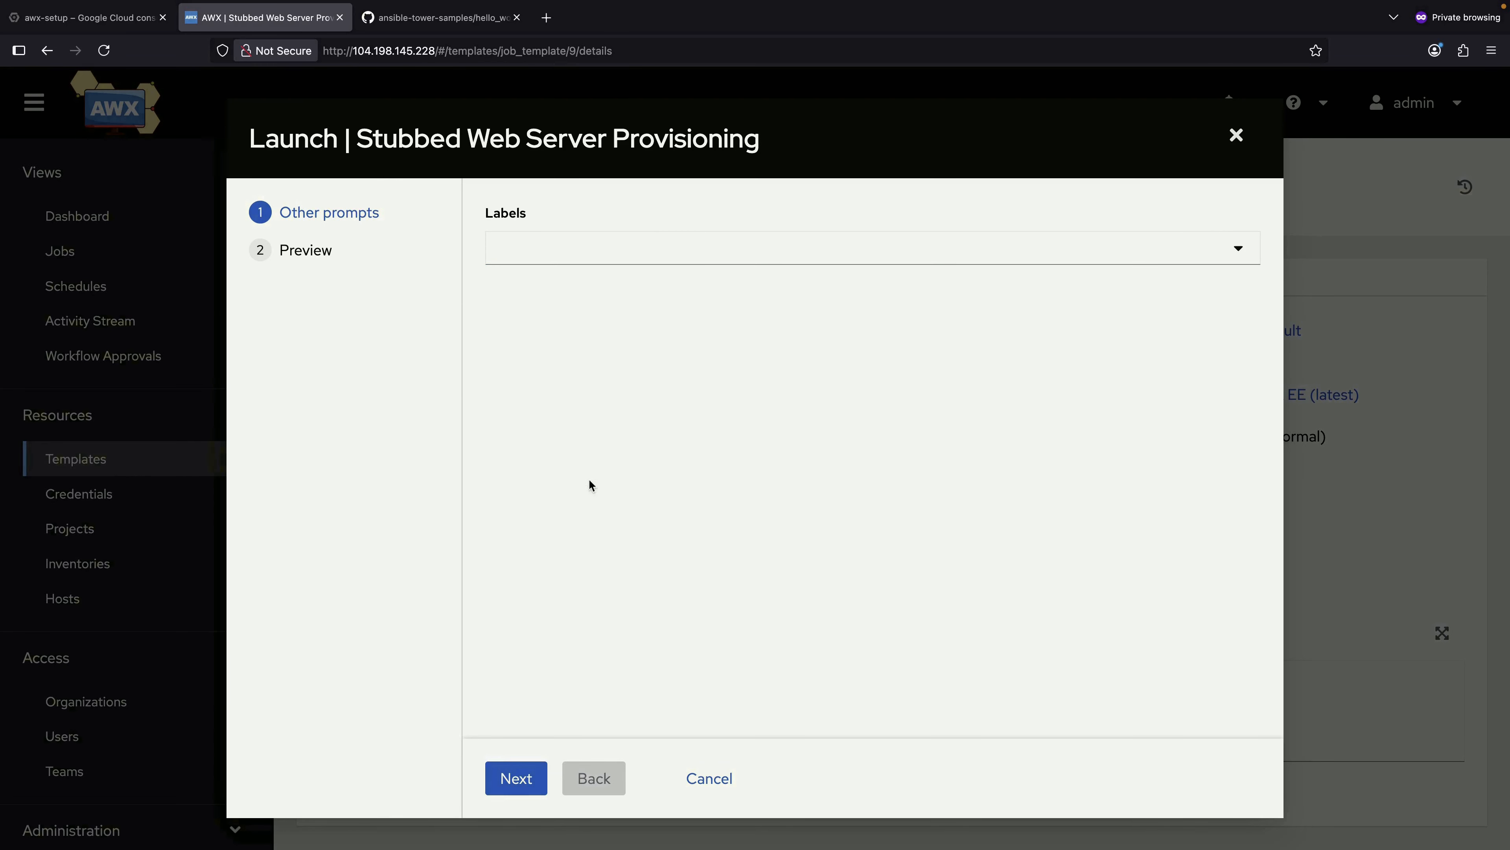
{"action": "left_click", "coordinate": [517, 782]}
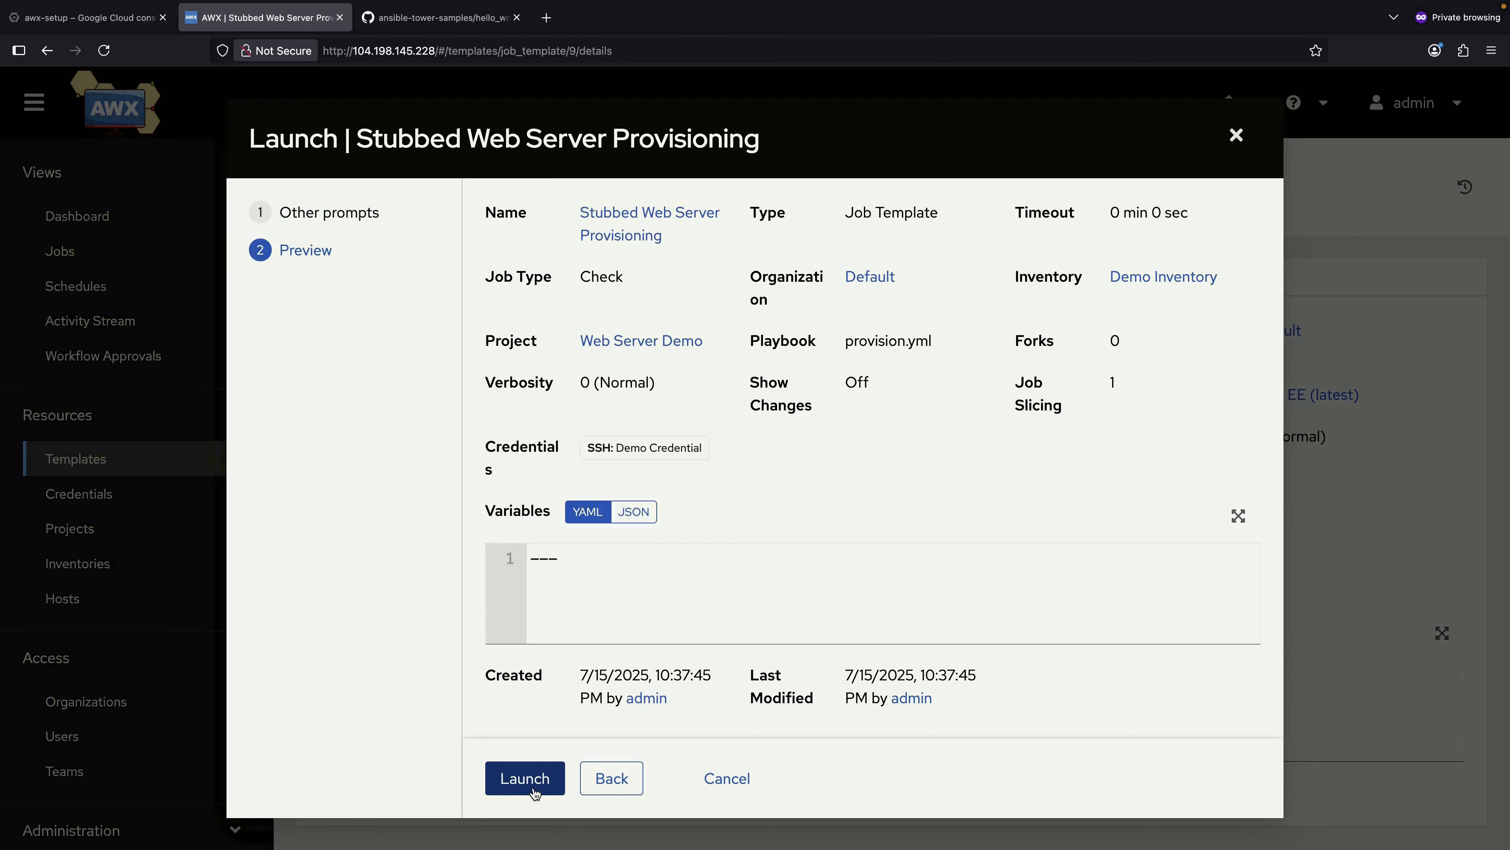
{"action": "left_click", "coordinate": [532, 787]}
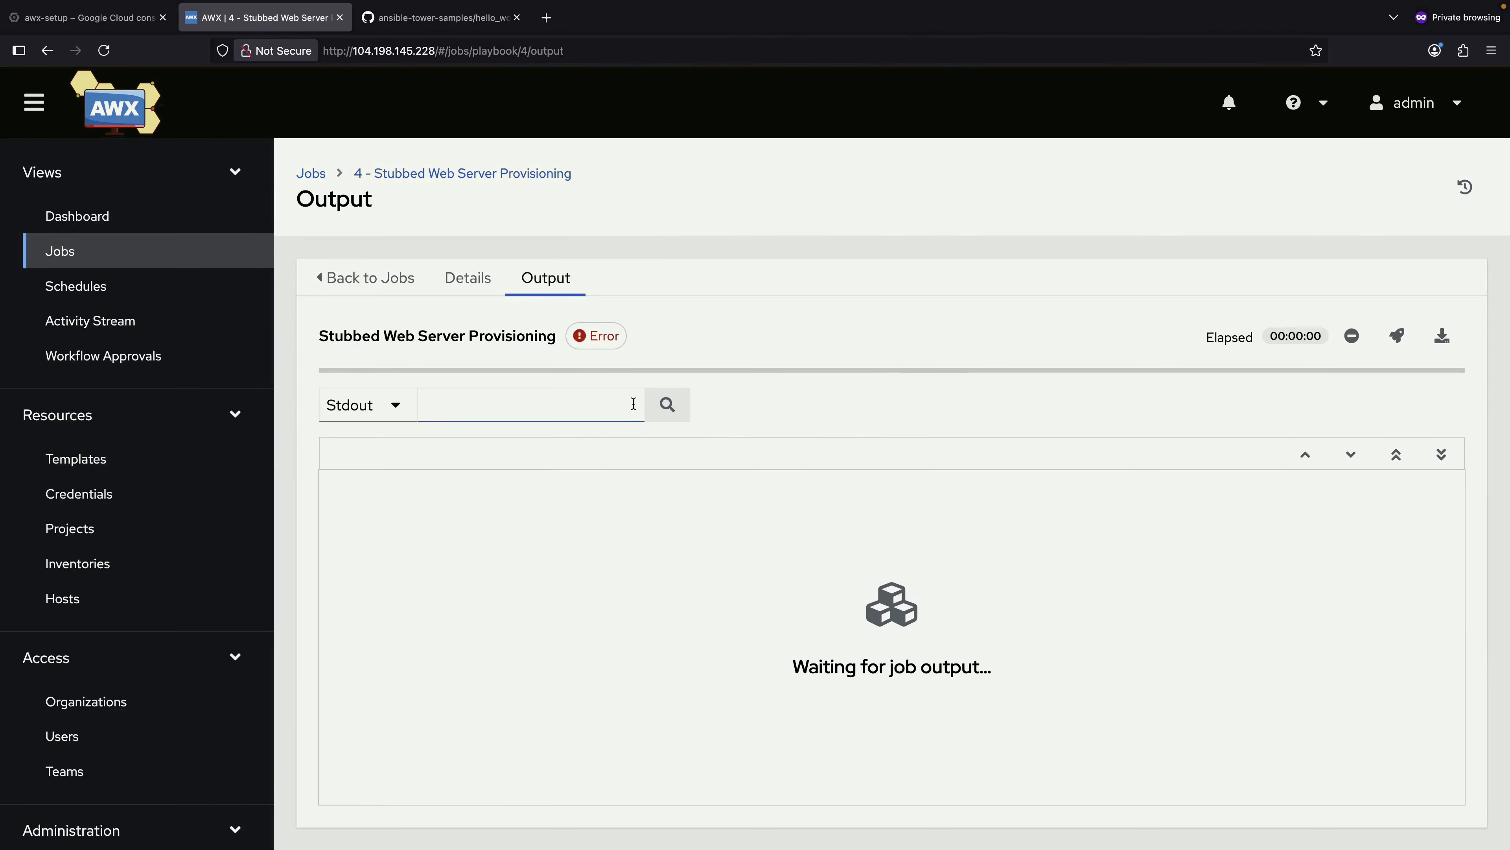
- Examine the launched job's output down to the final error line and highlight the directory path it mentions
{"action": "left_click", "coordinate": [505, 282]}
{"action": "left_click", "coordinate": [559, 284]}
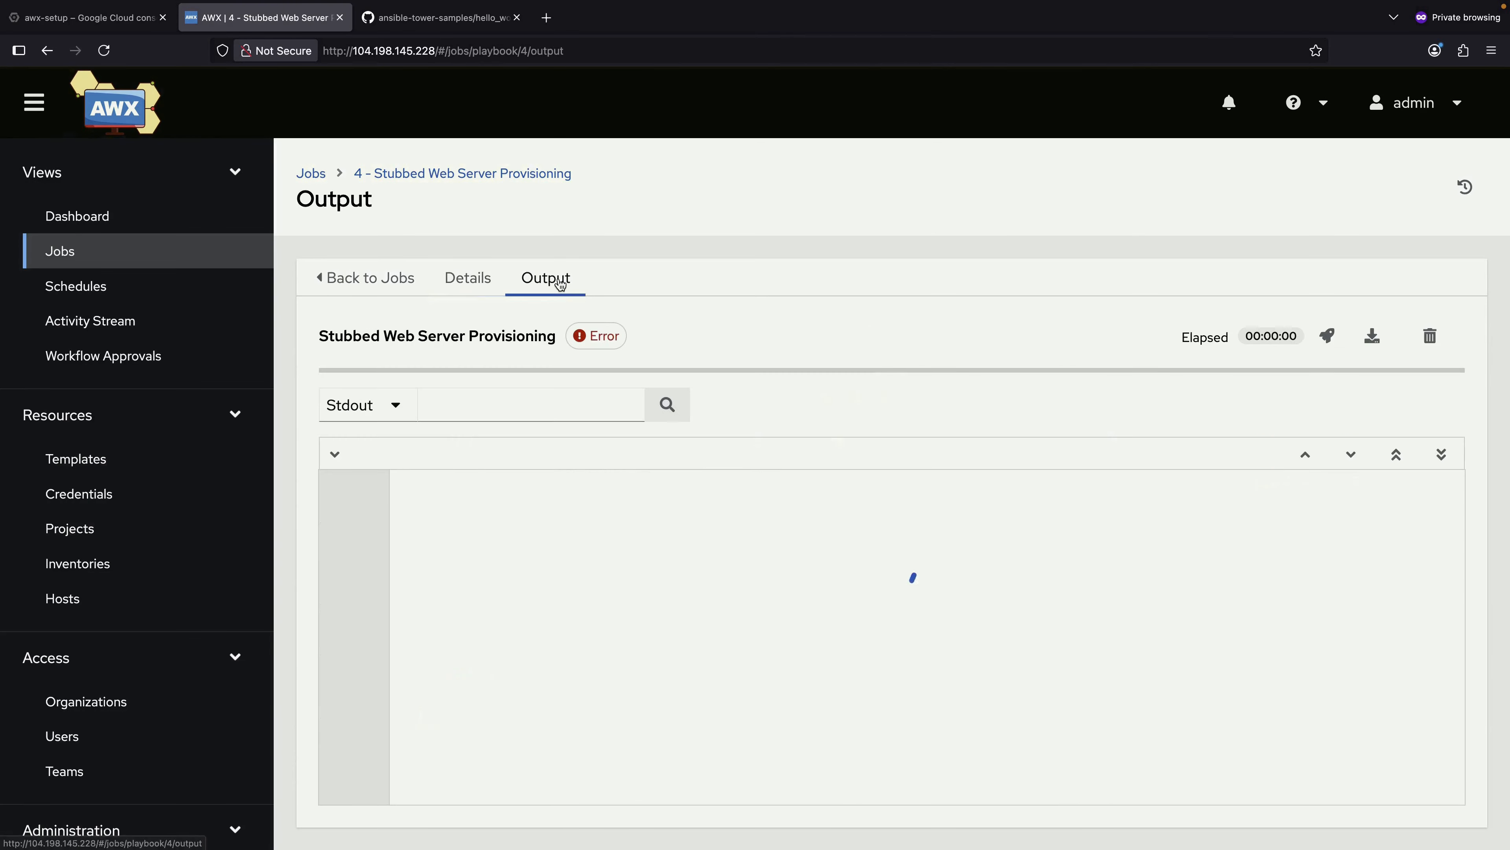
{"action": "scroll", "coordinate": [630, 578], "scroll_direction": "up", "scroll_amount": 1}
{"action": "scroll", "coordinate": [631, 578], "scroll_direction": "down", "scroll_amount": 1}
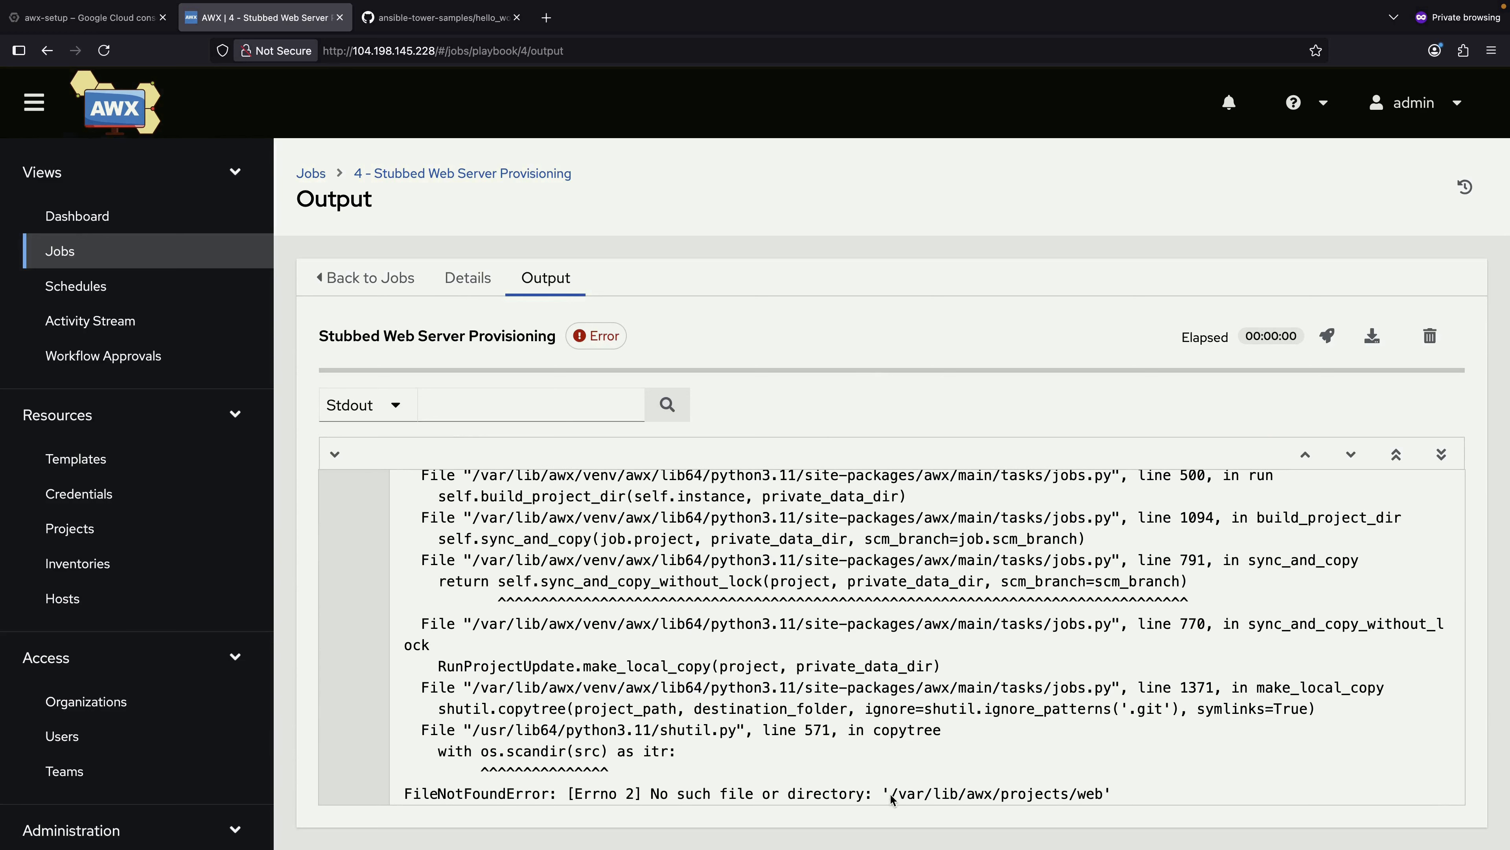
{"action": "left_click_drag", "start_coordinate": [883, 794], "coordinate": [1100, 800]}
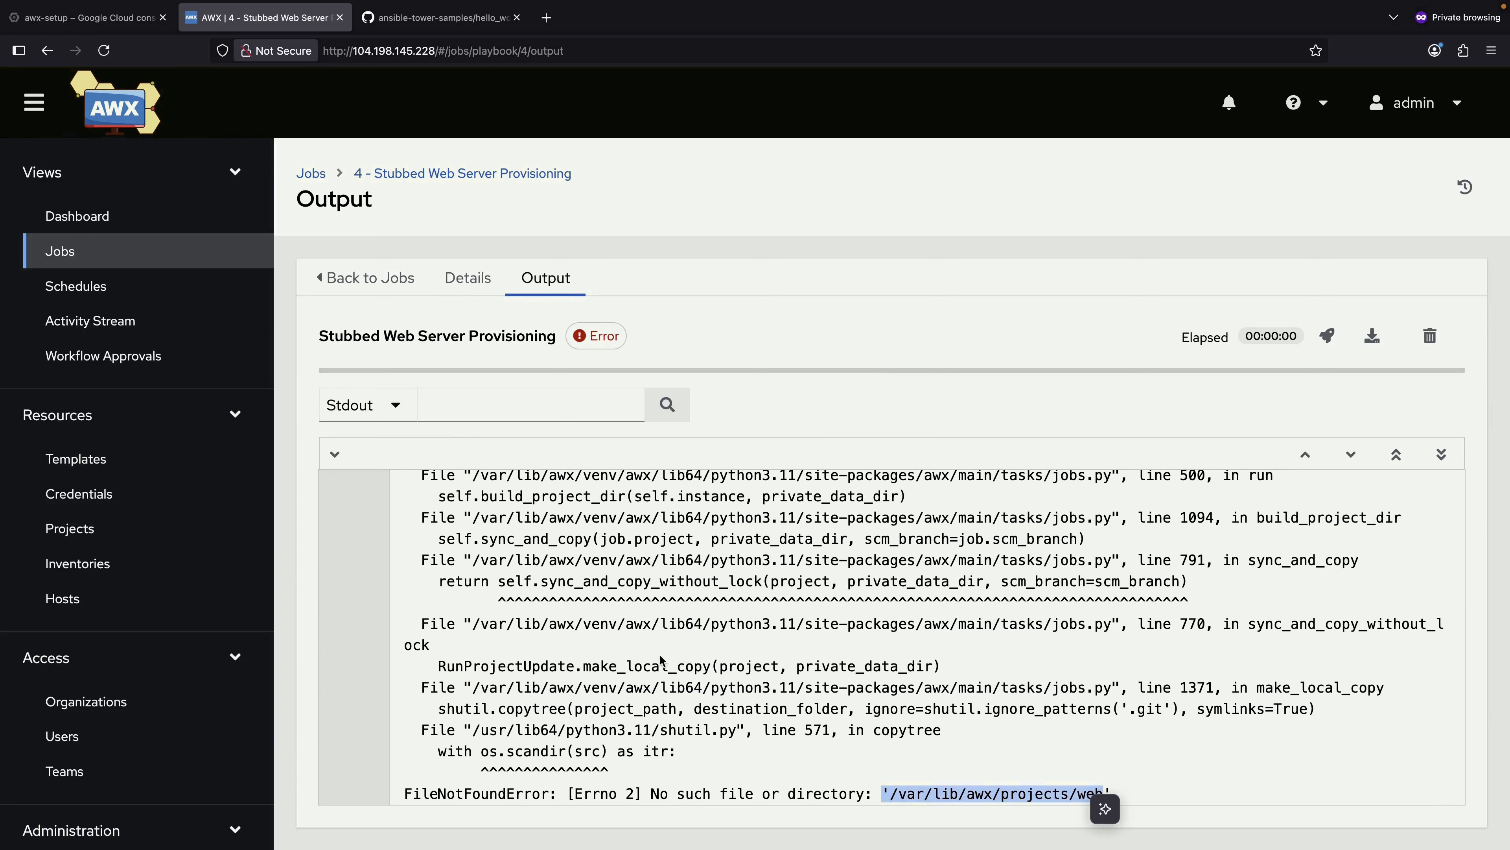
- Switch to Cloud Shell, list the contents and permissions of /var/lib/awx/projects/web, and print /etc/passwd
{"action": "left_click", "coordinate": [89, 17]}
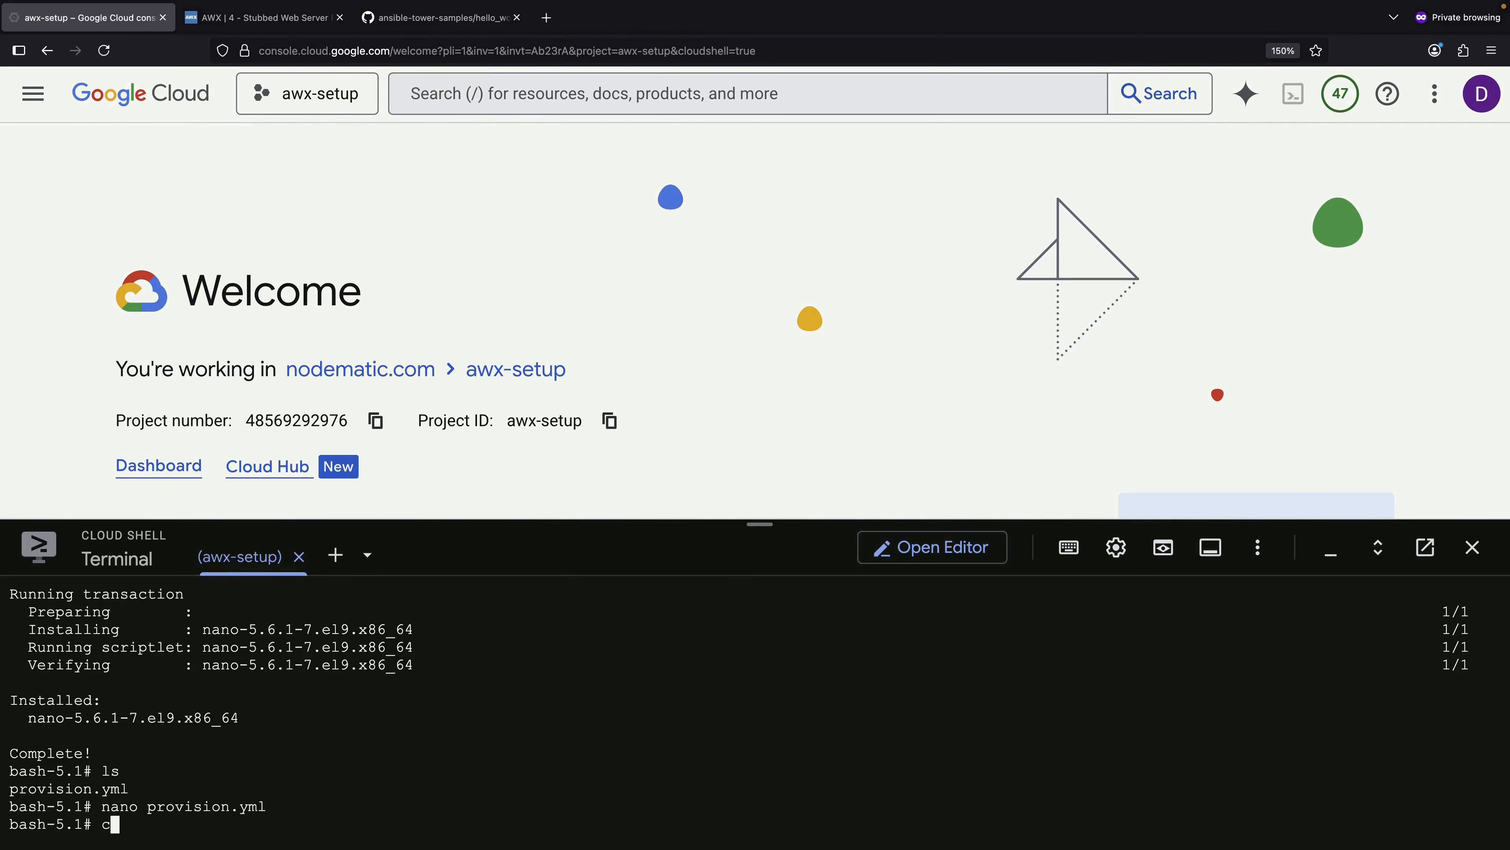
{"action": "type", "text": "cd /var/lib/awx/projects/web"}
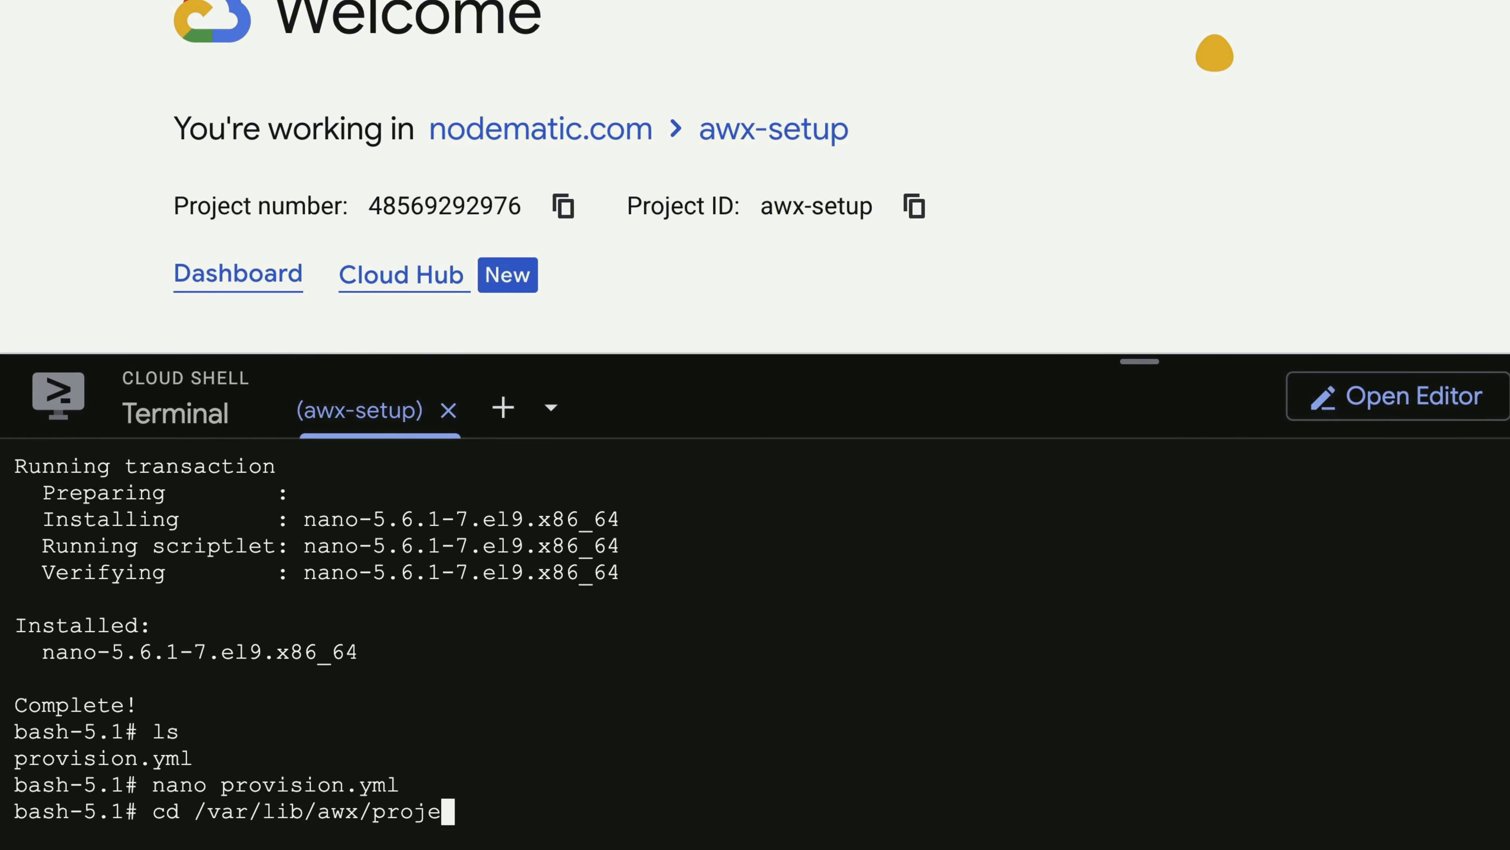
{"action": "key", "text": "Return"}
{"action": "type", "text": "ls"}
{"action": "key", "text": "Return"}
{"action": "type", "text": "ls -lah ."}
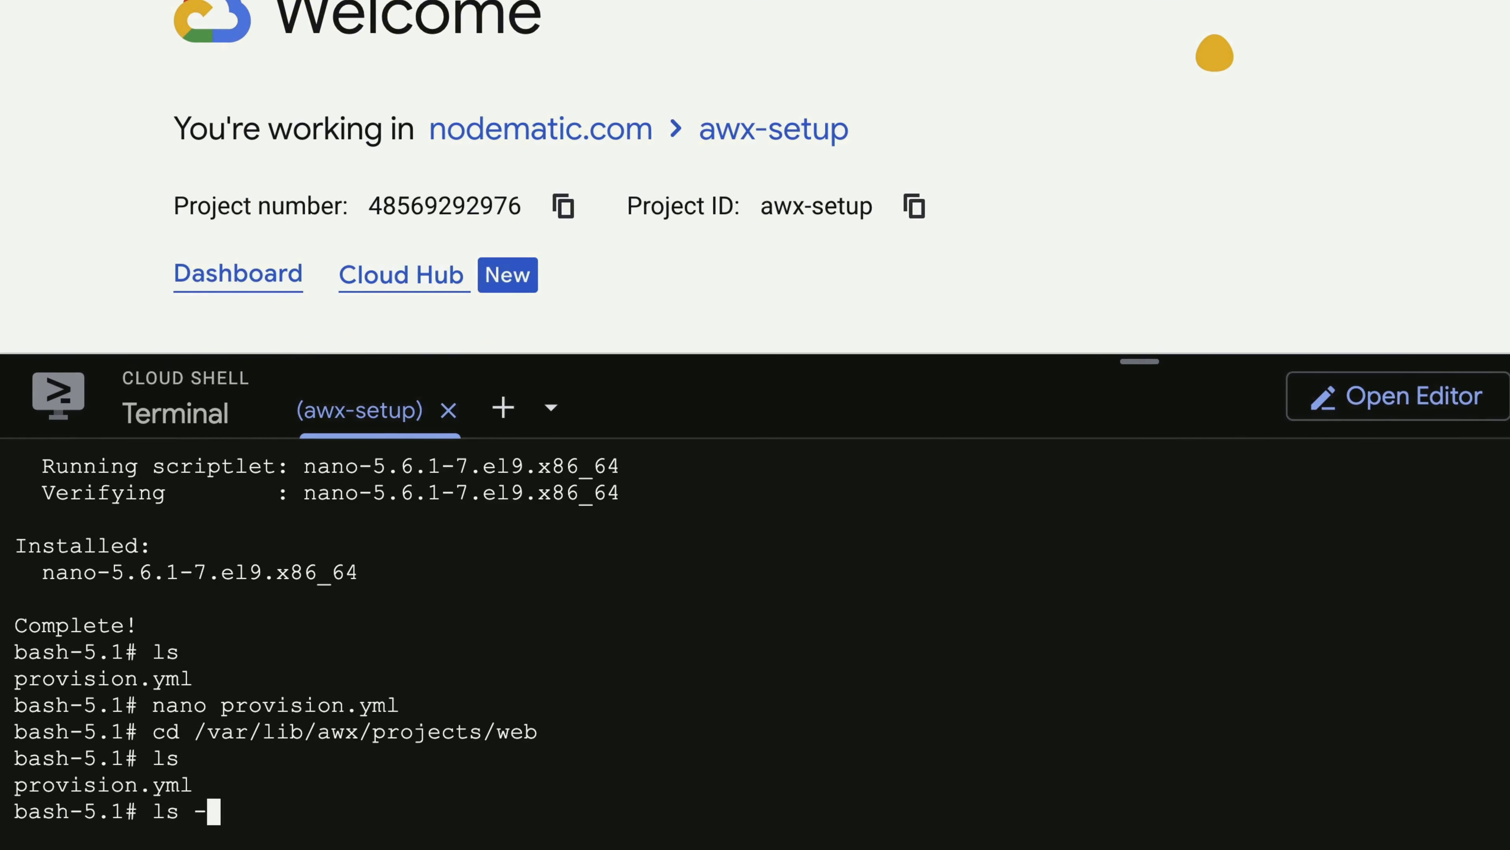
{"action": "key", "text": "Return"}
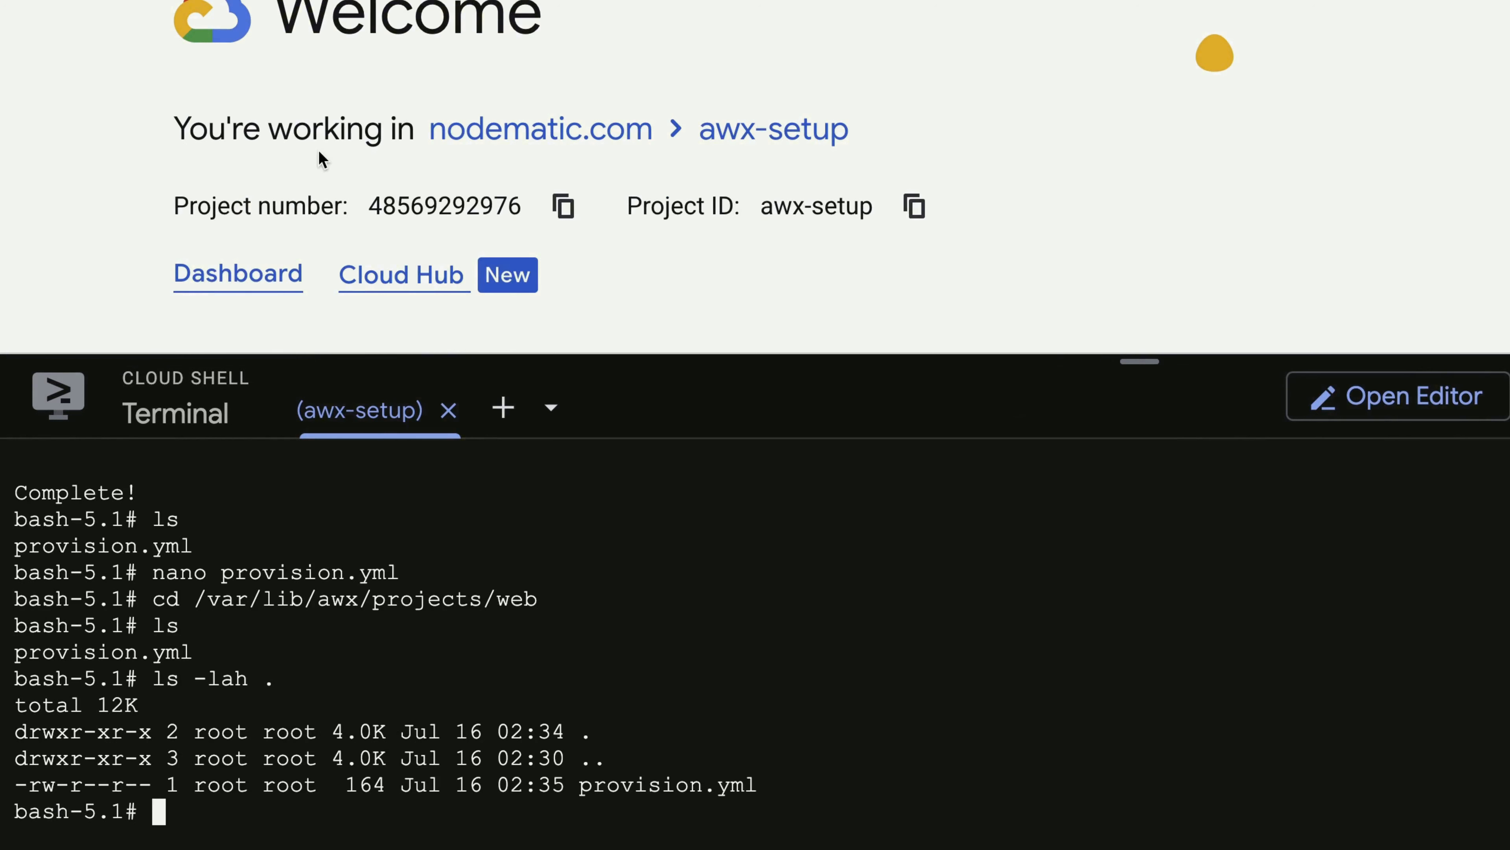
{"action": "type", "text": "cat /etc/pa"}
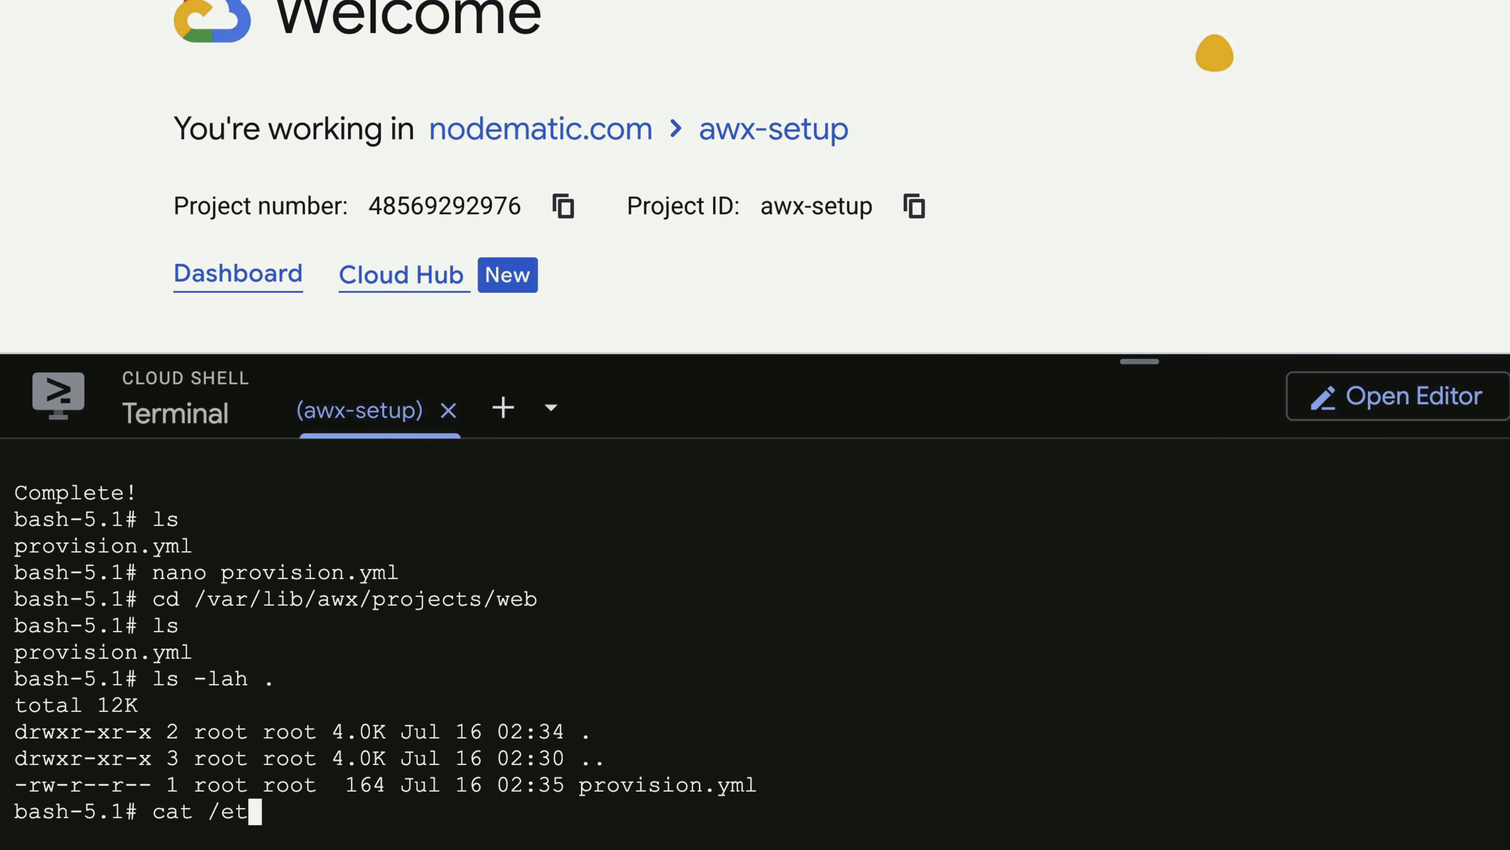
{"action": "type", "text": "ssw"}
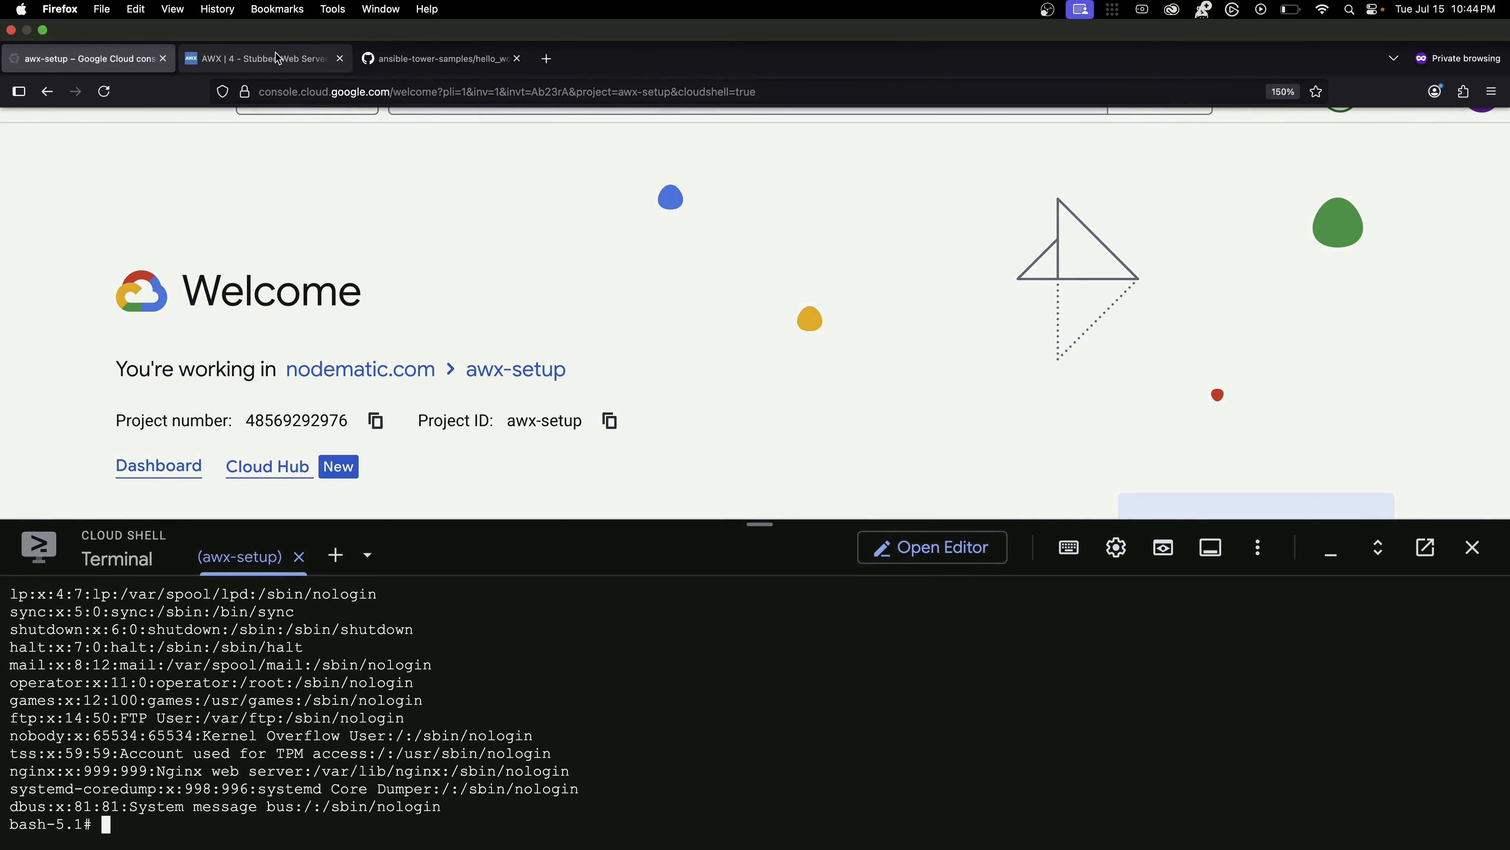
- Switch to AWX, relaunch the failed Stubbed Web Server Provisioning job, and open the new job's output
{"action": "left_click", "coordinate": [277, 61]}
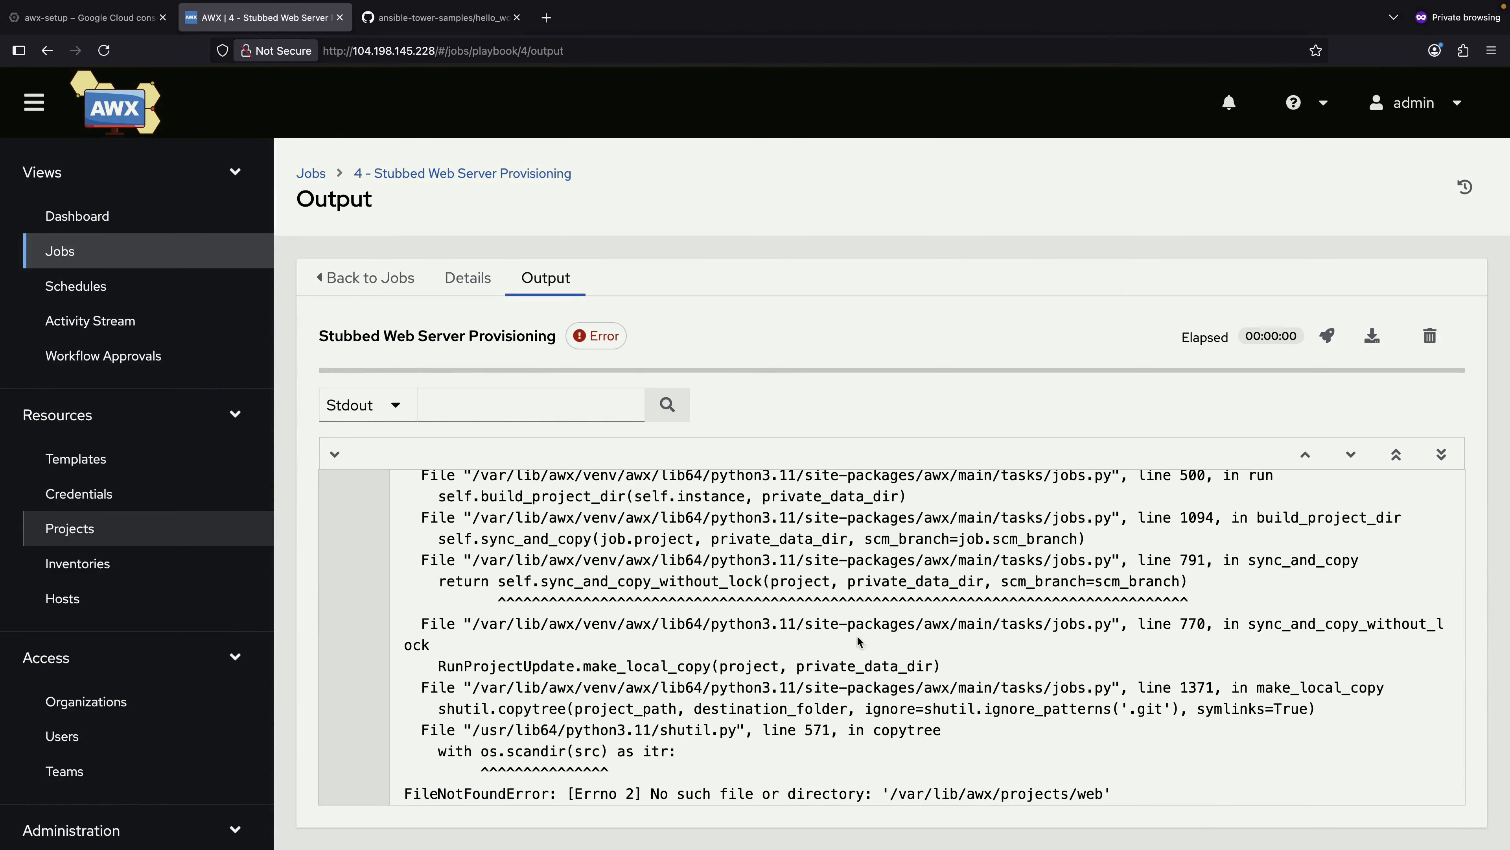
{"action": "left_click", "coordinate": [1329, 337]}
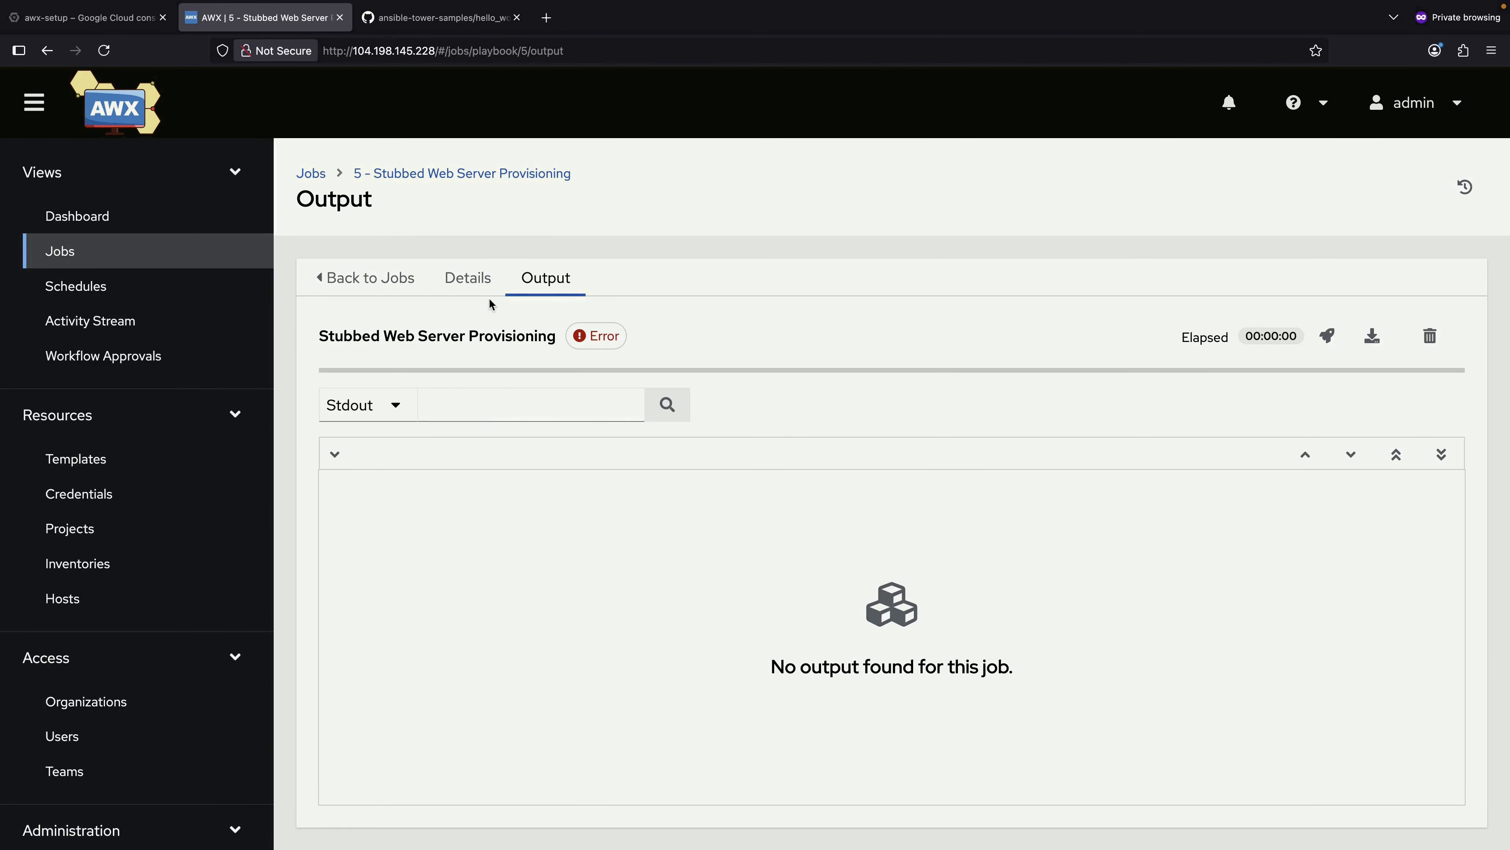
{"action": "left_click", "coordinate": [479, 283]}
{"action": "left_click", "coordinate": [546, 281]}
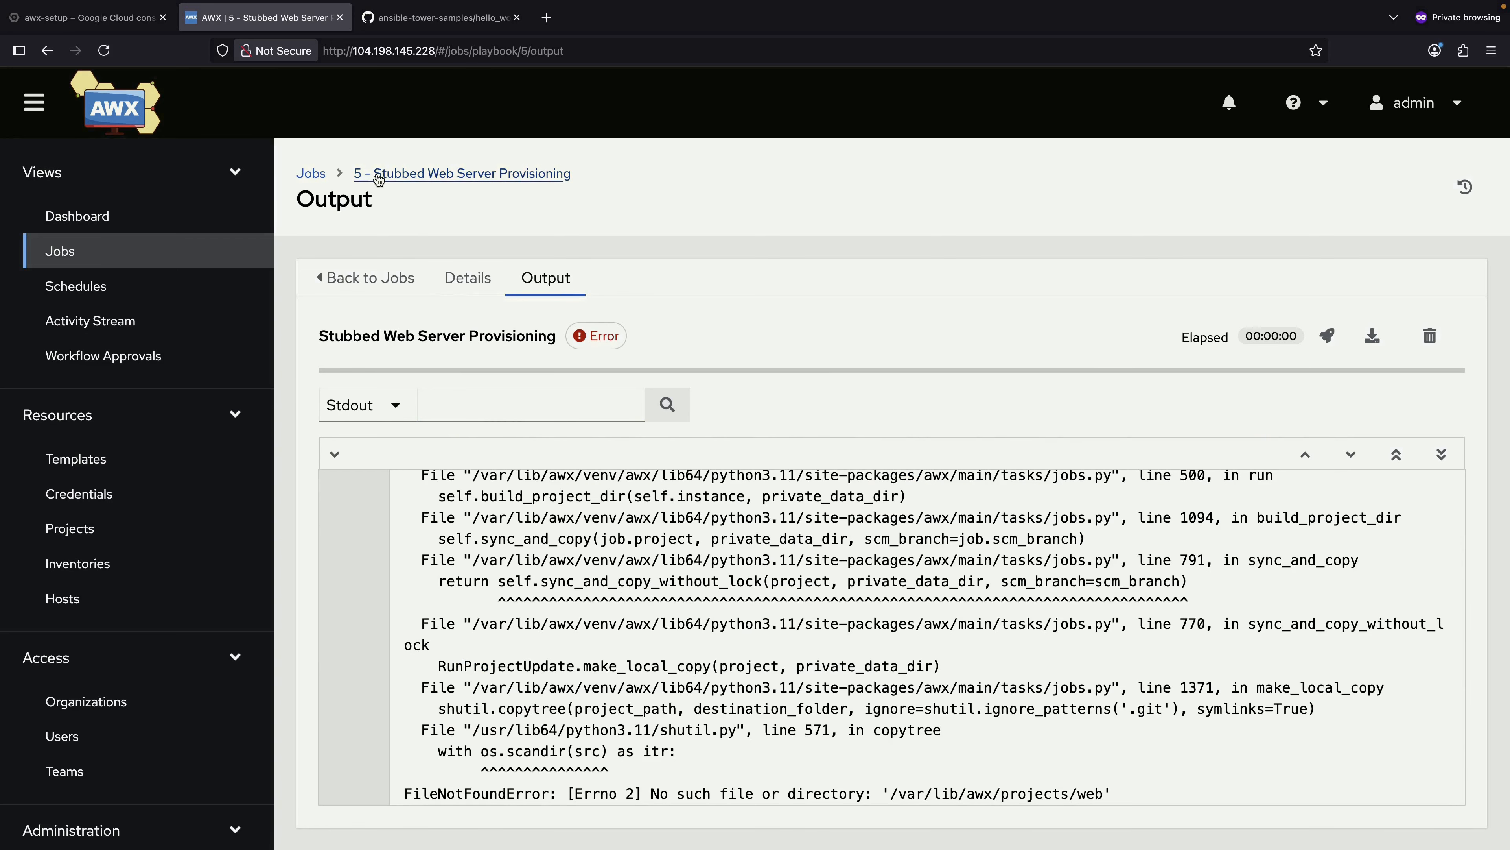
{"action": "left_click", "coordinate": [311, 173]}
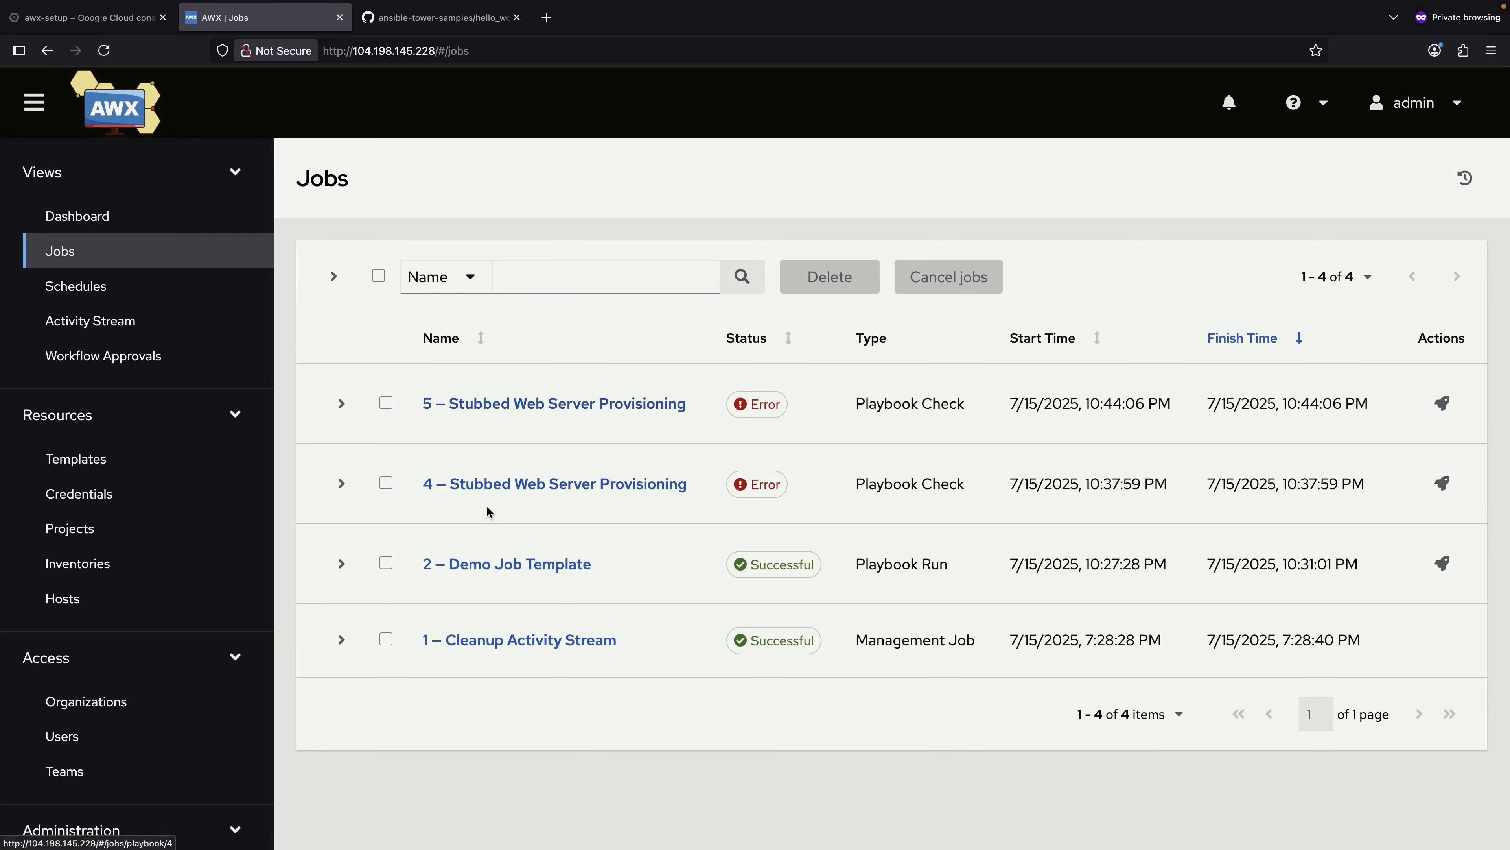
{"action": "left_click", "coordinate": [493, 406]}
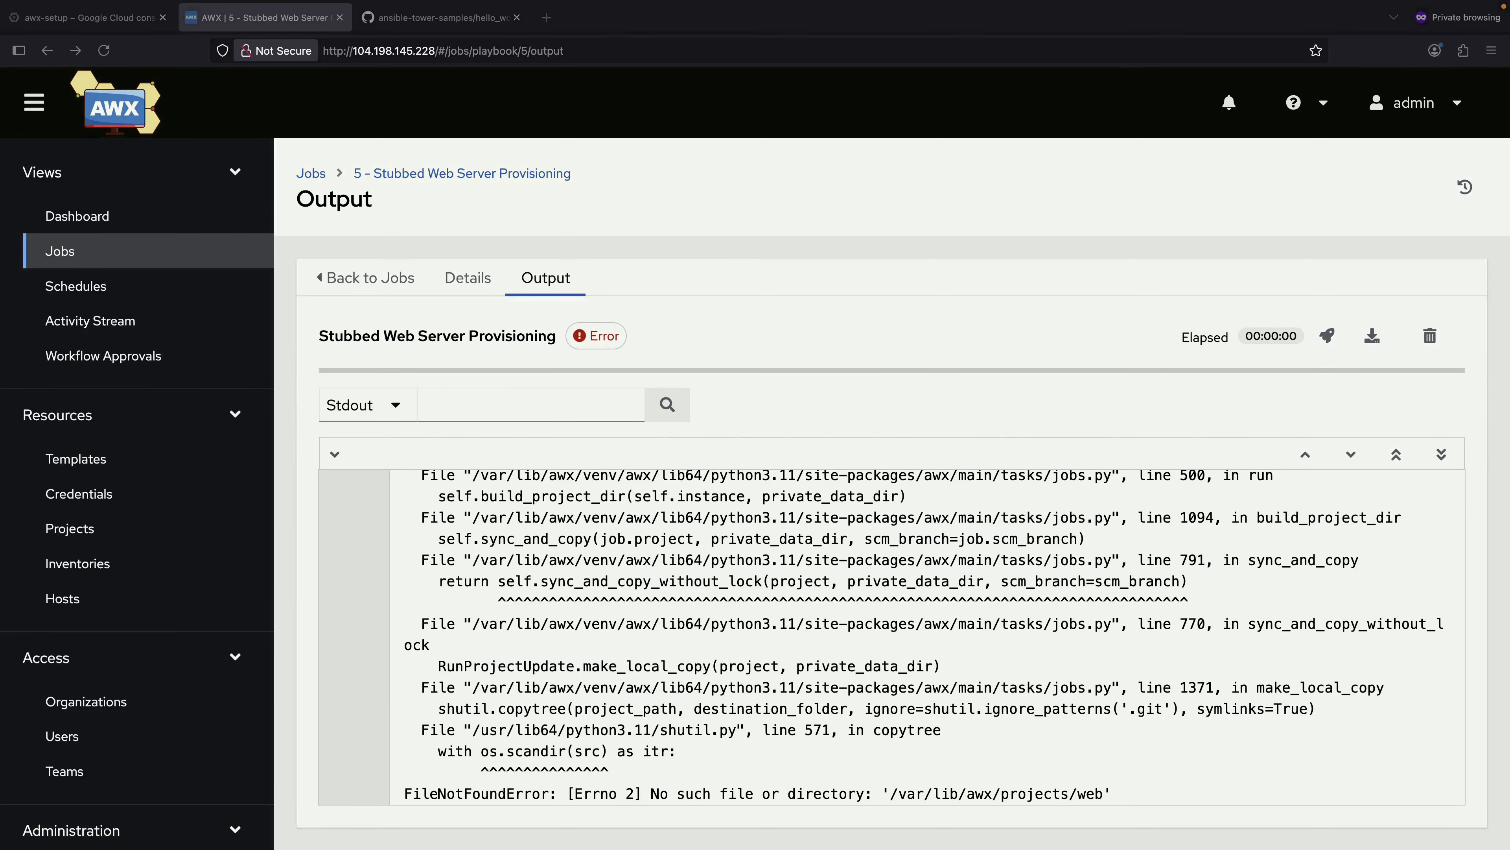
- Open a second Cloud Shell terminal session and list the Kubernetes pods with kubectl
{"action": "left_click", "coordinate": [83, 24]}
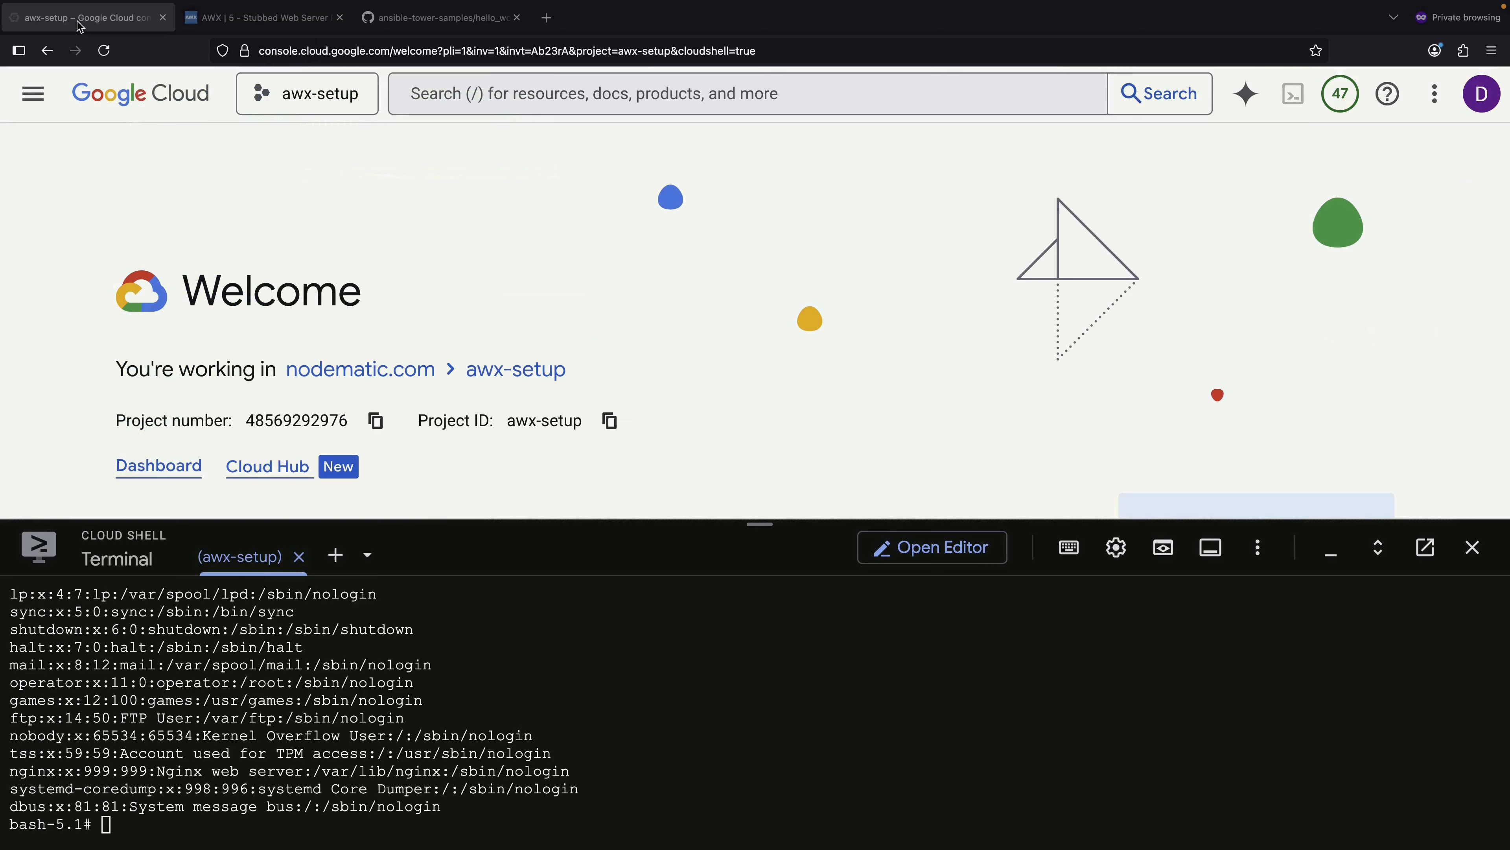
{"action": "left_click", "coordinate": [334, 553]}
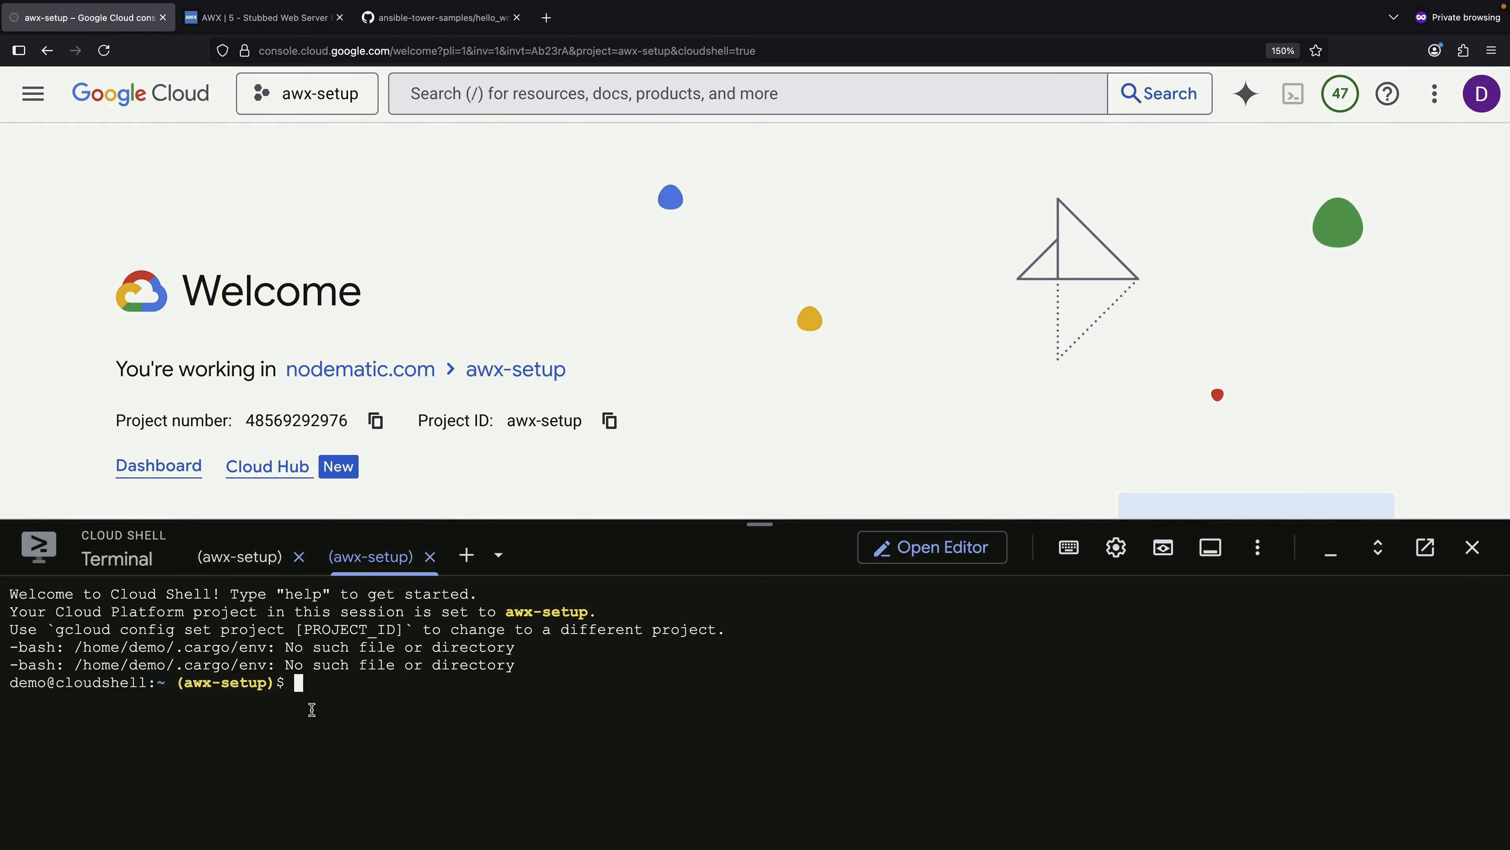
{"action": "type", "text": "kubectl get pods "}
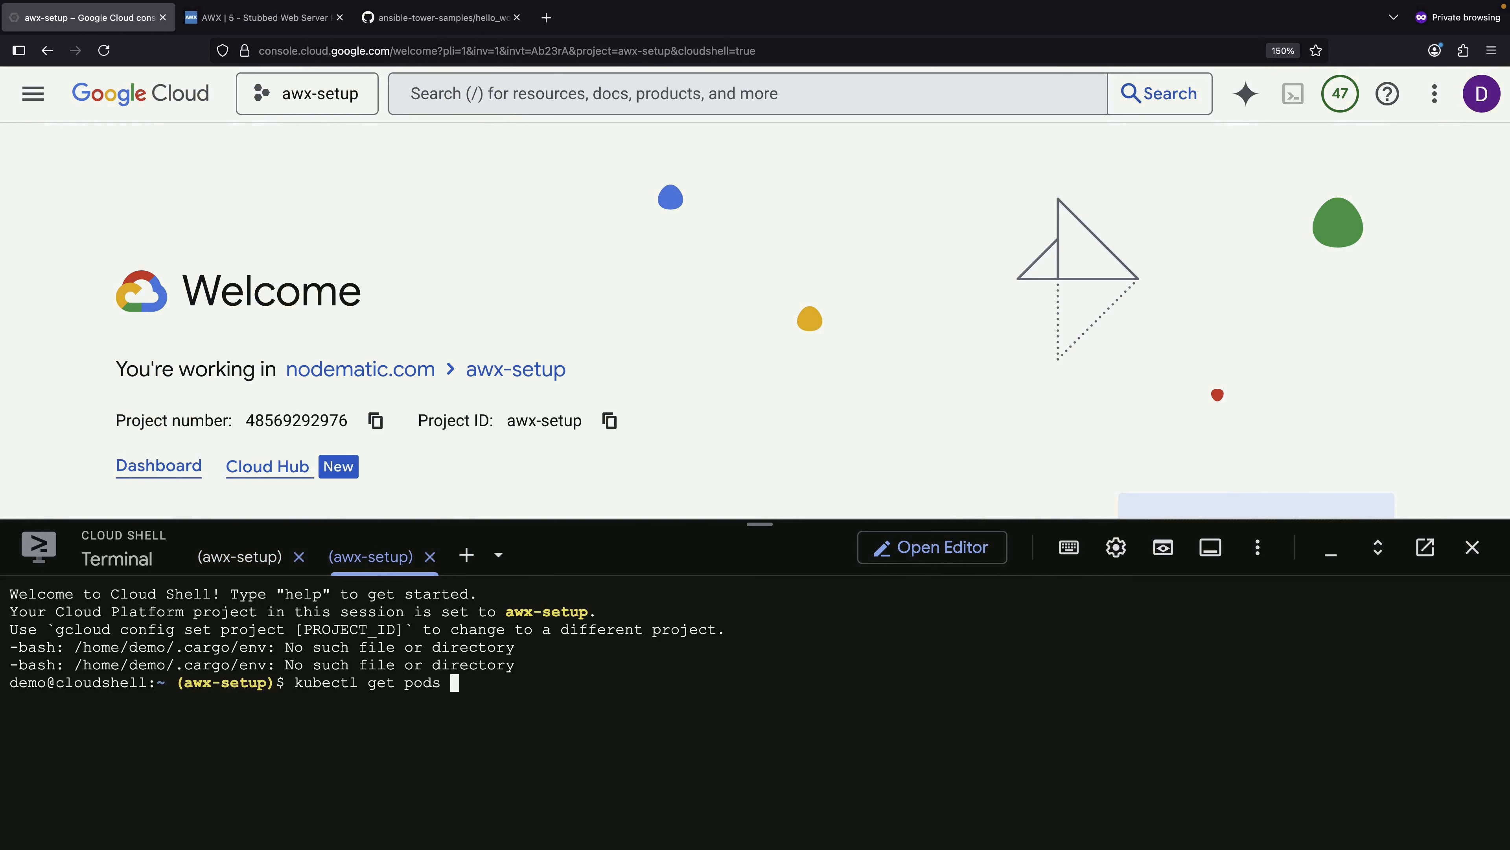
{"action": "type", "text": "-"}
{"action": "key", "text": "BackSpace"}
{"action": "key", "text": "Return"}
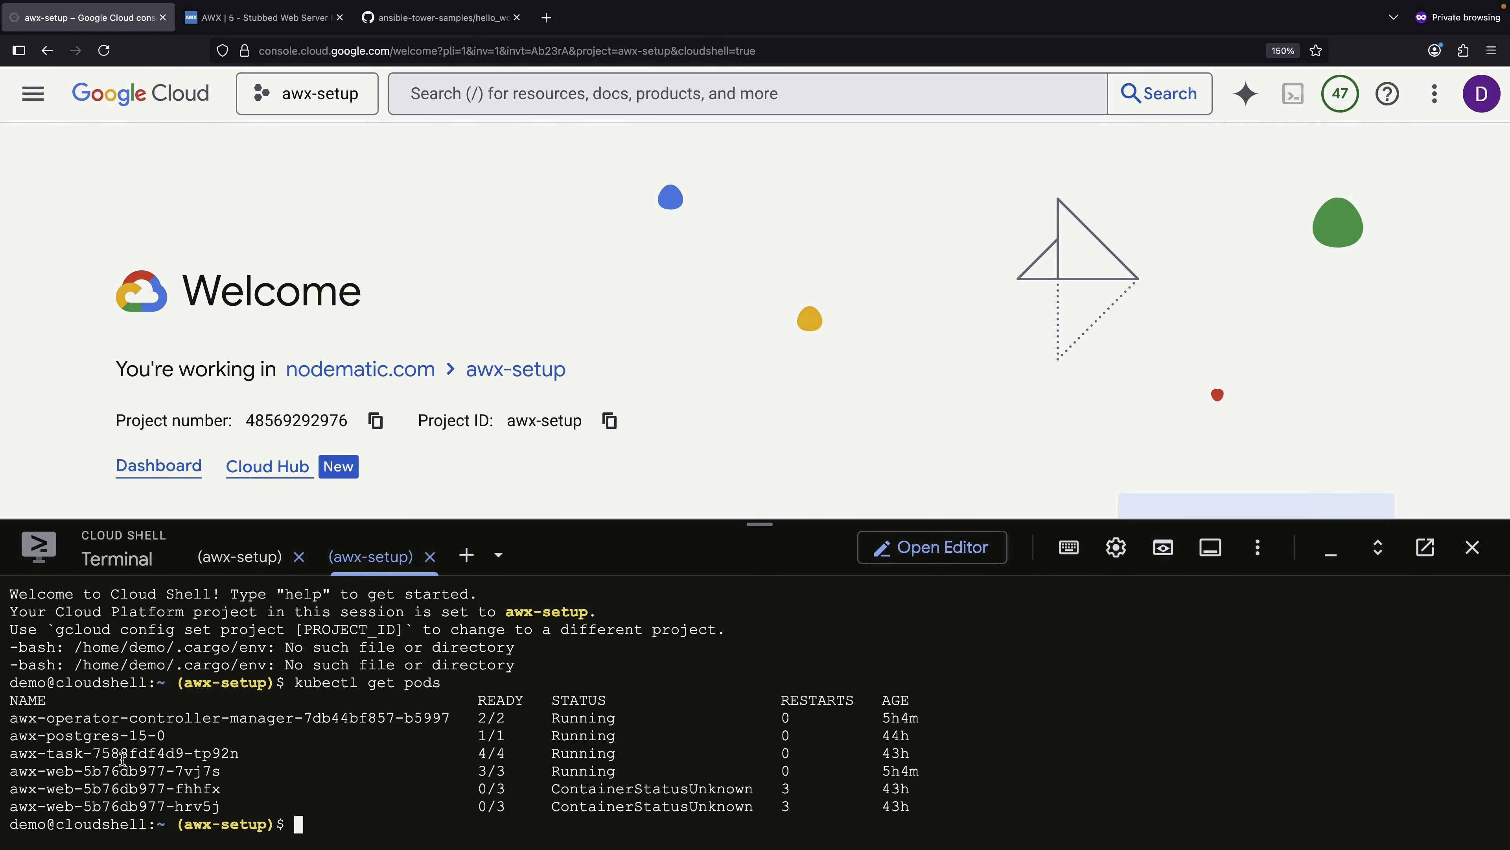
- Start an interactive bash shell in the awx-task-7588fdf4d9-tp92n pod using kubectl exec
{"action": "double_click", "coordinate": [122, 759]}
{"action": "key", "text": "super+c"}
{"action": "type", "text": "kubectl exec -it"}
{"action": "key", "text": "super+v"}
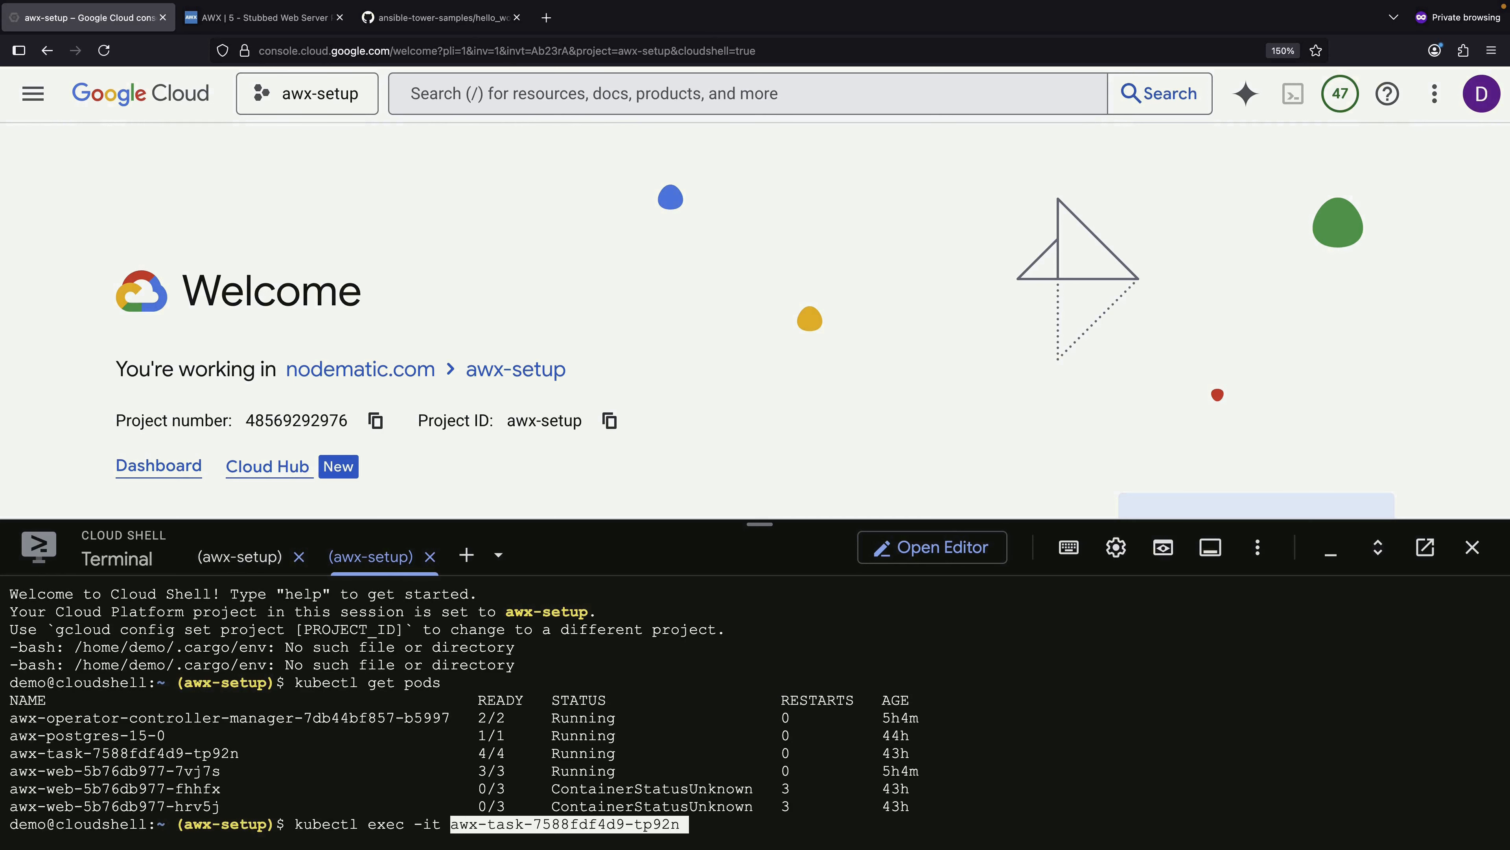
{"action": "type", "text": "-- bash"}
{"action": "key", "text": "Return"}
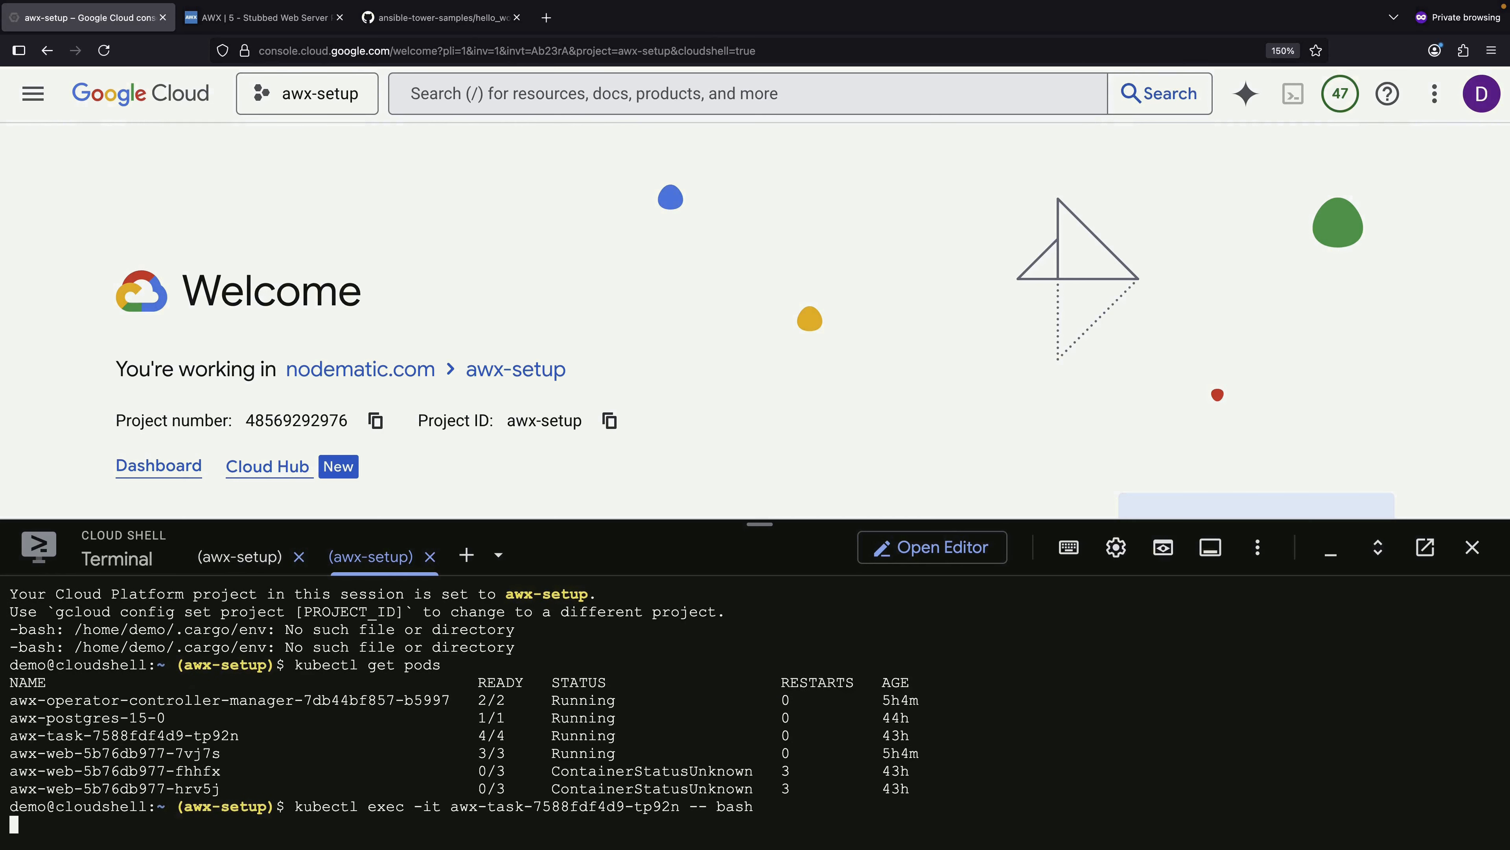
- Change to /var/lib/awx inside the task pod, listing the directory contents along the way
{"action": "type", "text": "ls"}
{"action": "key", "text": "Return"}
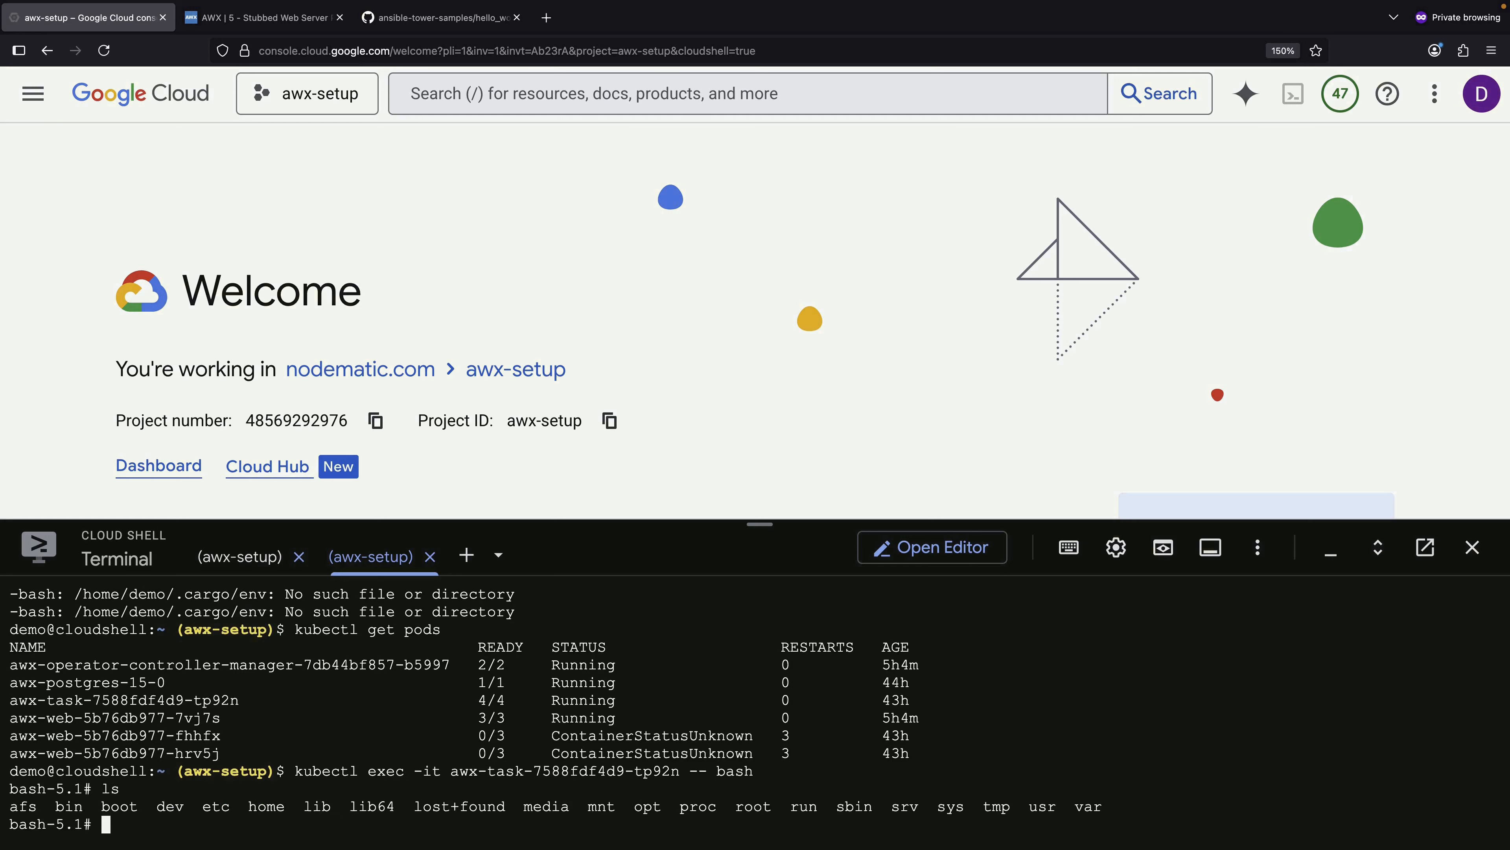
{"action": "type", "text": "cd /var/lib"}
{"action": "key", "text": "Return"}
{"action": "type", "text": "ls"}
{"action": "key", "text": "Return"}
{"action": "type", "text": "c"}
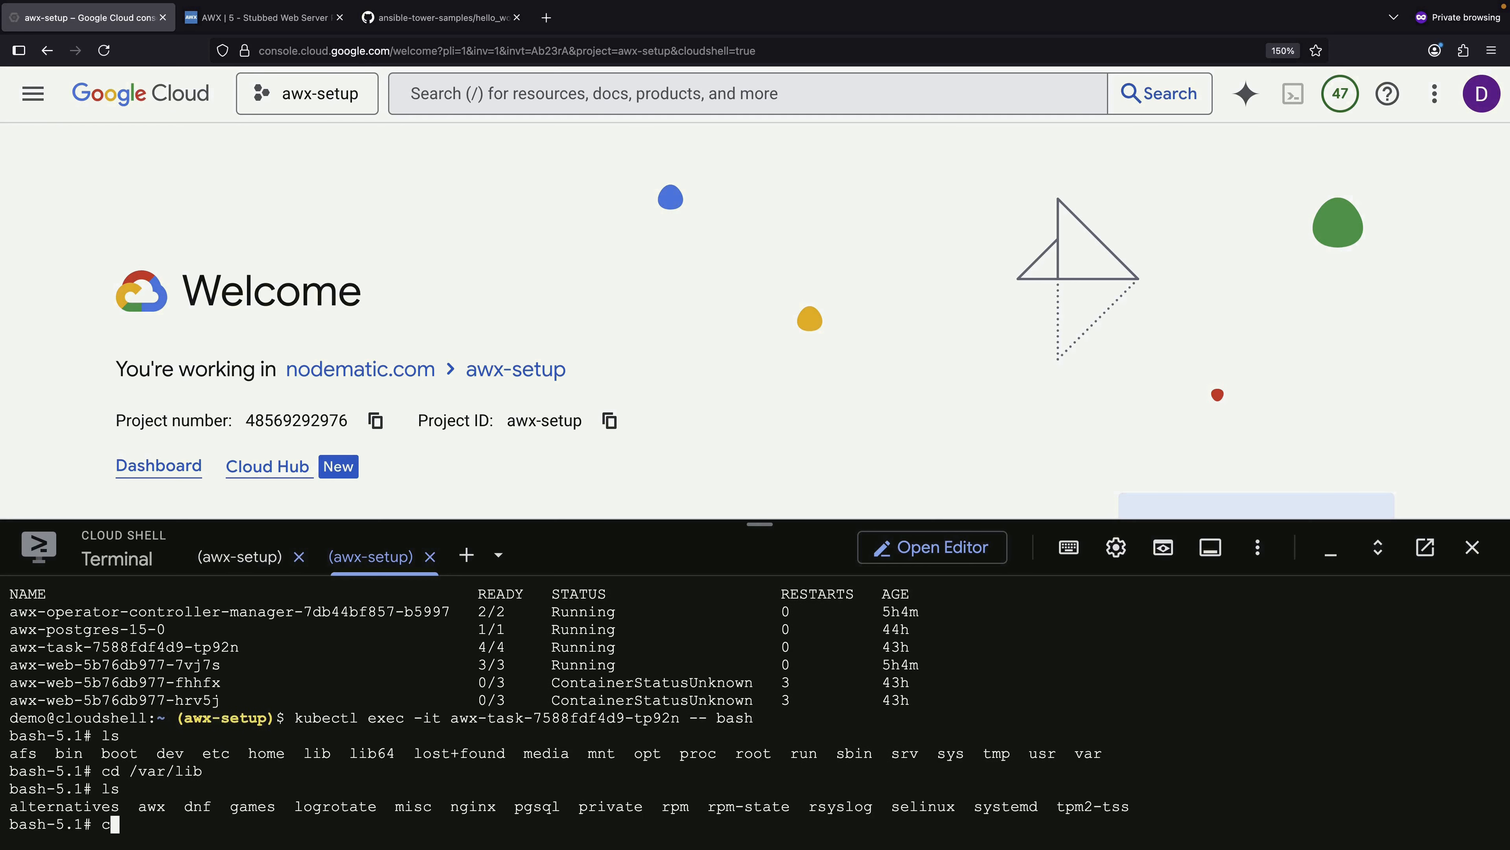
{"action": "type", "text": "d awx"}
{"action": "key", "text": "Return"}
{"action": "type", "text": "ls"}
{"action": "key", "text": "Return"}
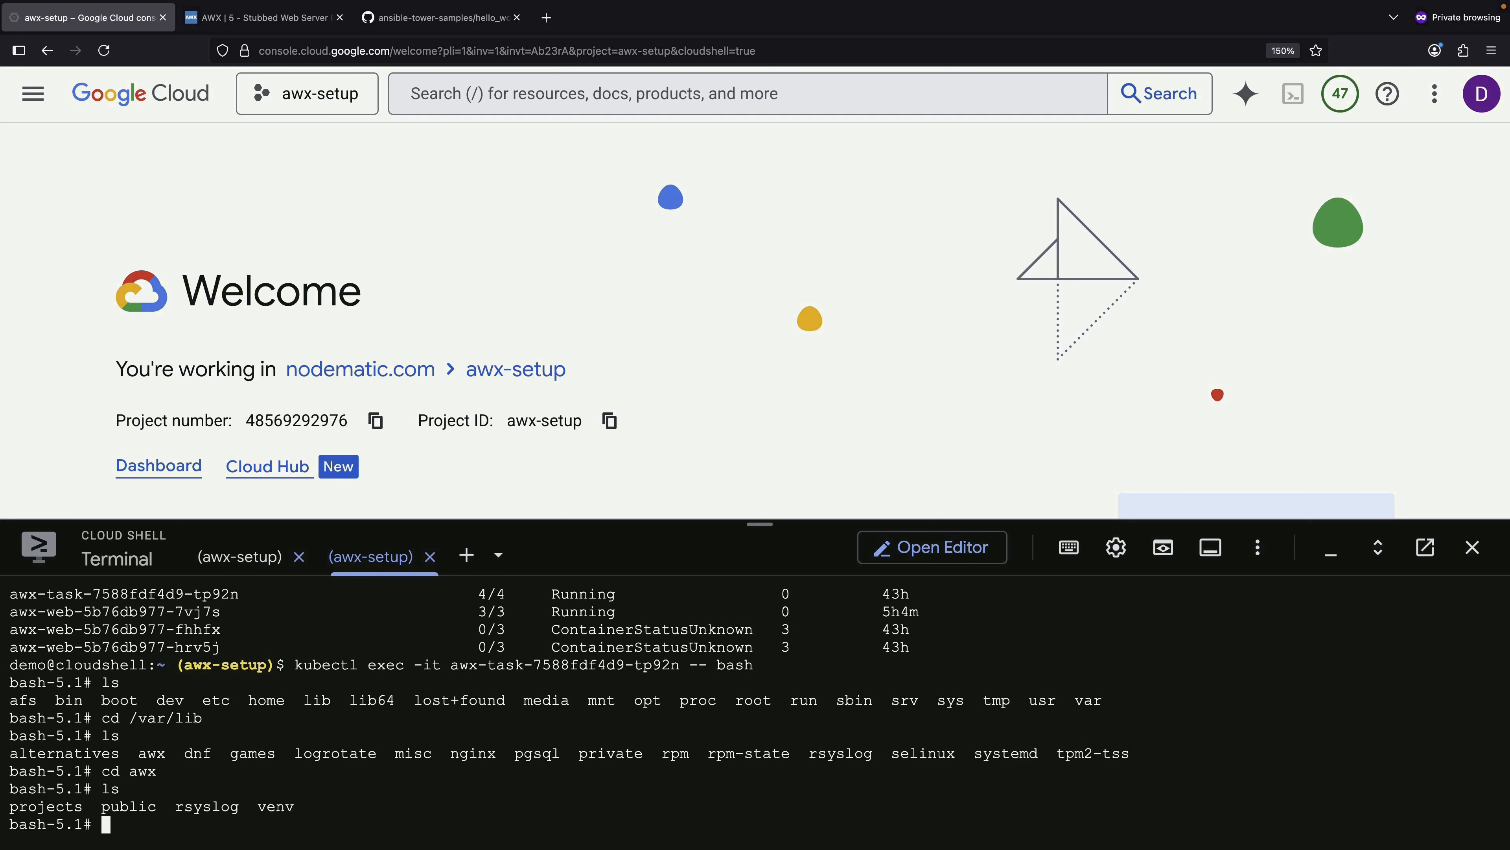
- Enter the projects directory, list its contents, and create a directory named web in it
{"action": "type", "text": "mkdir"}
{"action": "key", "text": "ctrl+c"}
{"action": "type", "text": "cd projects/"}
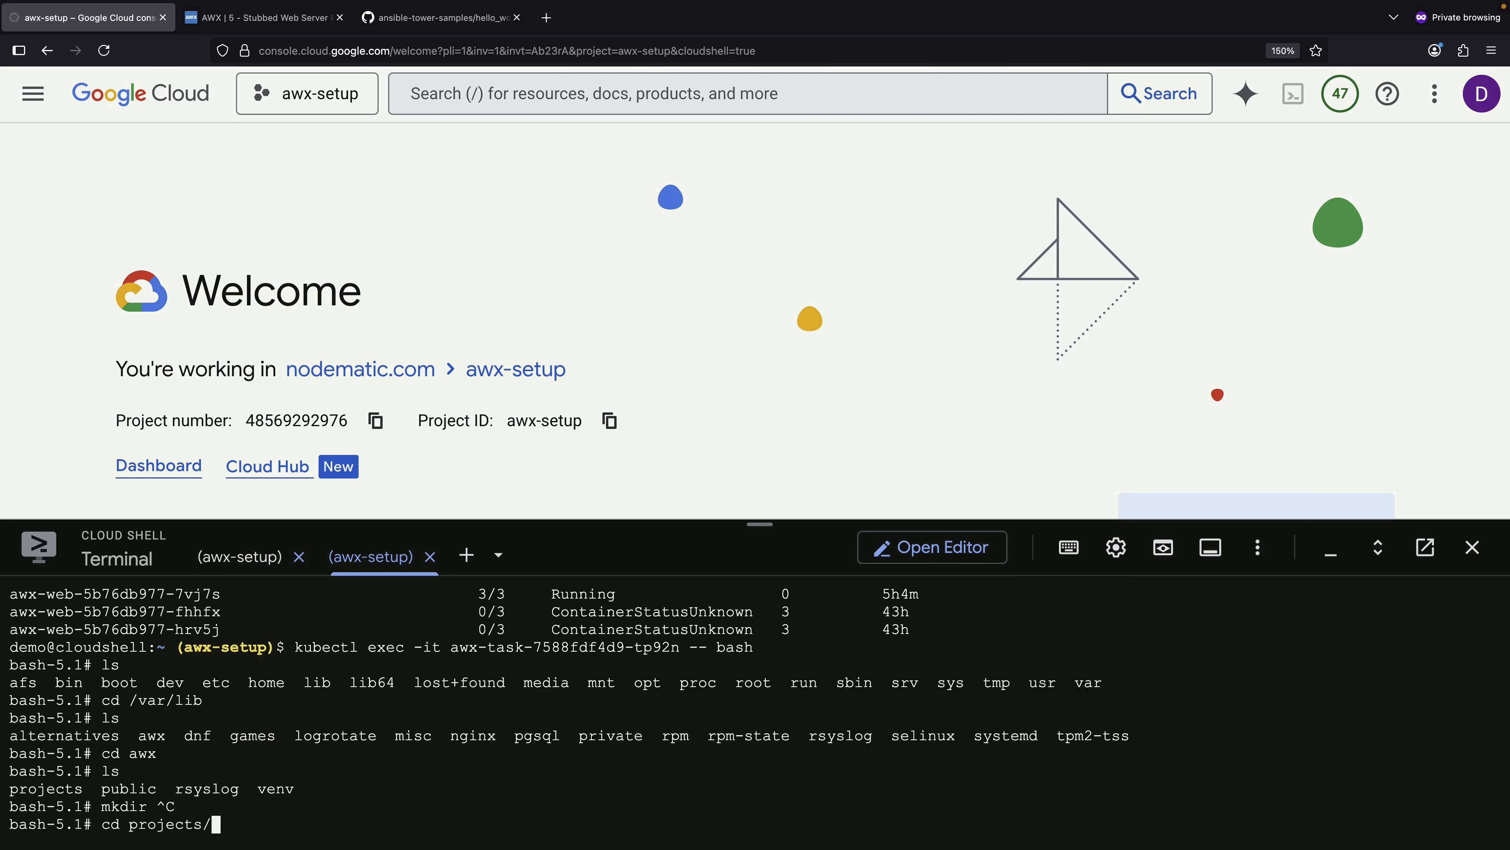
{"action": "key", "text": "Return"}
{"action": "type", "text": "ls"}
{"action": "key", "text": "Return"}
{"action": "type", "text": "mkdir web"}
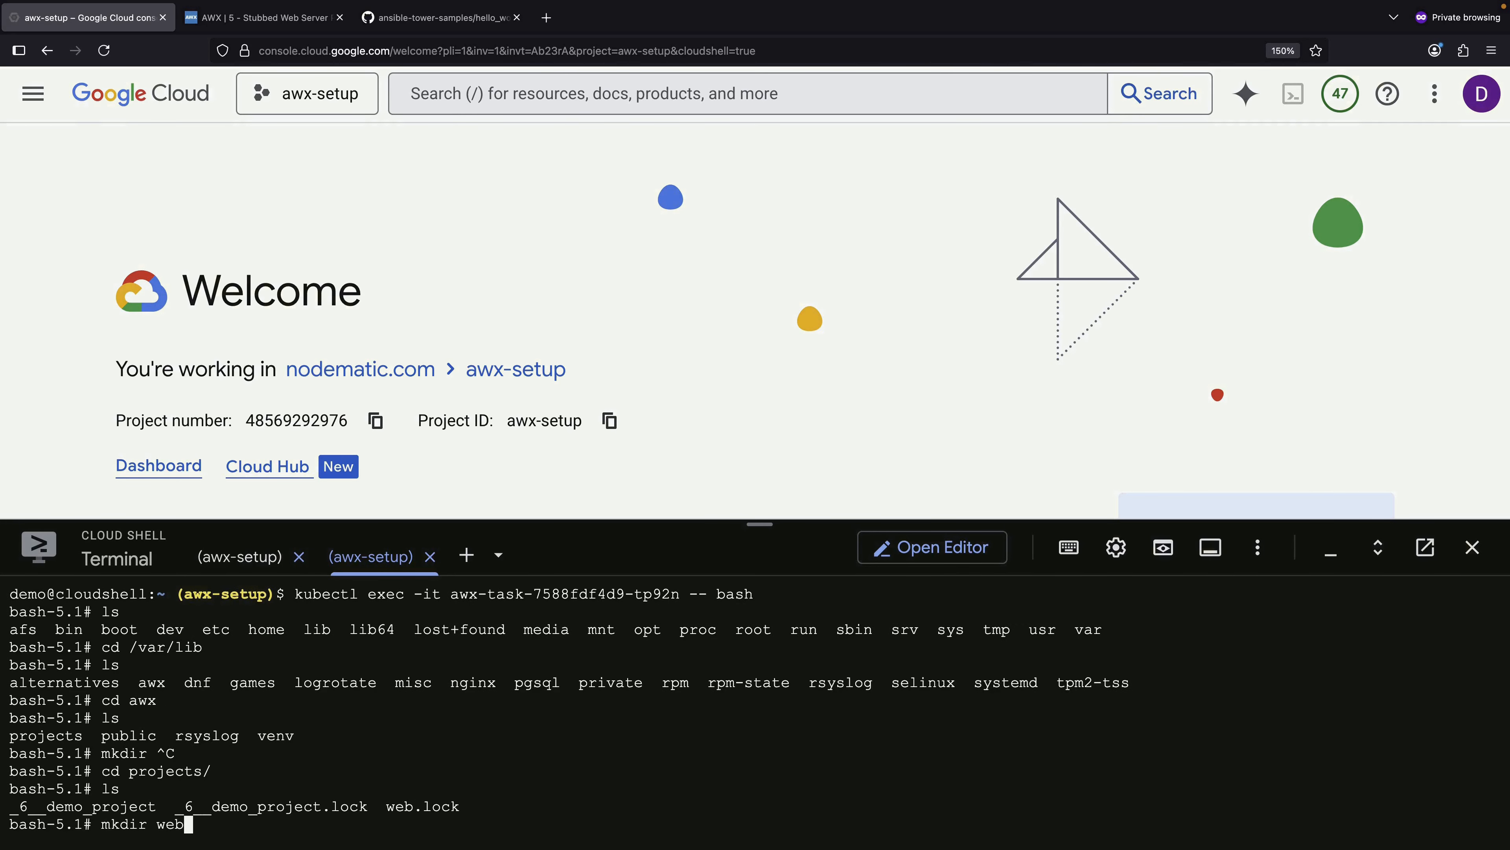
{"action": "key", "text": "ctrl+c"}
{"action": "type", "text": "mkdir web"}
{"action": "key", "text": "Return"}
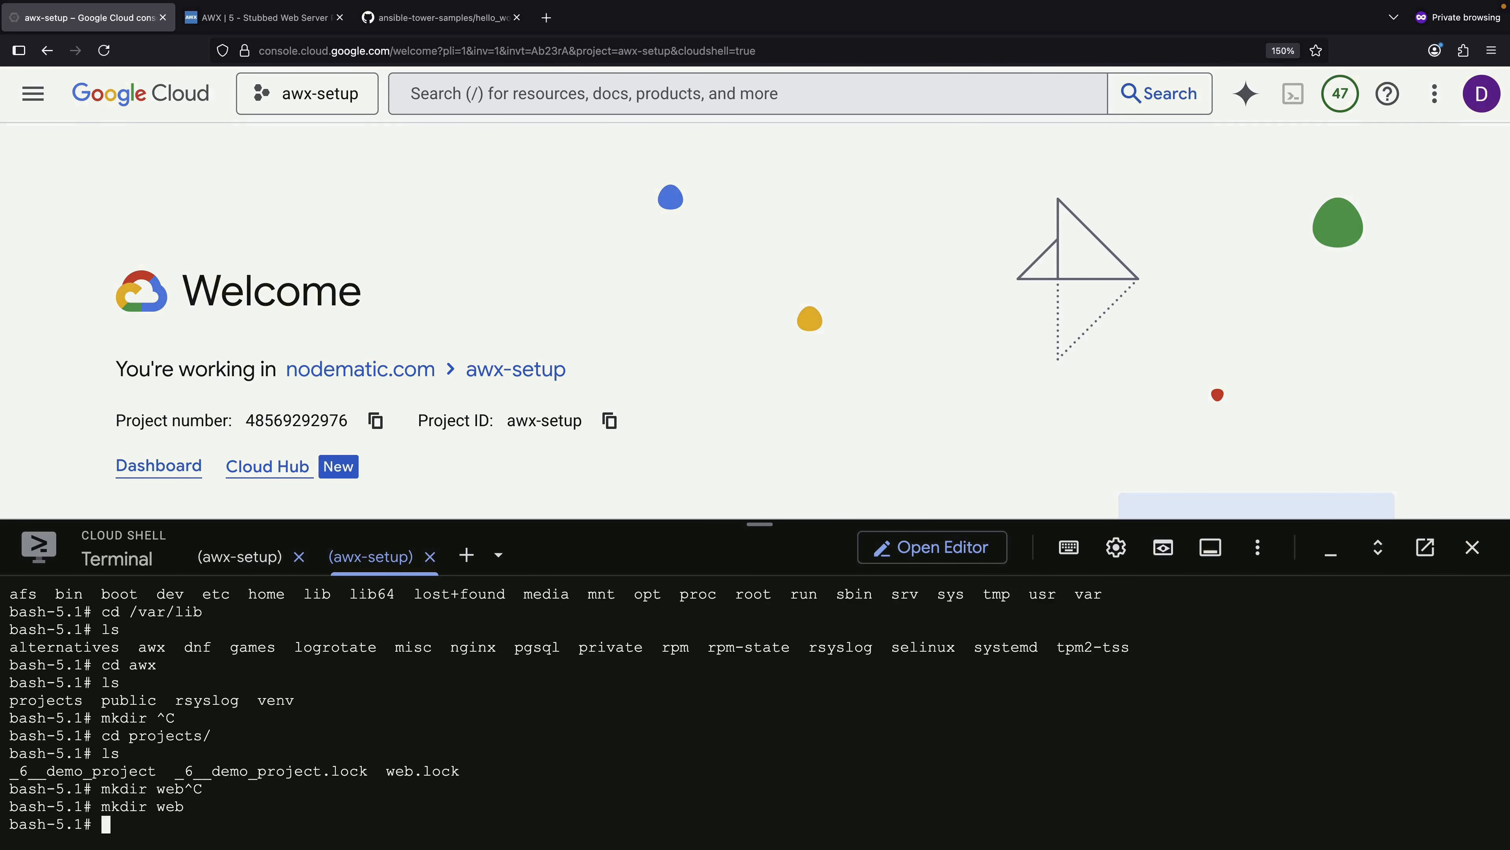
- Change into the web directory and create an empty provision.yml file
{"action": "type", "text": "cd !$"}
{"action": "key", "text": "Return"}
{"action": "type", "text": "touch provision.yml"}
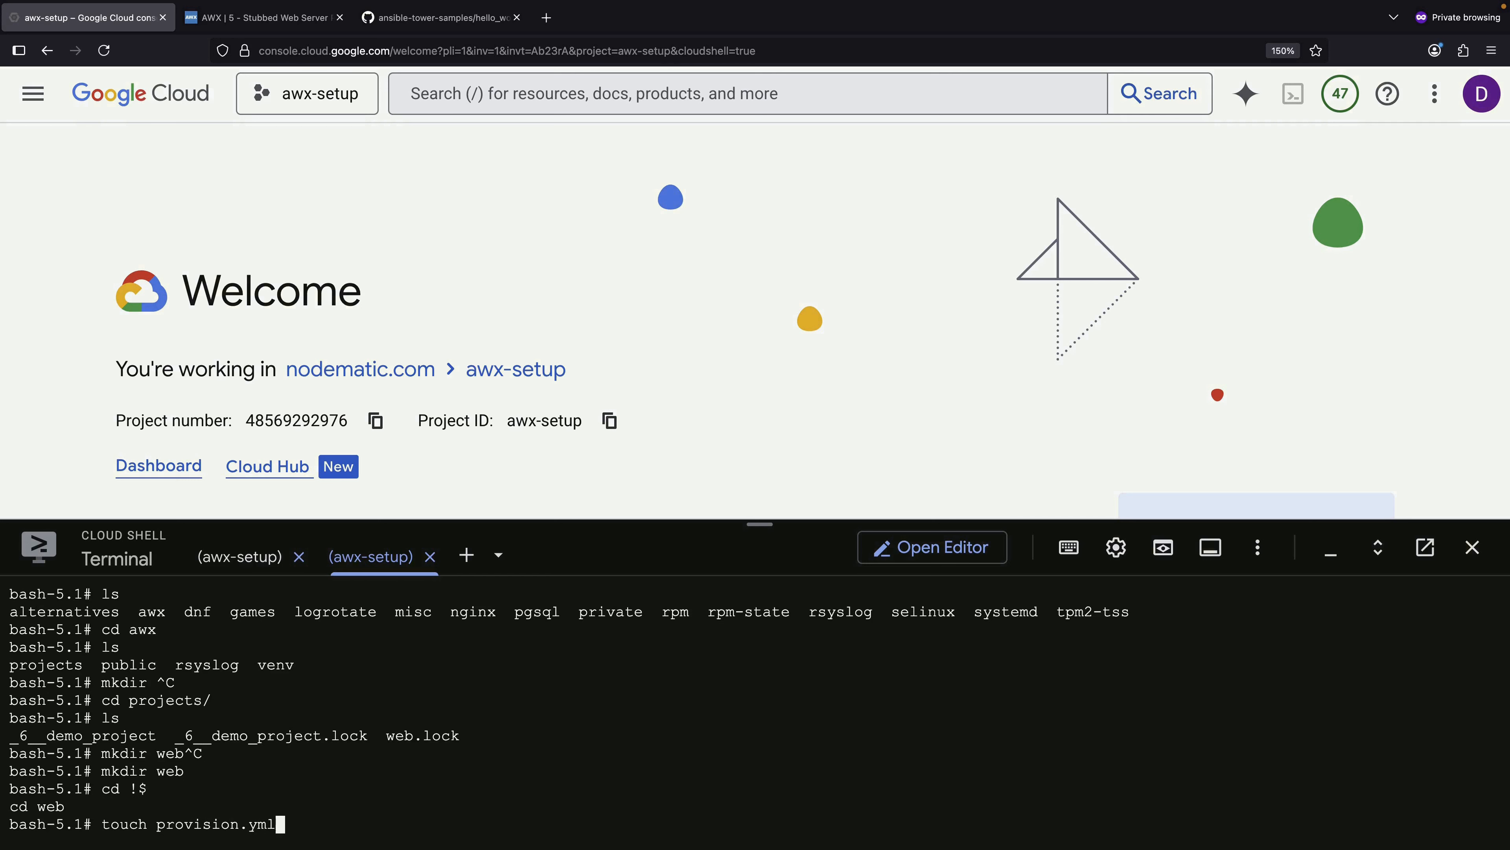
{"action": "key", "text": "Return"}
- Try to open provision.yml in nano, and install the nano package with yum in the task pod
{"action": "type", "text": "nano !$"}
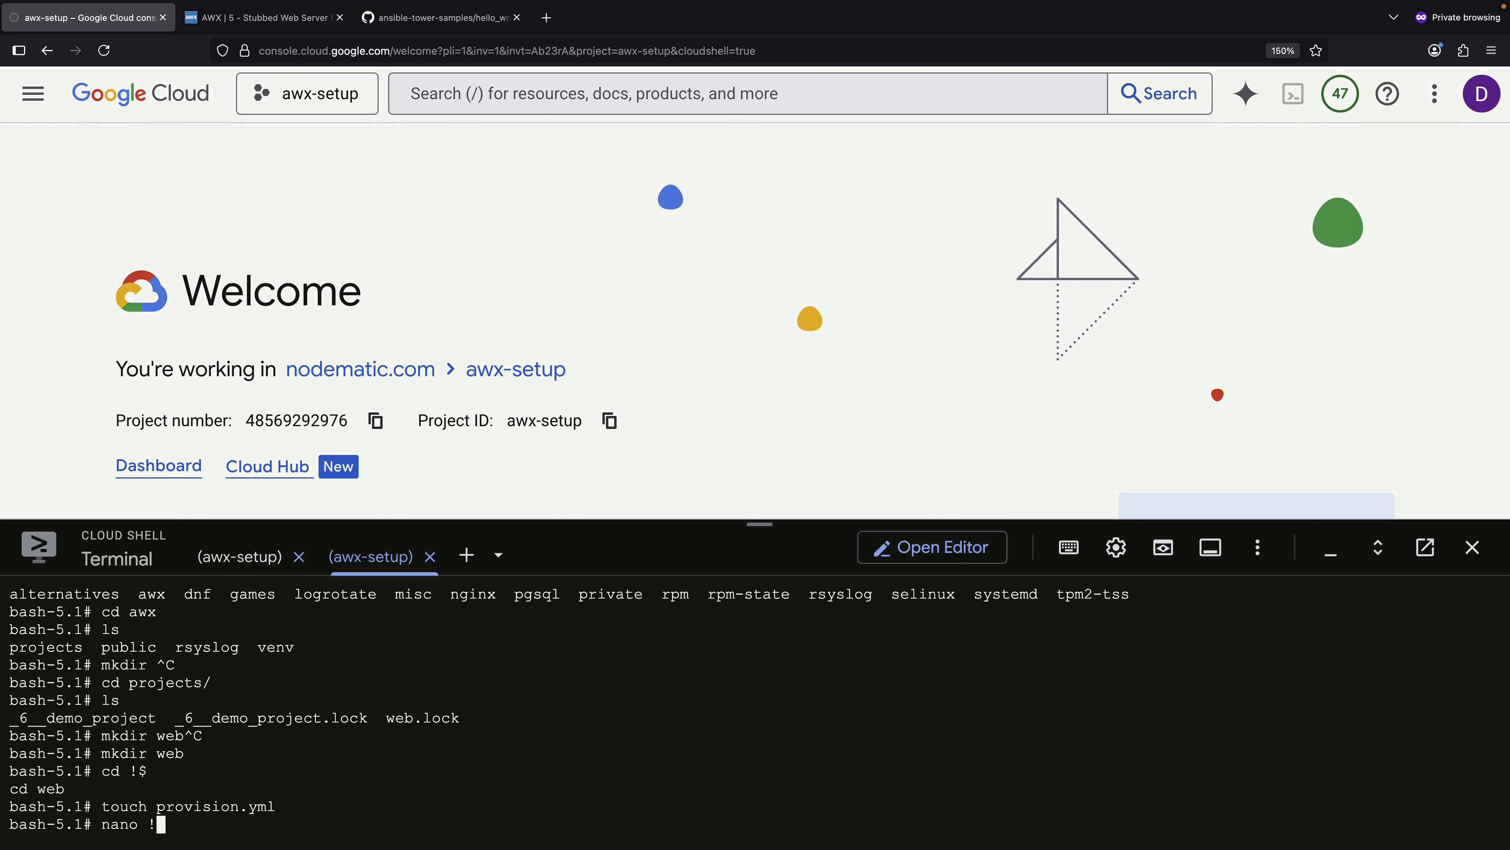
{"action": "key", "text": "Return"}
{"action": "type", "text": "yum install nano"}
{"action": "key", "text": "Return"}
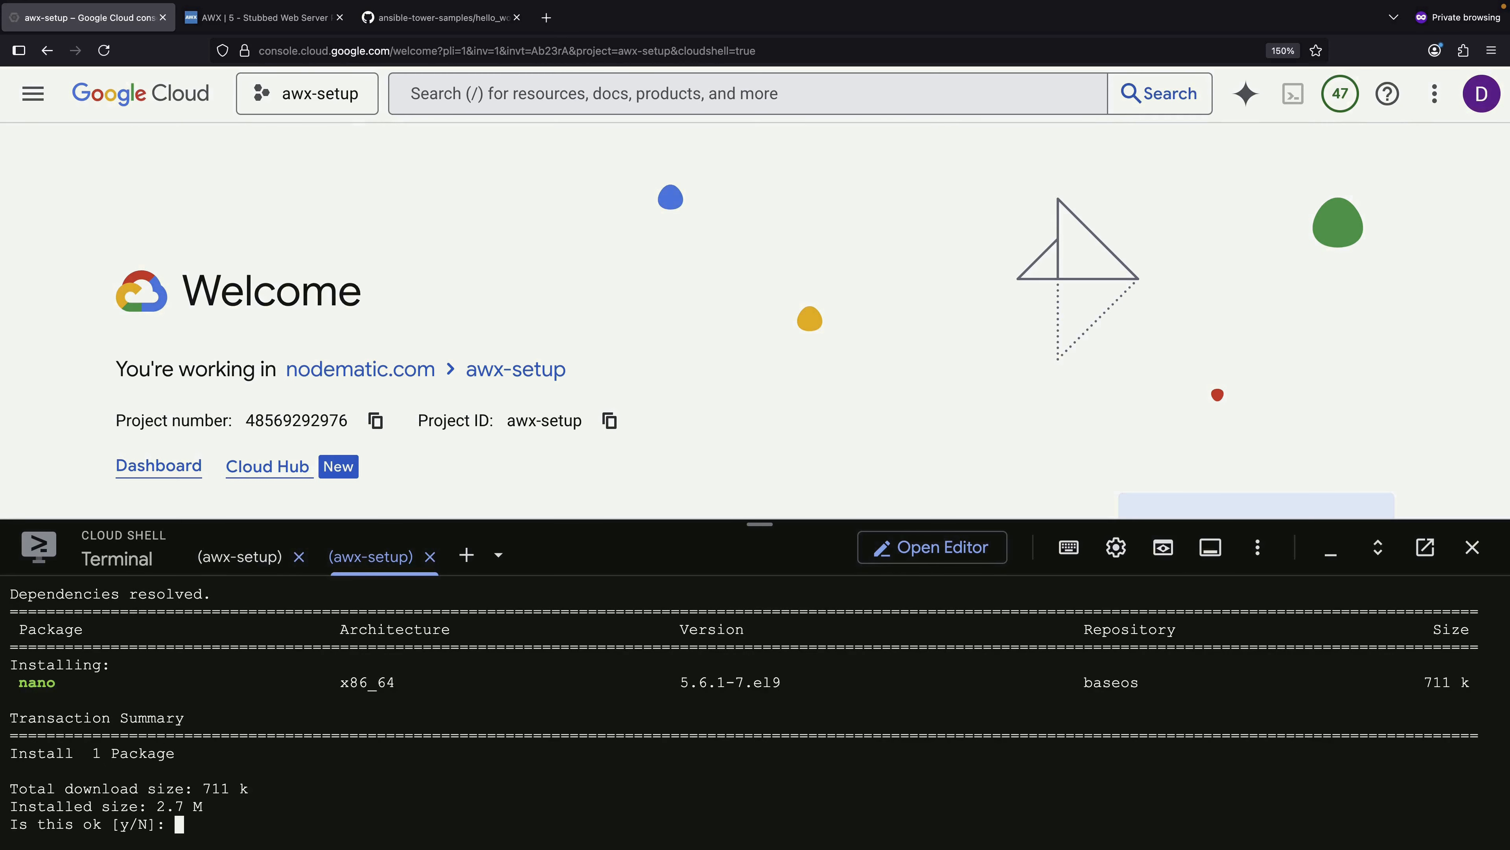
{"action": "type", "text": "y"}
{"action": "key", "text": "Return"}
- Paste the Placeholder Web Server Deployment playbook, with its debug message "Successfully provisioned the web server", into provision.yml using nano and save it
{"action": "type", "text": "nano provision.yml"}
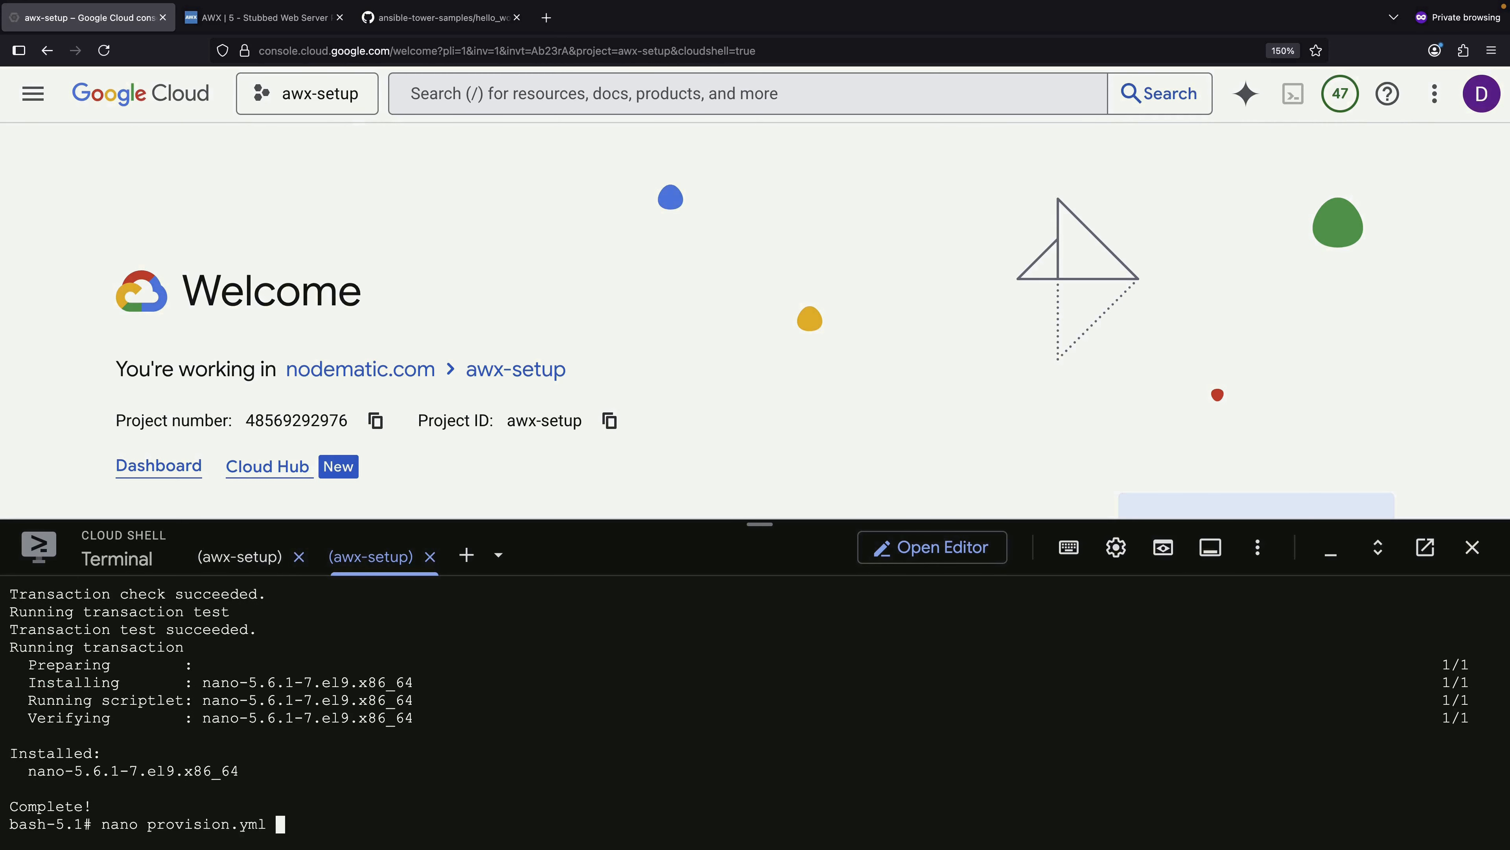
{"action": "key", "text": "Return"}
{"action": "key", "text": "ctrl+v"}
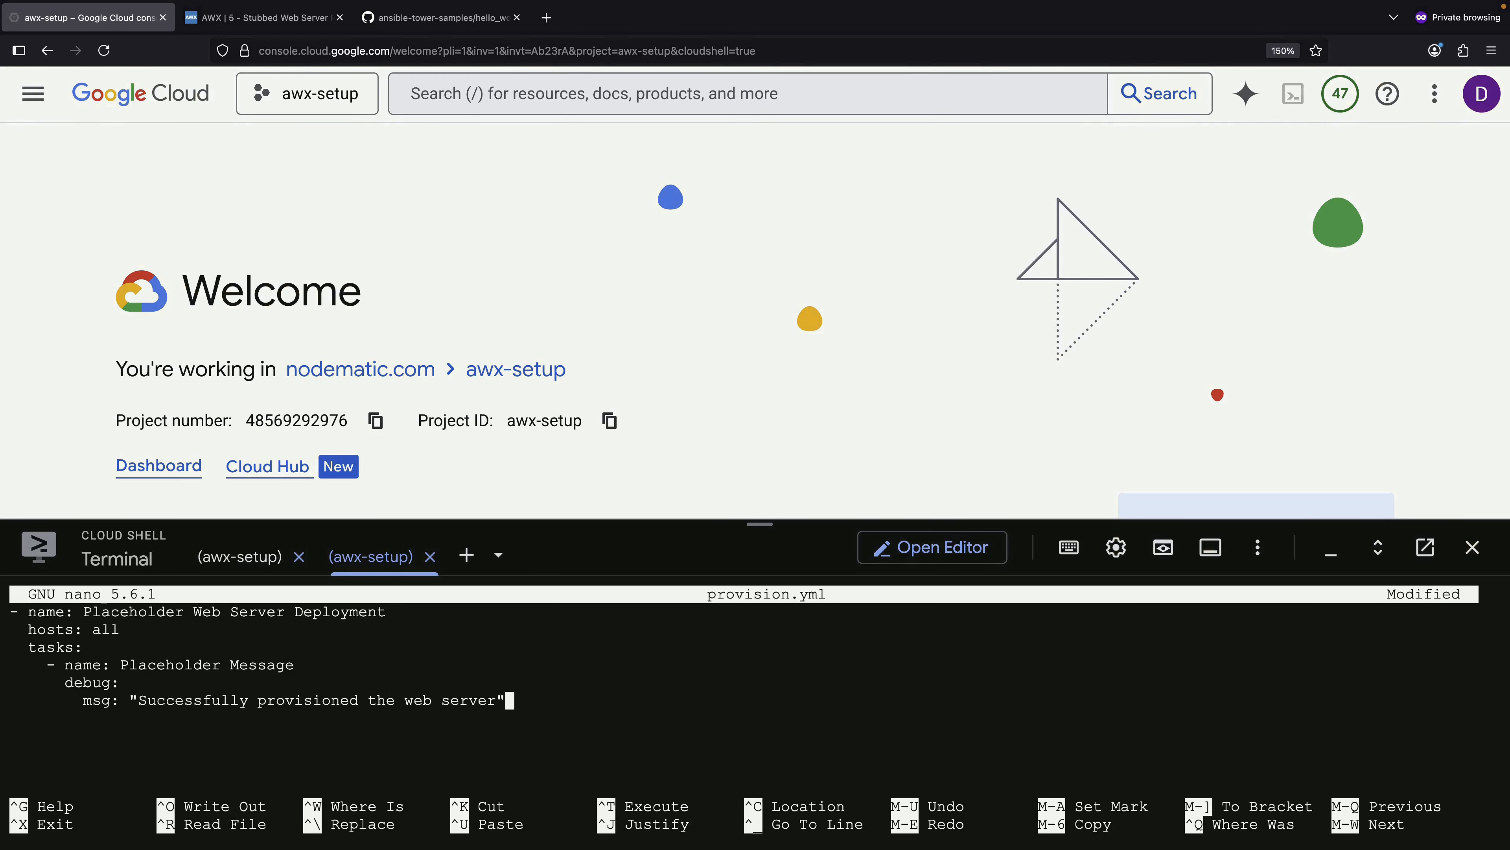
{"action": "key", "text": "ctrl+x"}
{"action": "key", "text": "y"}
{"action": "key", "text": "Return"}
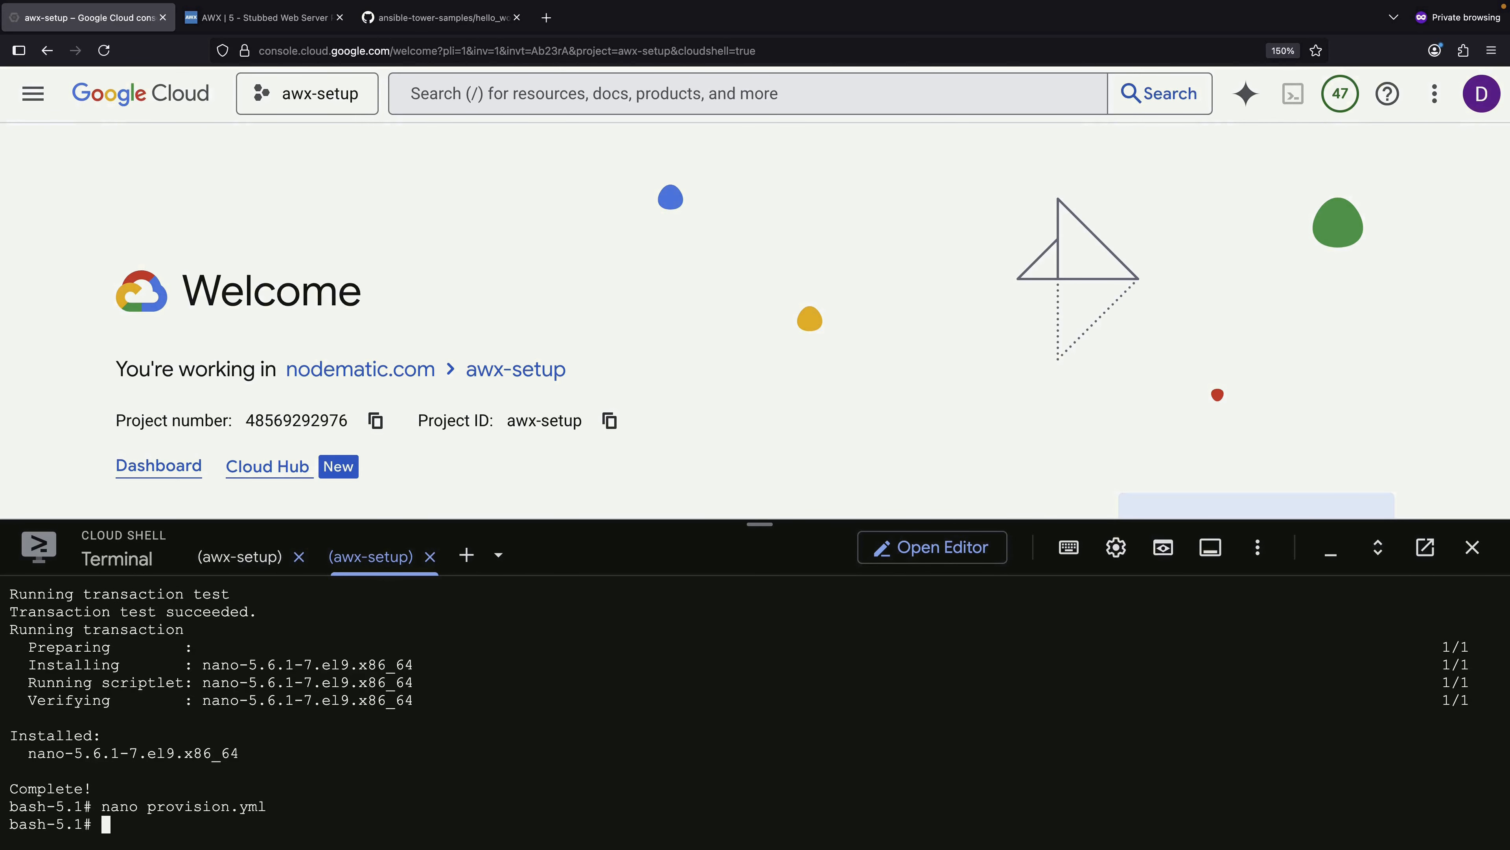
- Switch to AWX and relaunch the Stubbed Web Server Provisioning job from its output page
{"action": "left_click", "coordinate": [260, 18]}
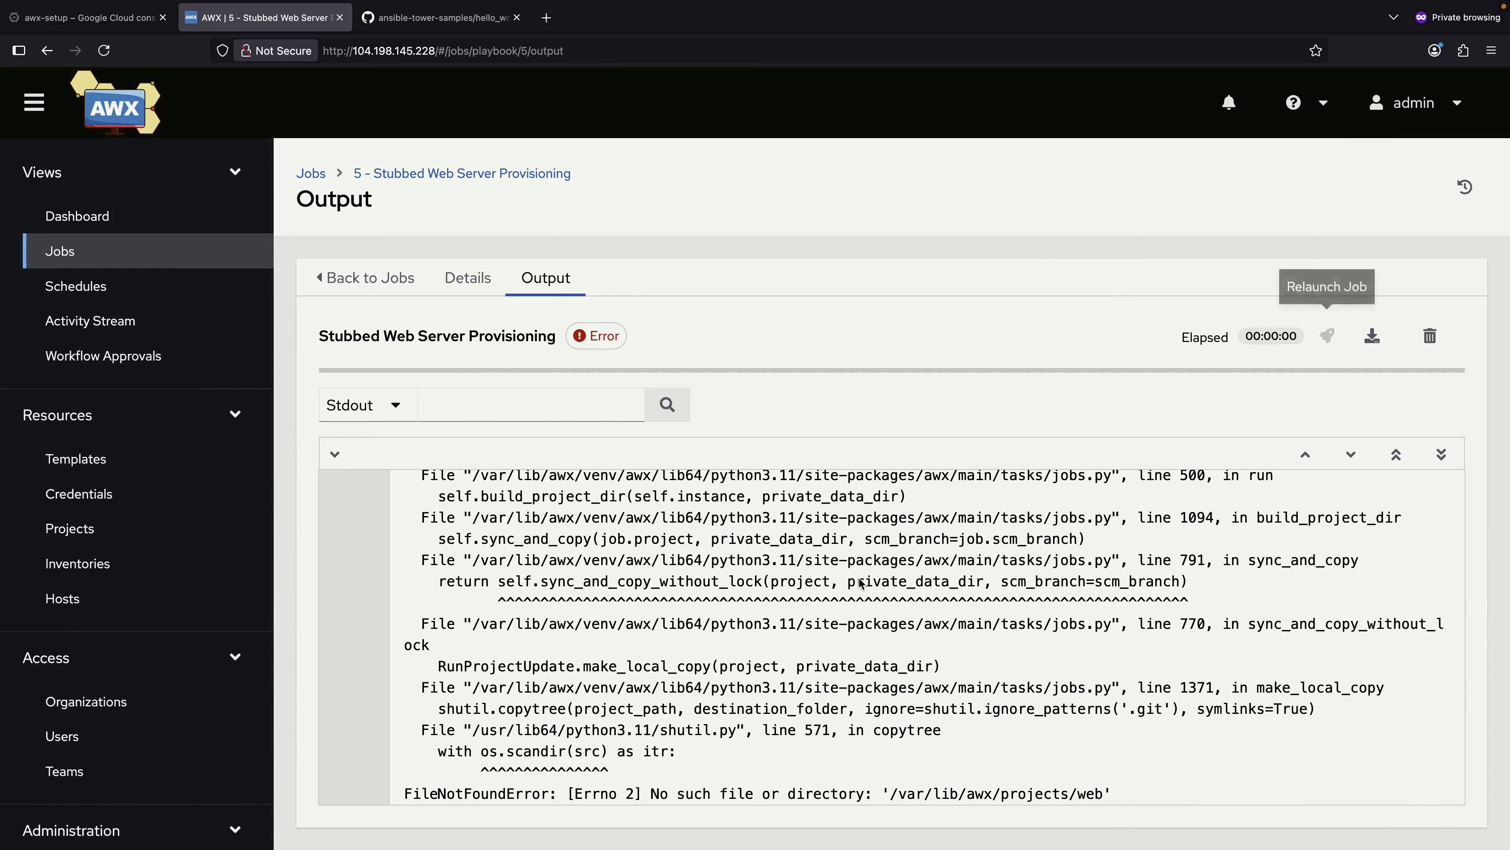
{"action": "left_click", "coordinate": [1330, 336]}
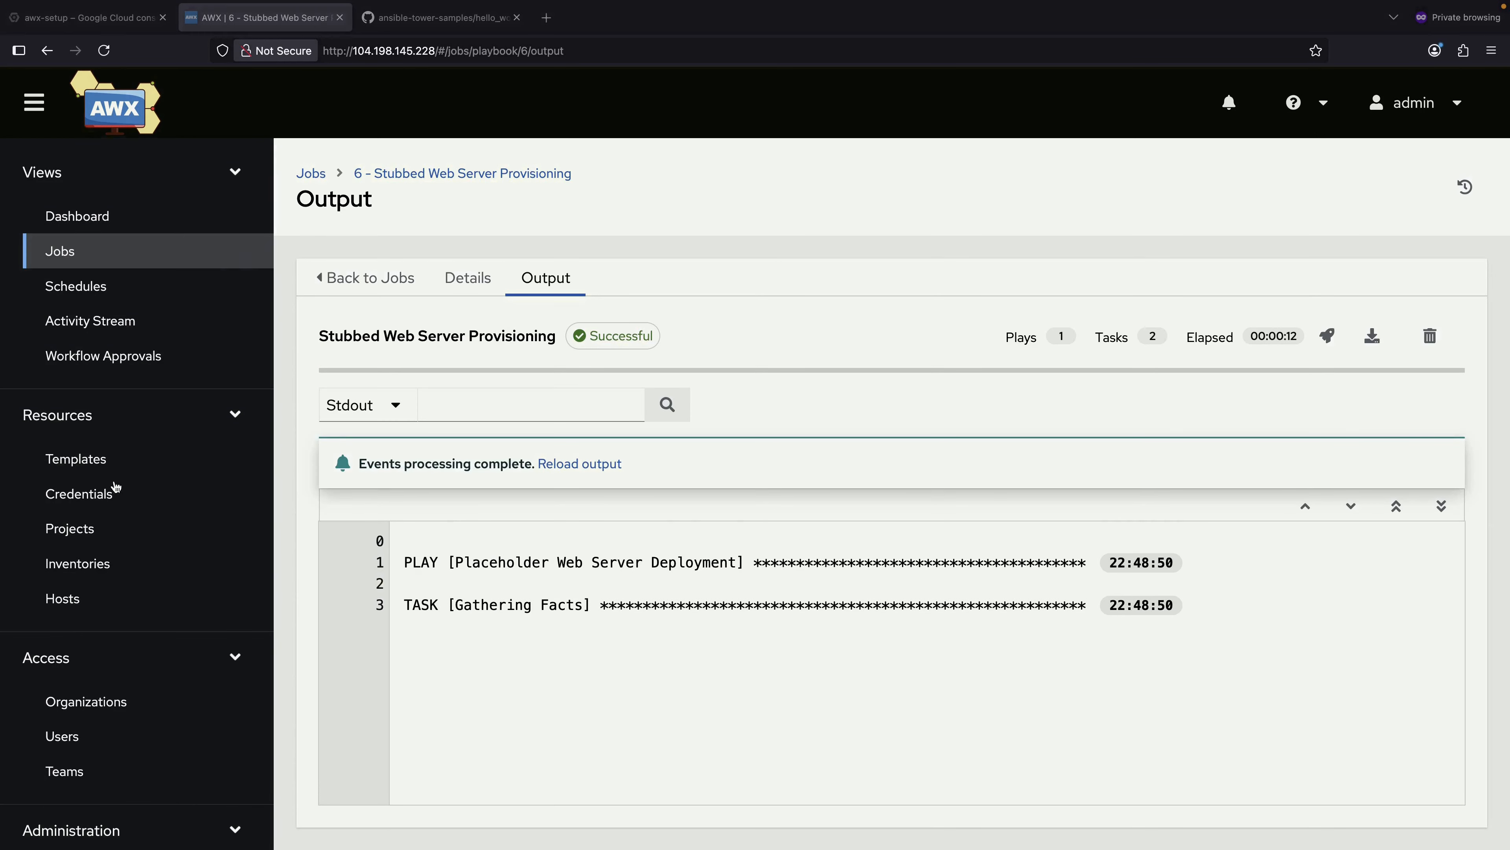
- Change the Stubbed Web Server Provisioning template's job type to Run and save the template
{"action": "left_click", "coordinate": [119, 460]}
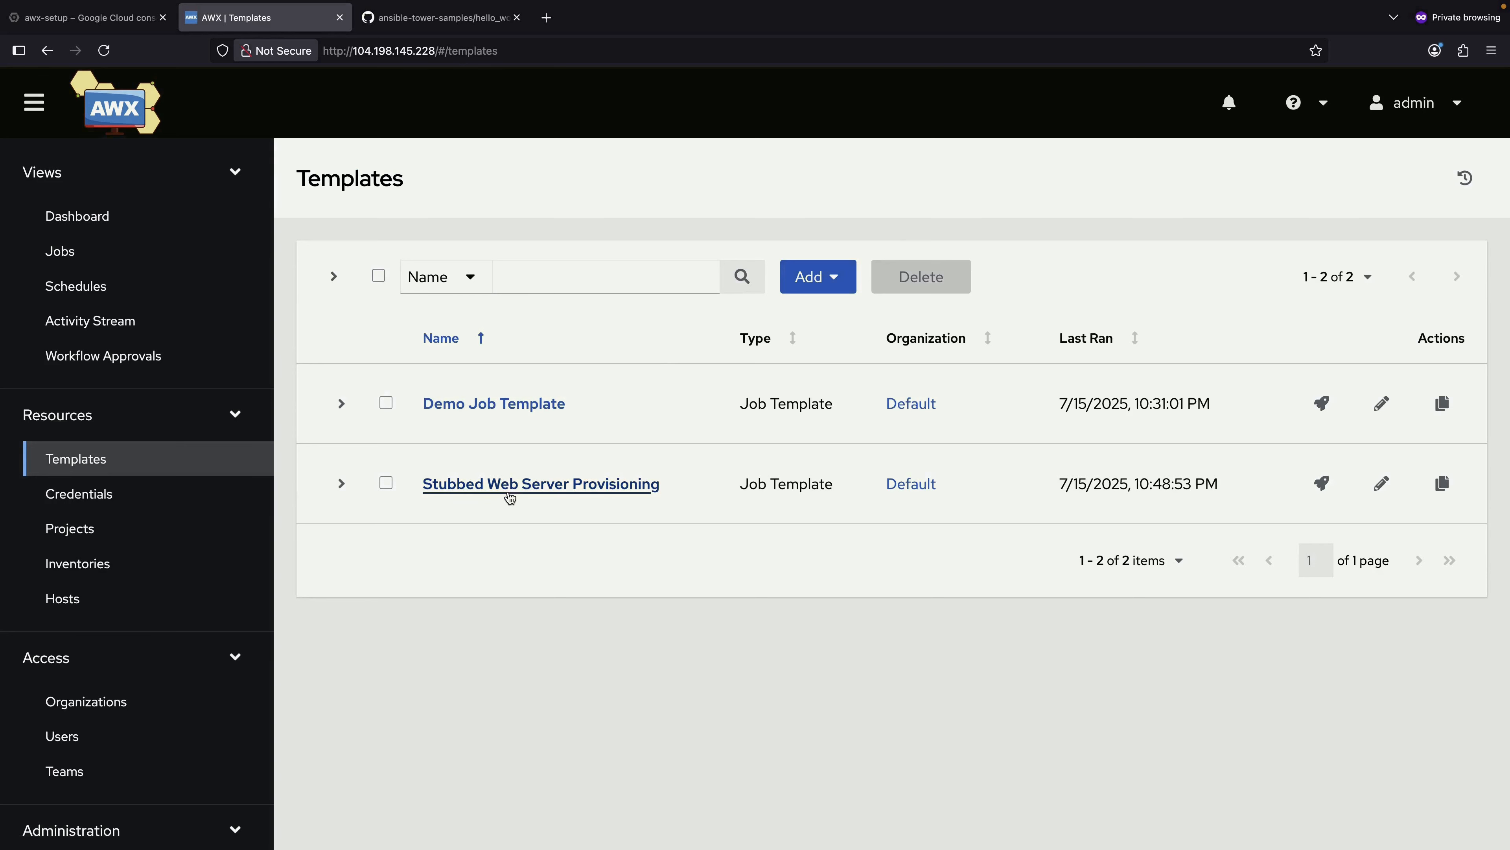
{"action": "left_click", "coordinate": [508, 492]}
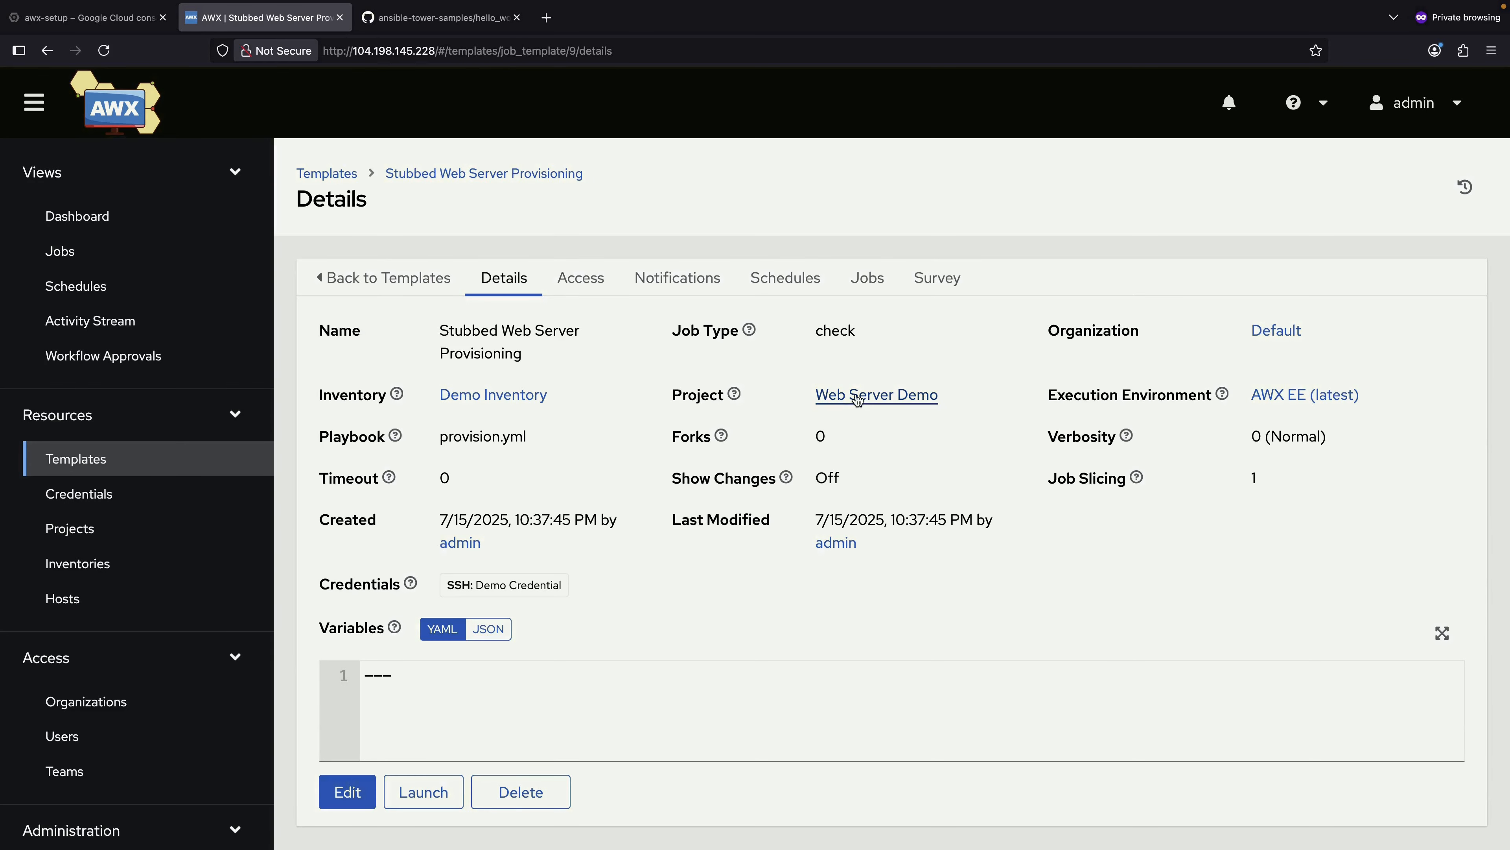
{"action": "left_click", "coordinate": [347, 791]}
{"action": "left_click", "coordinate": [1169, 329]}
{"action": "left_click", "coordinate": [1133, 300]}
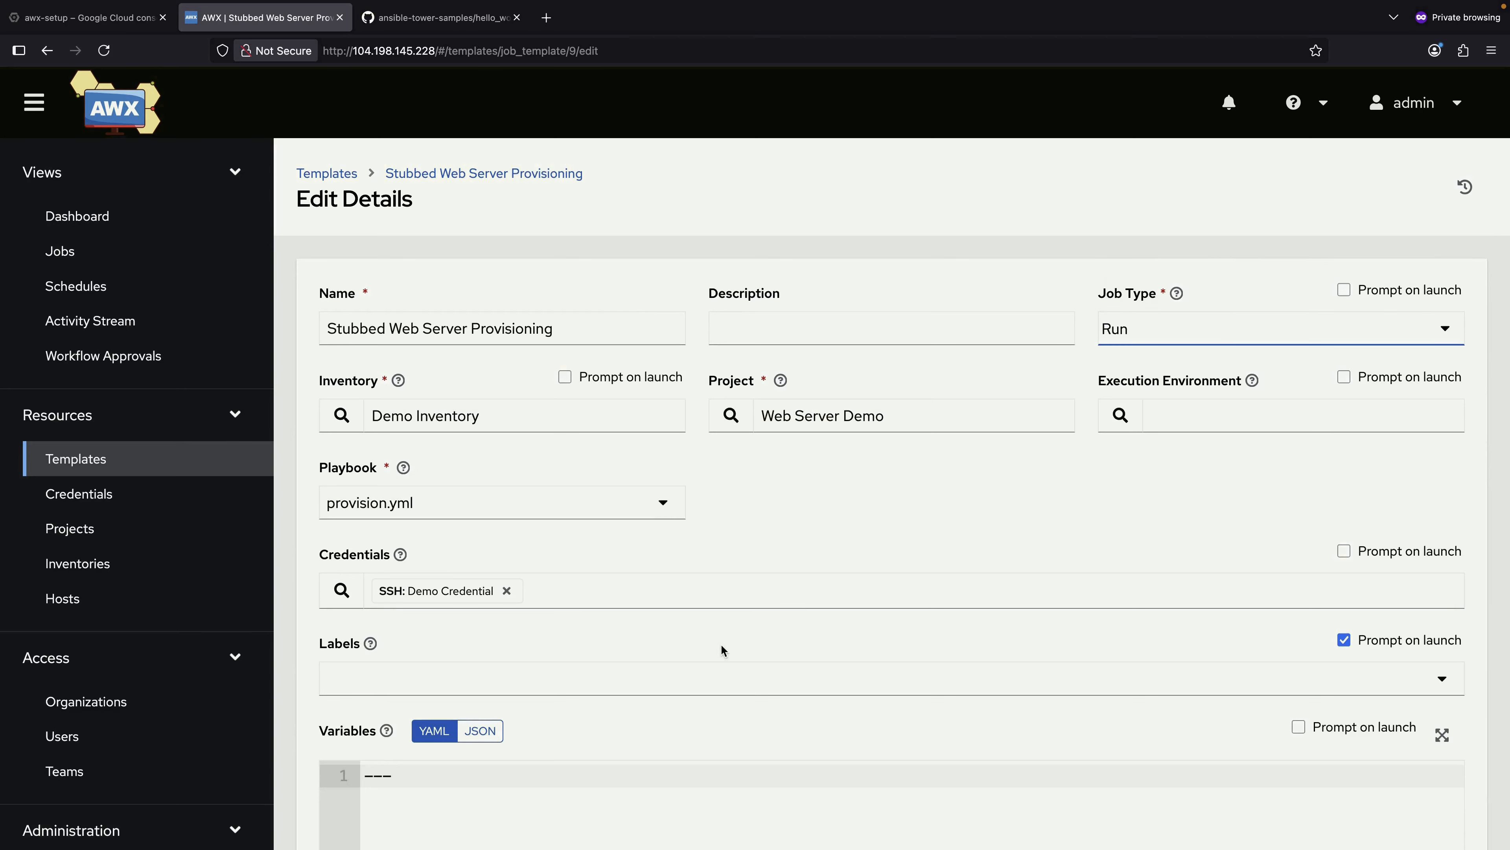
{"action": "scroll", "coordinate": [410, 717], "scroll_direction": "down", "scroll_amount": 5}
{"action": "scroll", "coordinate": [337, 835], "scroll_direction": "down", "scroll_amount": 6}
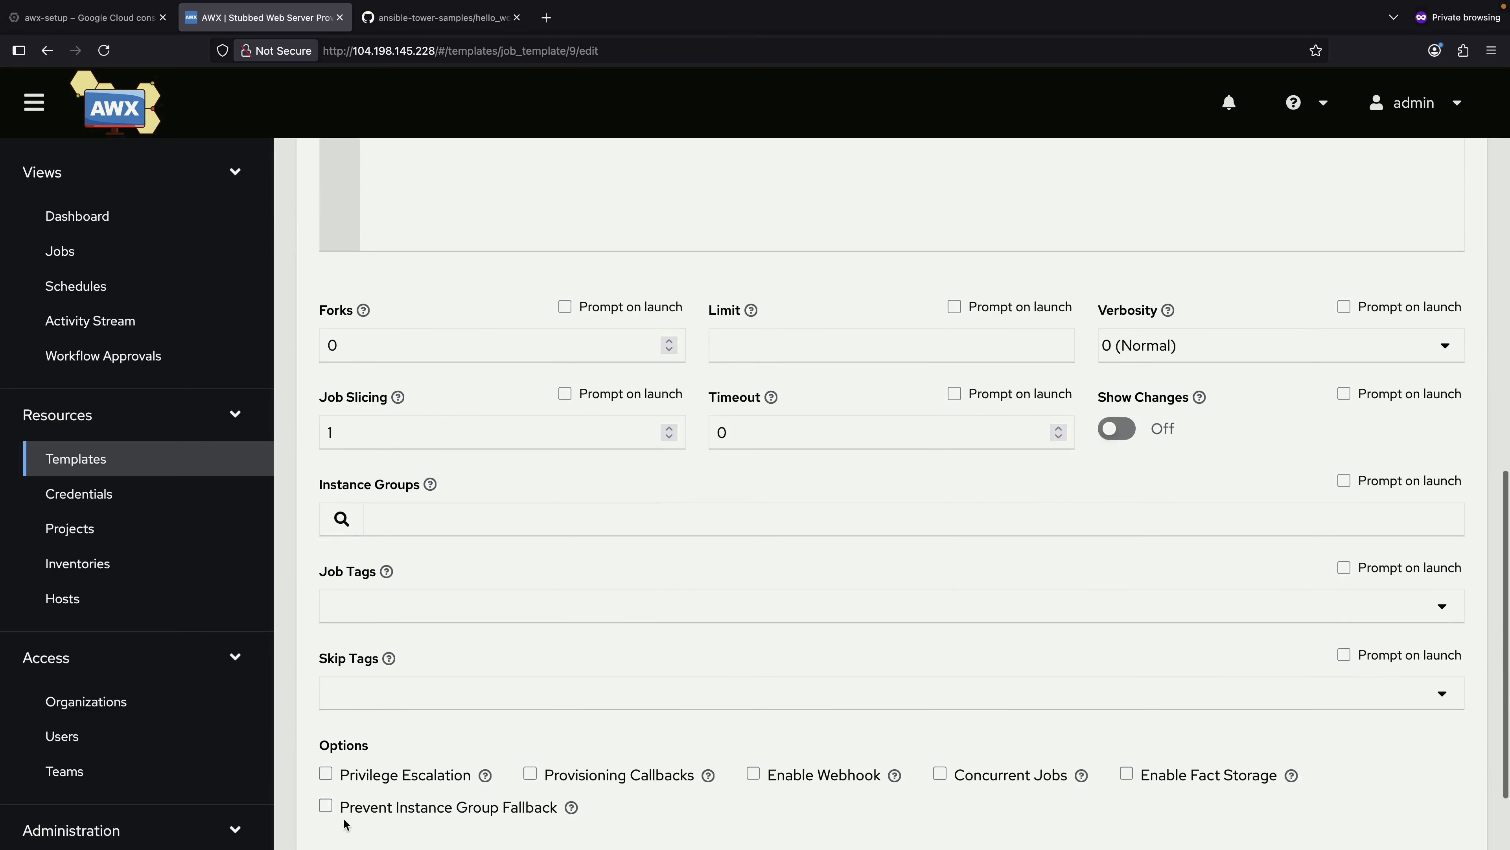
{"action": "left_click", "coordinate": [347, 780]}
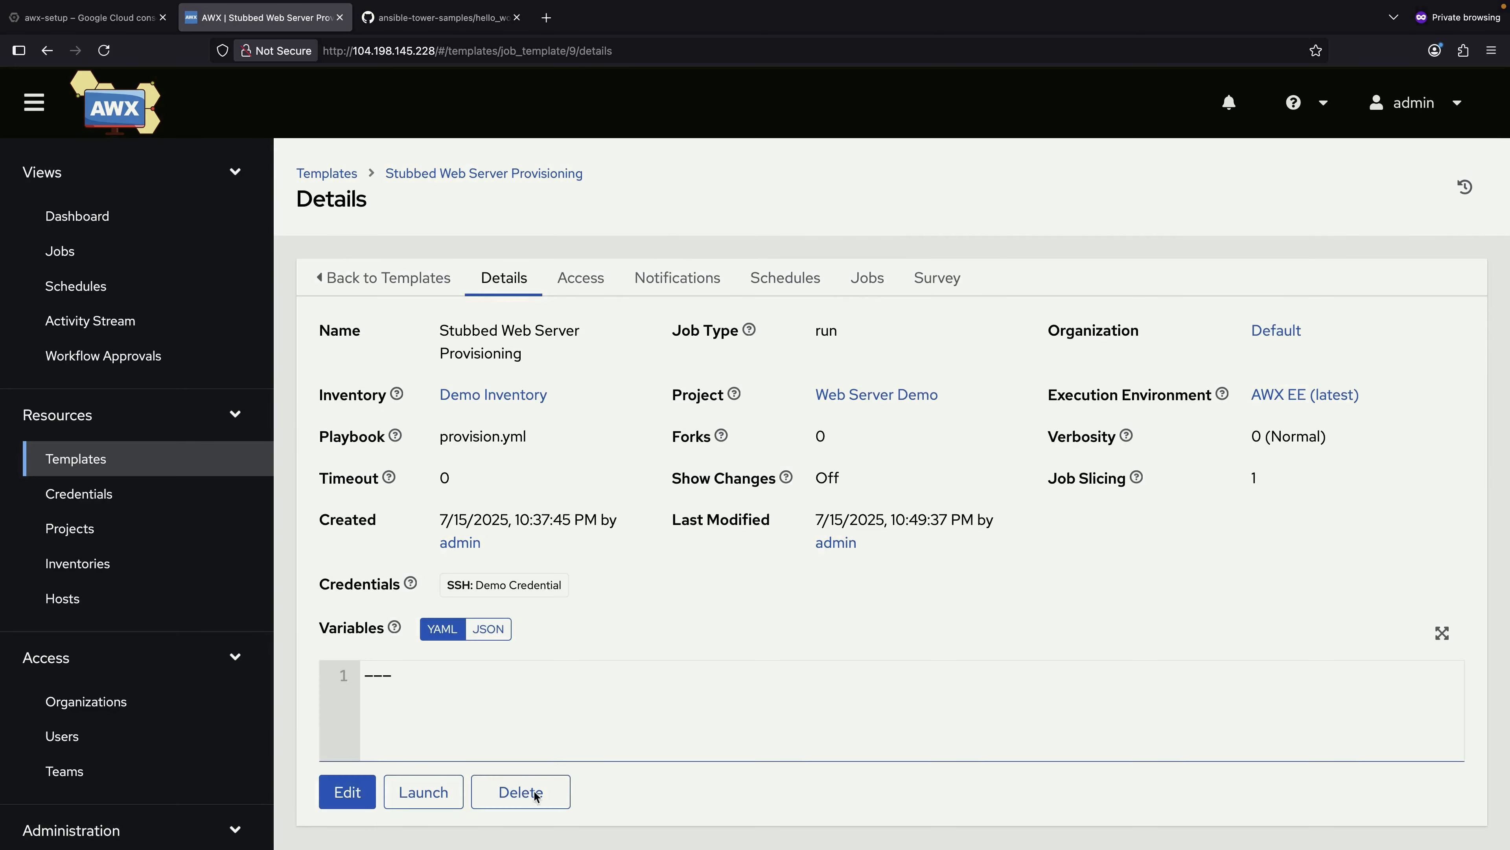
- Launch the Stubbed Web Server Provisioning template with its prompts left at their defaults
{"action": "left_click", "coordinate": [423, 792]}
{"action": "left_click", "coordinate": [521, 776]}
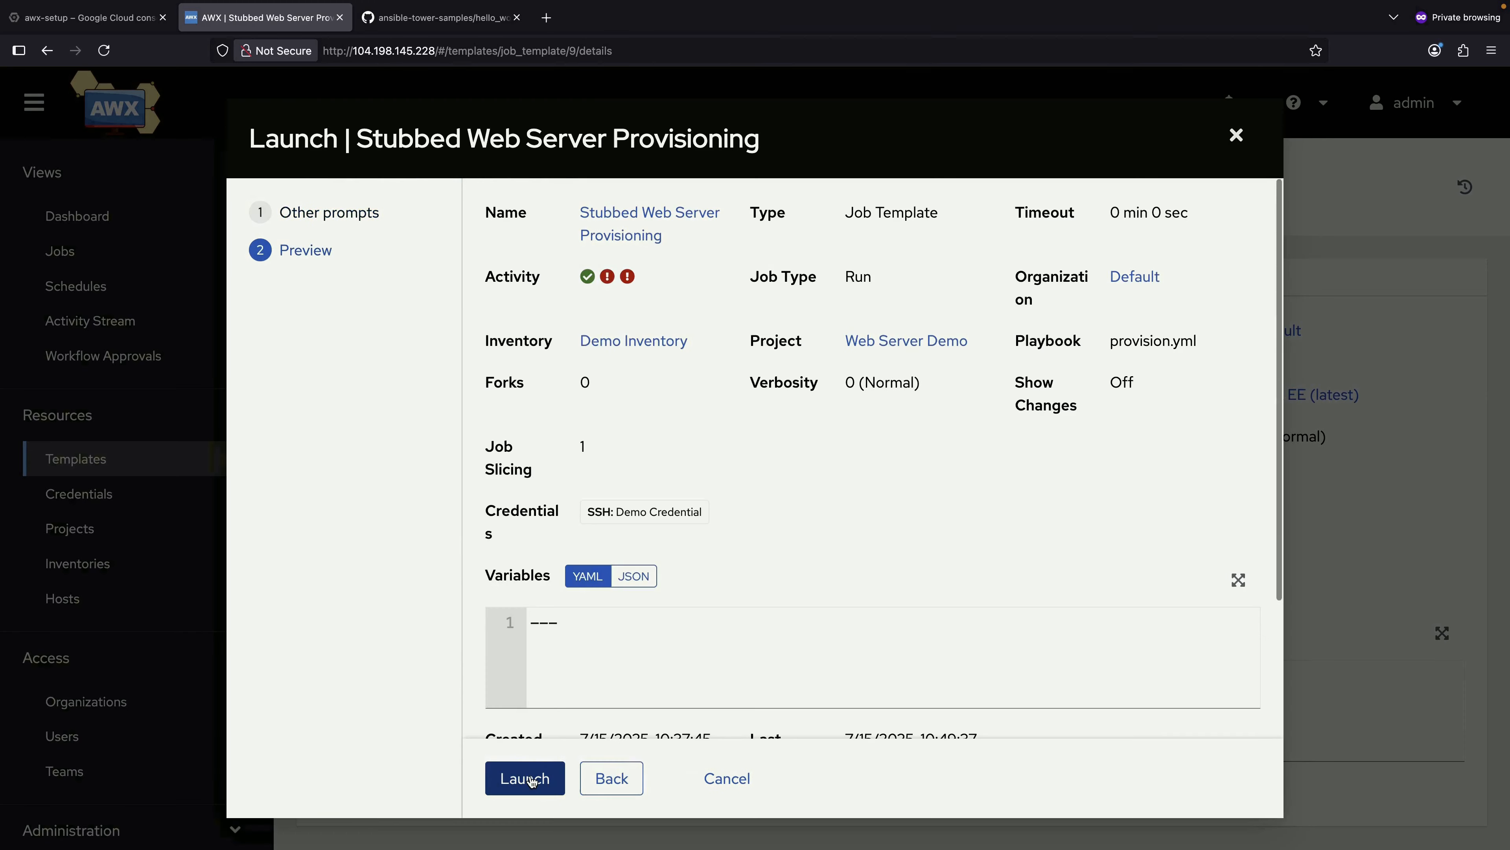
{"action": "key", "text": "Return"}
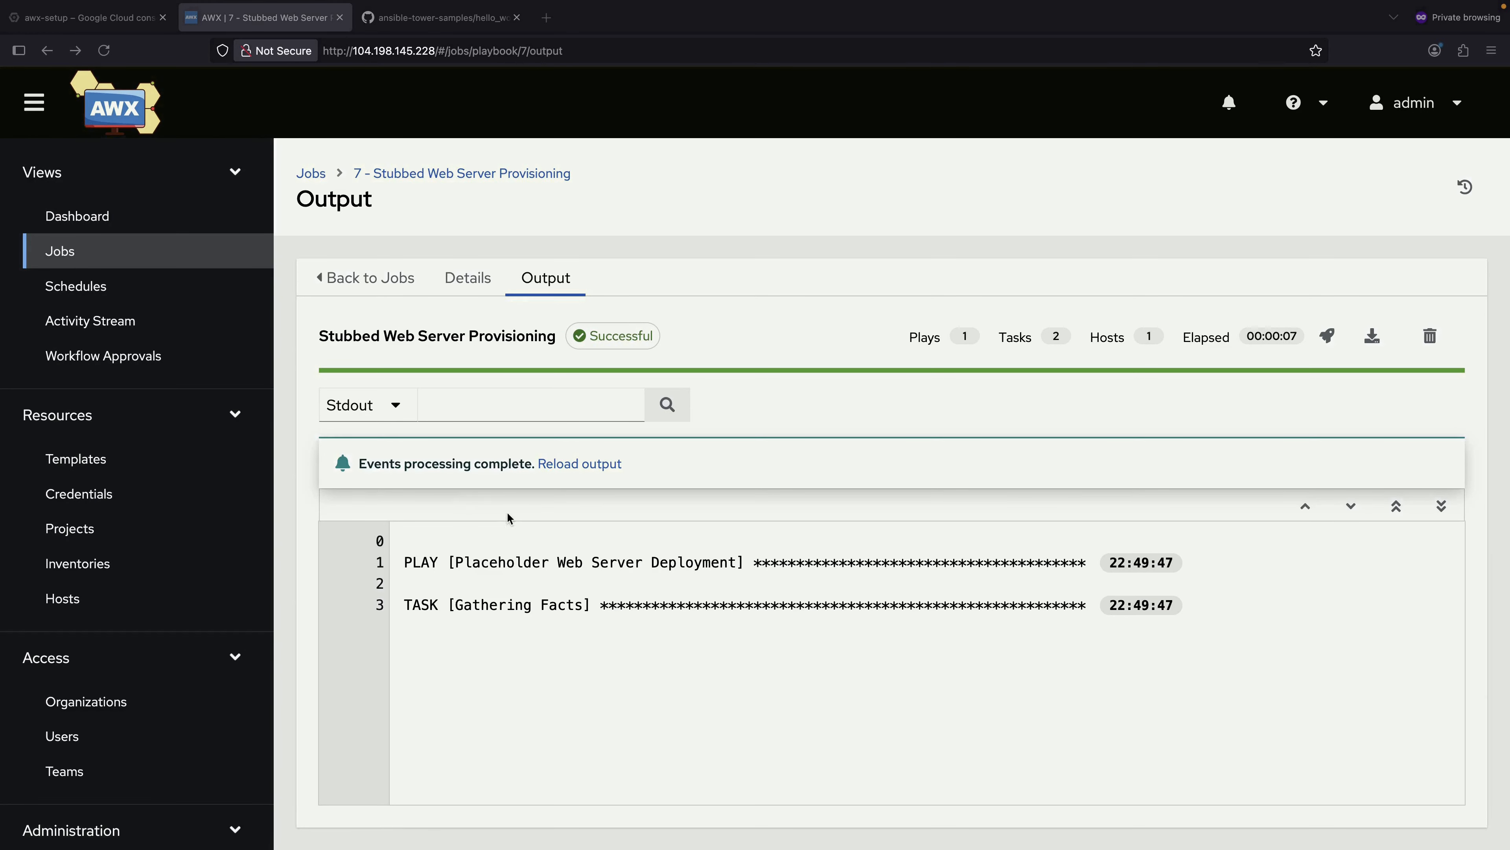
- Reload the job output and check the Placeholder Message task's result and host details
{"action": "left_click", "coordinate": [618, 464]}
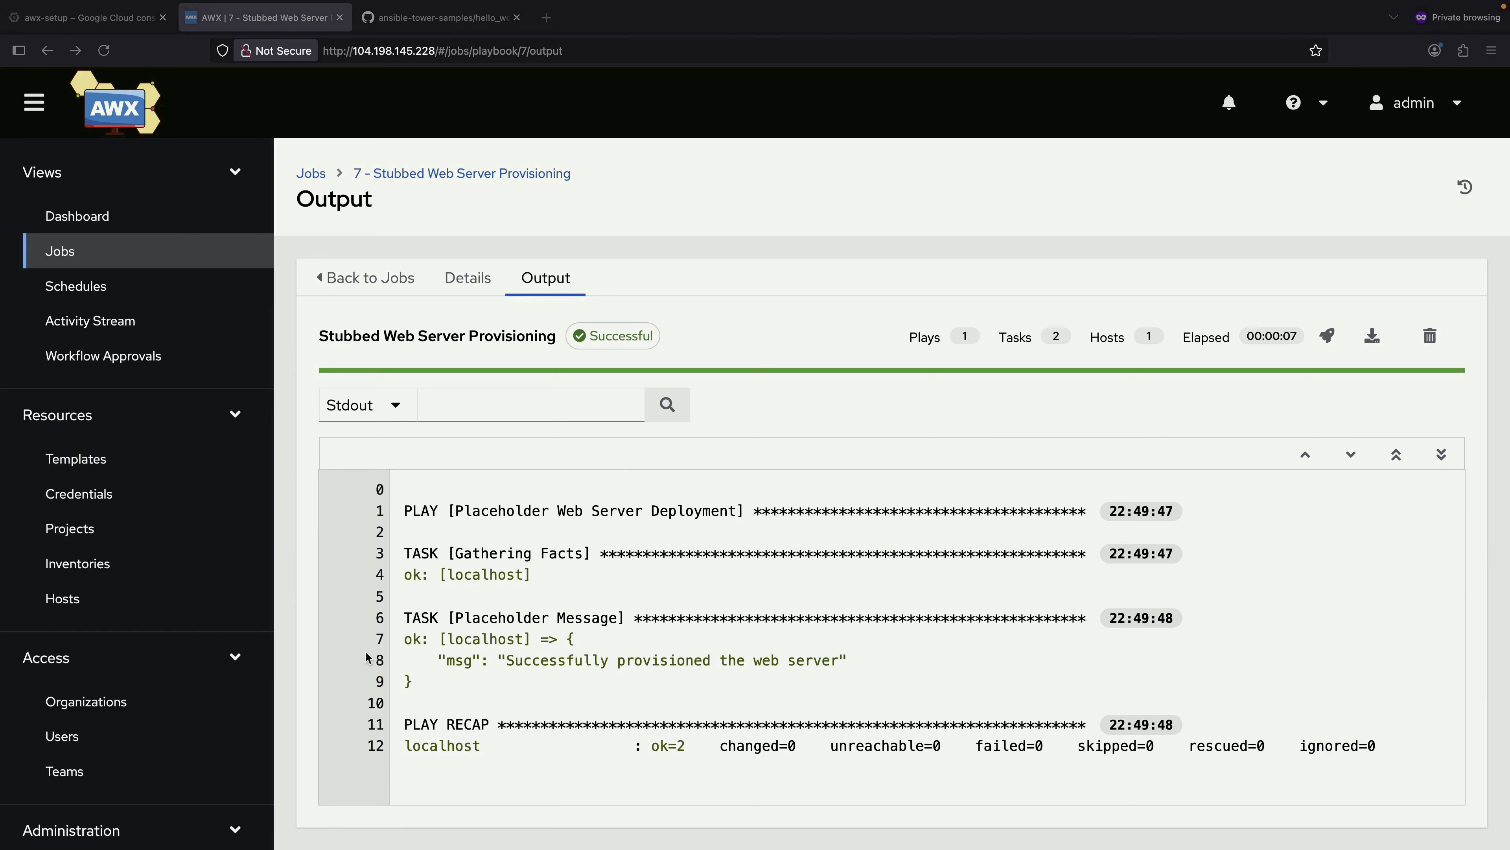
{"action": "left_click_drag", "start_coordinate": [515, 661], "coordinate": [835, 667]}
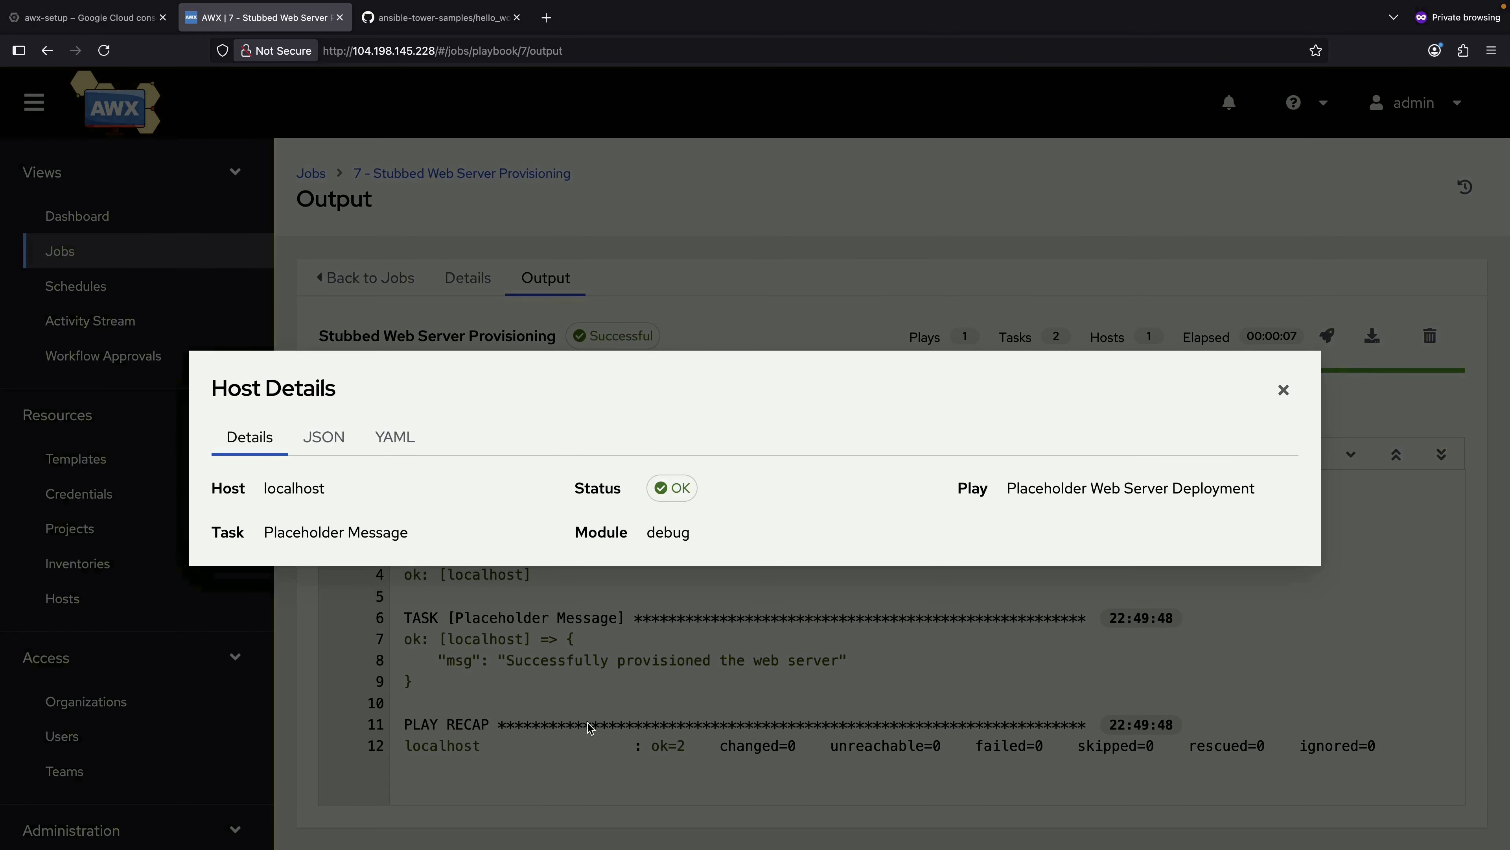
{"action": "left_click", "coordinate": [1284, 391]}
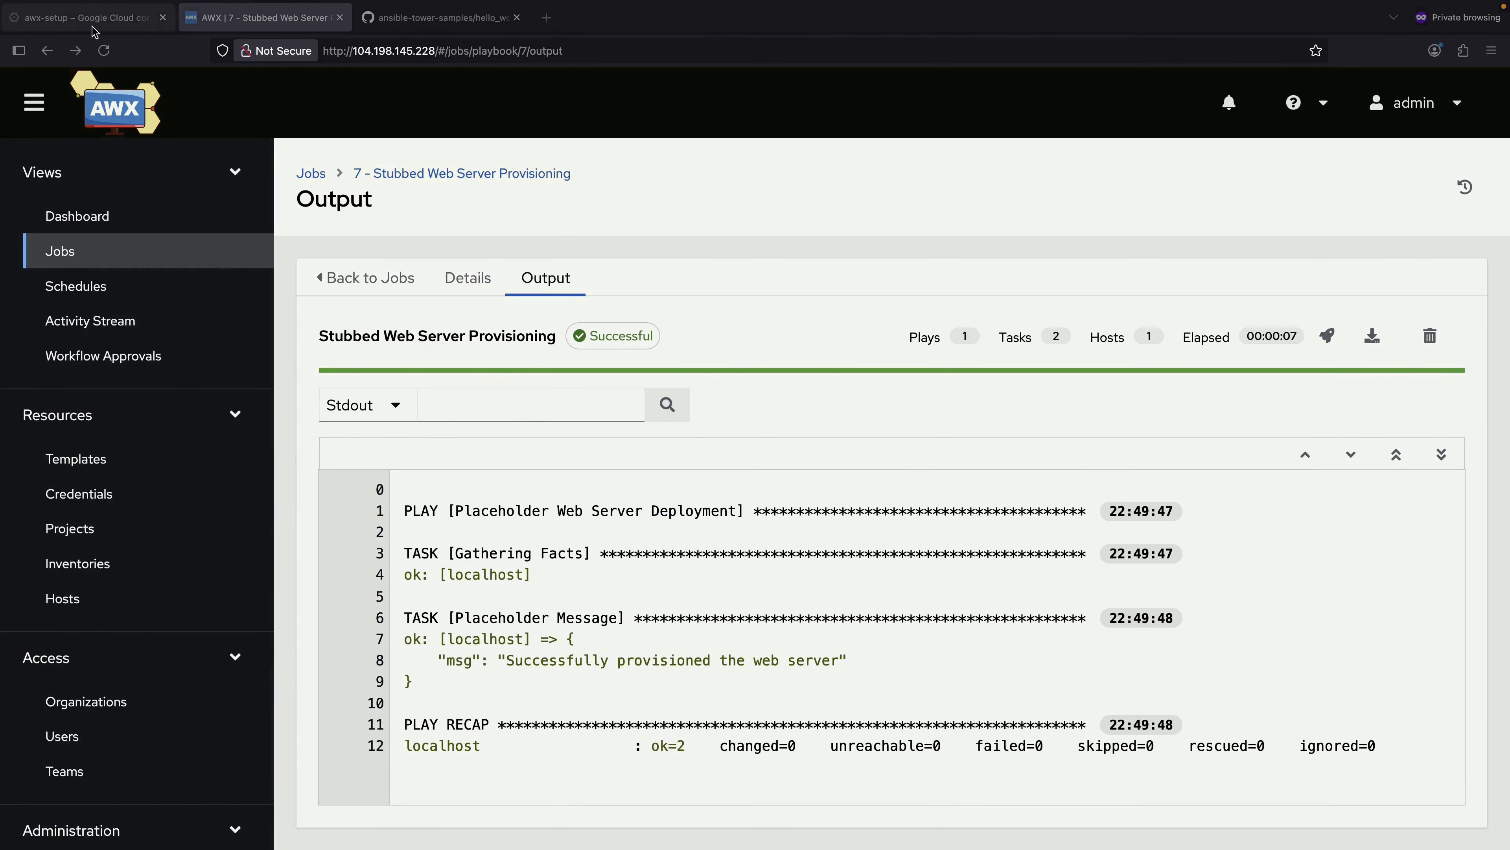
- Switch to Google Cloud Shell and exit the pod shell in both terminal sessions
{"action": "left_click", "coordinate": [89, 17]}
{"action": "type", "text": "exit"}
{"action": "key", "text": "Return"}
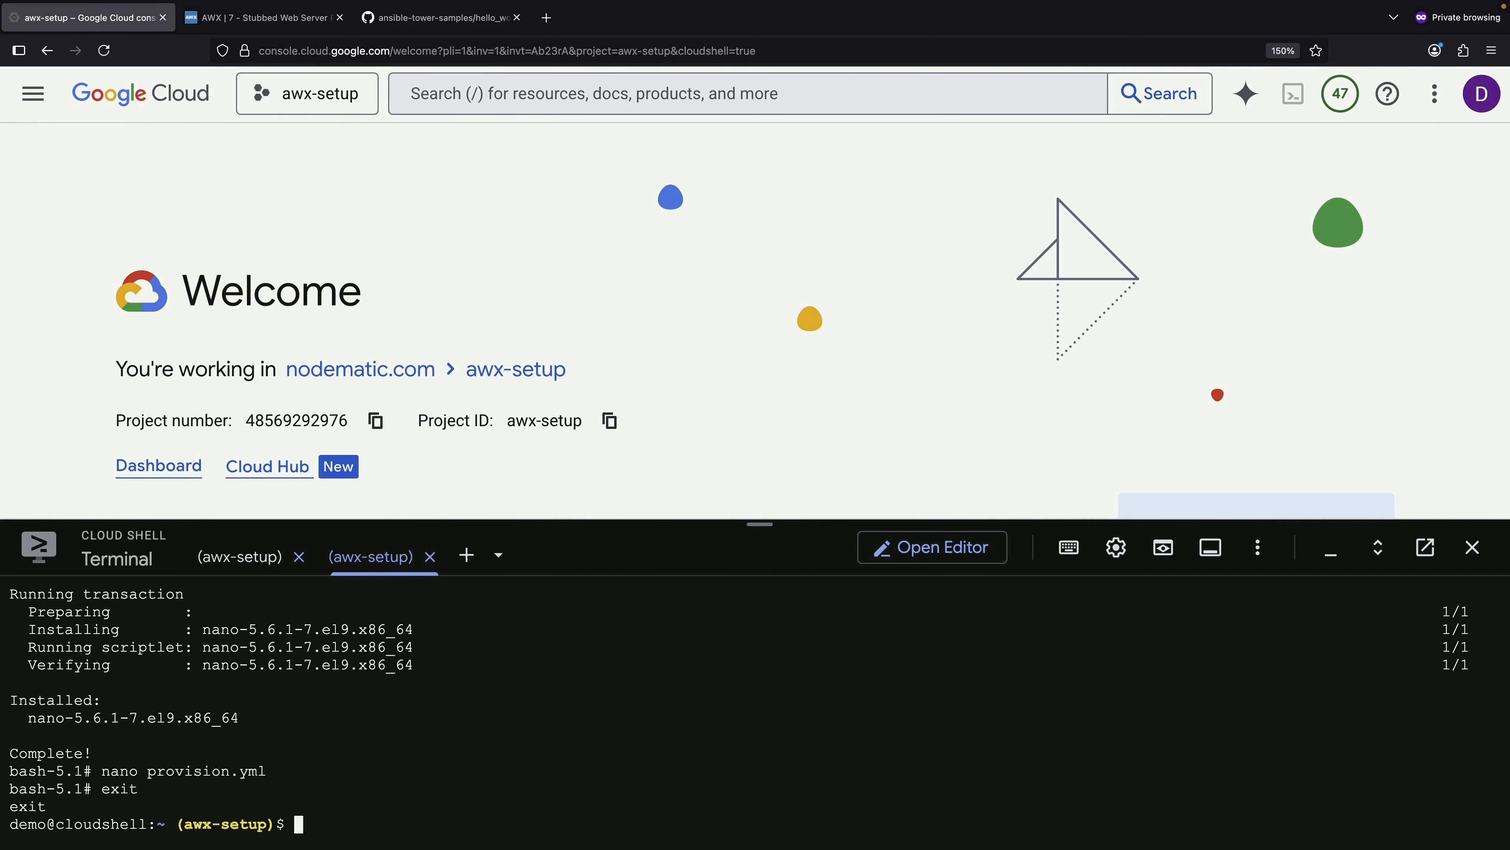
{"action": "left_click", "coordinate": [249, 574]}
{"action": "type", "text": "exit"}
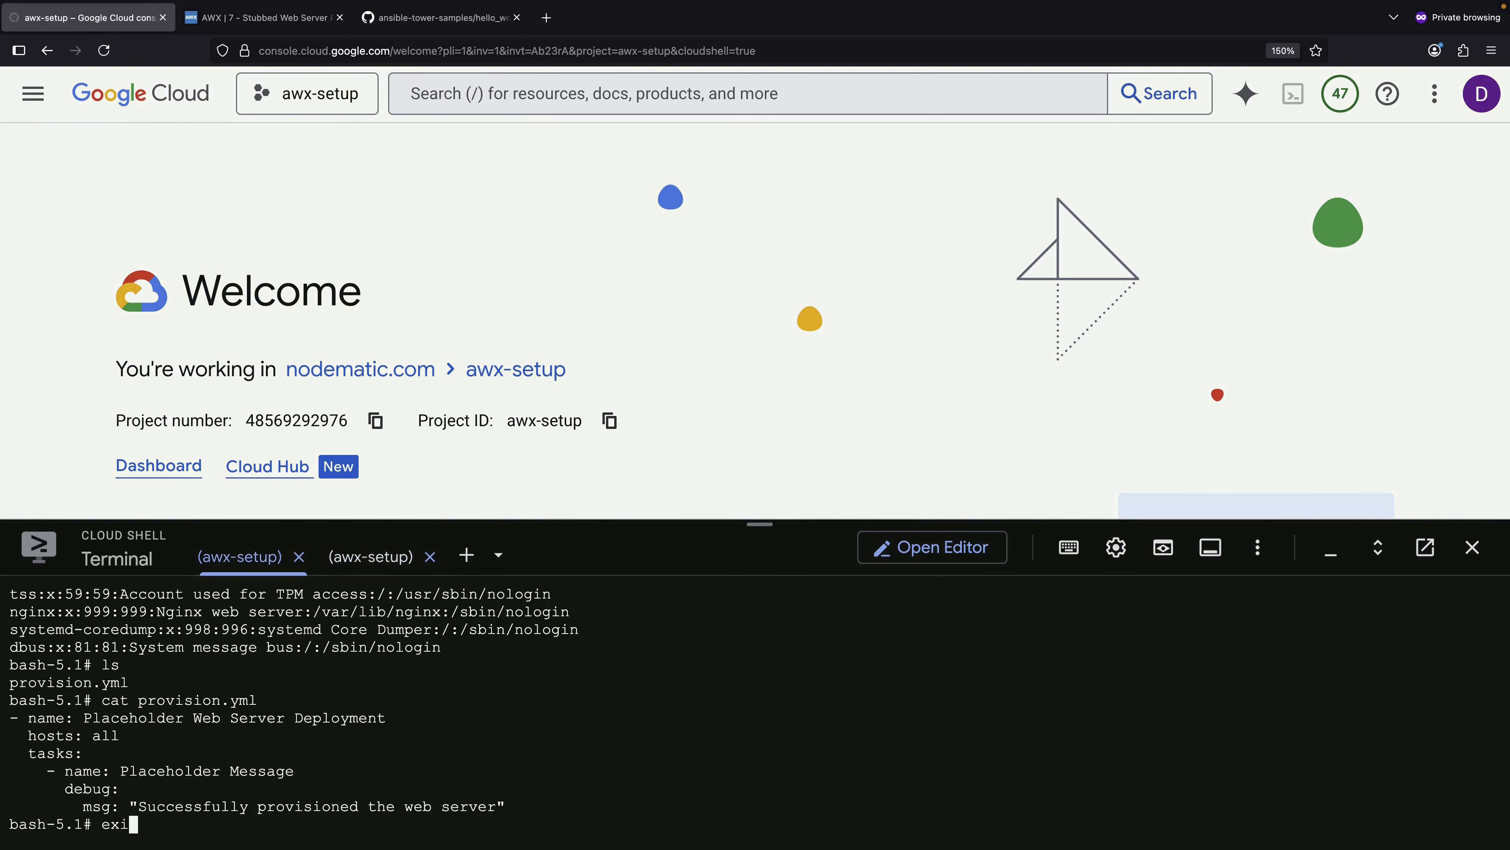
{"action": "key", "text": "Return"}
- List the cluster's persistent volume claims and pods with kubectl in the second terminal session
{"action": "left_click", "coordinate": [367, 554]}
{"action": "type", "text": "kubectl get"}
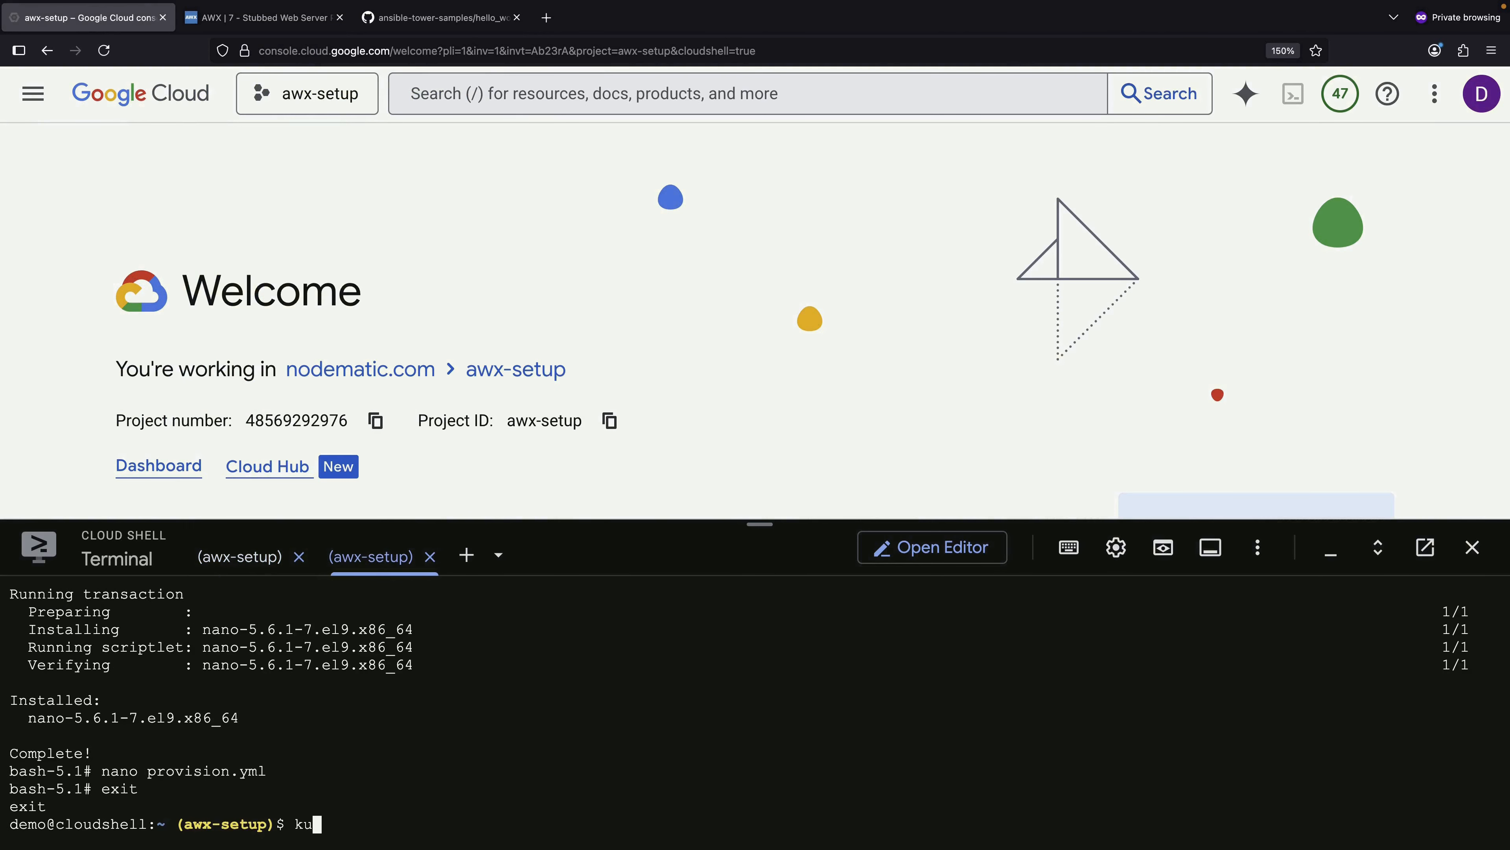
{"action": "type", "text": " pvc"}
{"action": "key", "text": "Return"}
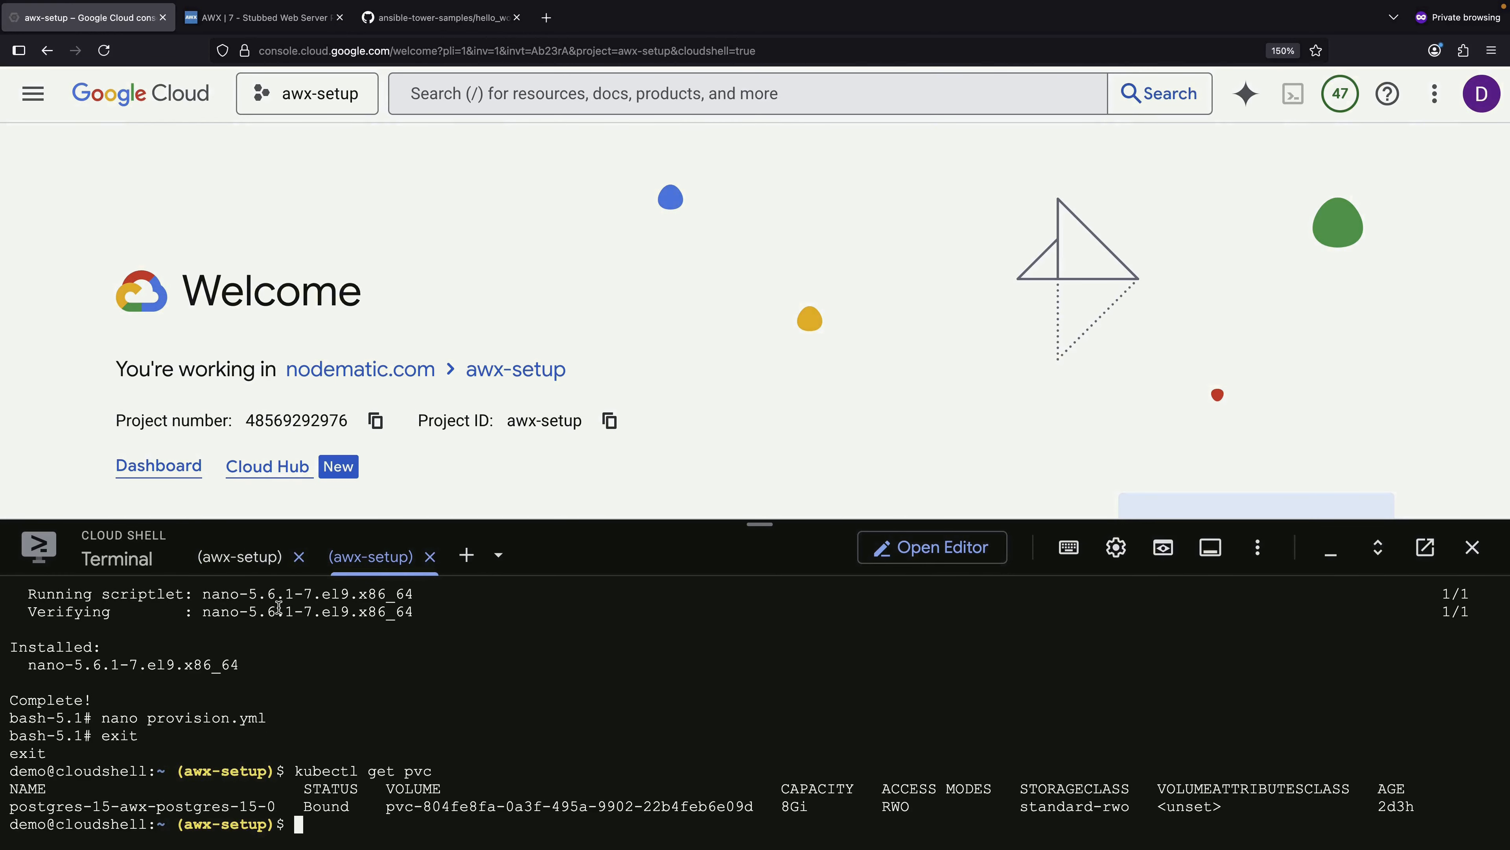
{"action": "type", "text": "kubectl get pods"}
{"action": "key", "text": "Return"}
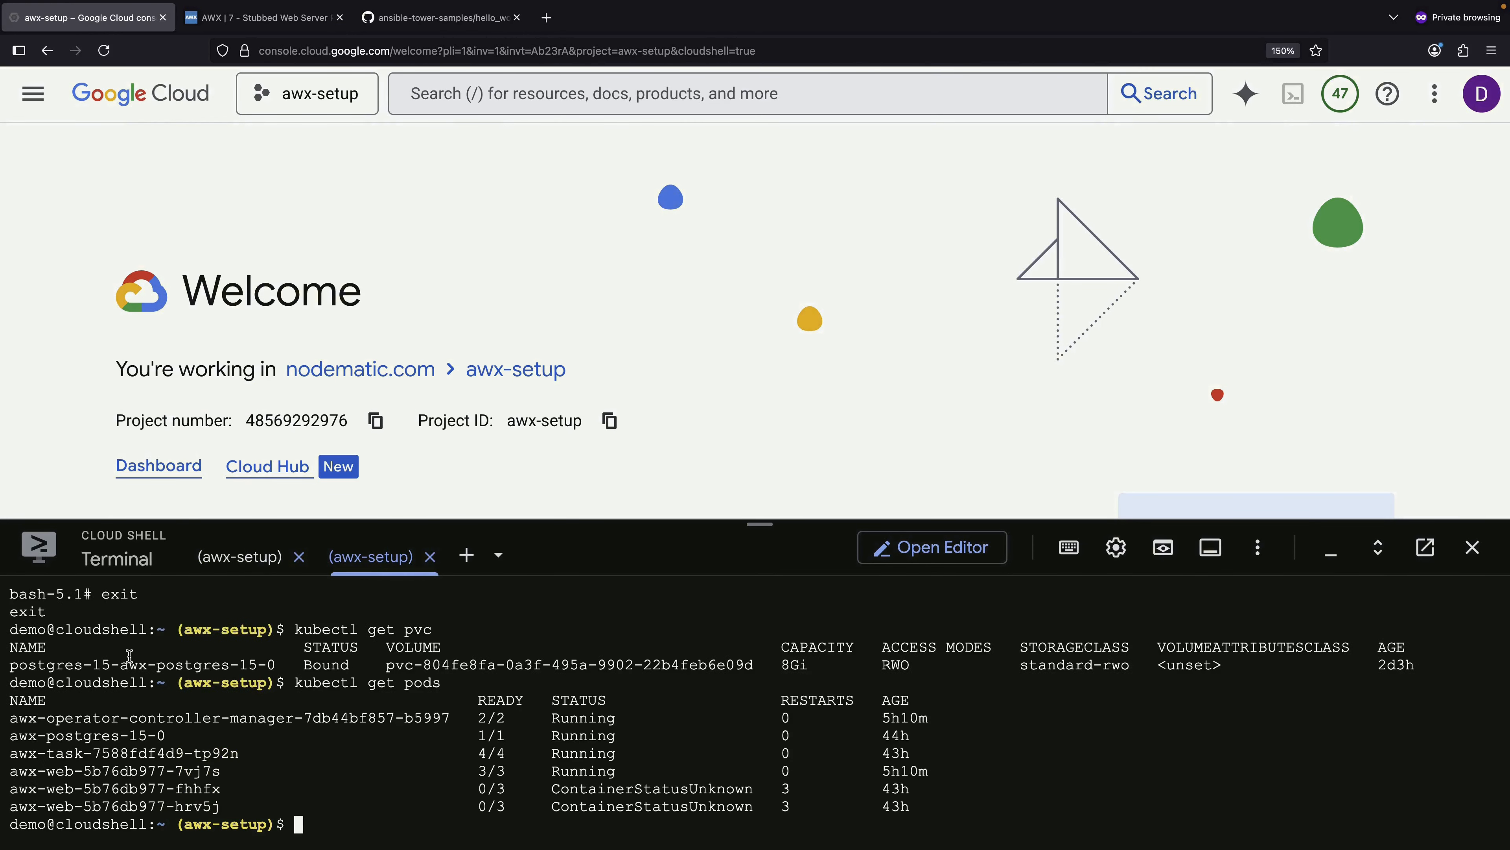
{"action": "double_click", "coordinate": [84, 771]}
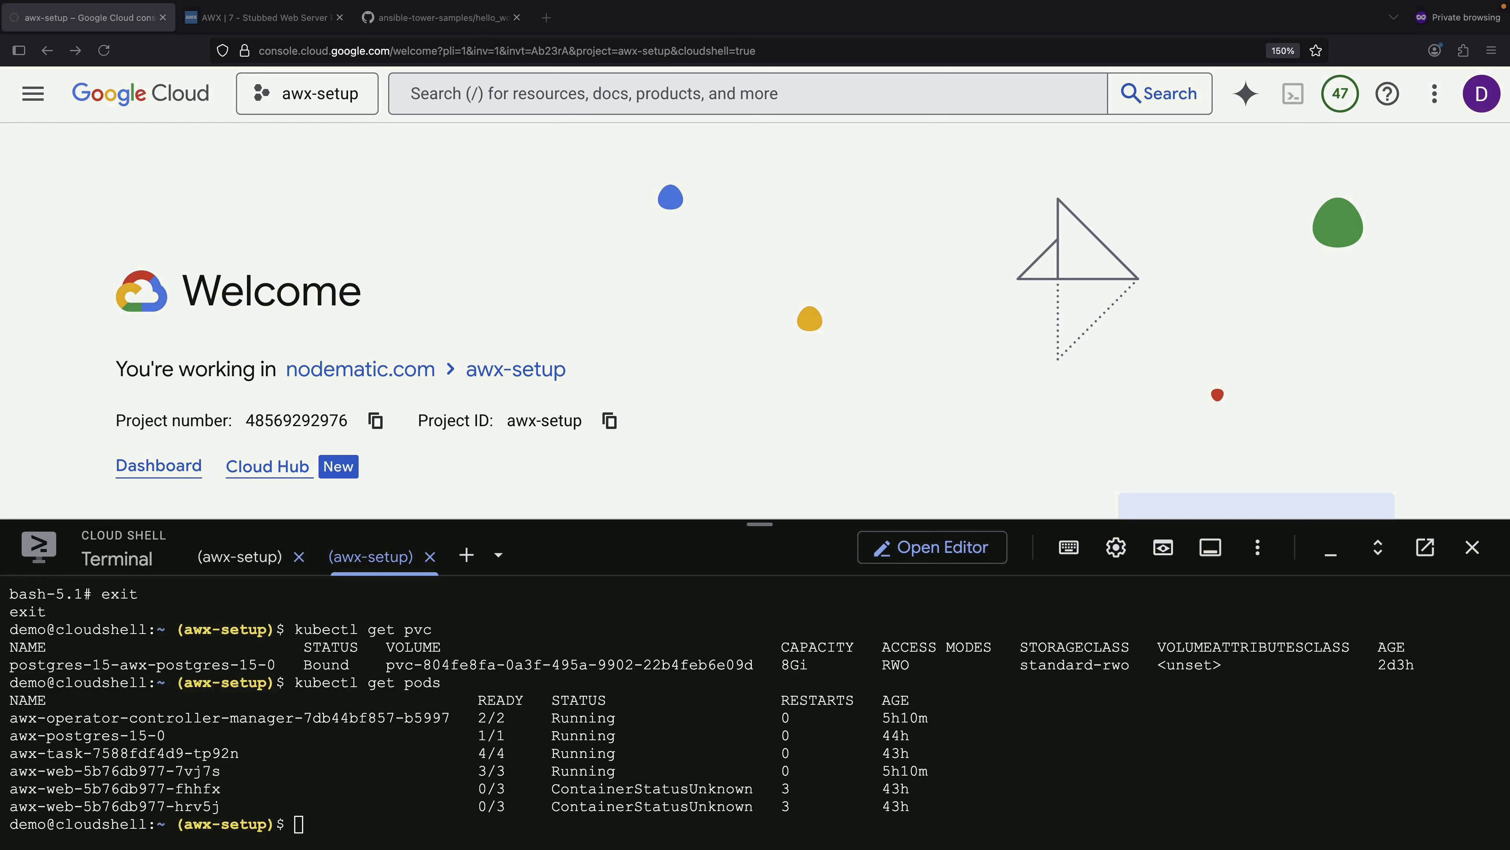
{"action": "left_click", "coordinate": [277, 713]}
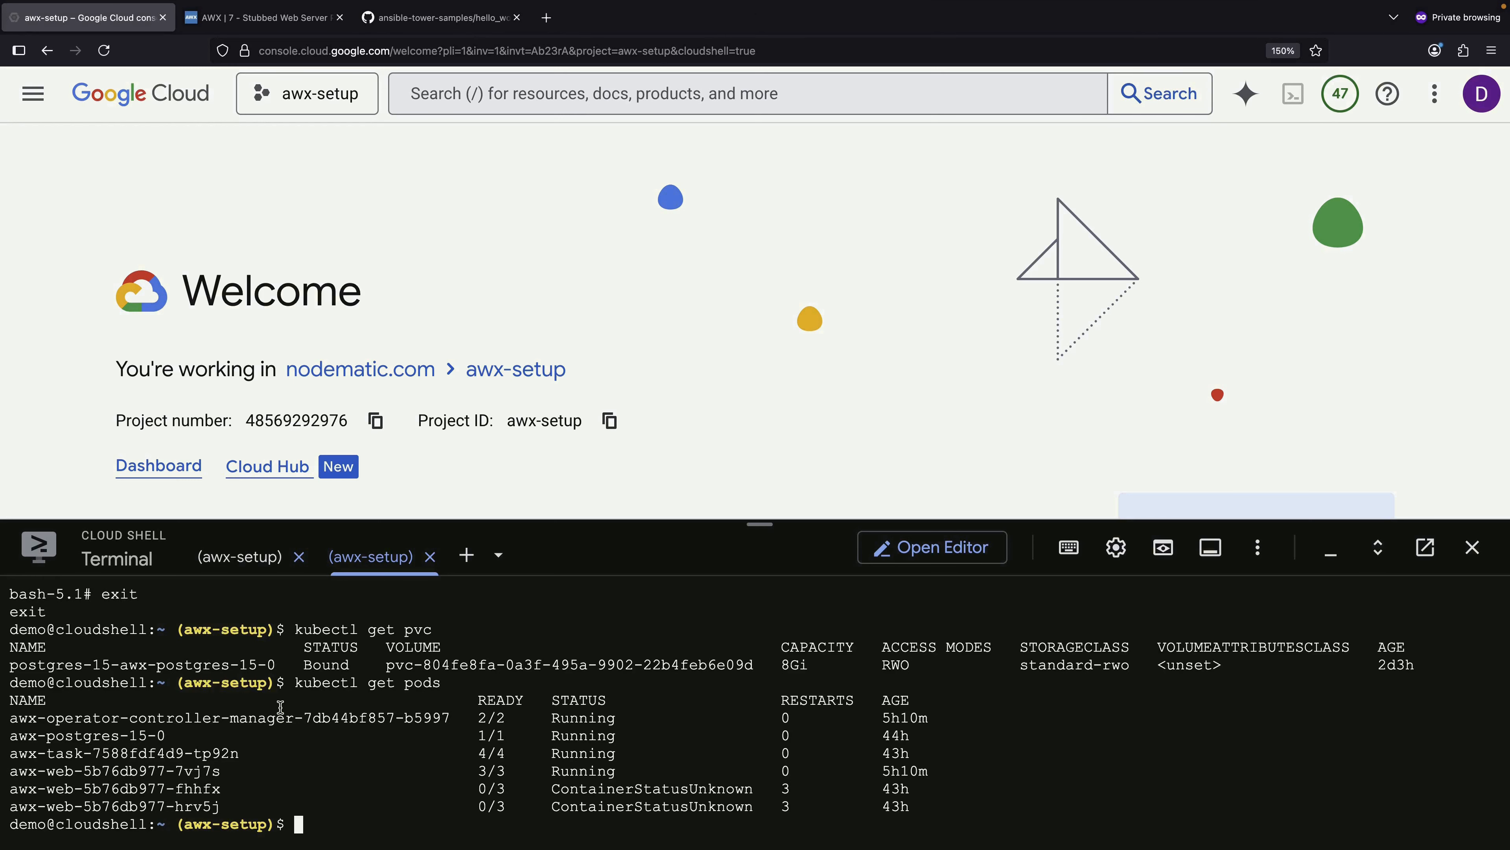
- Recall the earlier helm upgrade command for my-awx-operator and insert --set AWX.spec.projects_persistence=true before --reset-values
{"action": "key", "text": "ctrl+r"}
{"action": "type", "text": "upgrade"}
{"action": "key", "text": "Escape"}
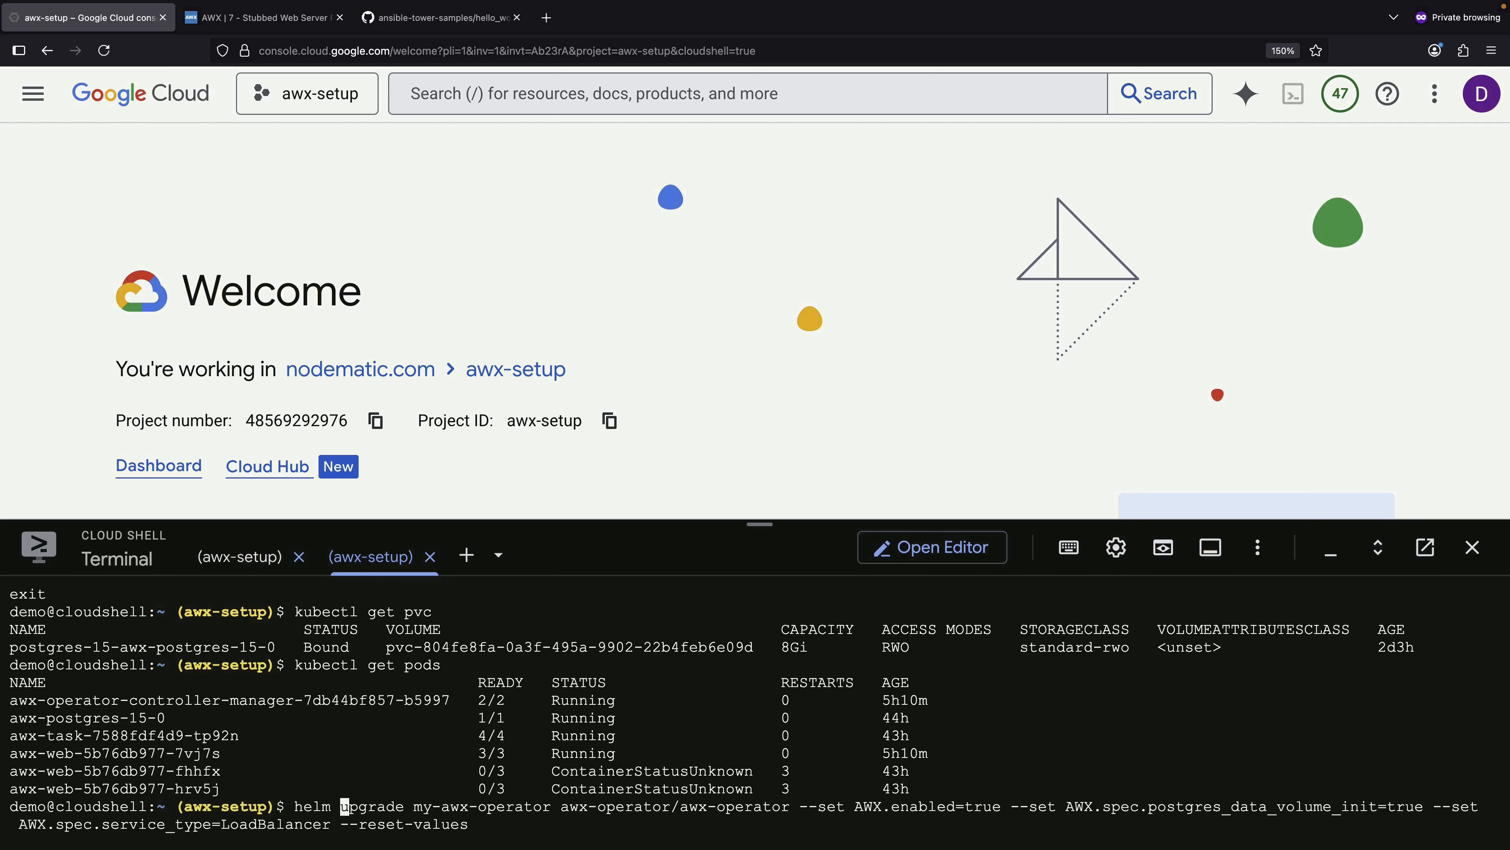
{"action": "key", "text": "alt+Right"}
{"action": "key", "text": "alt+Right"}
{"action": "key", "text": "alt+Right"}
{"action": "key", "text": "alt+Right"}
{"action": "key", "text": "alt+Right"}
{"action": "key", "text": "alt+Right"}
{"action": "key", "text": "alt+Right"}
{"action": "key", "text": "alt+Right"}
{"action": "key", "text": "alt+Right"}
{"action": "key", "text": "alt+Right"}
{"action": "key", "text": "alt+Right"}
{"action": "key", "text": "alt+Right"}
{"action": "key", "text": "alt+Right"}
{"action": "key", "text": "alt+Right"}
{"action": "key", "text": "alt+Right"}
{"action": "key", "text": "alt+Right"}
{"action": "key", "text": "alt+Right"}
{"action": "key", "text": "alt+Right"}
{"action": "key", "text": "alt+Right"}
{"action": "key", "text": "alt+Right"}
{"action": "key", "text": "alt+Right"}
{"action": "key", "text": "alt+Right"}
{"action": "type", "text": "--set AWX."}
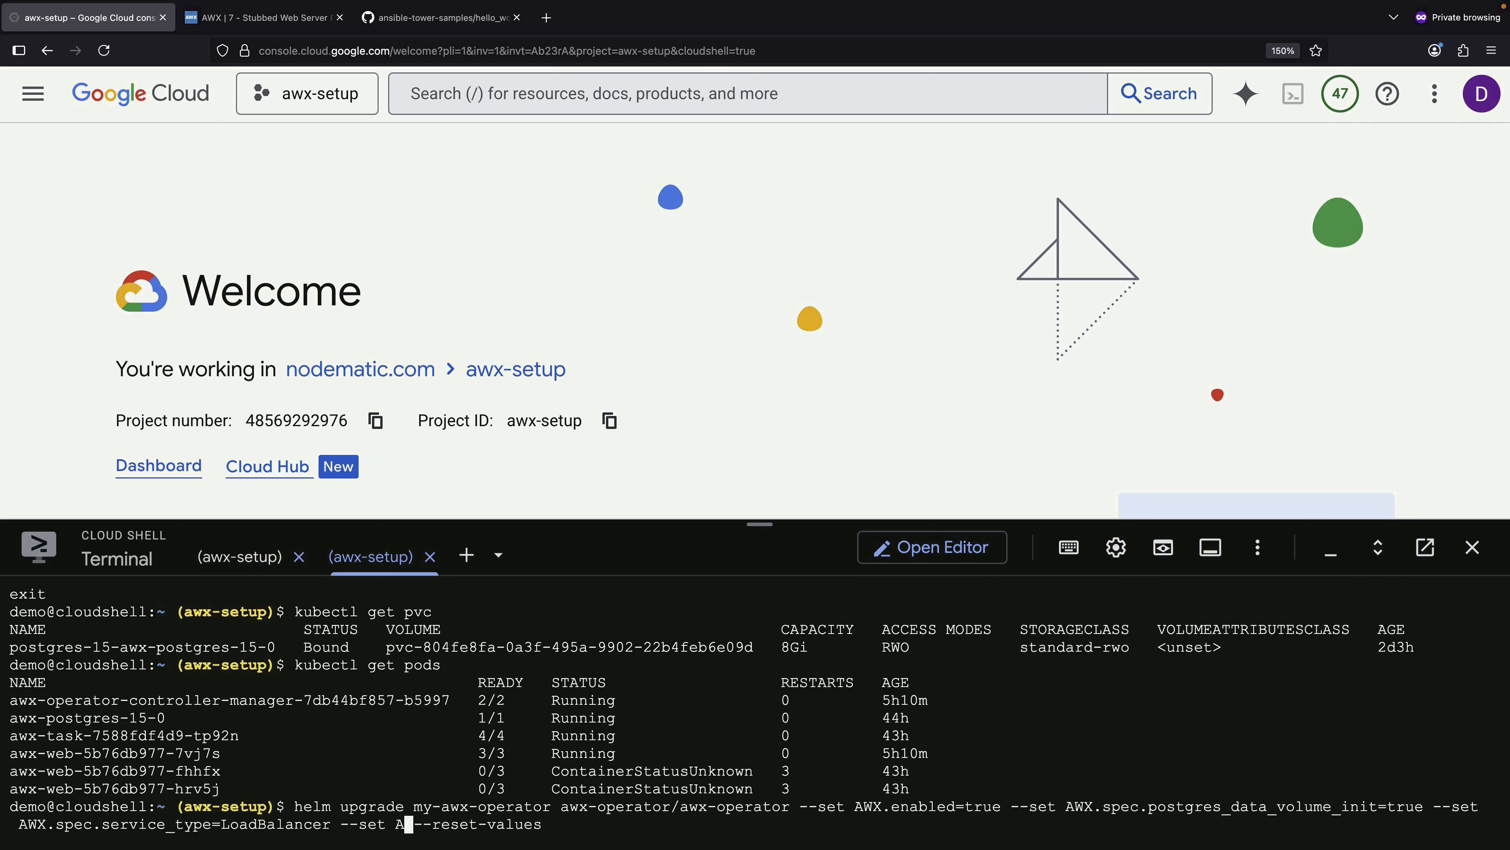
{"action": "type", "text": "s"}
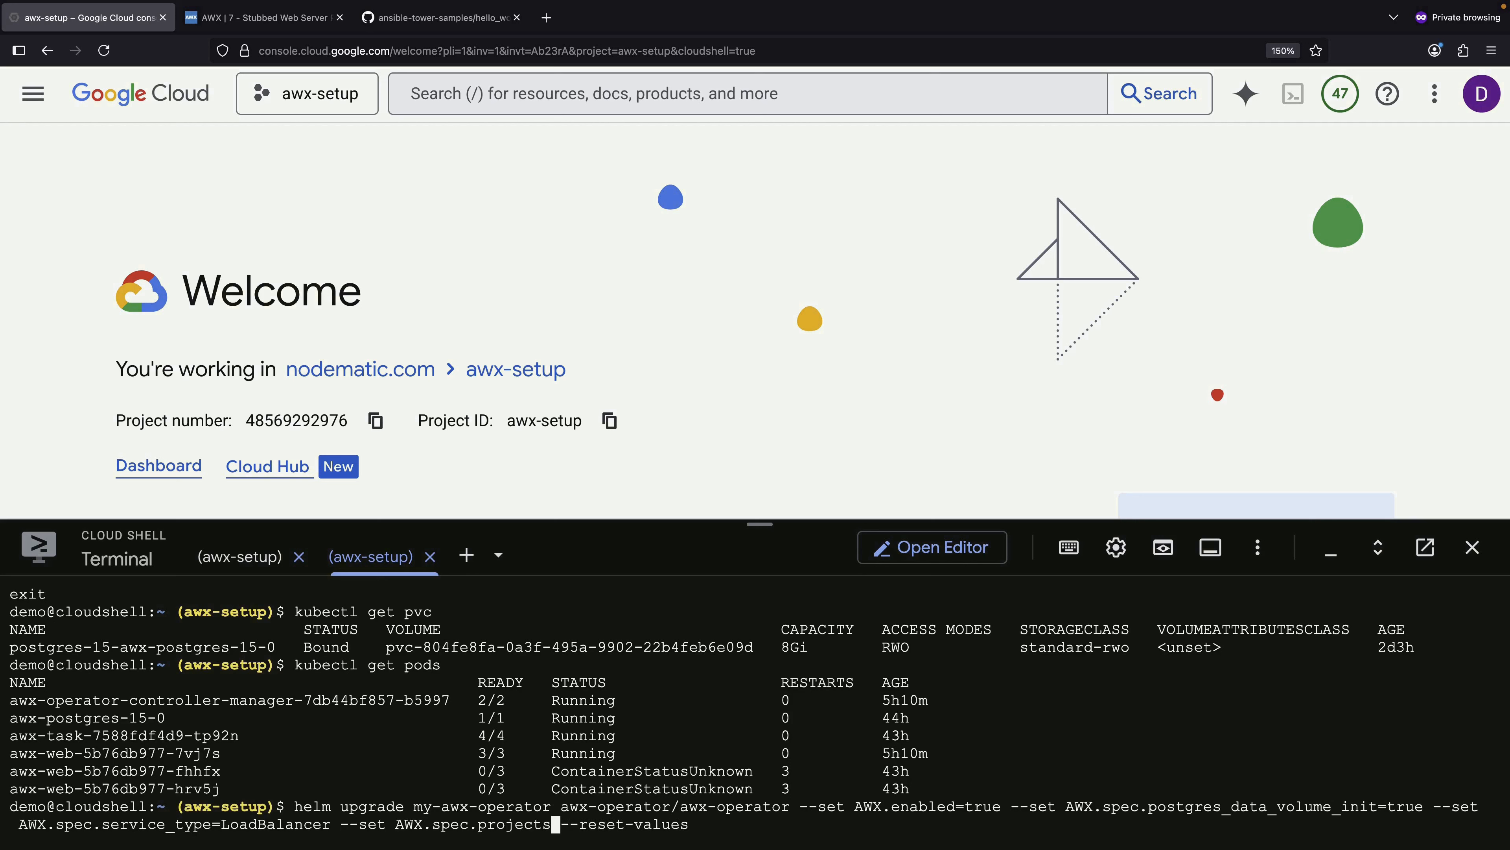
{"action": "type", "text": "pec.projects_persistence=true"}
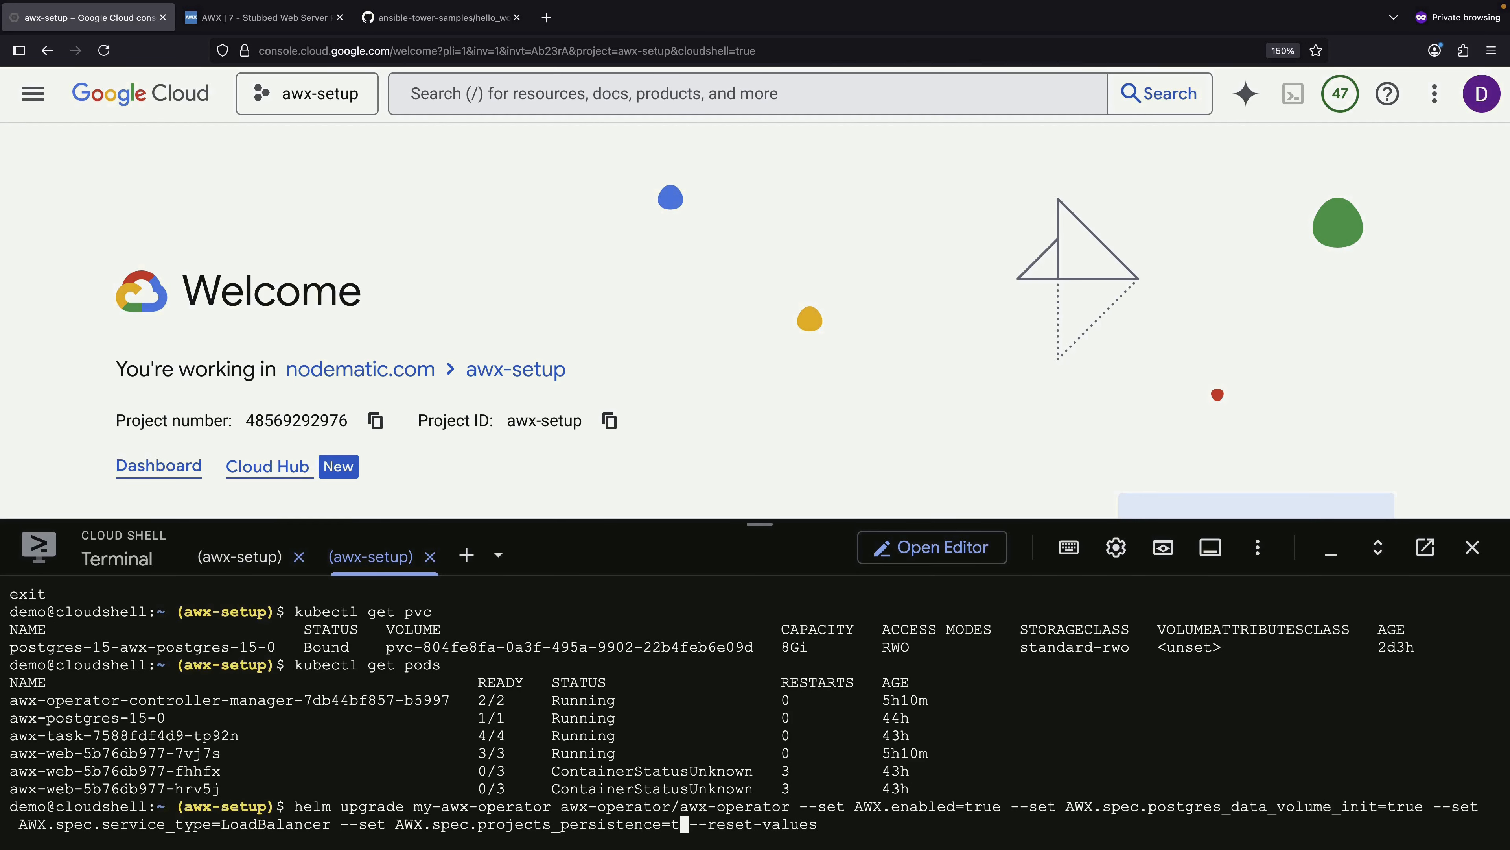
- Add --set AWX.spec.projects_storage_class=zonal-rwx to the helm upgrade command before --reset-values
{"action": "type", "text": " --set AWX."}
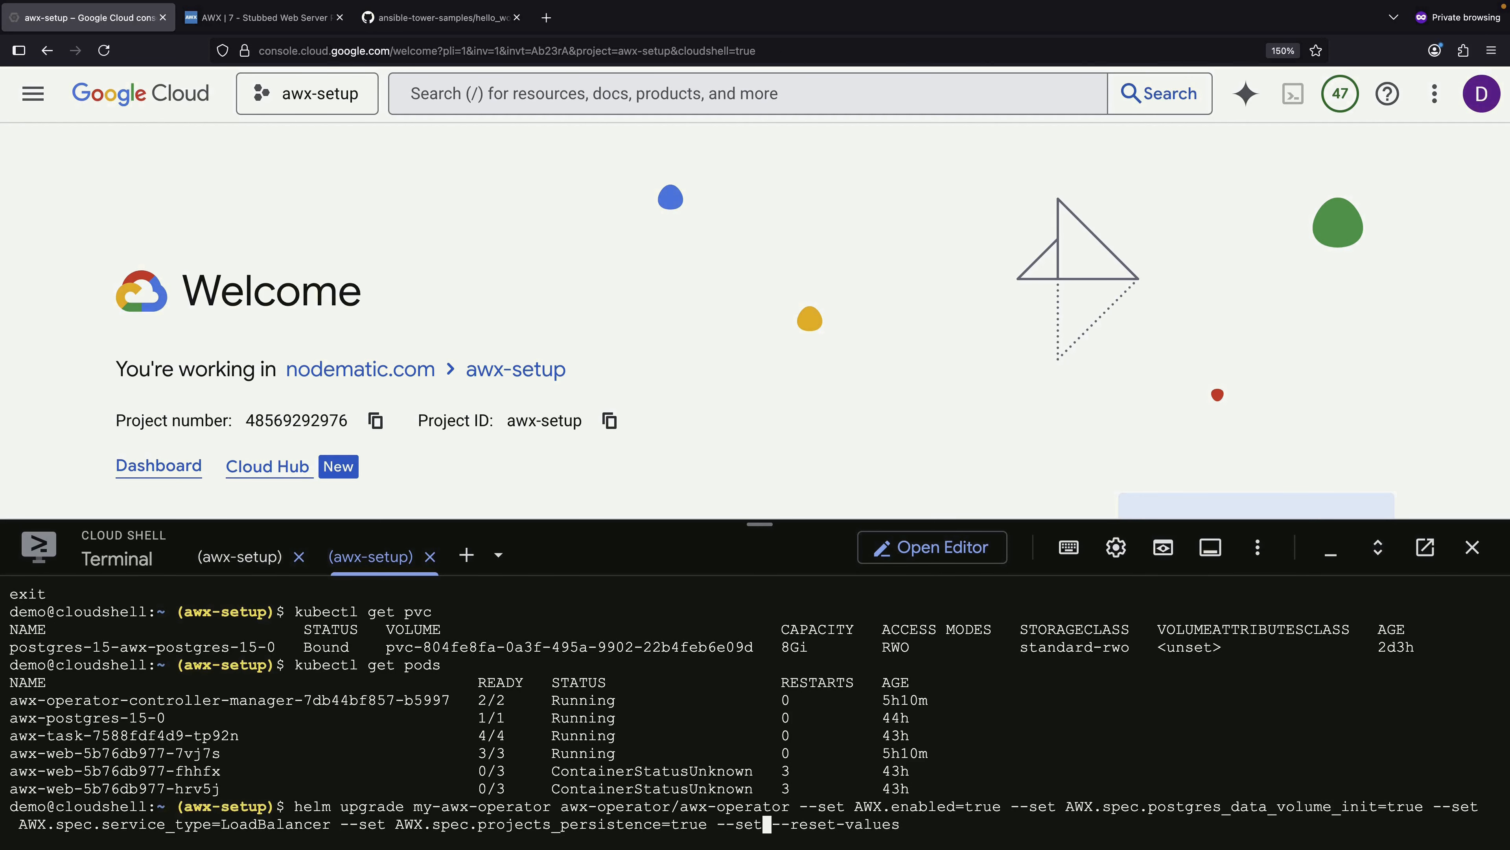
{"action": "type", "text": "spec.projects"}
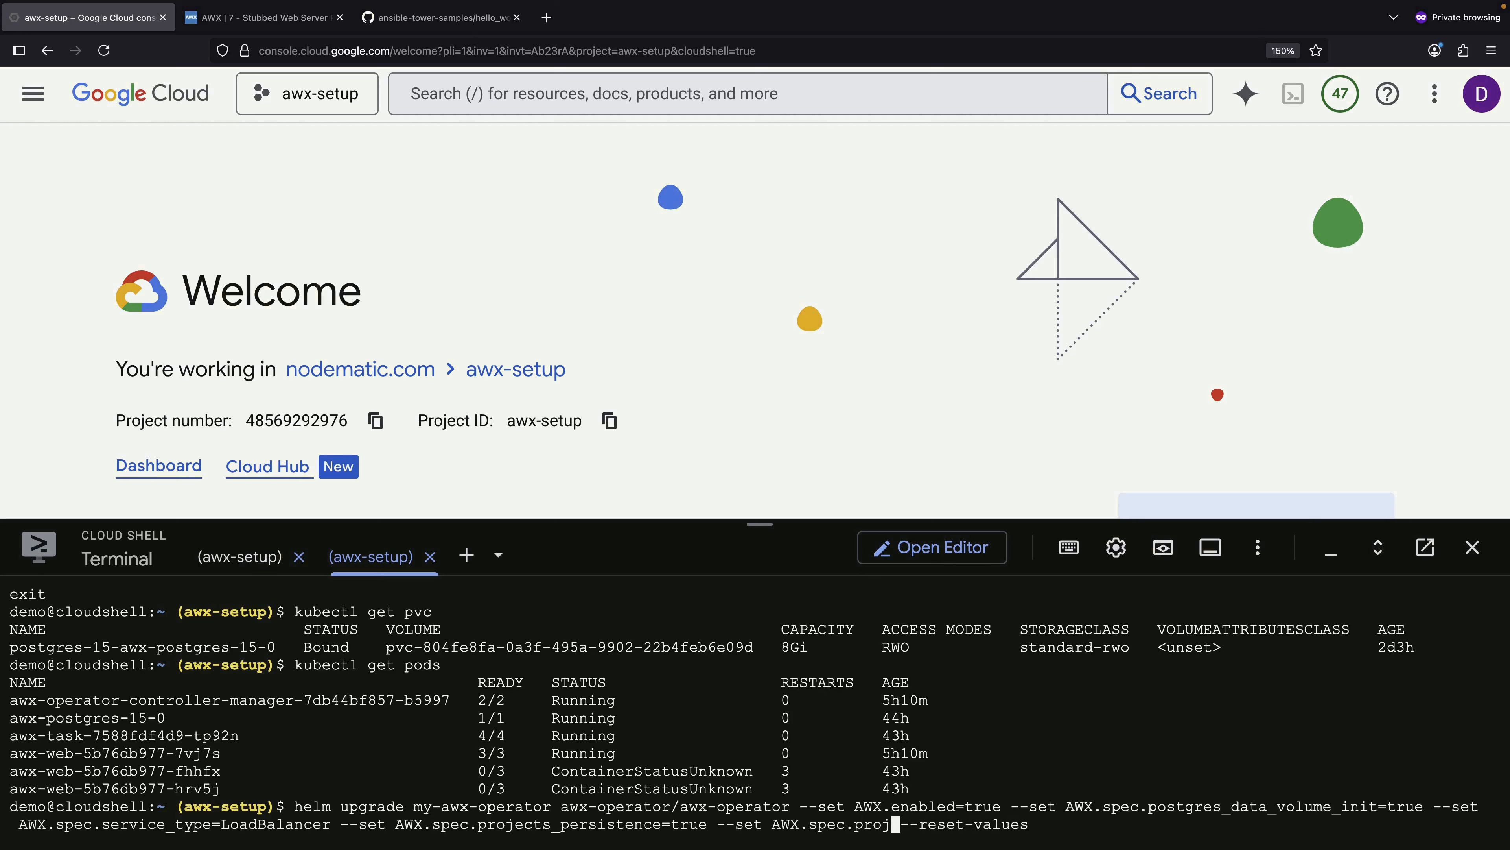
{"action": "type", "text": "_storage_class="}
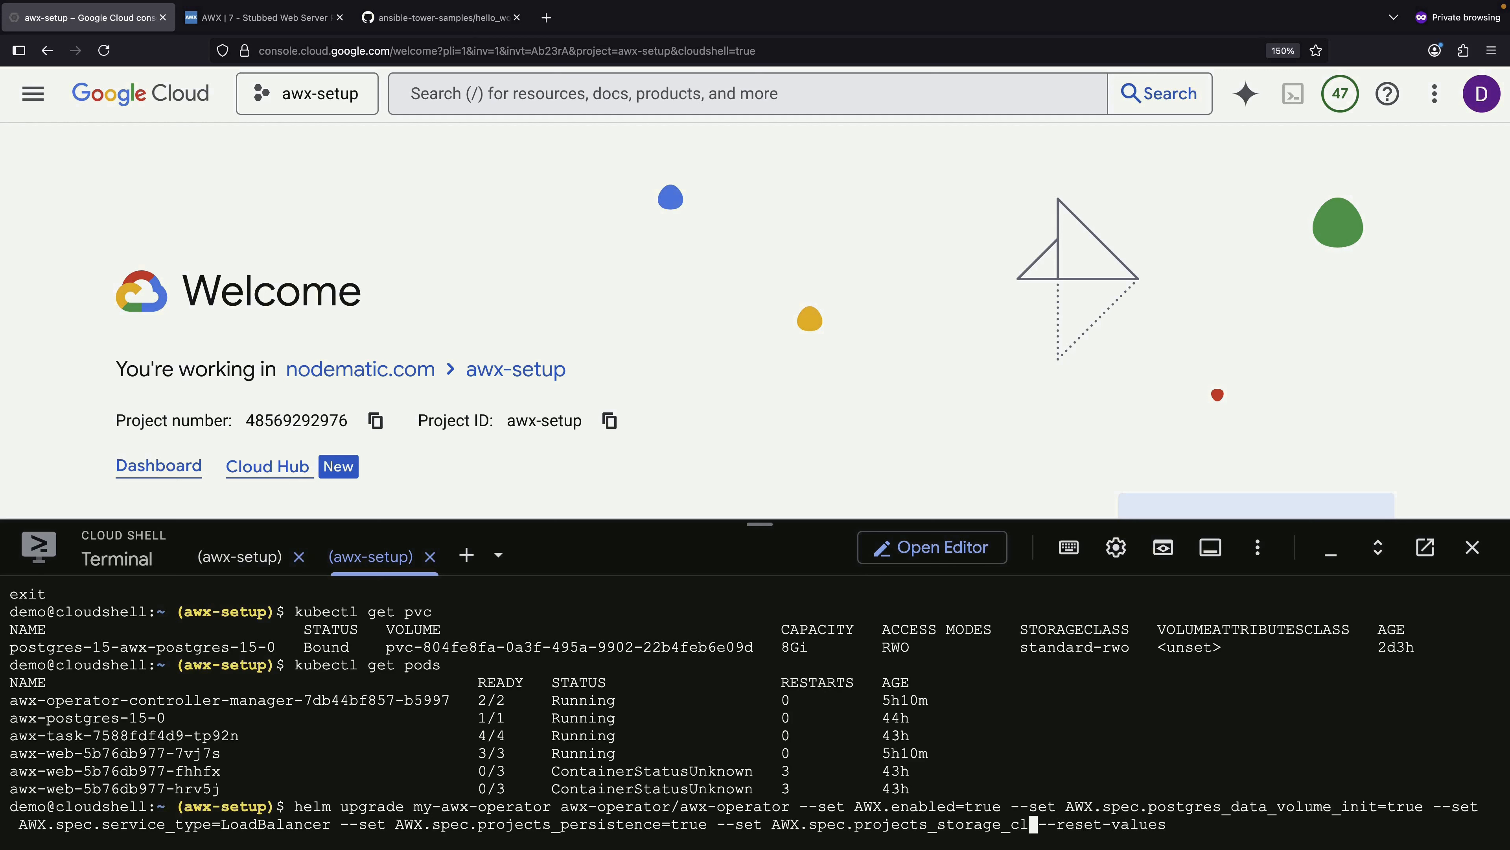
{"action": "type", "text": "zonal-rwx"}
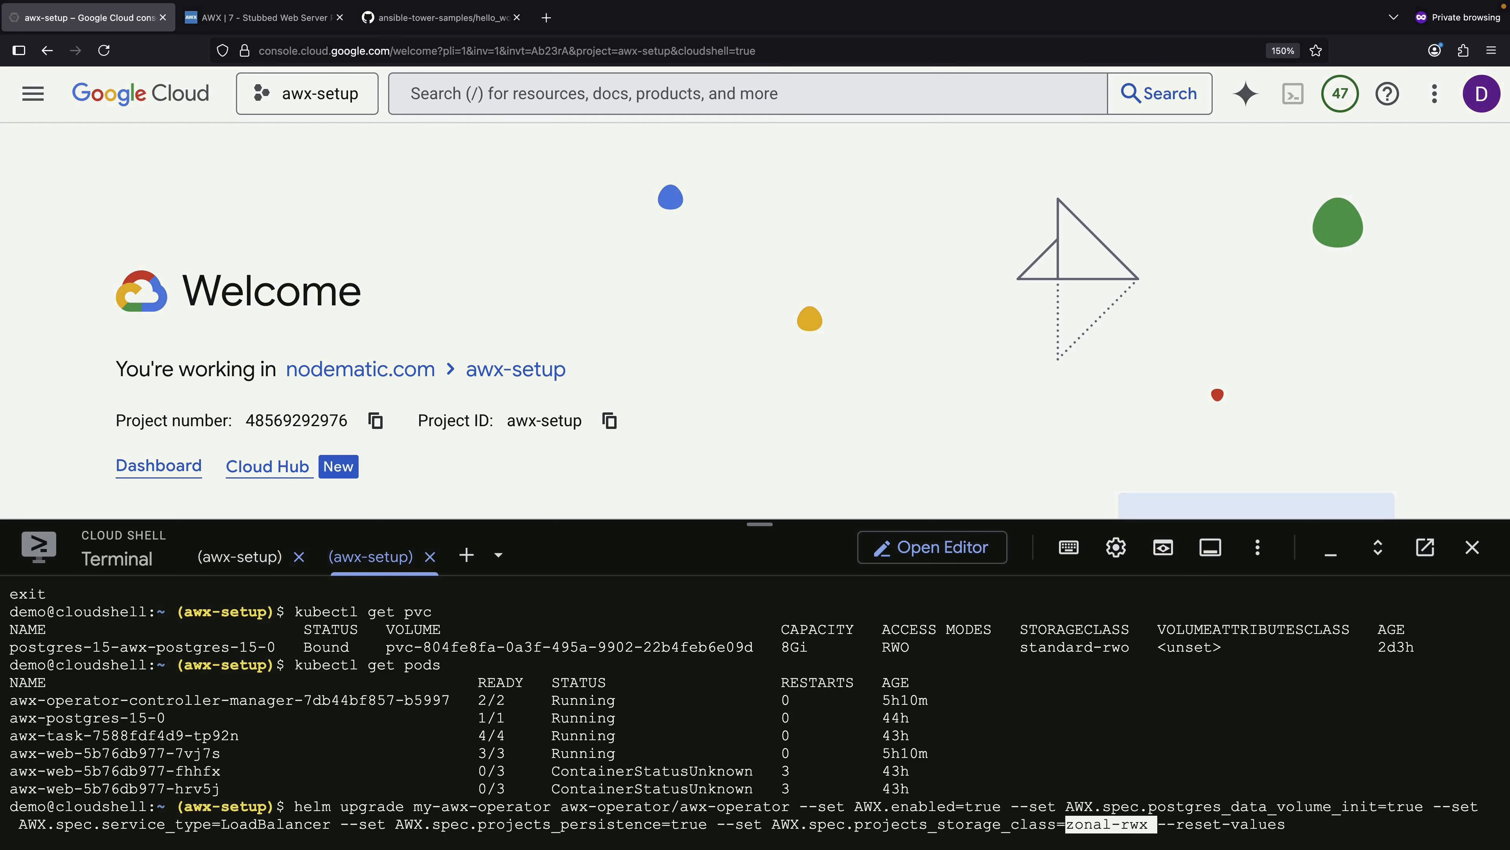
- Search the Google Cloud console for Filestore and enable the Cloud Filestore API for the awx-setup project
{"action": "left_click", "coordinate": [461, 84]}
{"action": "type", "text": "file storage"}
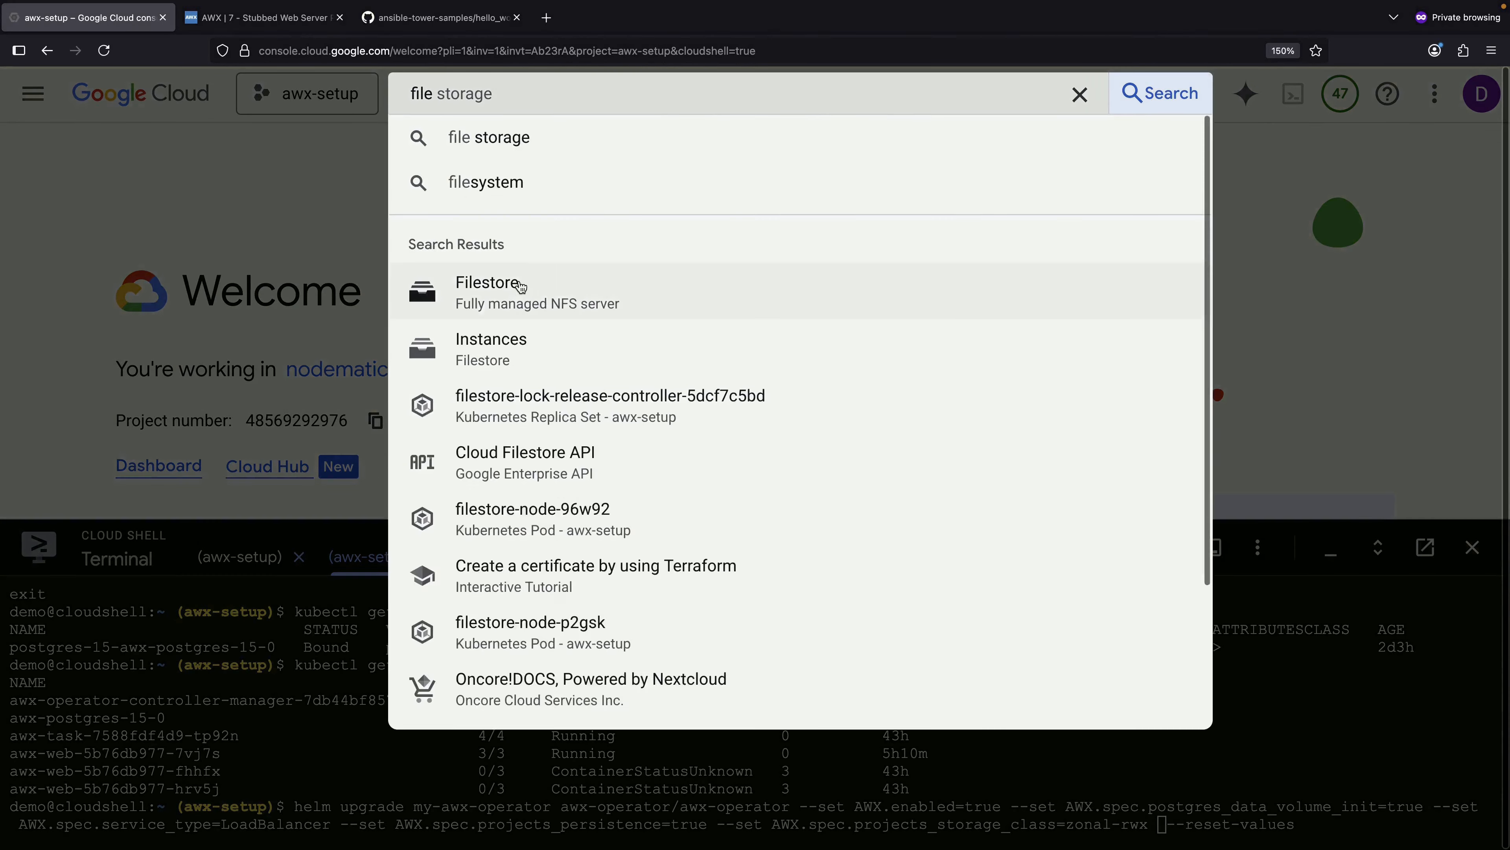
{"action": "left_click", "coordinate": [519, 286]}
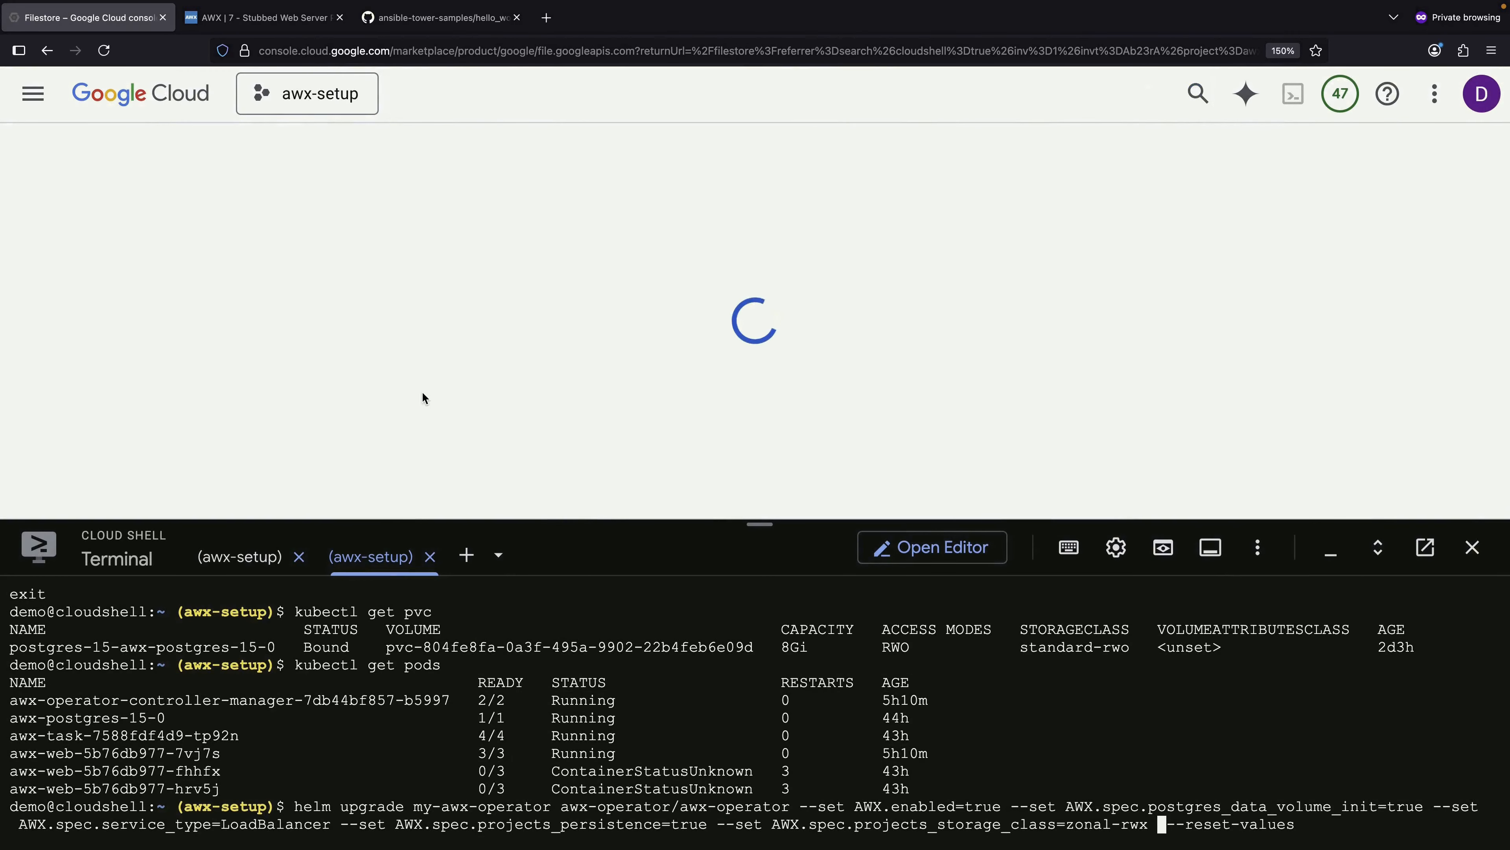
{"action": "left_click", "coordinate": [250, 429]}
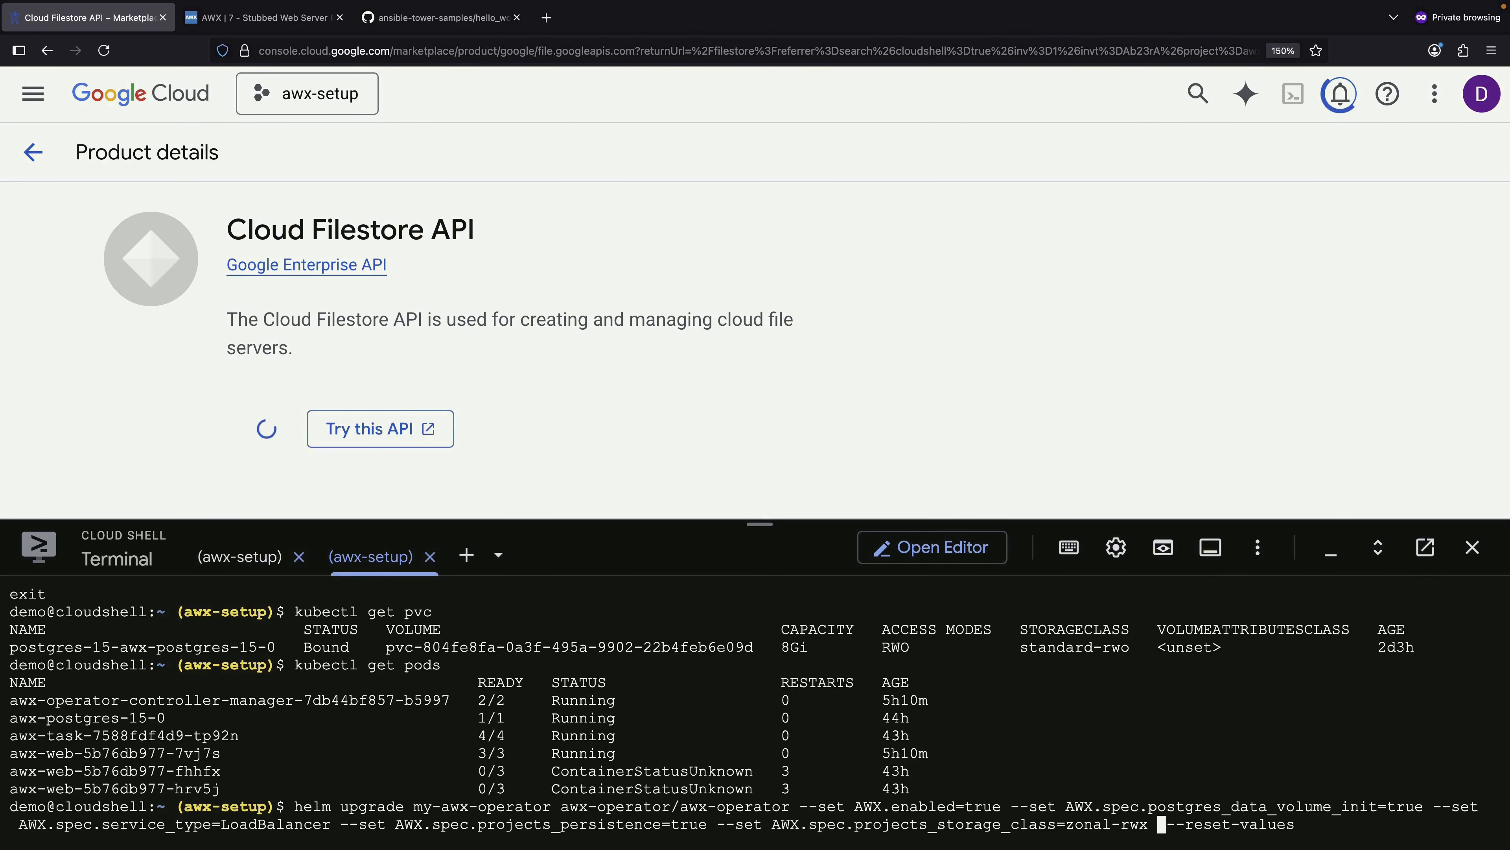
- Run the prepared helm upgrade and dismiss the instance performance banner on the Filestore Instances page
{"action": "key", "text": "Return"}
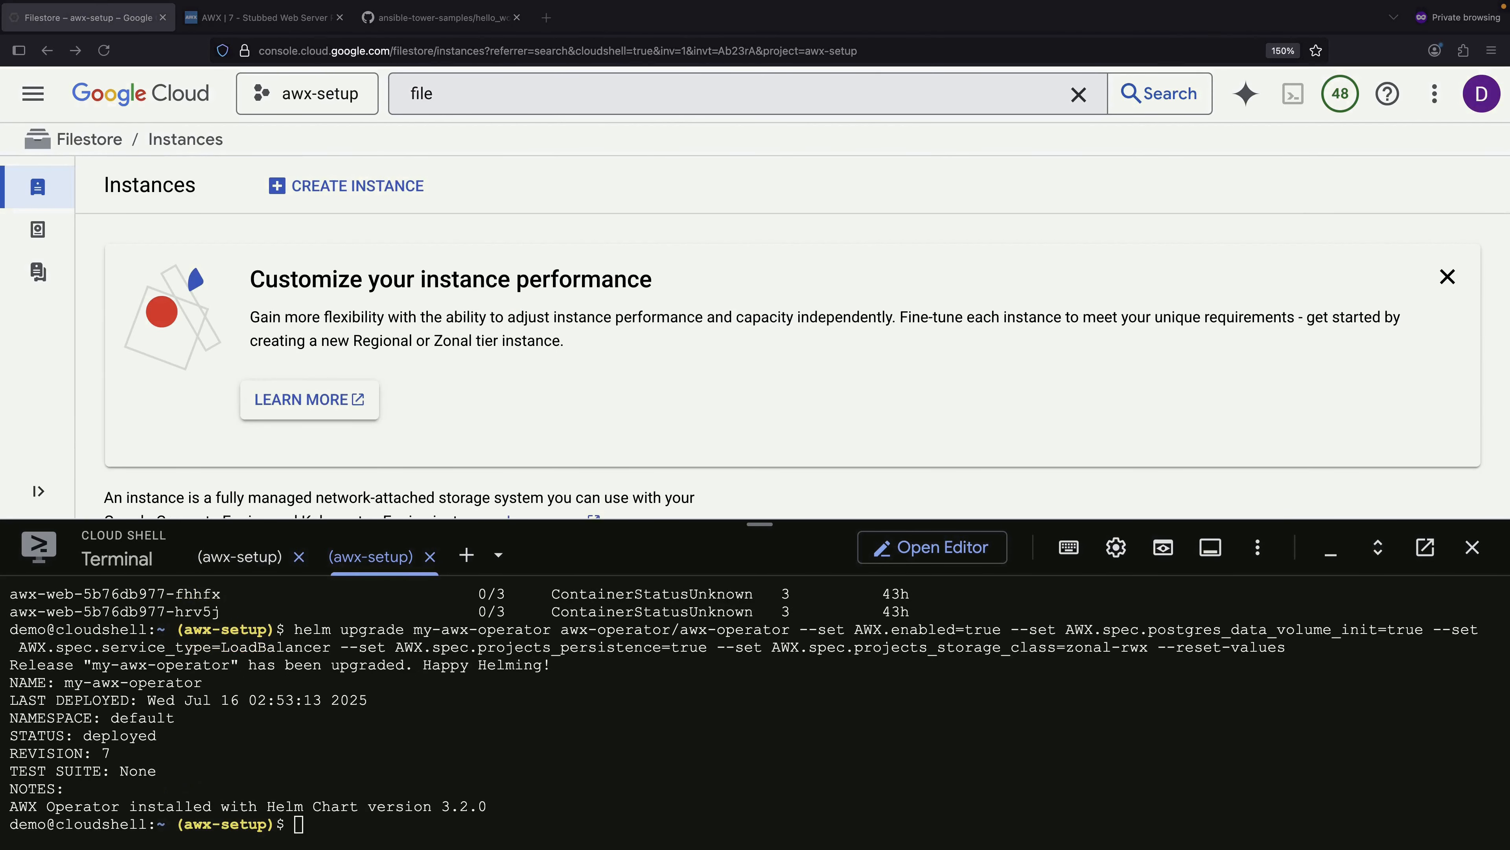
{"action": "scroll", "coordinate": [550, 270], "scroll_direction": "down", "scroll_amount": 1}
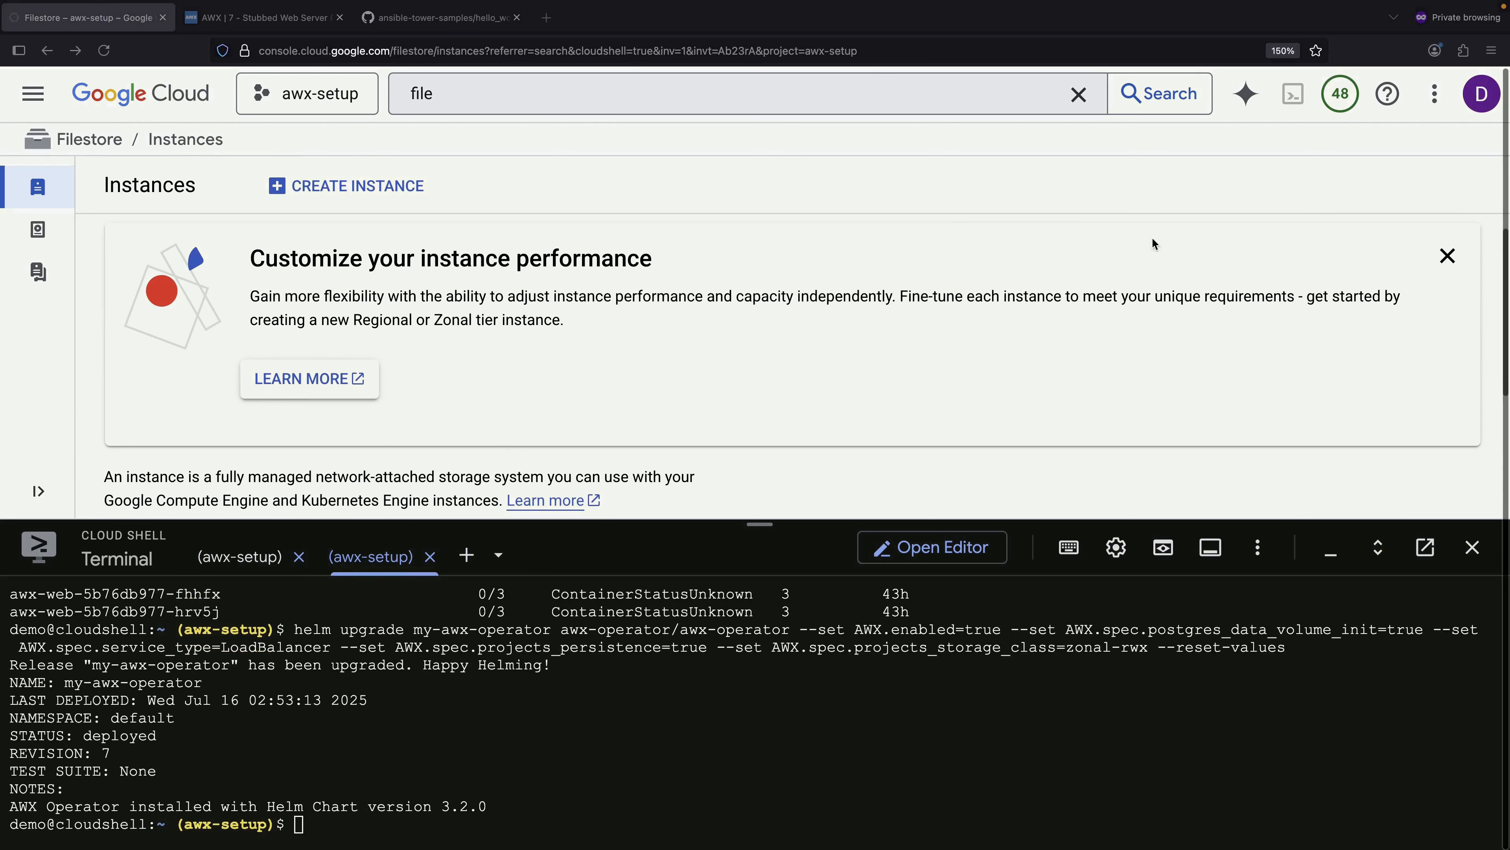
{"action": "left_click", "coordinate": [1459, 265]}
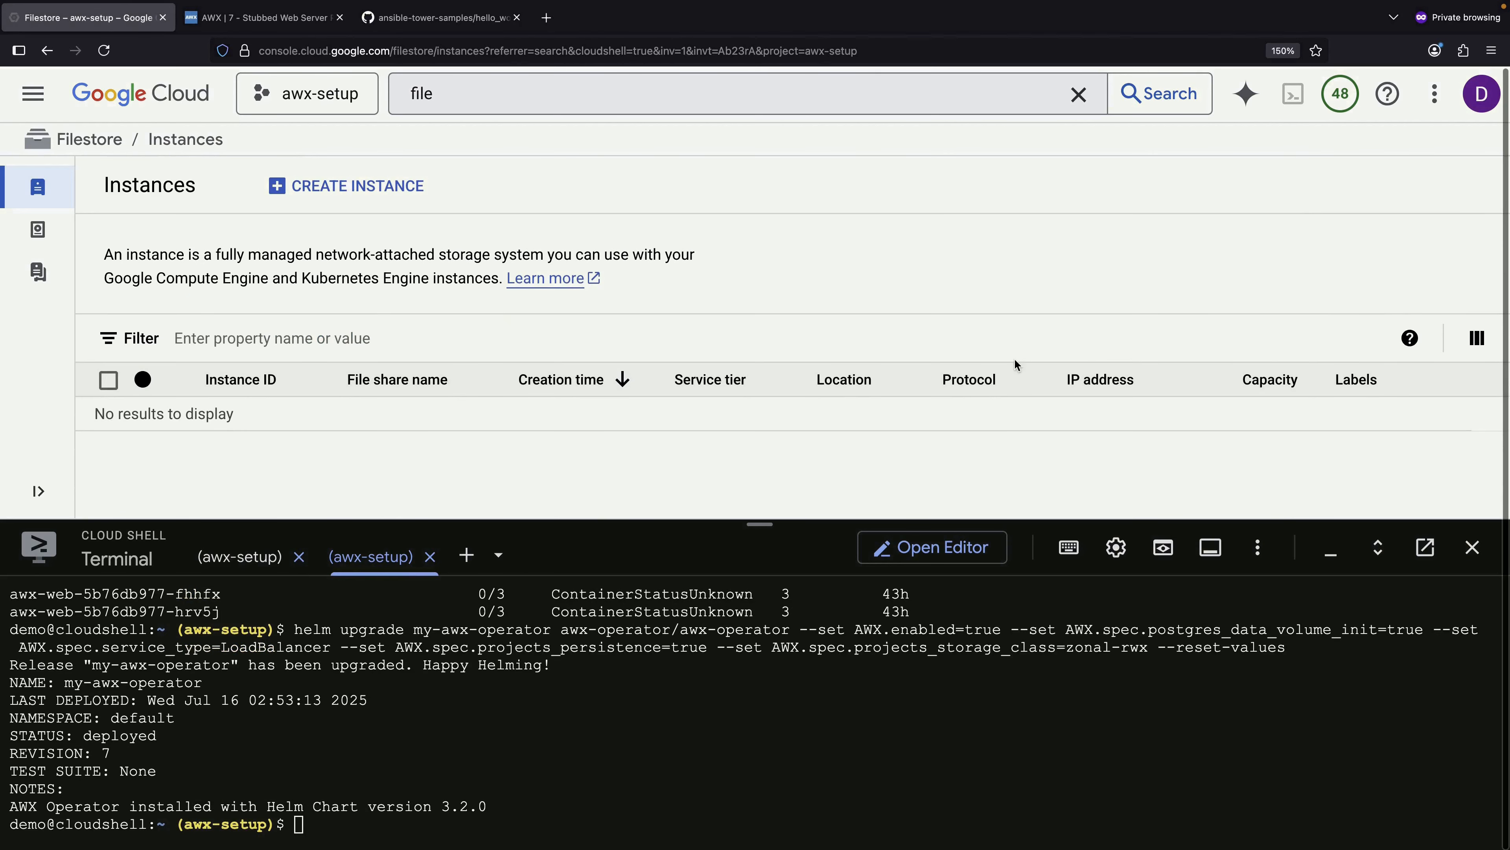
- Monitor the persistent volume claims continuously with watch kubectl get pvc in the second terminal session
{"action": "left_click", "coordinate": [394, 615]}
{"action": "type", "text": "watch"}
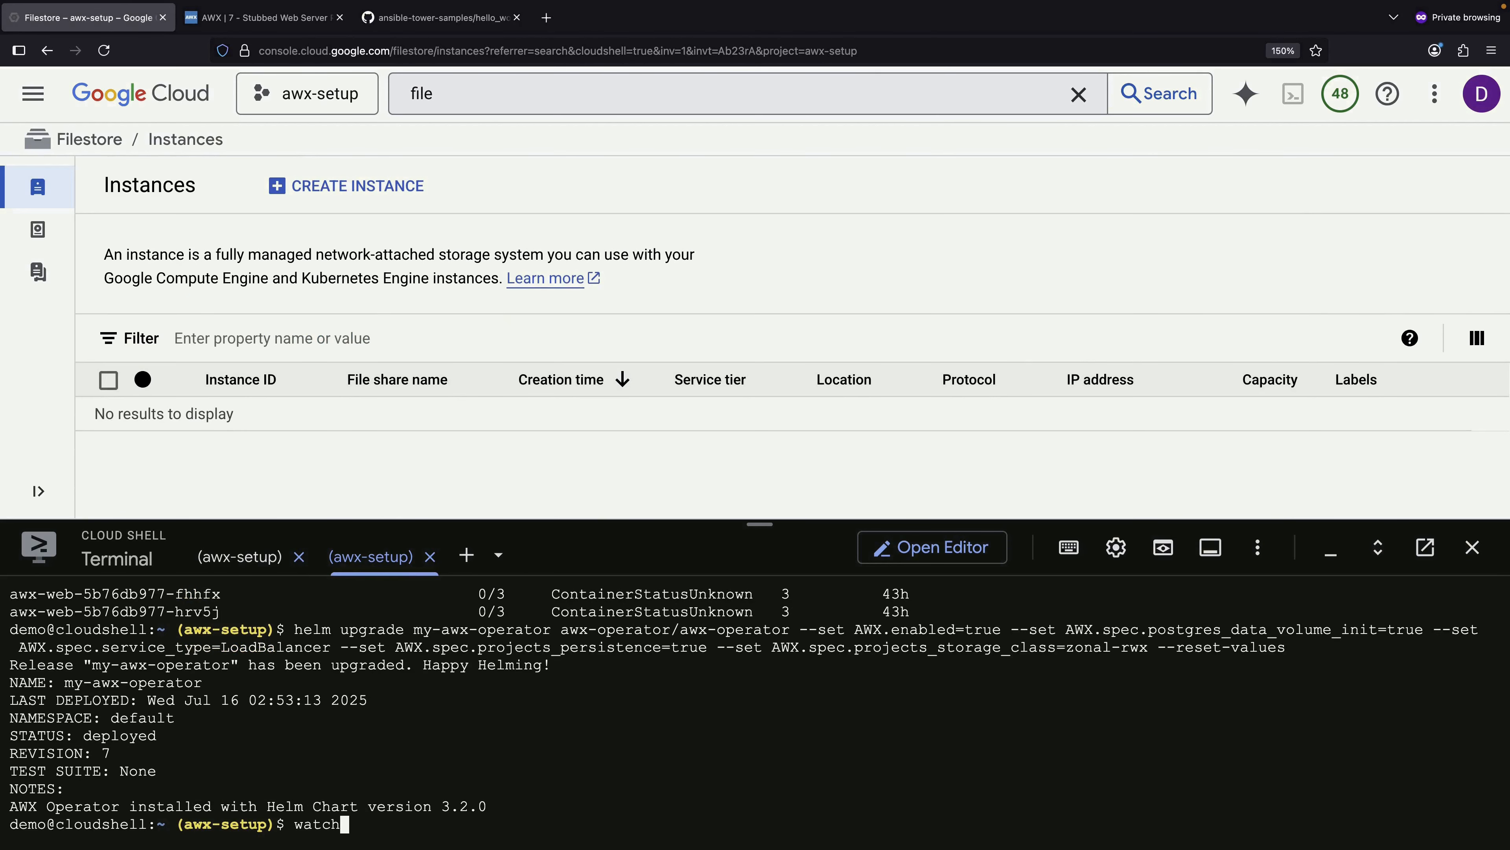
{"action": "type", "text": " kubectl get pvc"}
{"action": "key", "text": "Return"}
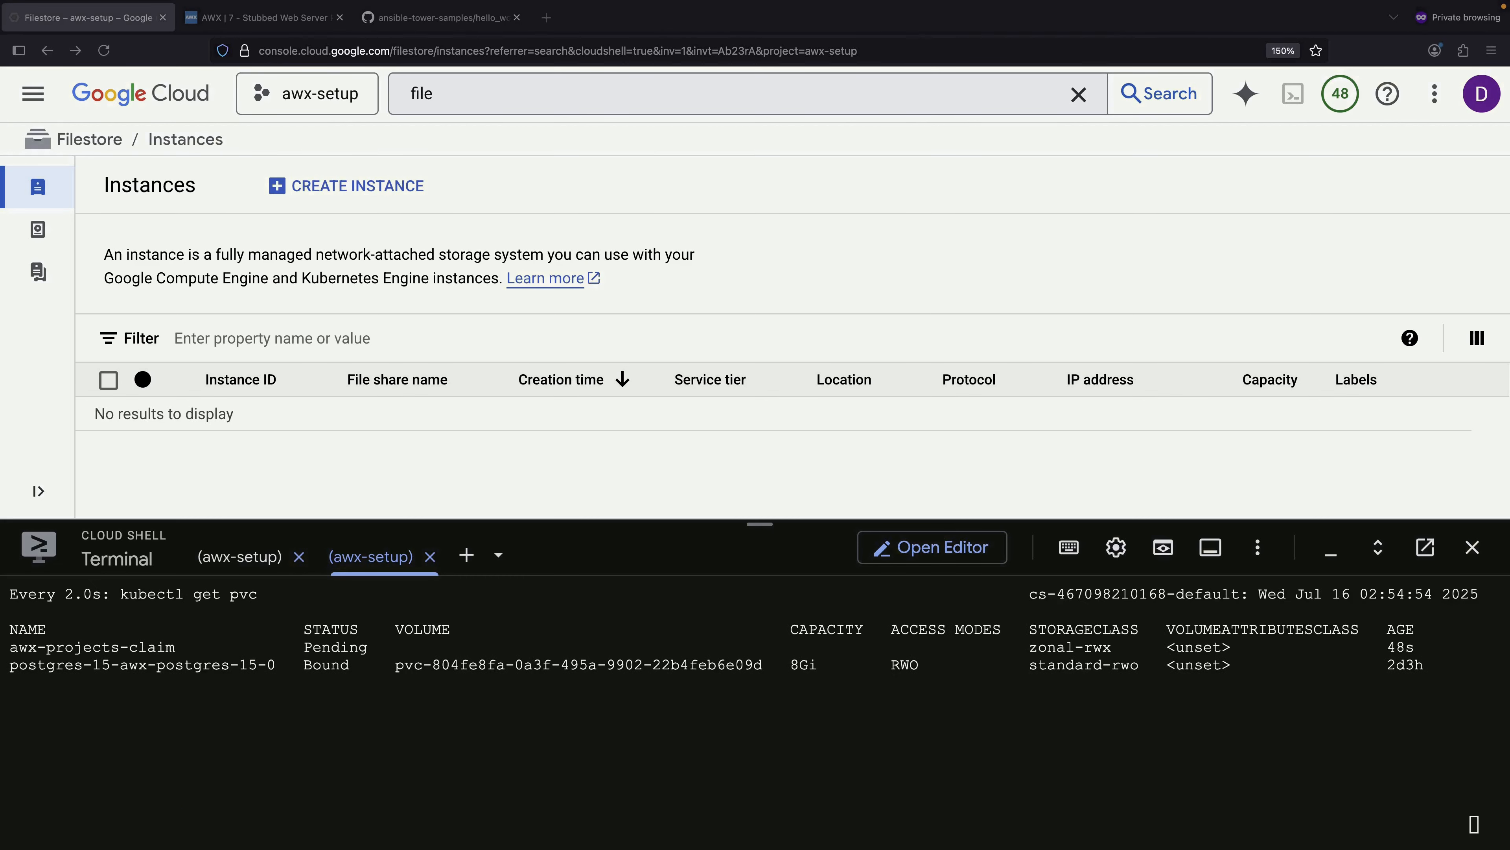
- List the cluster's pods with kubectl get pods in the first terminal session
{"action": "left_click", "coordinate": [242, 739]}
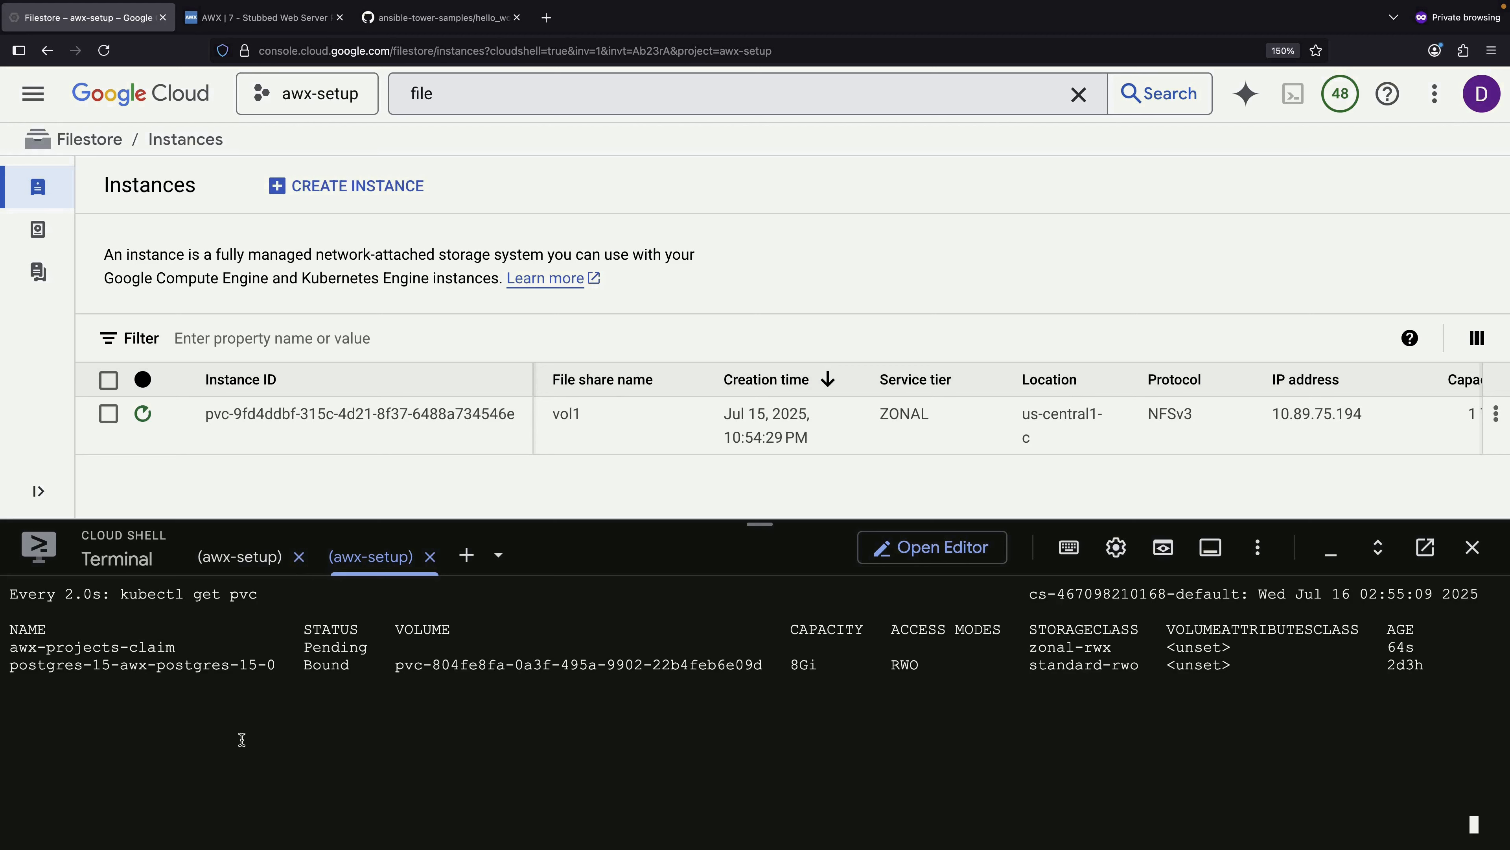
{"action": "left_click", "coordinate": [240, 556]}
{"action": "type", "text": "kub"}
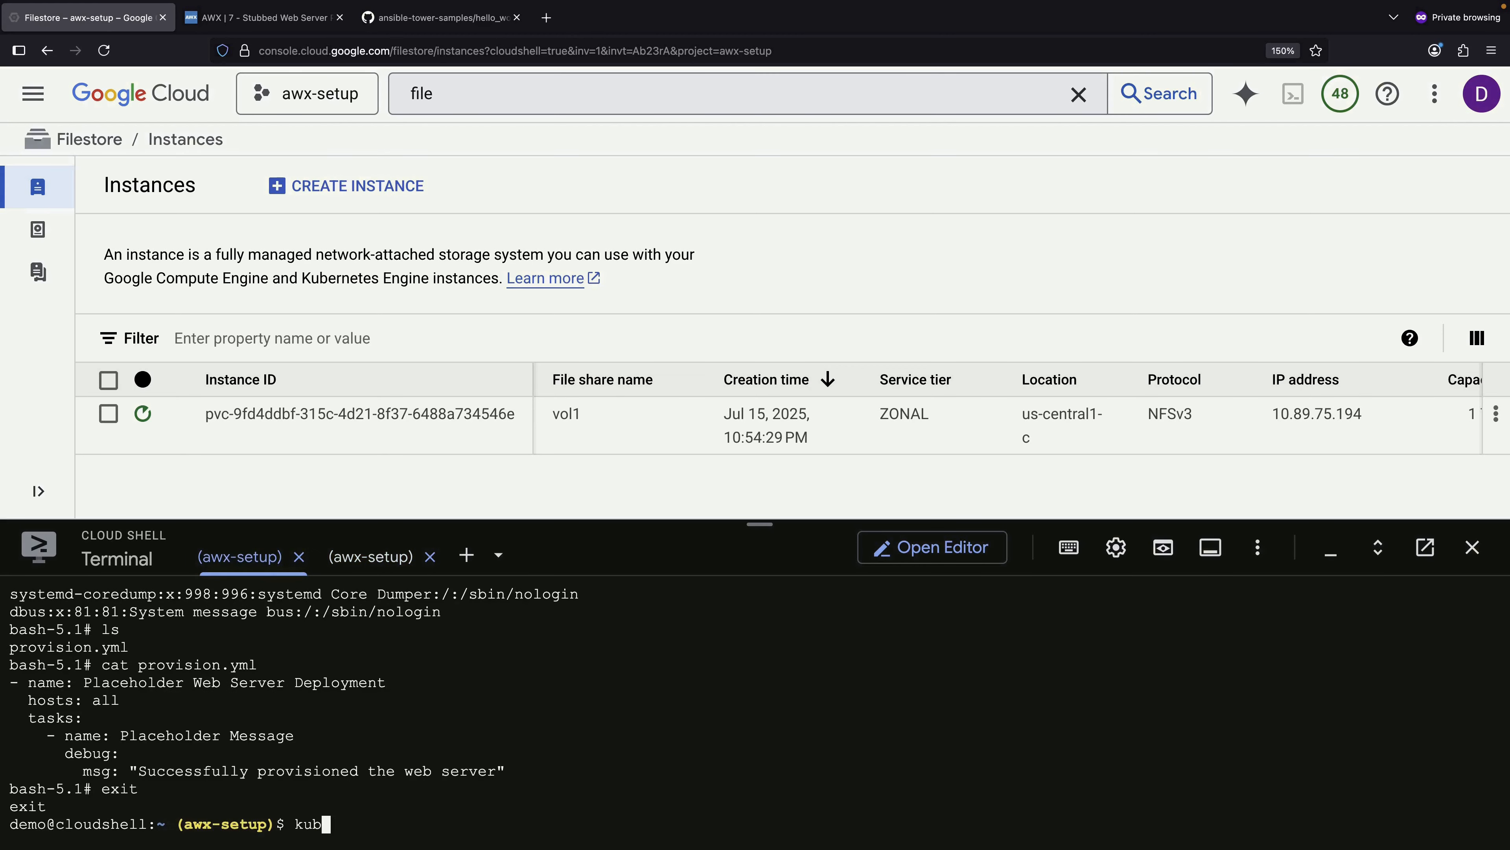
{"action": "type", "text": "ectl get pods"}
{"action": "key", "text": "Return"}
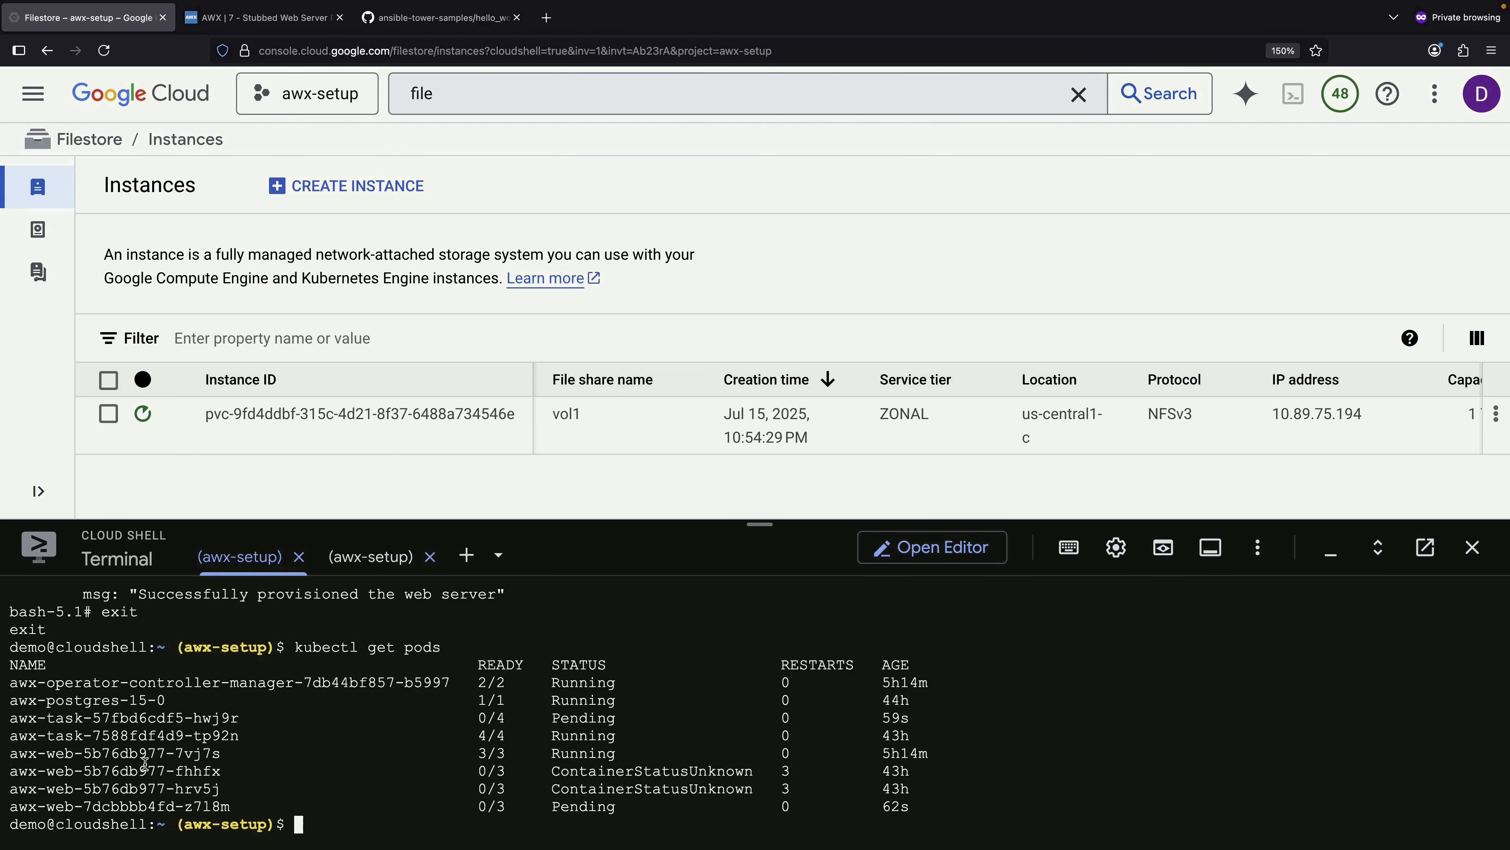
- Stop the claim watch in the second terminal session and check the new awx-web and awx-task pods' status with kubectl get pods
{"action": "left_click", "coordinate": [371, 556]}
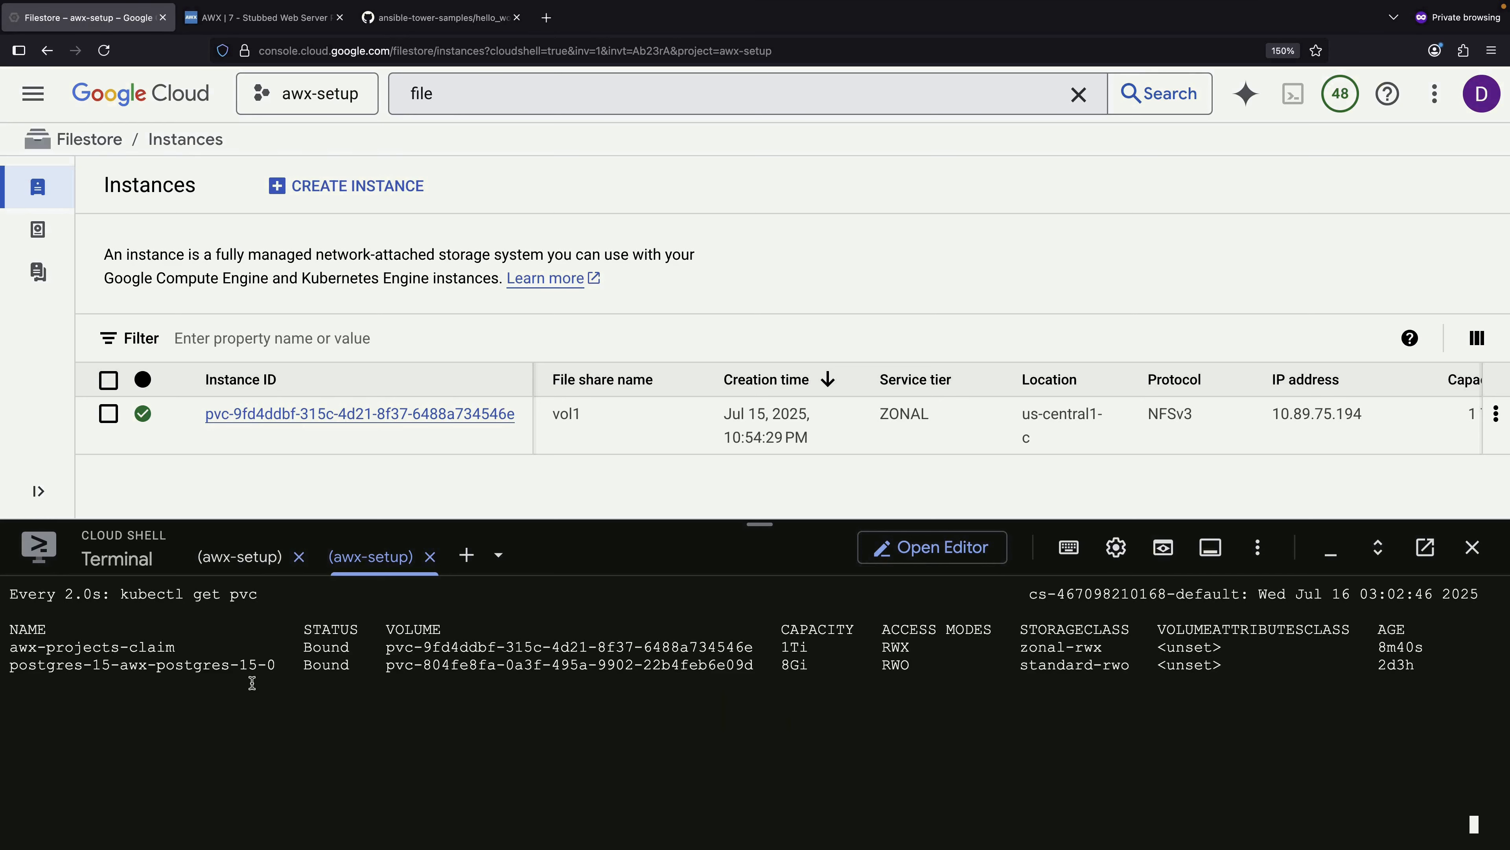
{"action": "key", "text": "ctrl+c"}
{"action": "type", "text": "kubectl get pods"}
{"action": "key", "text": "Return"}
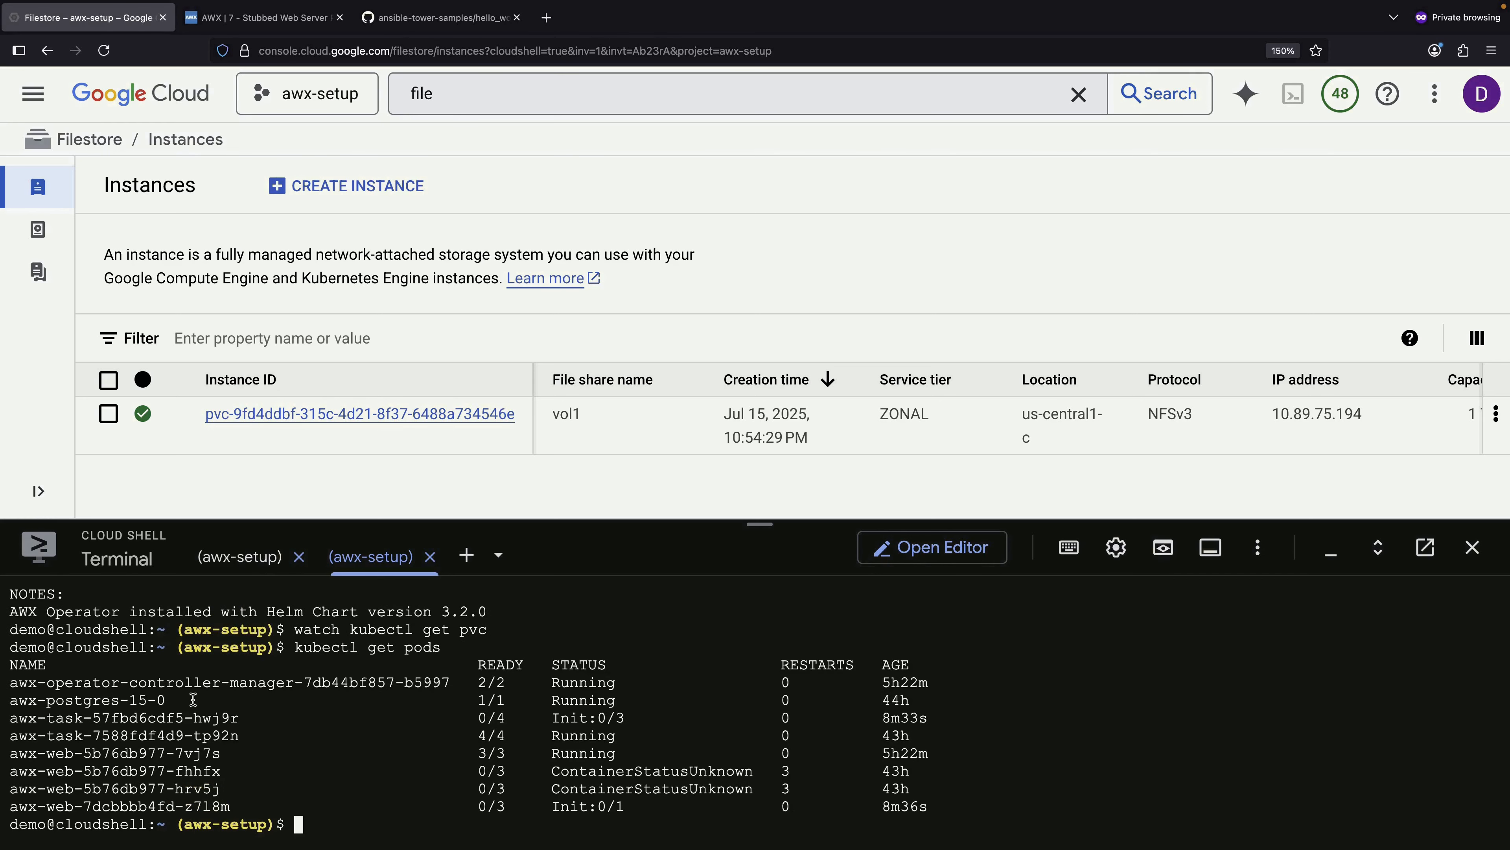
{"action": "double_click", "coordinate": [178, 707]}
{"action": "double_click", "coordinate": [580, 808]}
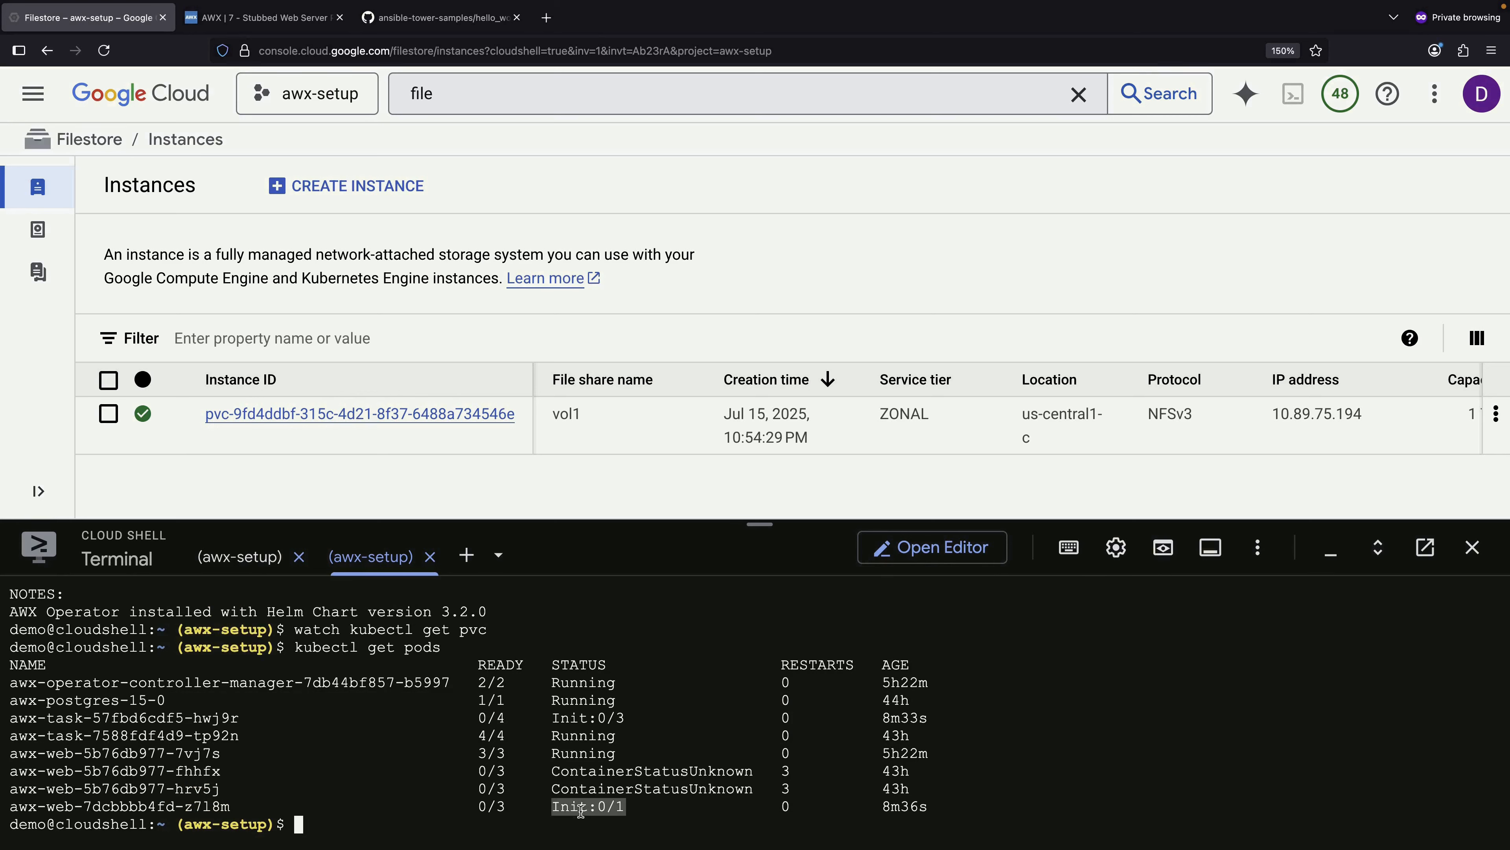
{"action": "double_click", "coordinate": [566, 717]}
{"action": "left_click", "coordinate": [540, 689]}
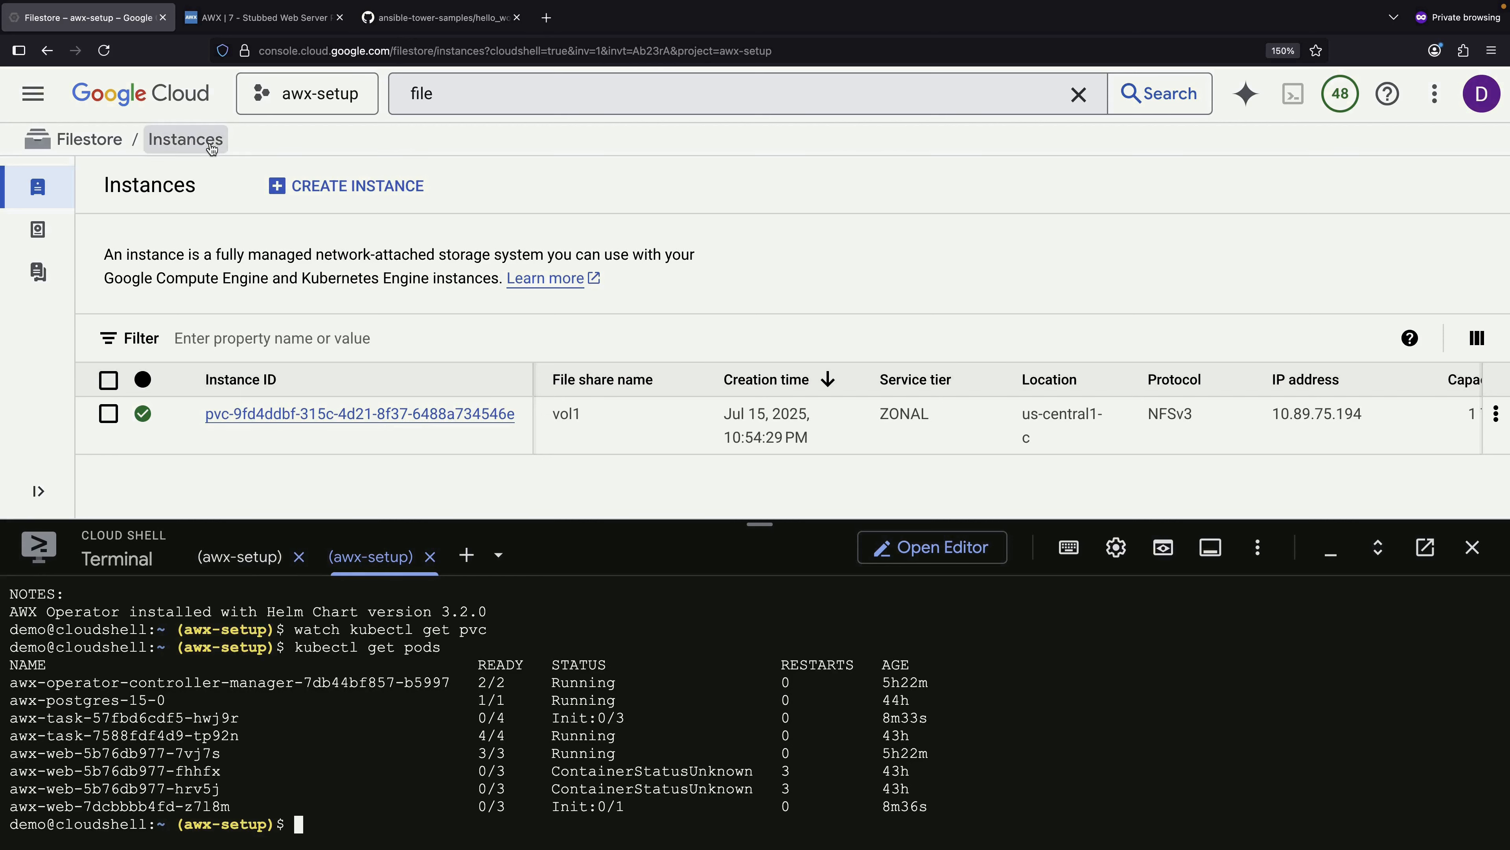
- Switch to AWX, where the Stubbed Web Server Provisioning job output is open
{"action": "left_click", "coordinate": [219, 26]}
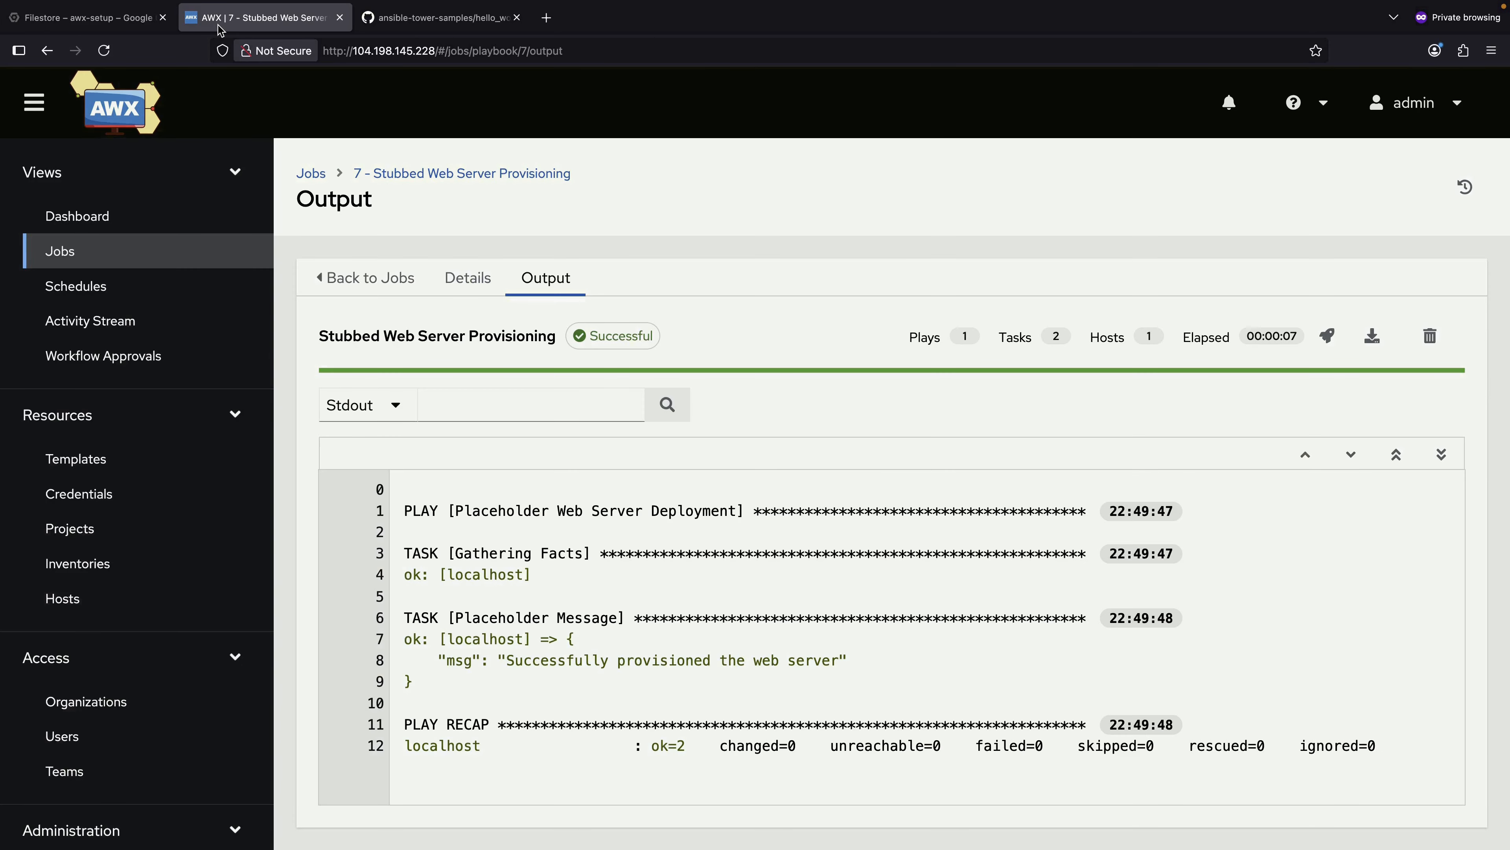